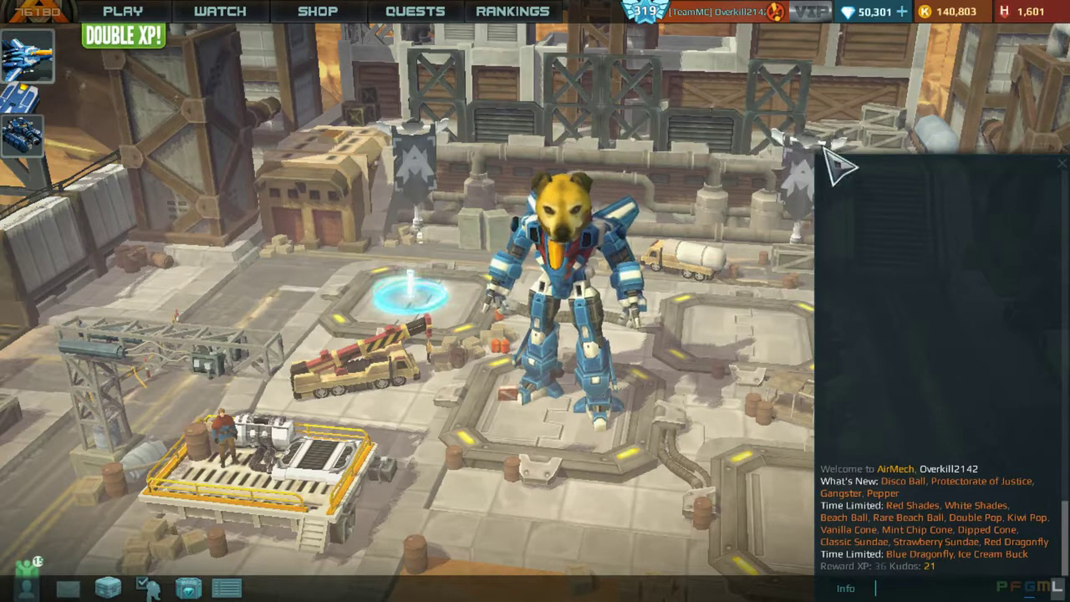
Launch Destroy challenge 1 and switch to the map editor
click(142, 26)
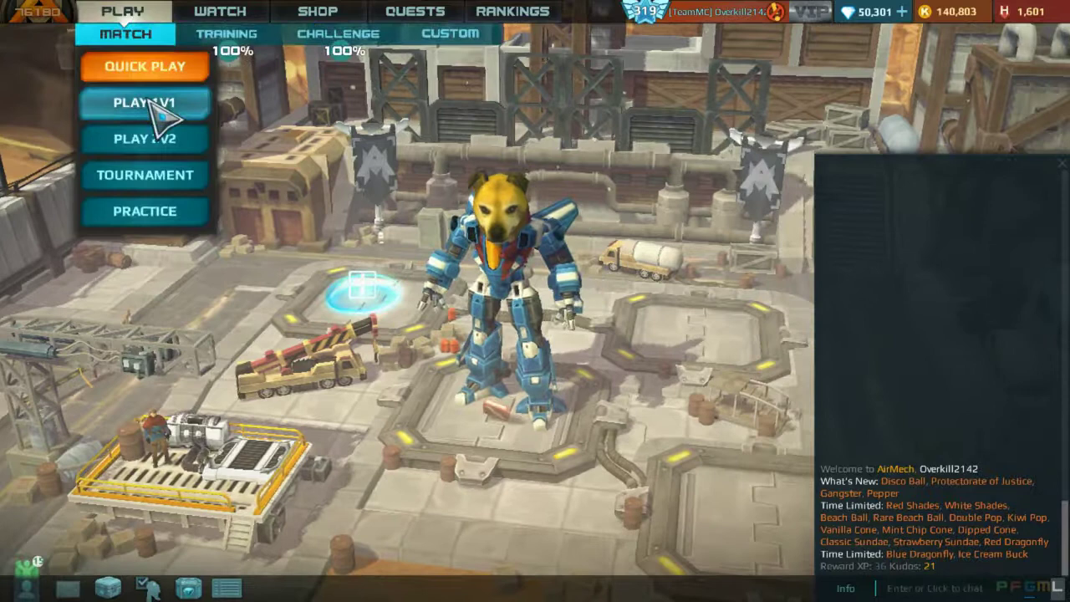
click(362, 41)
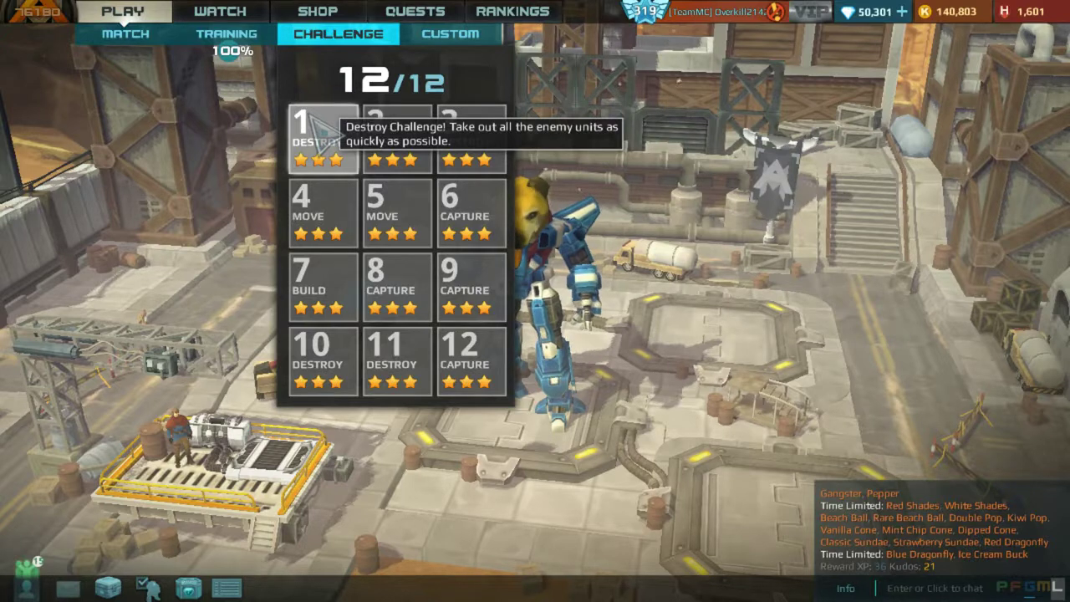
click(330, 159)
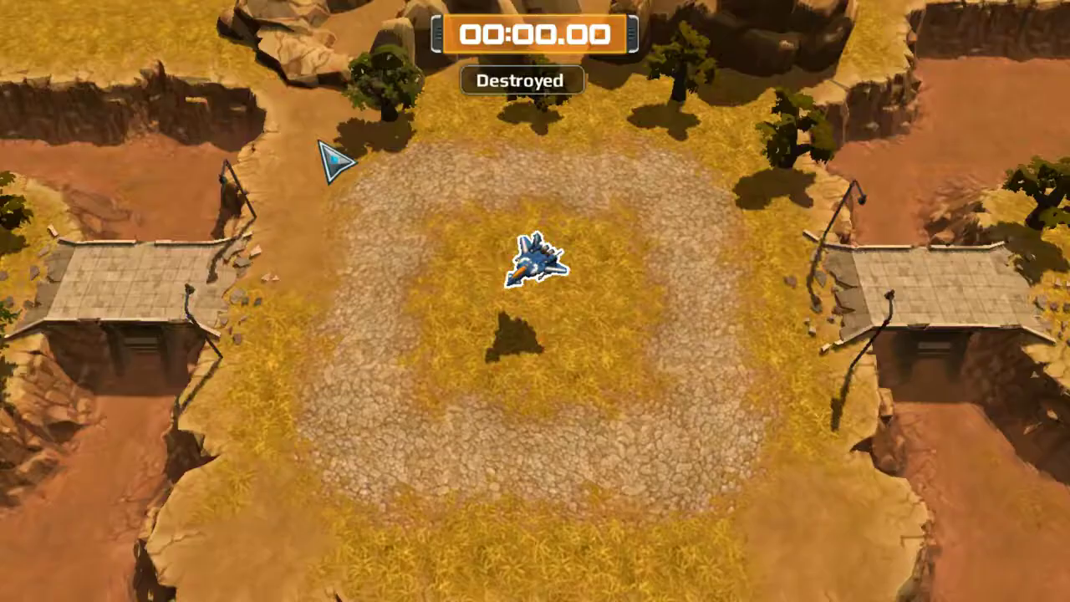
key(Escape)
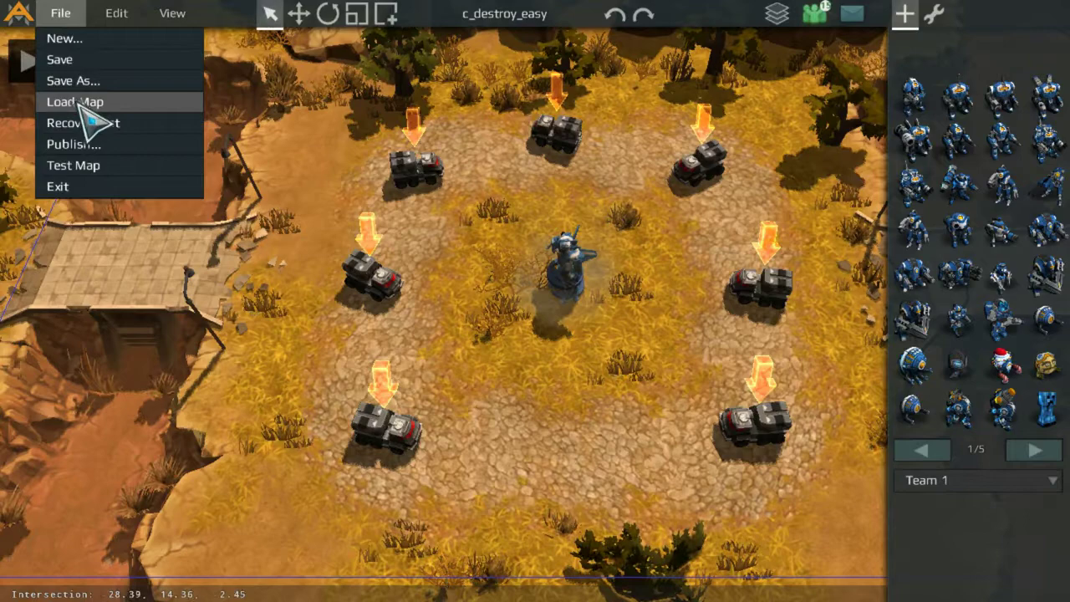
Load the map 00ANewMap from the personal maps
click(75, 102)
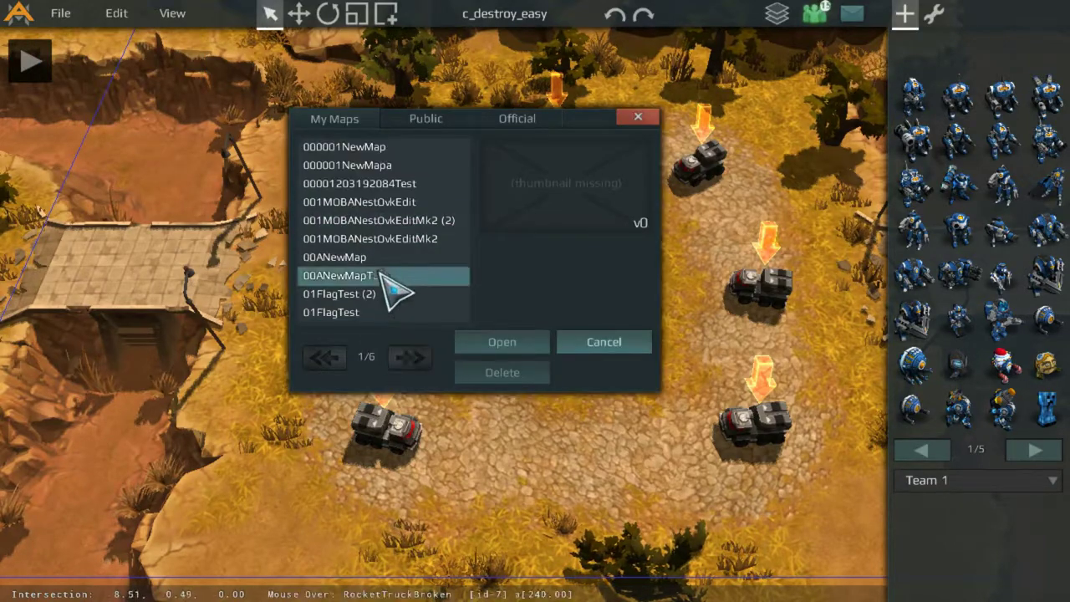
double_click(387, 259)
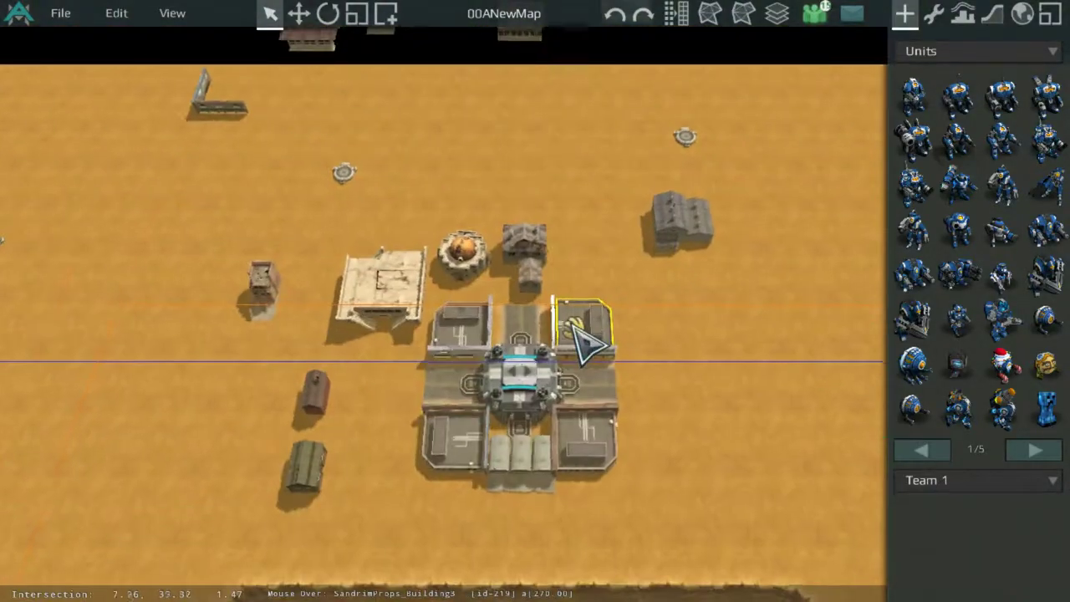
Move the grey house, the domed building and the large white building farther away from the fortress's north side
scroll(567, 203, up, 3)
middle_drag(566, 203, 614, 307)
drag(591, 294, 589, 88)
drag(525, 308, 489, 105)
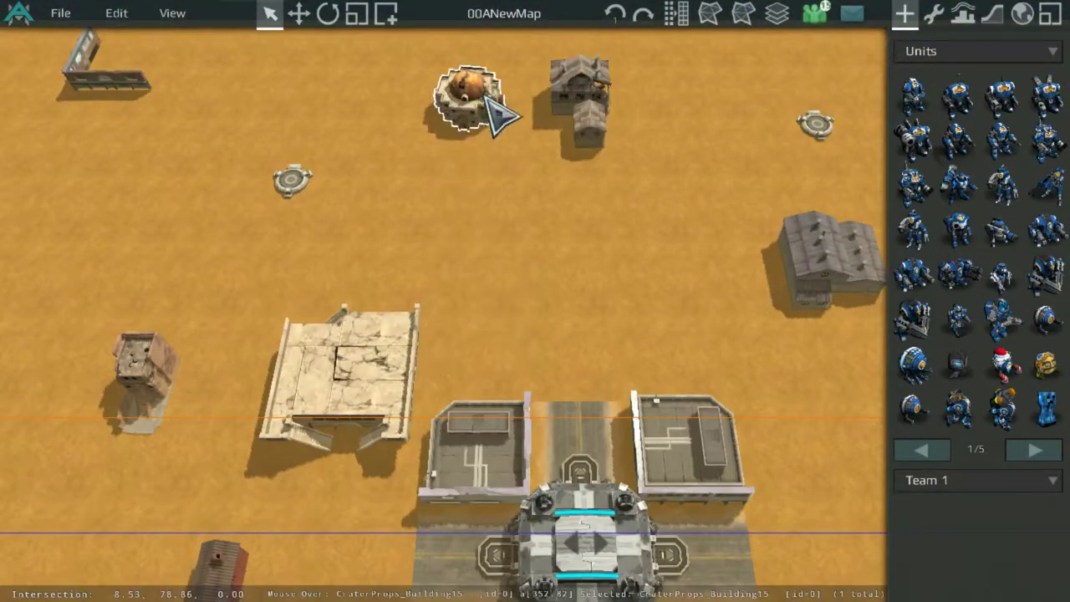
drag(384, 356, 250, 255)
Move the ruined tower, the red-roofed house and the green hut farther west of the fortress
scroll(242, 248, up, 2)
middle_drag(242, 249, 456, 62)
drag(478, 138, 310, 180)
drag(547, 237, 282, 274)
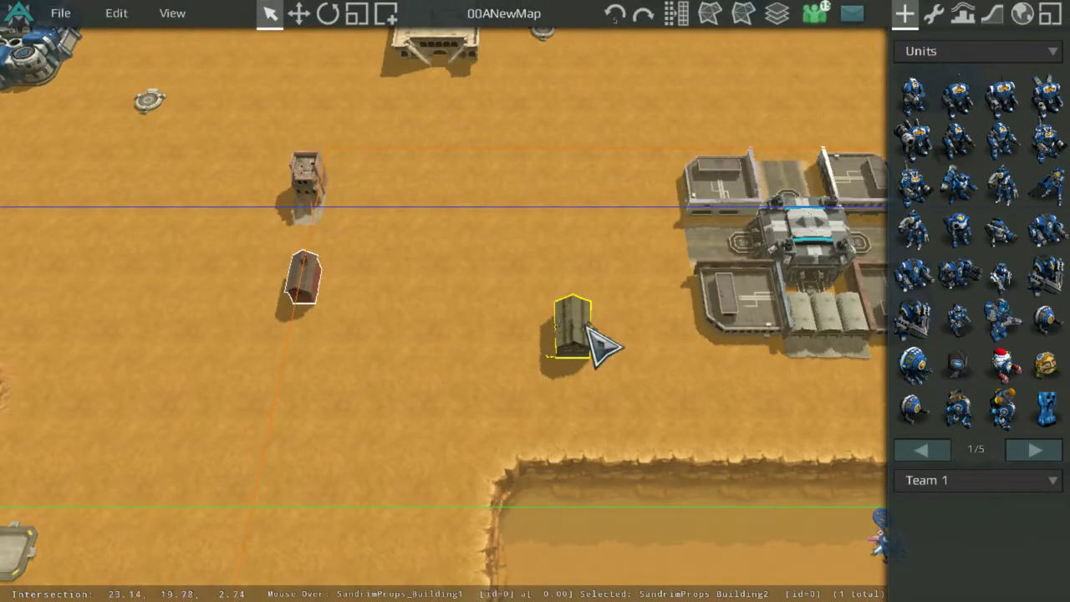
drag(547, 325, 324, 461)
Move the grey gabled building farther northeast and relocate the triple bunker from the fortress's south side to the open ground northeast
scroll(518, 249, down, 2)
middle_drag(828, 130, 516, 311)
drag(624, 277, 793, 195)
click(695, 348)
middle_drag(696, 349, 738, 191)
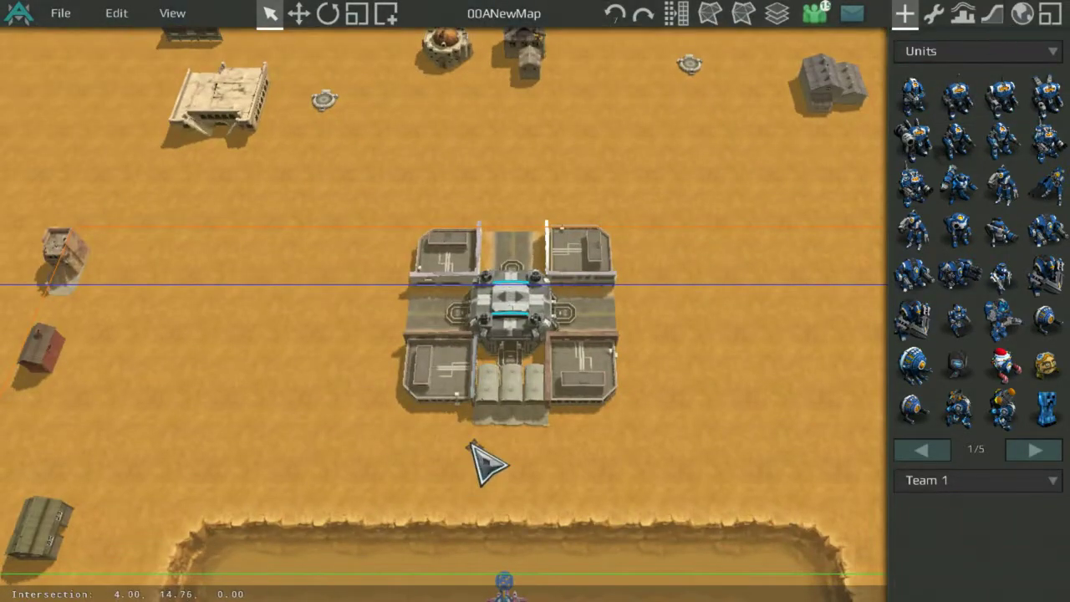
drag(497, 390, 660, 100)
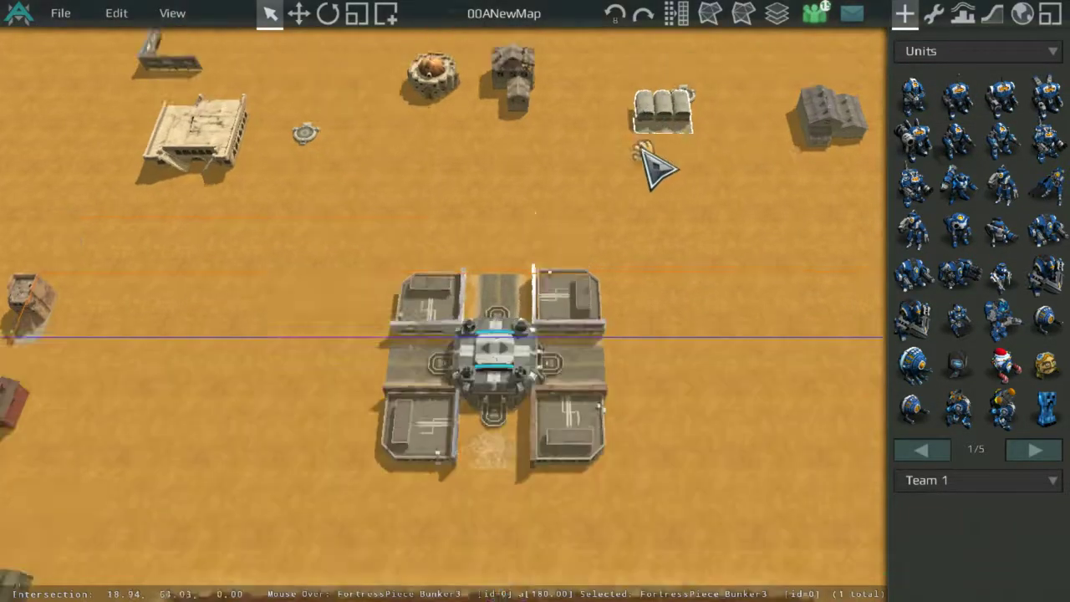
In tile editing, place a Canyon T-junction road tile at the end of the fortress's north road
click(992, 14)
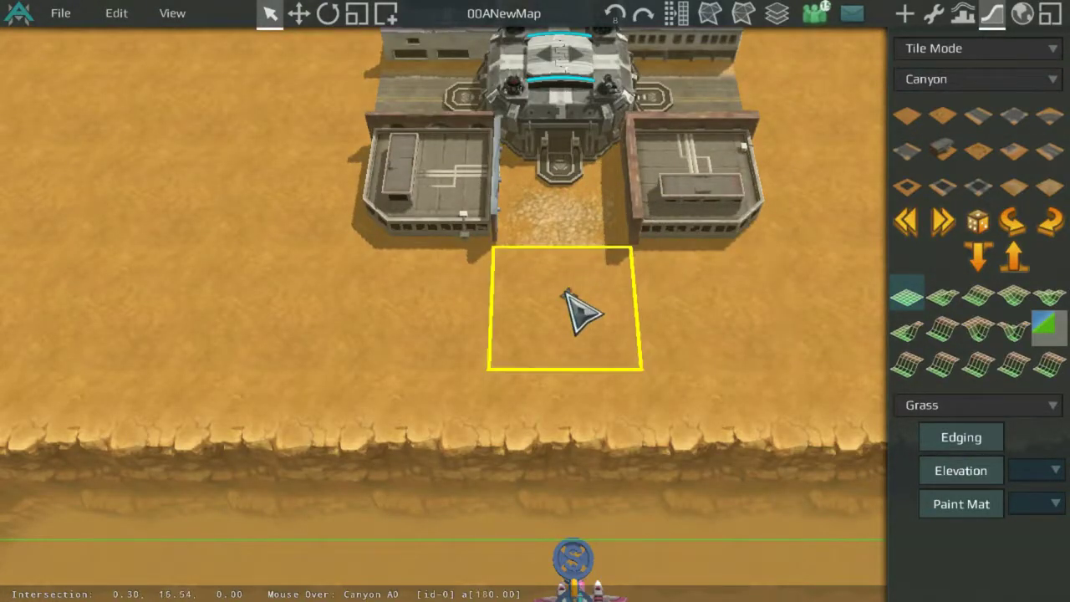
click(580, 310)
click(516, 179)
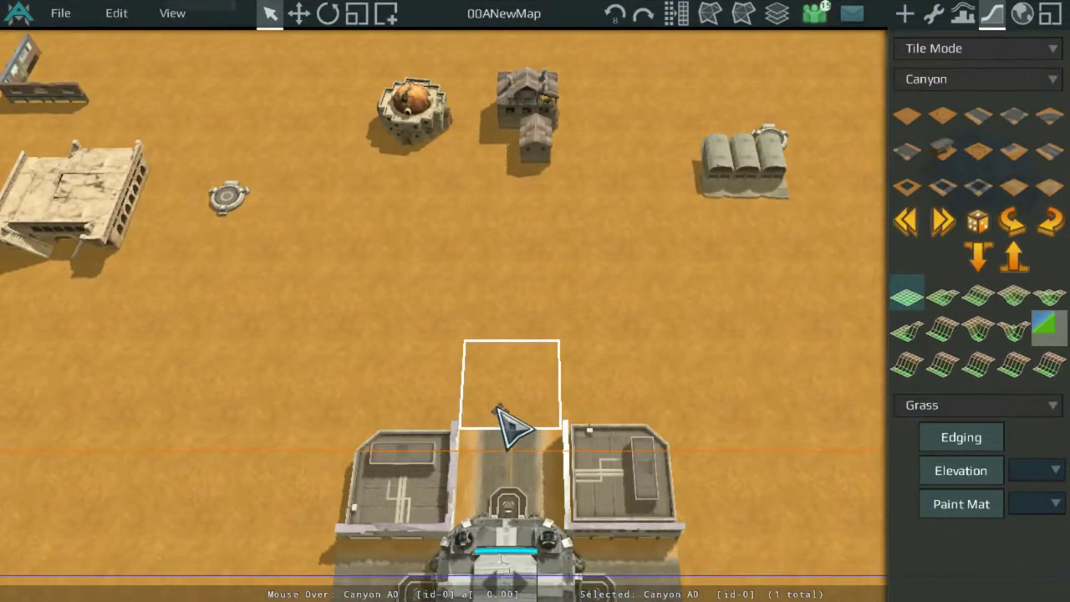
middle_drag(494, 406, 626, 298)
middle_drag(688, 266, 712, 208)
scroll(716, 211, up, 3)
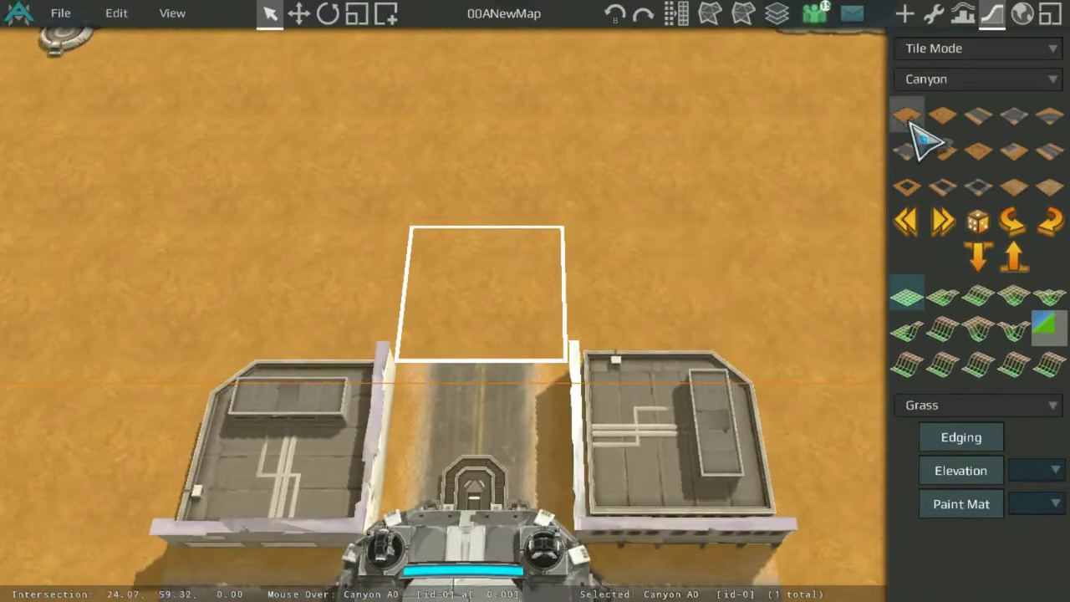
click(911, 151)
click(590, 278)
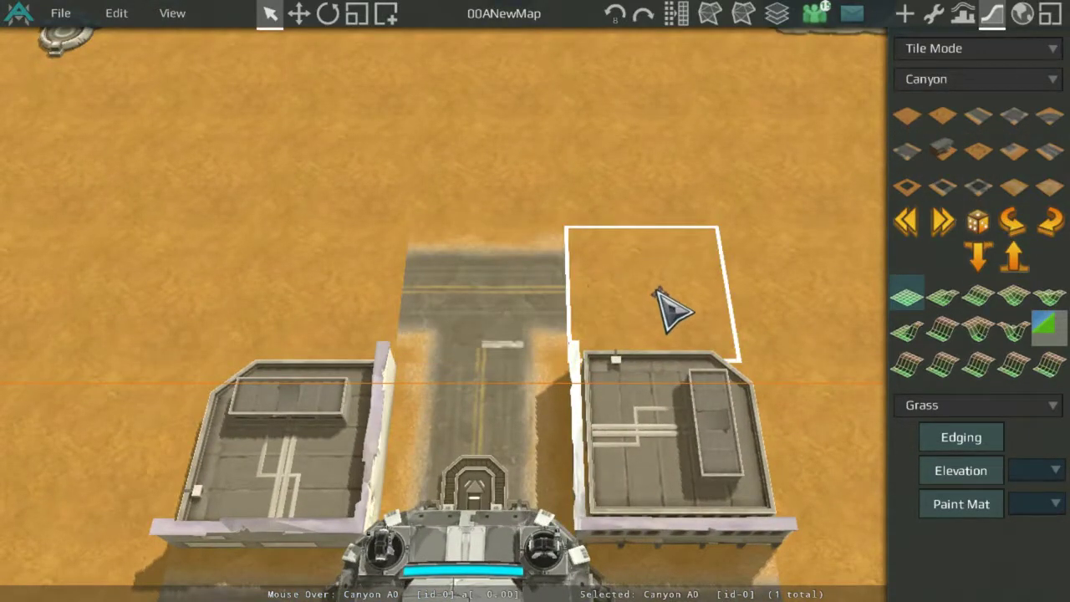
Examine the fortress, its road ends and the open ground around it to plan the road layout
middle_drag(652, 288, 659, 96)
scroll(520, 340, down, 4)
scroll(519, 340, down, 3)
middle_drag(631, 235, 687, 219)
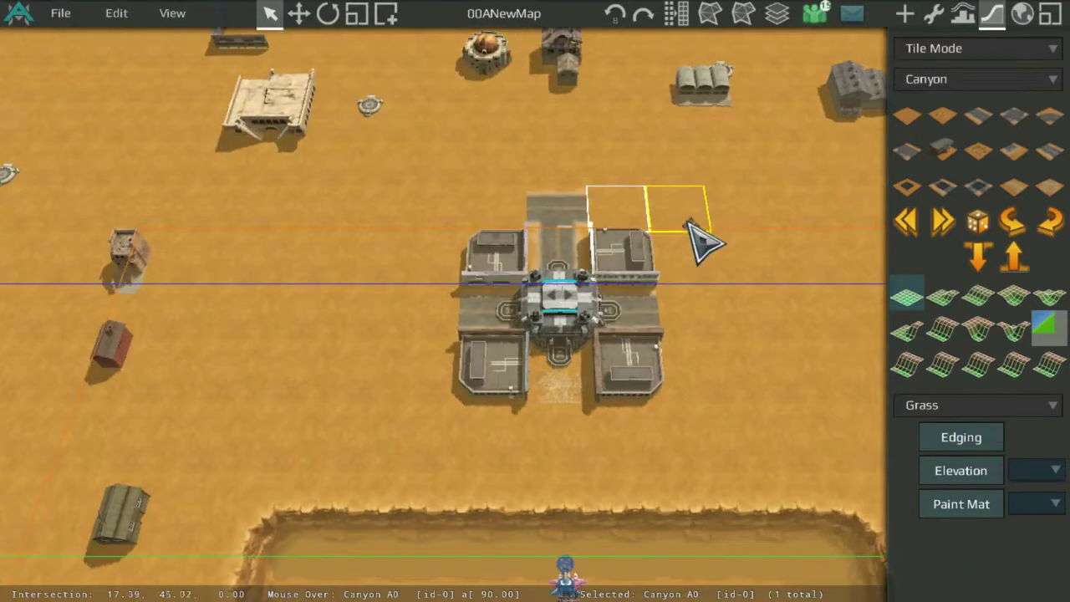
scroll(712, 214, down, 2)
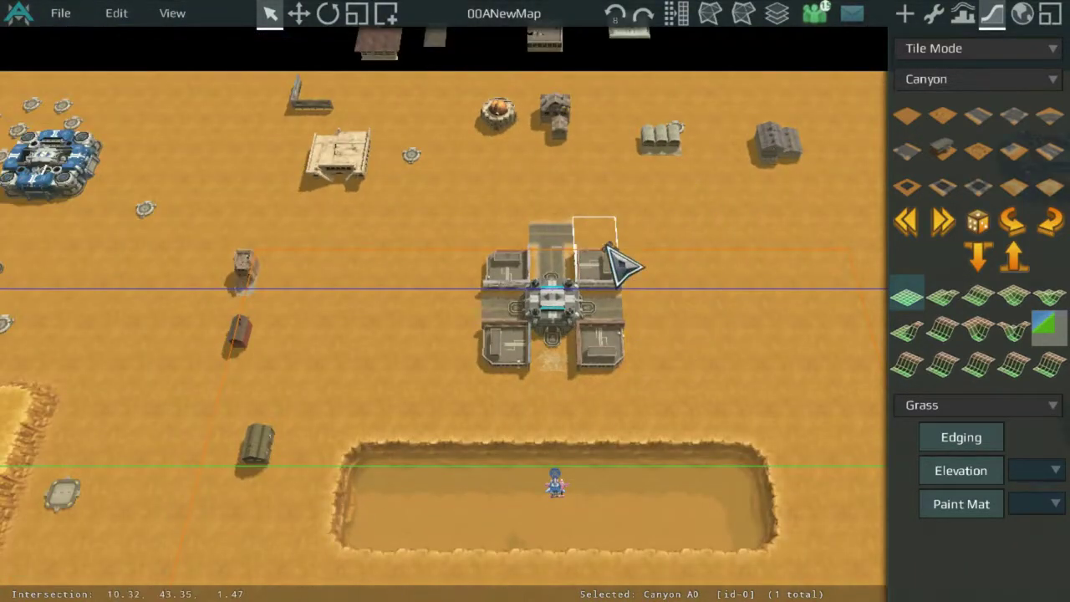
scroll(615, 255, up, 3)
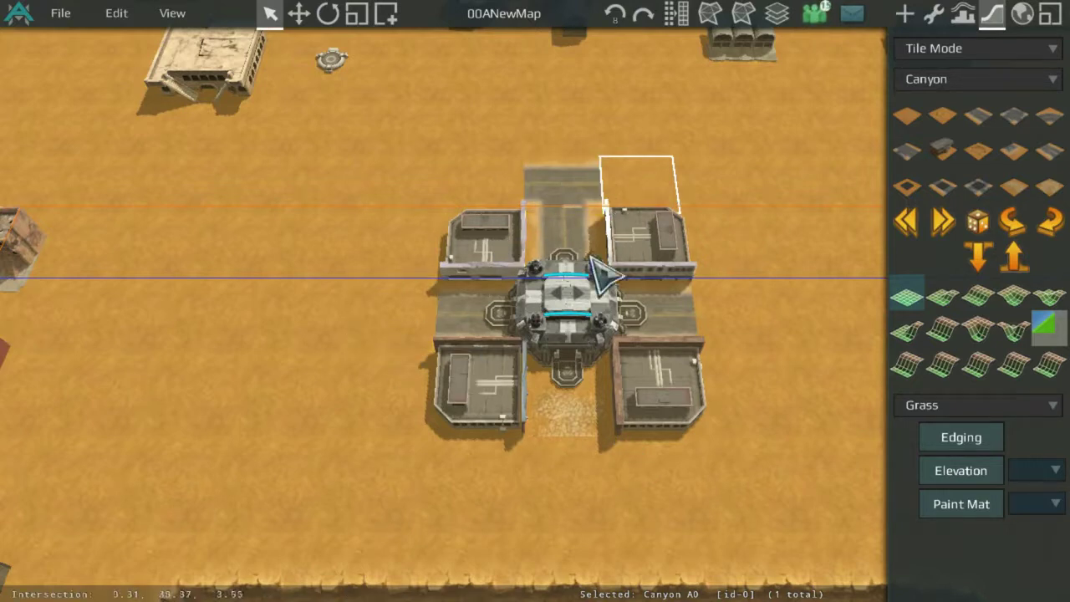
scroll(535, 349, down, 4)
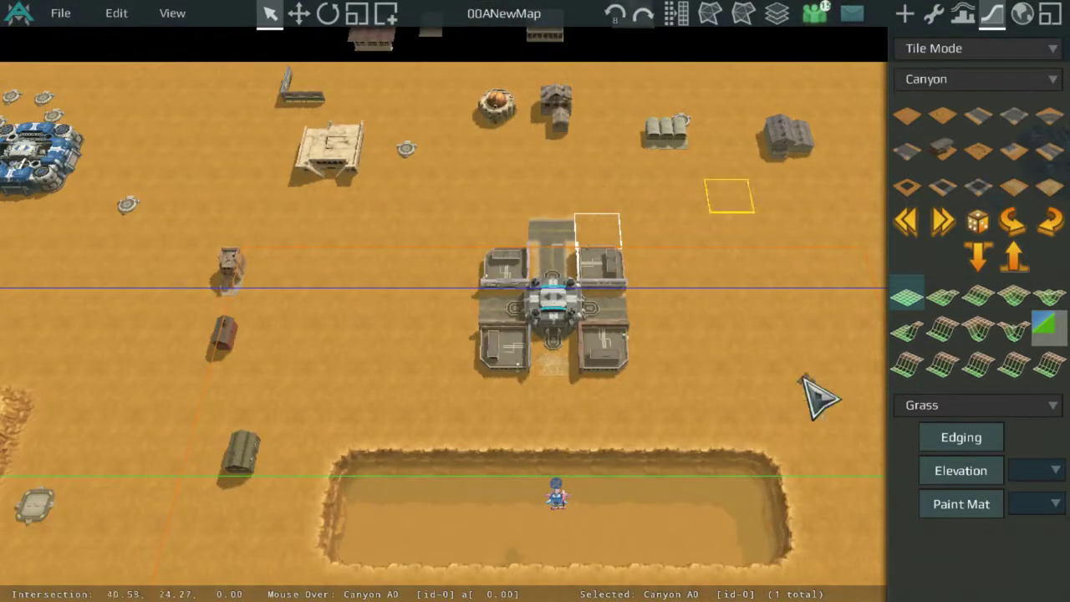
scroll(561, 346, up, 2)
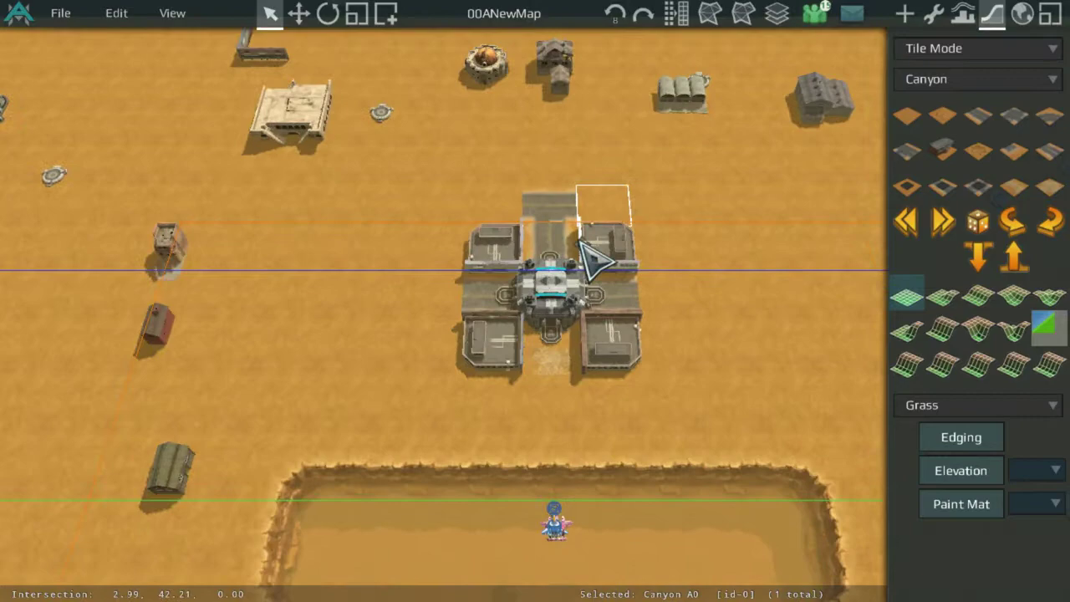
middle_drag(422, 180, 308, 281)
middle_drag(386, 236, 598, 203)
scroll(382, 243, up, 2)
scroll(370, 262, down, 3)
scroll(597, 203, up, 3)
scroll(569, 314, down, 3)
scroll(571, 315, up, 3)
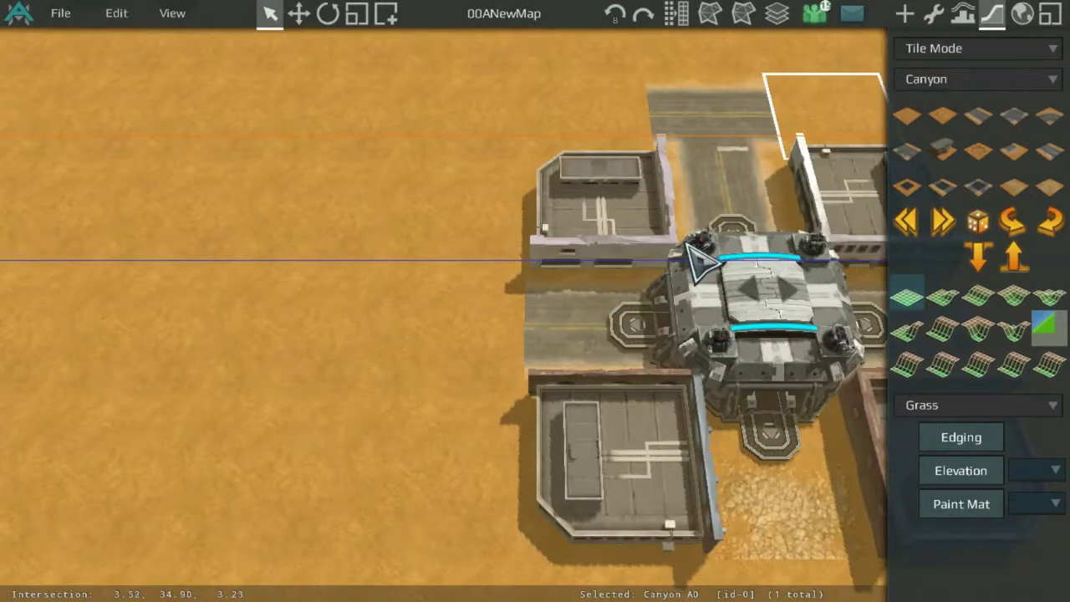
scroll(527, 284, down, 2)
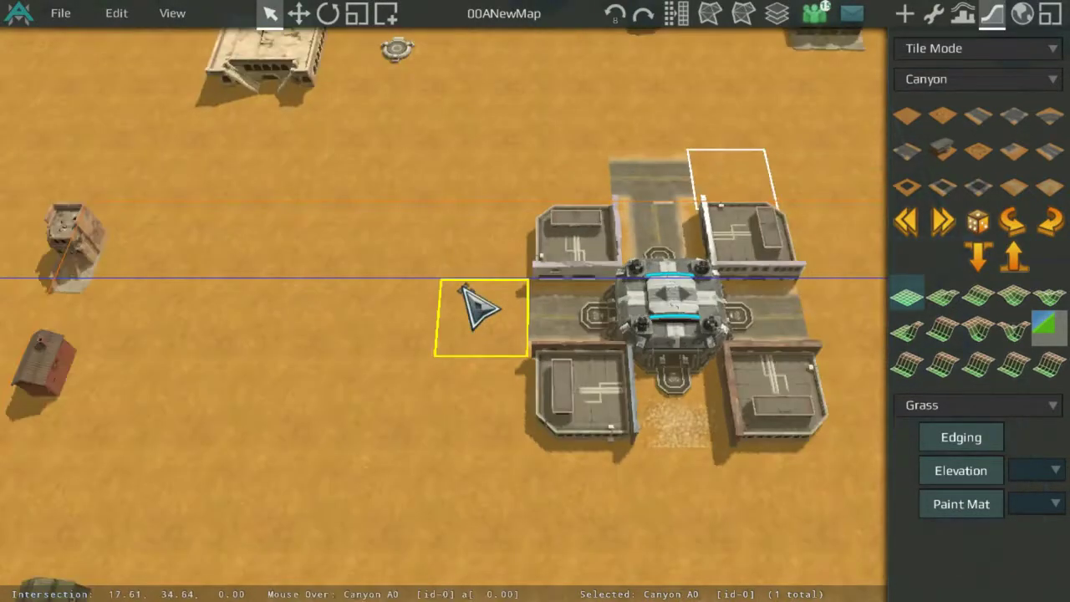
Extend the fortress's east road with a straight Canyon road tile followed by a crossroads tile
scroll(320, 289, up, 2)
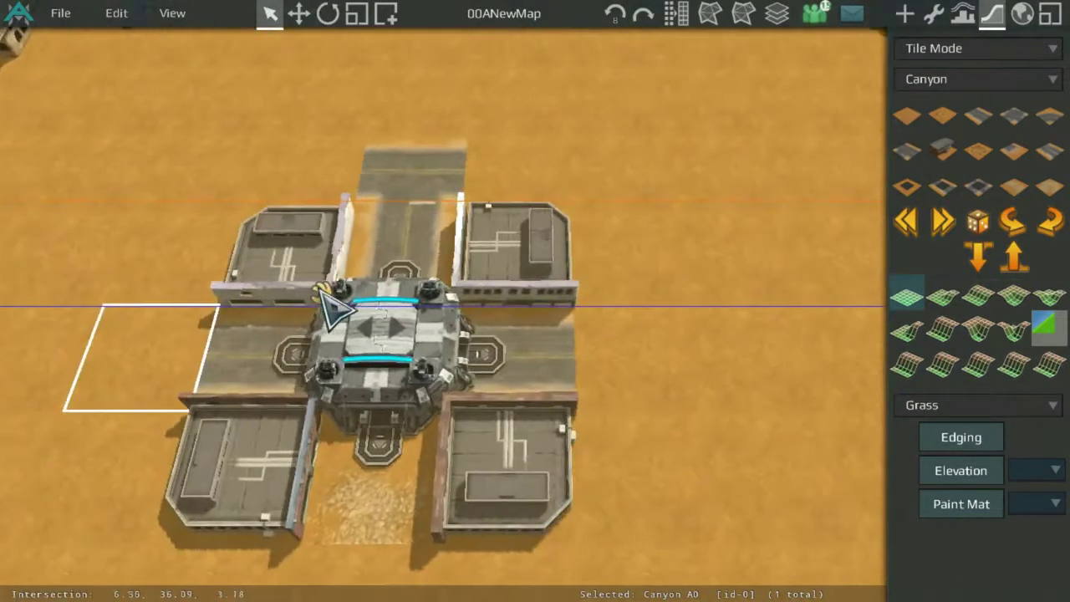
click(553, 341)
click(624, 354)
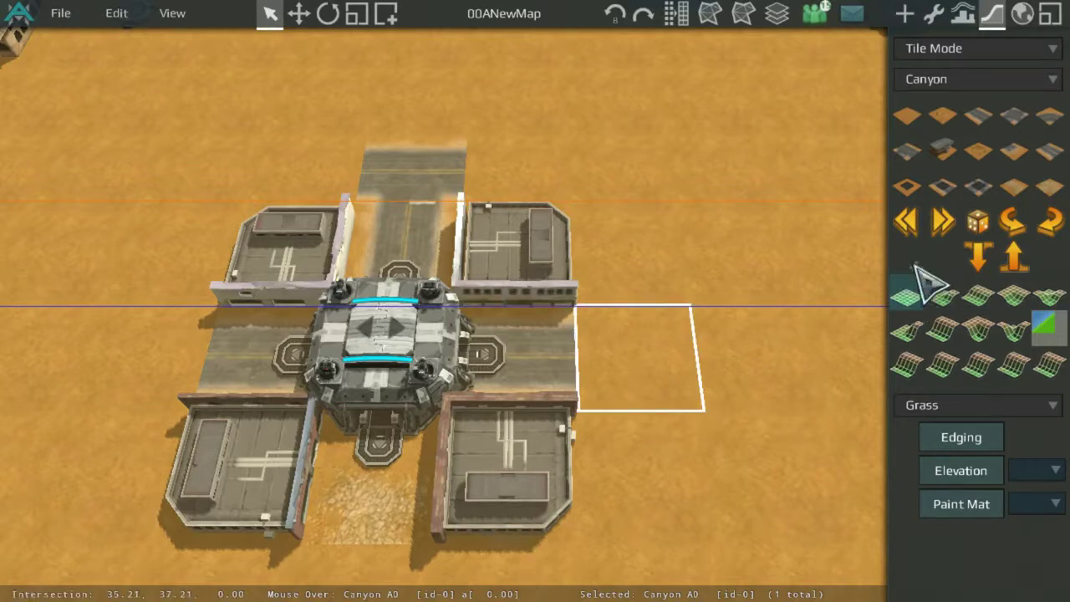
click(943, 150)
click(727, 380)
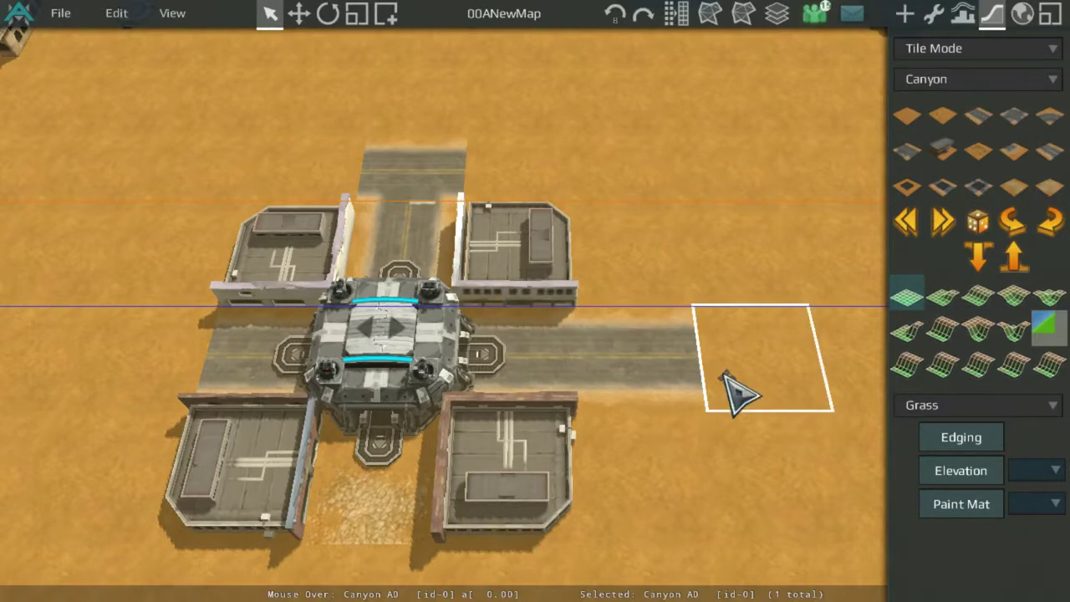
middle_drag(733, 219, 675, 124)
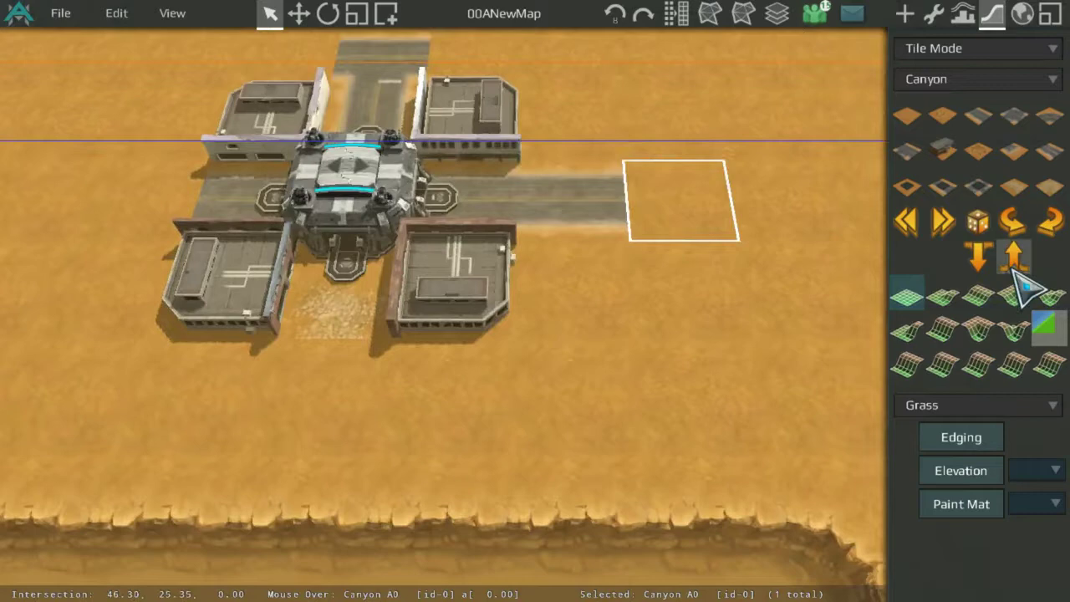
click(1022, 122)
Extend the fortress's west road with a straight Canyon road tile followed by a crossroads tile
middle_drag(342, 215, 871, 242)
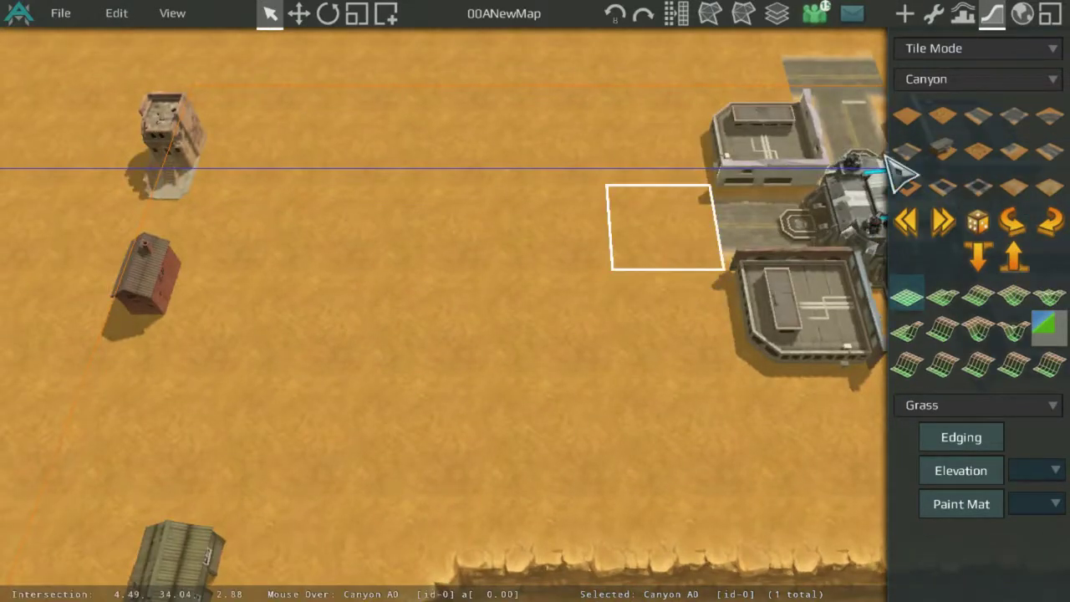
click(994, 136)
click(551, 226)
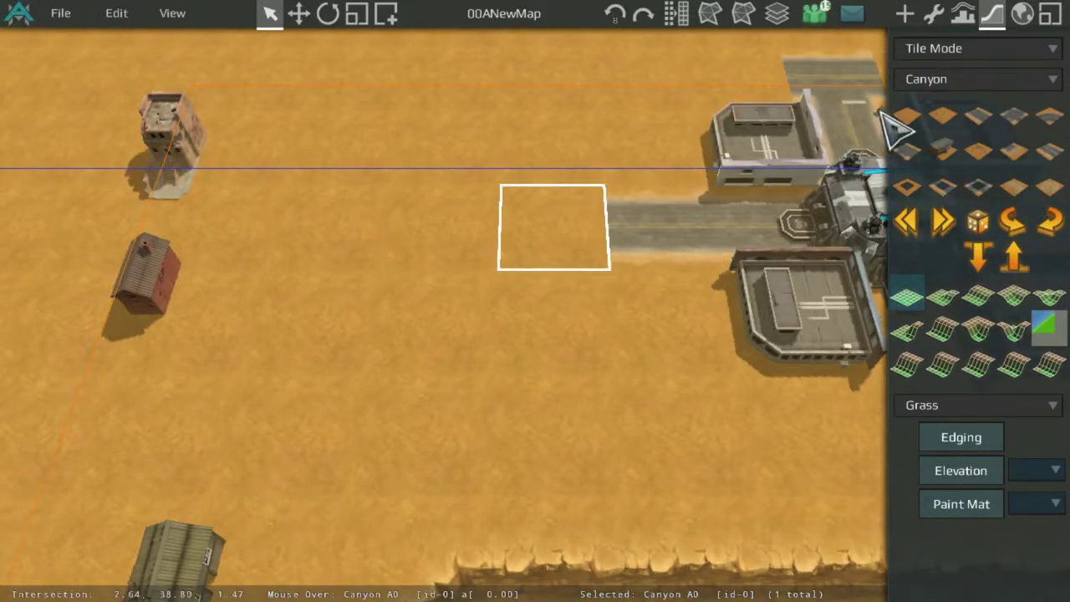
click(1027, 104)
Lay a straight road tile running south from the eastern crossroads and curve it east with a rotated corner tile
scroll(765, 241, down, 3)
middle_drag(764, 244, 468, 261)
scroll(468, 262, up, 1)
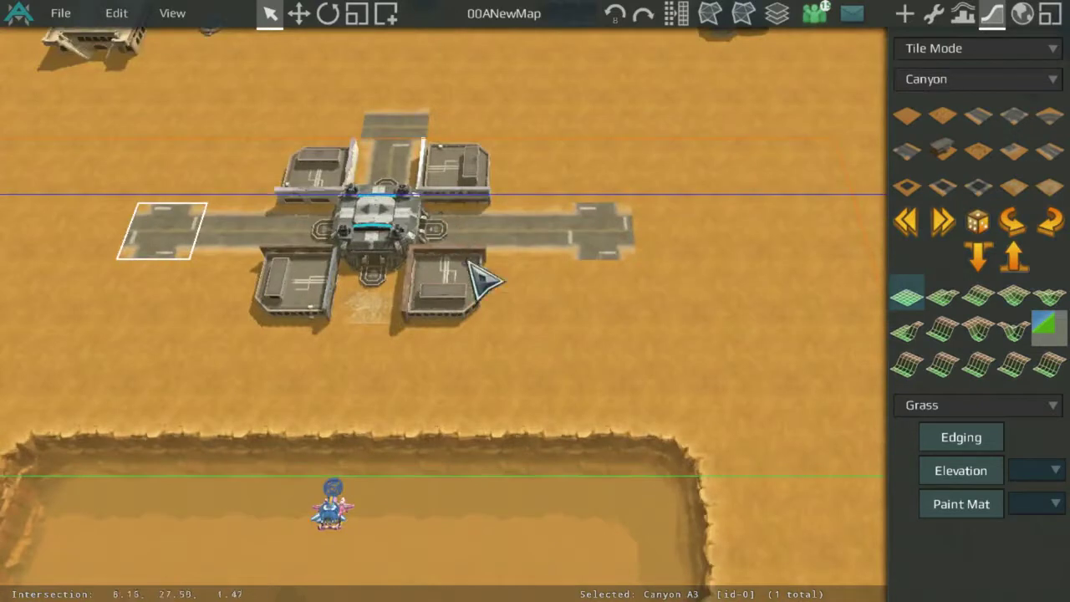
click(619, 287)
click(981, 115)
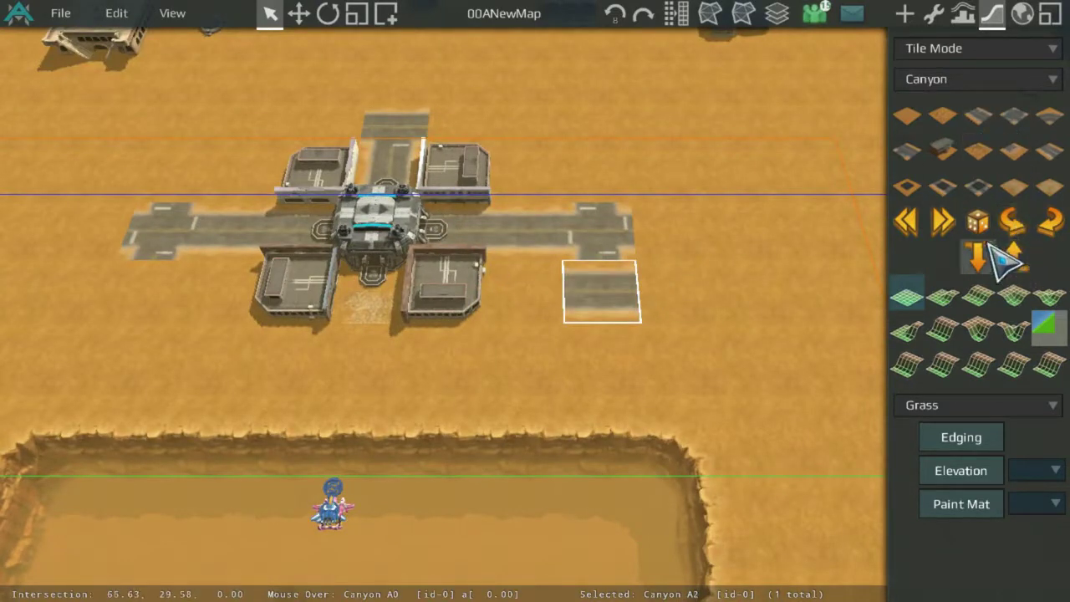
click(1019, 218)
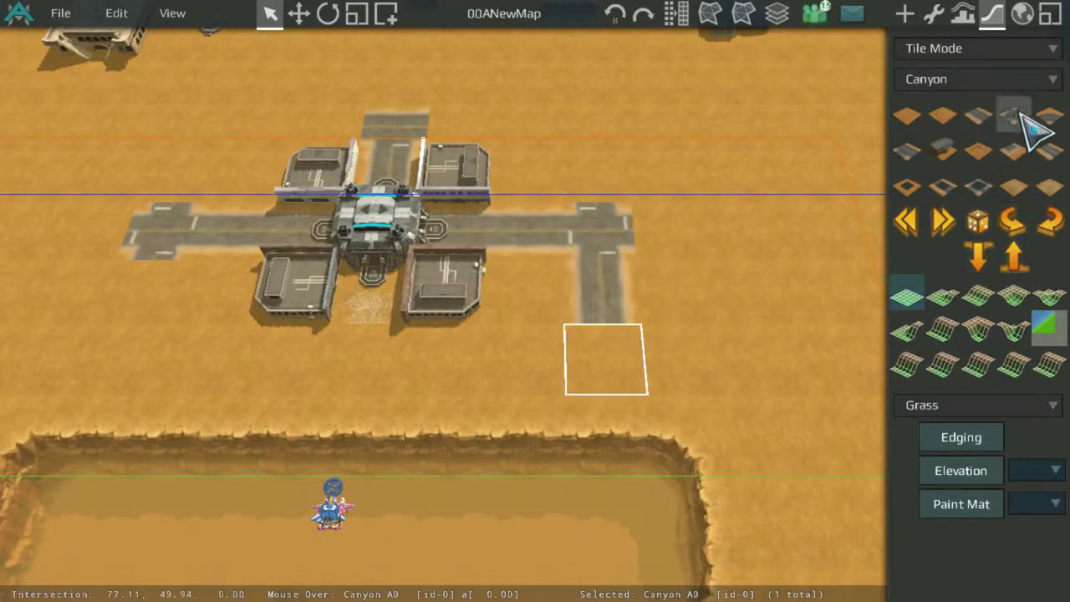
click(1046, 117)
click(1018, 232)
Continue the curved road east with a straight tile and add a rotated corner tile after it
click(682, 359)
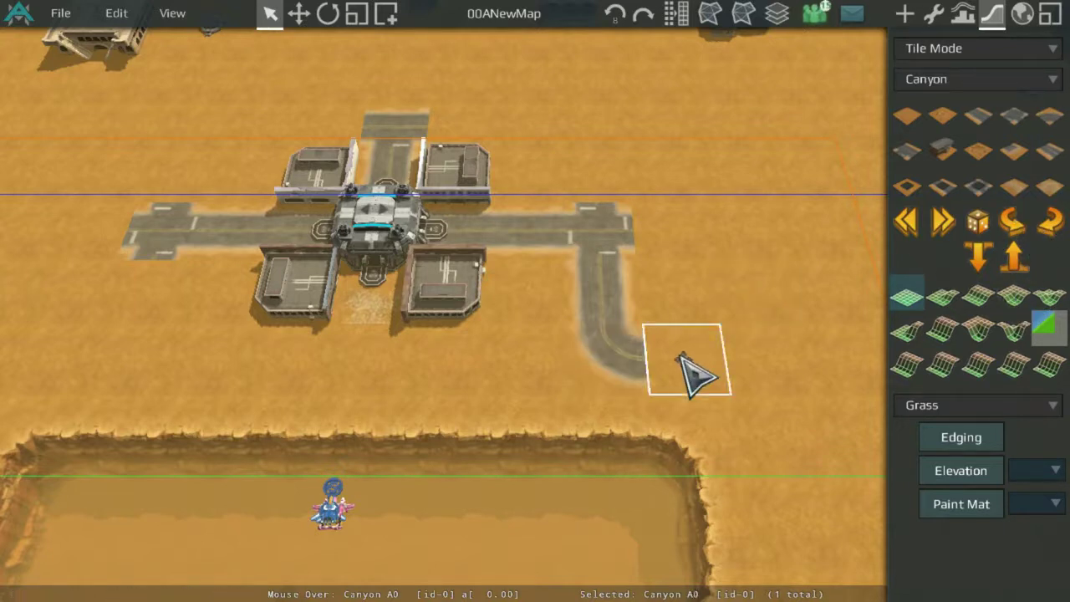
click(971, 121)
click(763, 360)
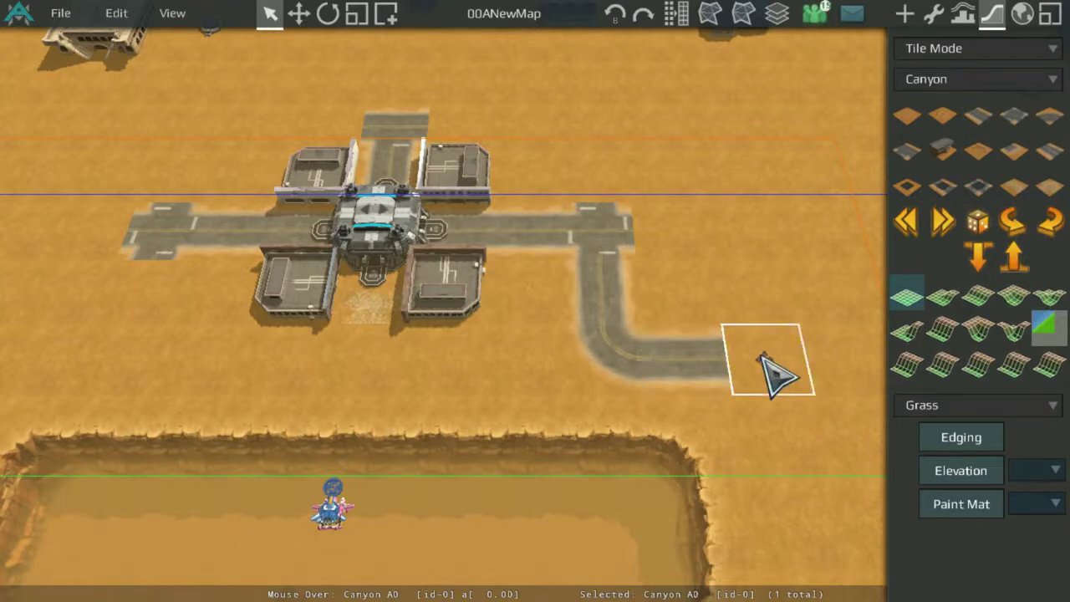
click(1048, 112)
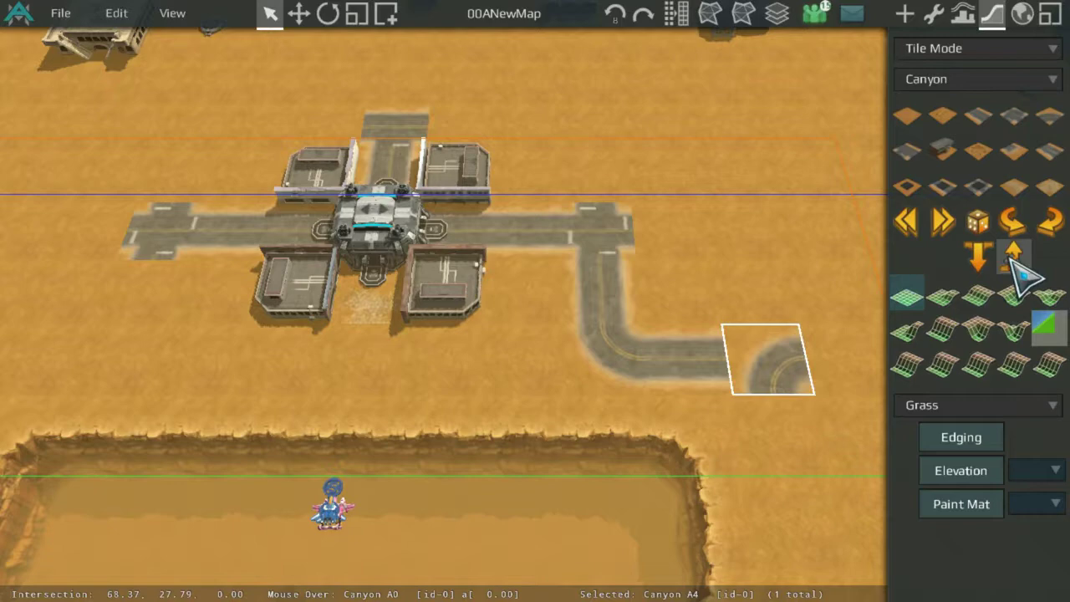
click(1024, 229)
Lay a straight road tile running south from the western crossroads and curve it west with a rotated corner tile
middle_drag(413, 289, 839, 255)
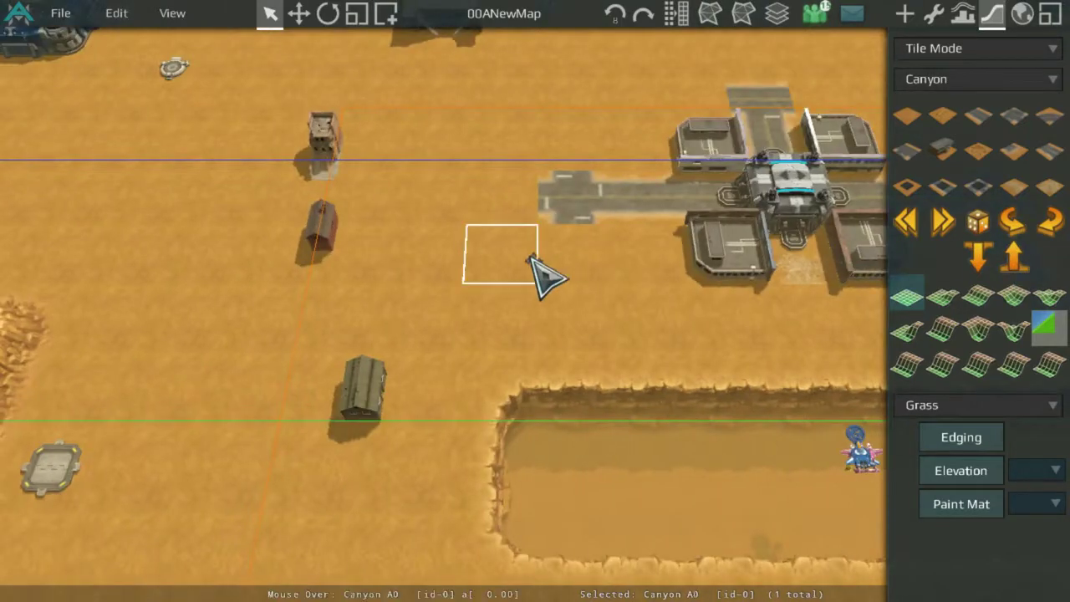
click(971, 115)
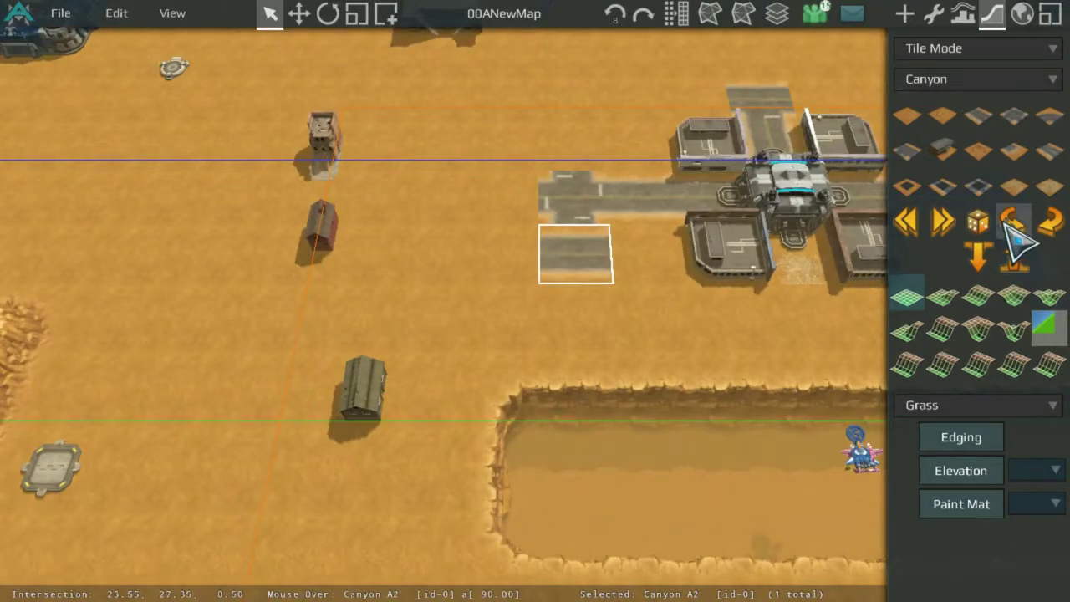
scroll(685, 317, up, 3)
click(1048, 115)
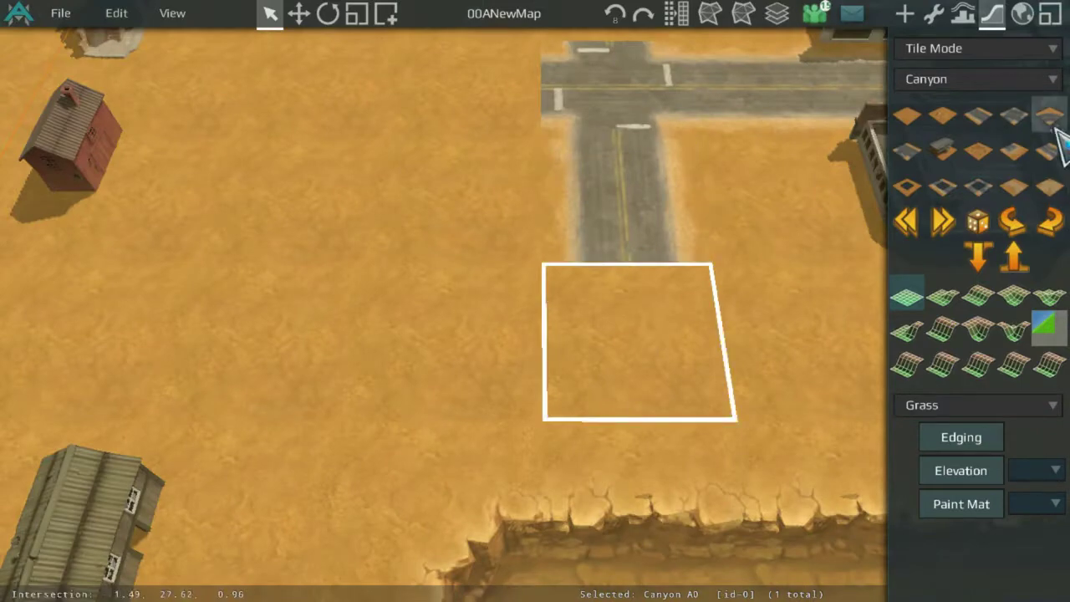
scroll(741, 270, down, 6)
scroll(669, 222, up, 4)
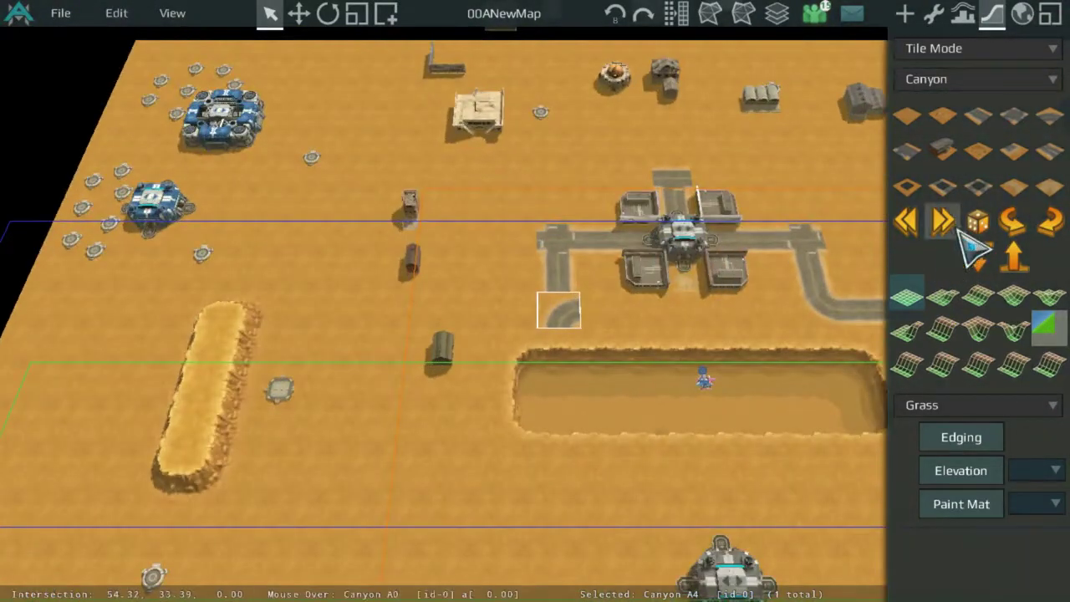
scroll(844, 293, down, 4)
scroll(843, 293, up, 5)
scroll(788, 270, up, 5)
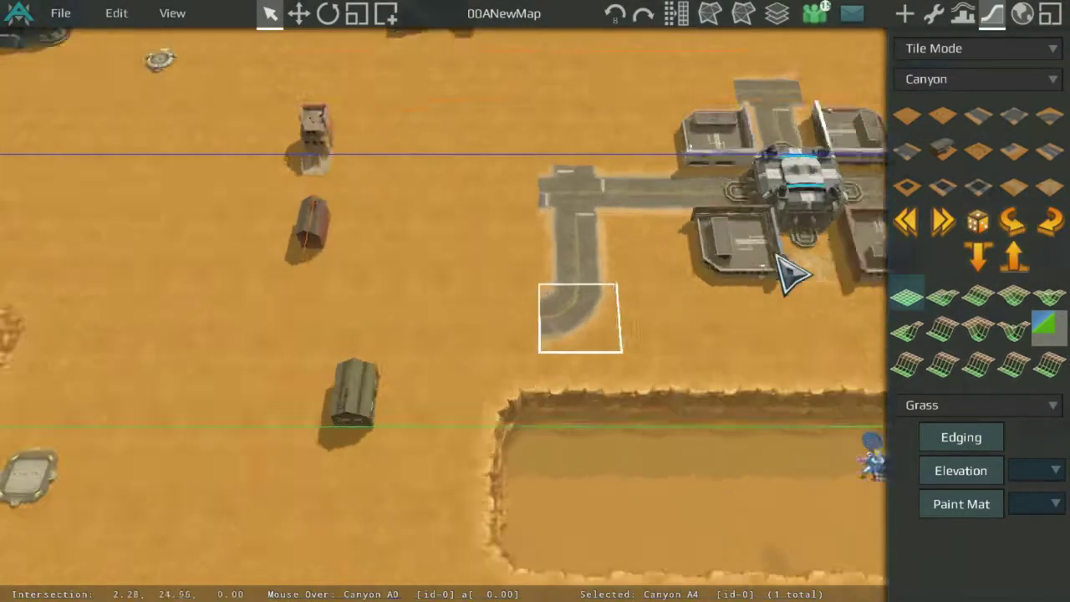
Continue the western curved road west with a straight tile and a corner tile that turns it south
click(492, 347)
click(984, 126)
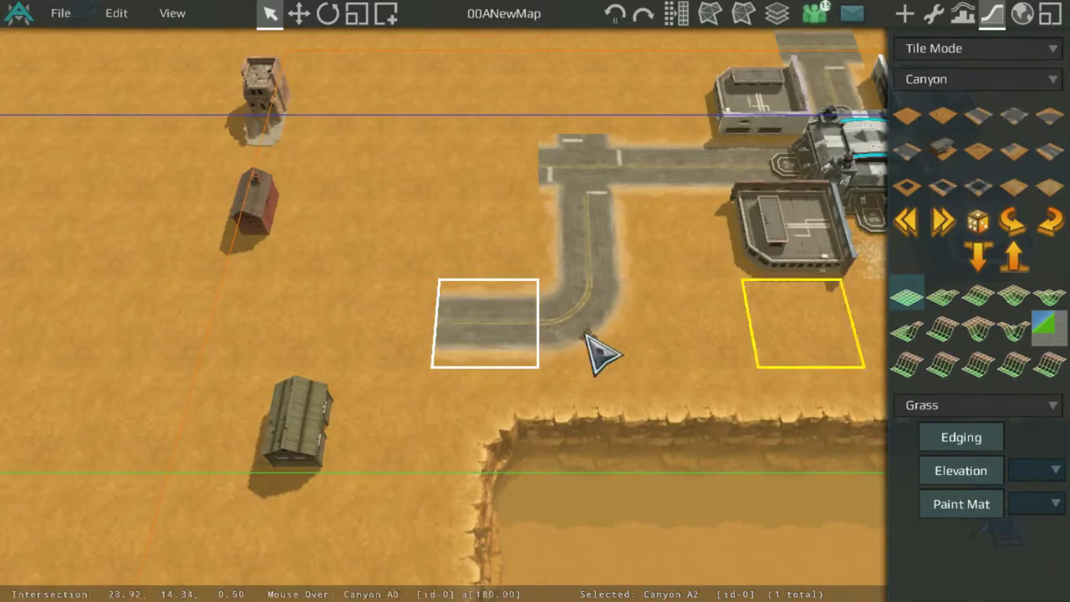
click(422, 328)
click(1051, 118)
scroll(727, 275, down, 4)
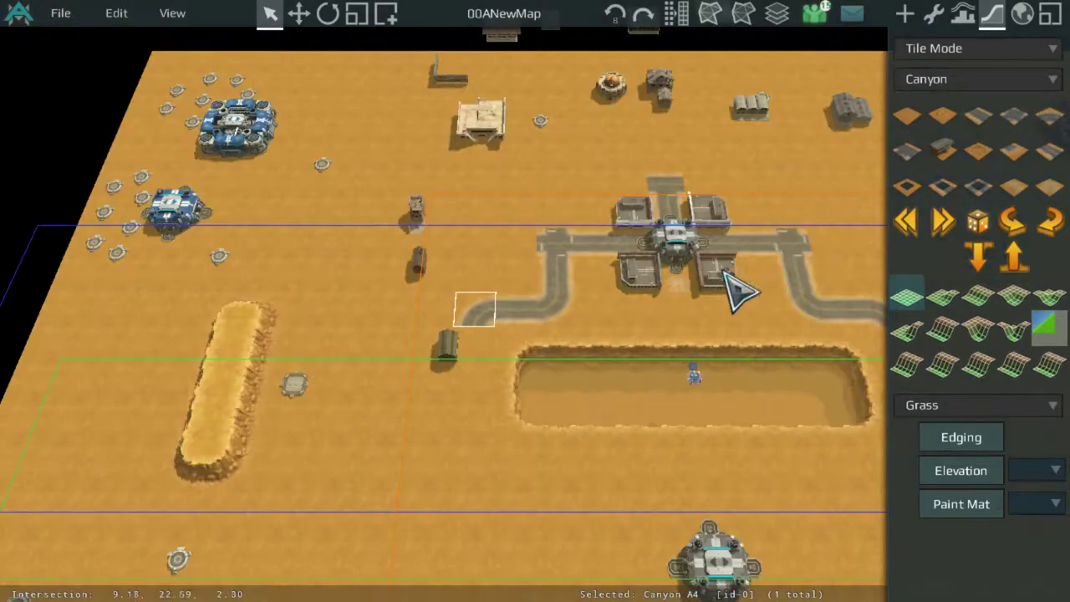
Extend the western crossroads west with a straight road tile and close it with a rotated road-end tile
middle_drag(778, 178, 733, 340)
scroll(720, 330, up, 2)
middle_drag(598, 411, 633, 274)
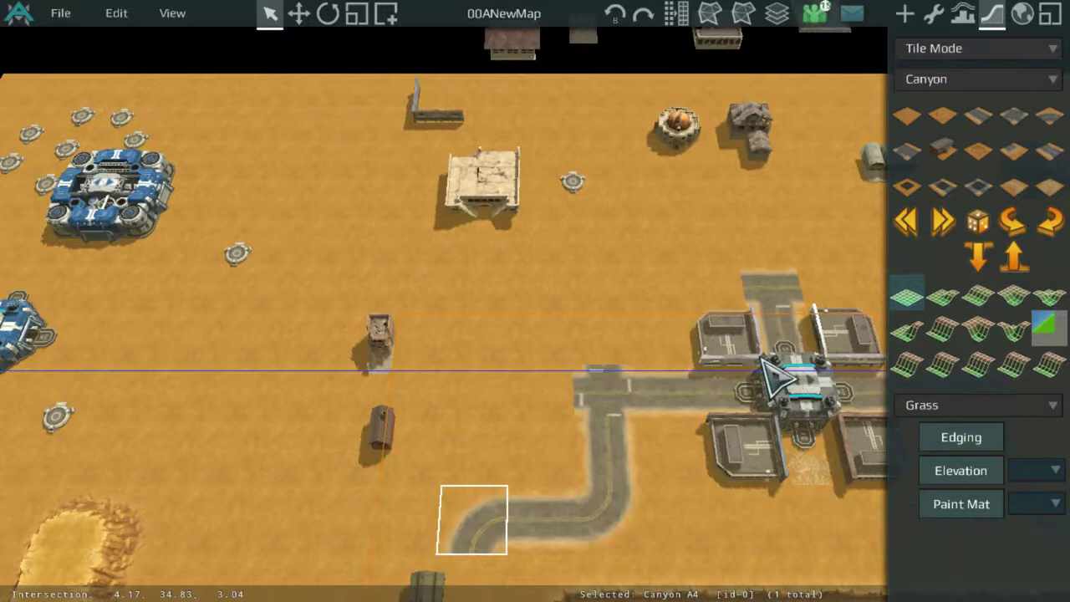
scroll(625, 384, up, 1)
click(575, 435)
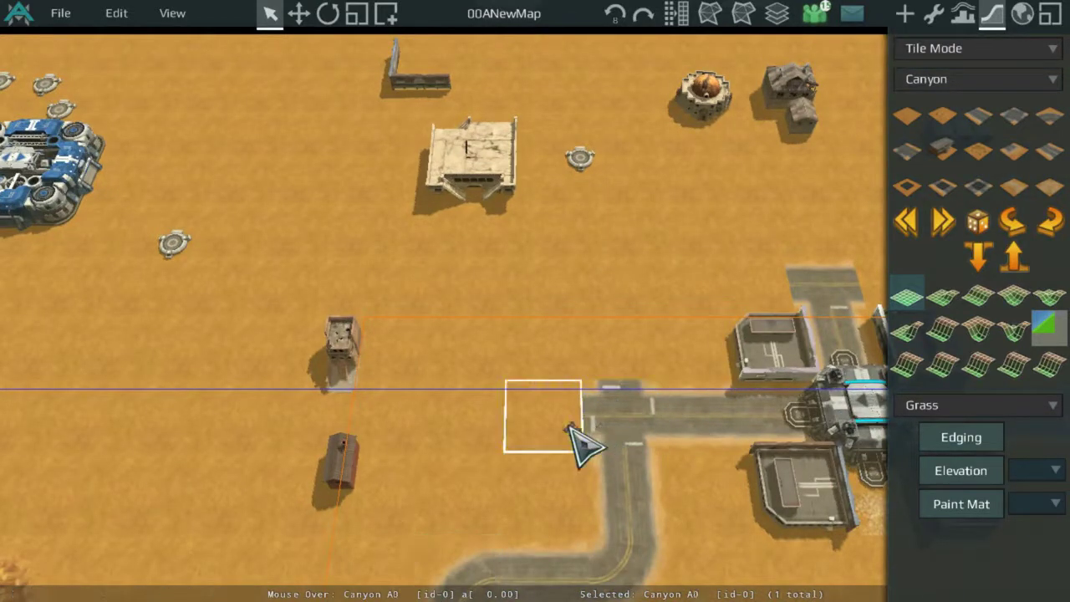
click(993, 119)
click(459, 434)
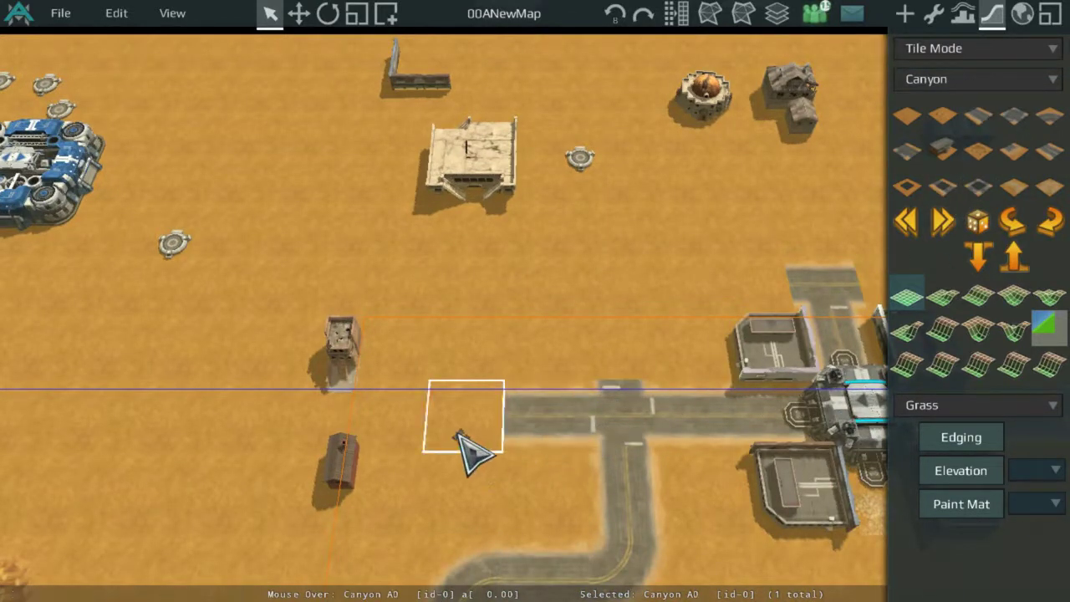
click(1017, 144)
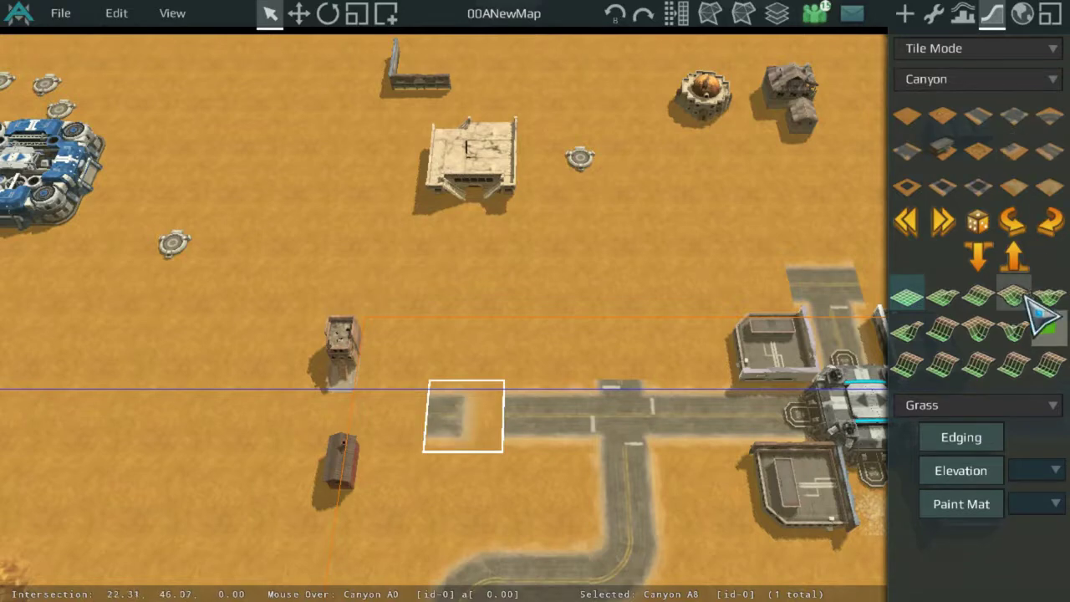
click(1027, 222)
Extend the western crossroads north with a rotated straight road tile and top it with a T-junction tile
click(637, 353)
scroll(636, 334, up, 1)
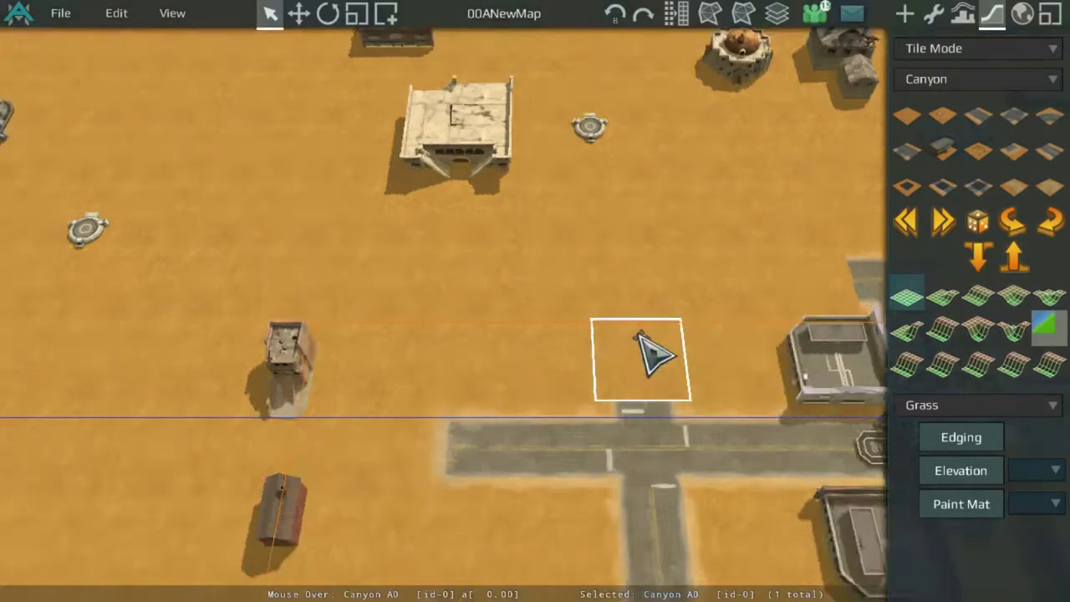
middle_drag(634, 331, 667, 209)
scroll(836, 241, down, 3)
scroll(838, 241, down, 1)
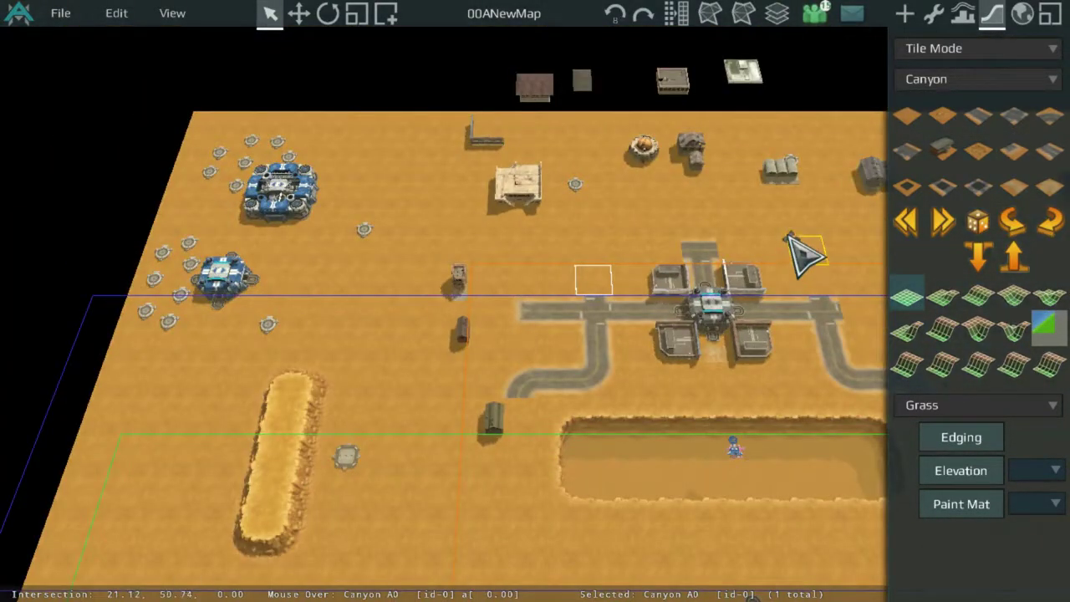
scroll(804, 255, up, 4)
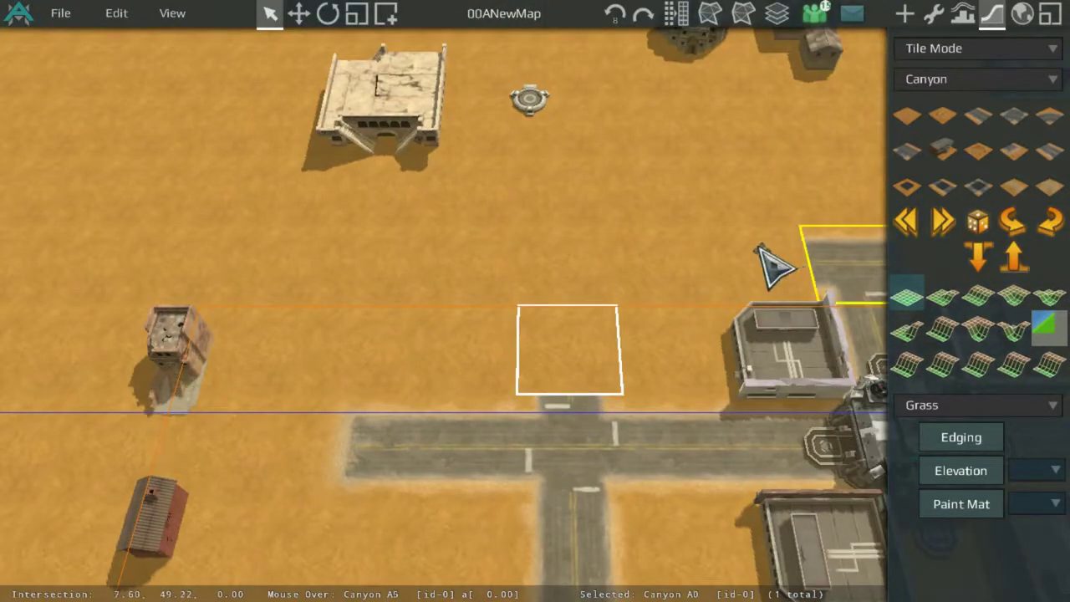
click(1013, 115)
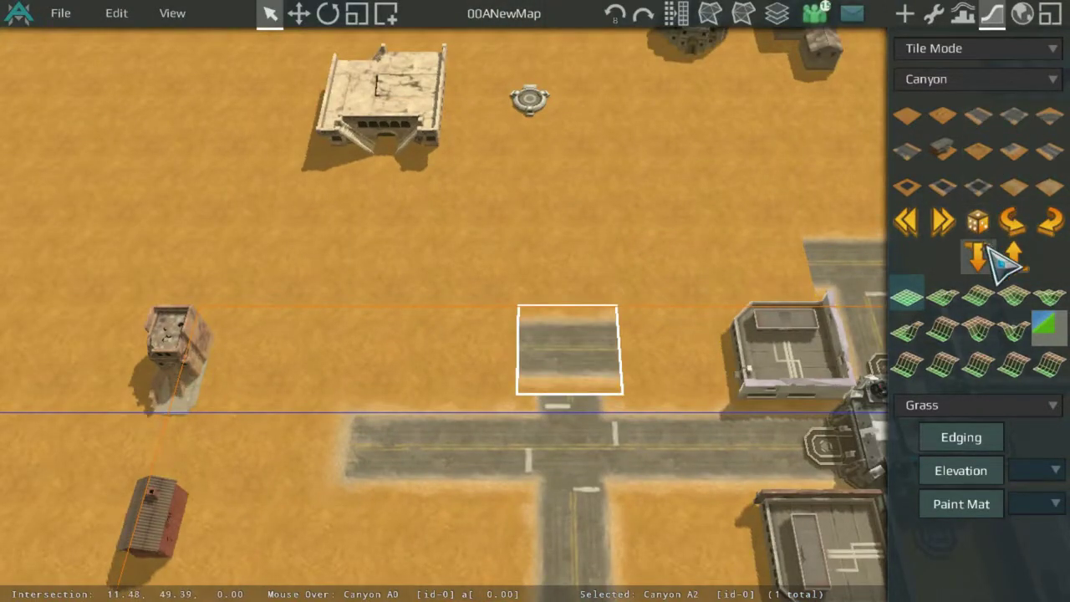
click(1020, 224)
click(587, 288)
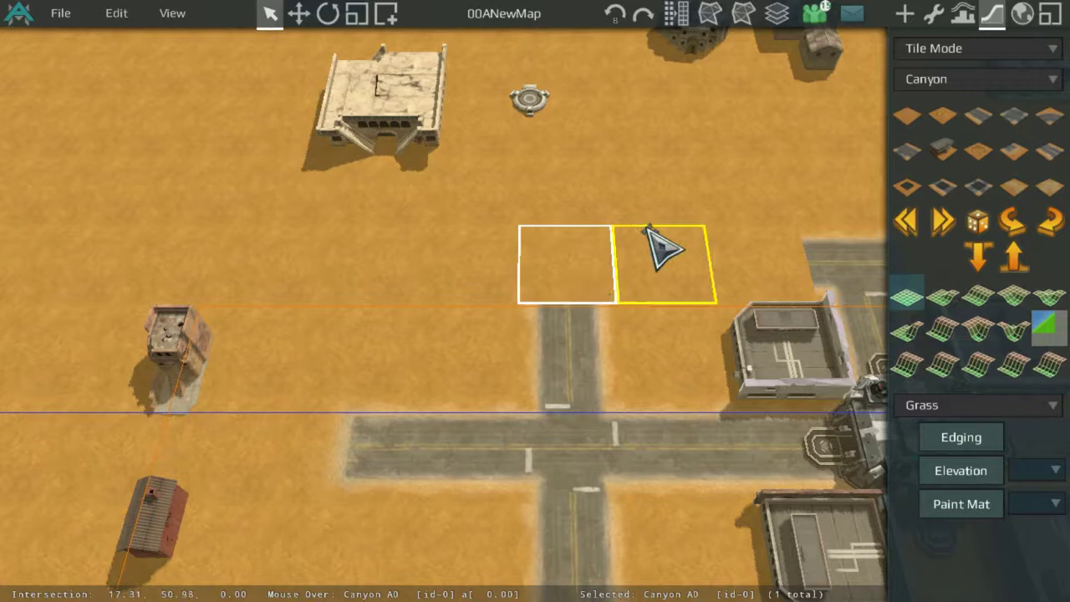
click(944, 151)
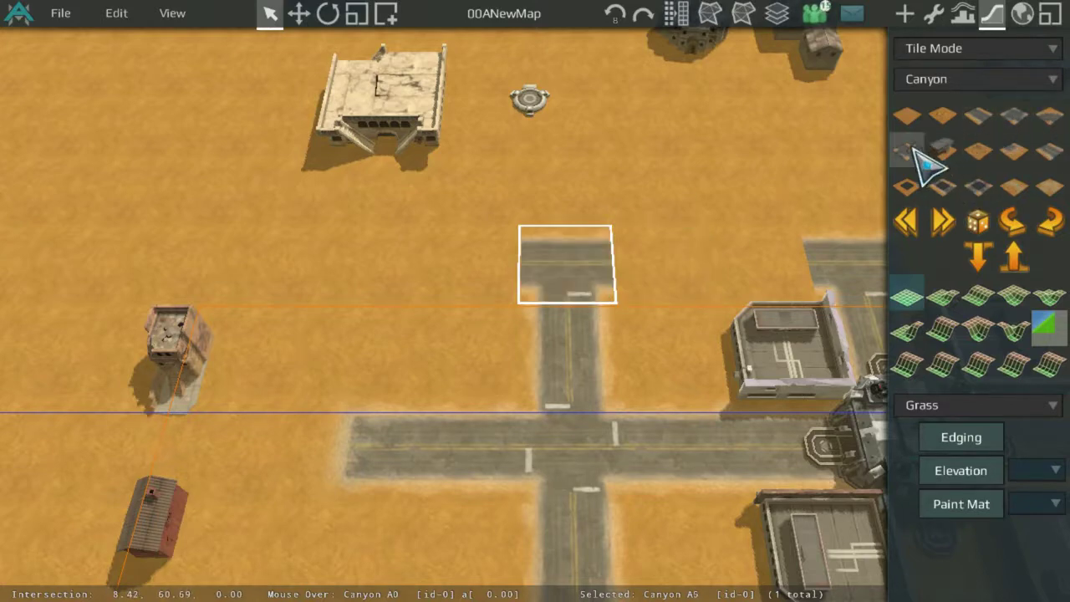
Link the northwest T-junction to the fortress's north road with two T-junction tiles rotated so their side branches face north
click(656, 284)
scroll(823, 159, up, 3)
scroll(737, 292, down, 5)
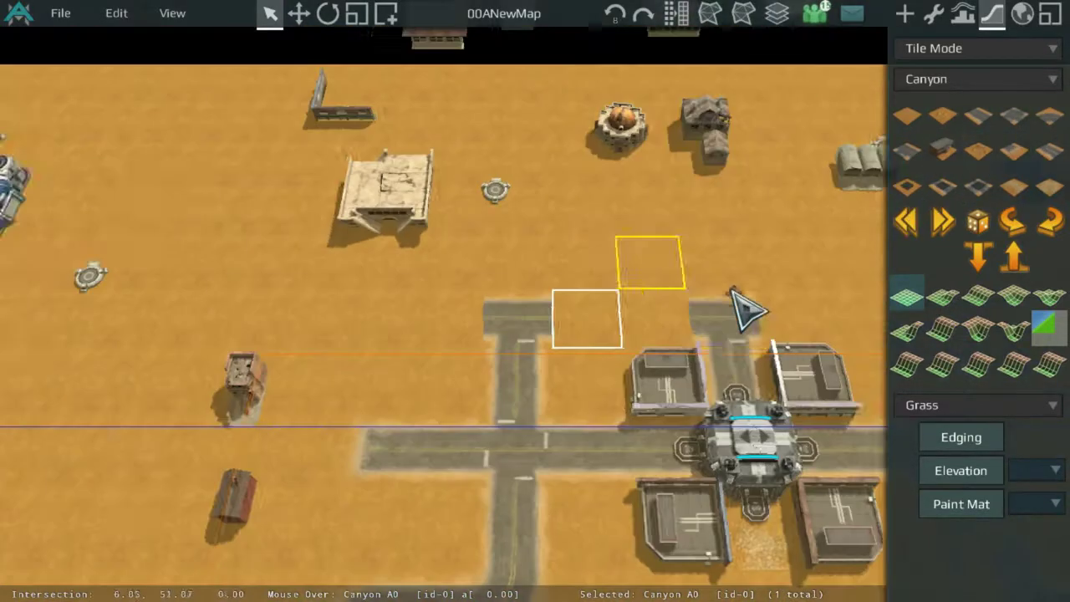
middle_drag(735, 292, 590, 283)
scroll(590, 282, up, 3)
click(910, 153)
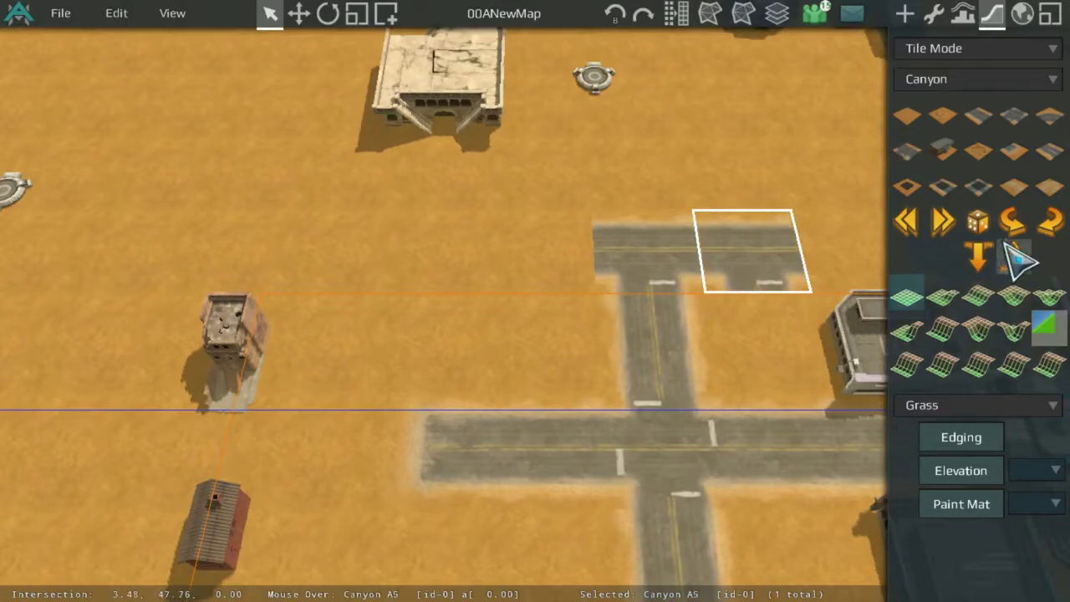
middle_drag(788, 246, 686, 310)
click(687, 308)
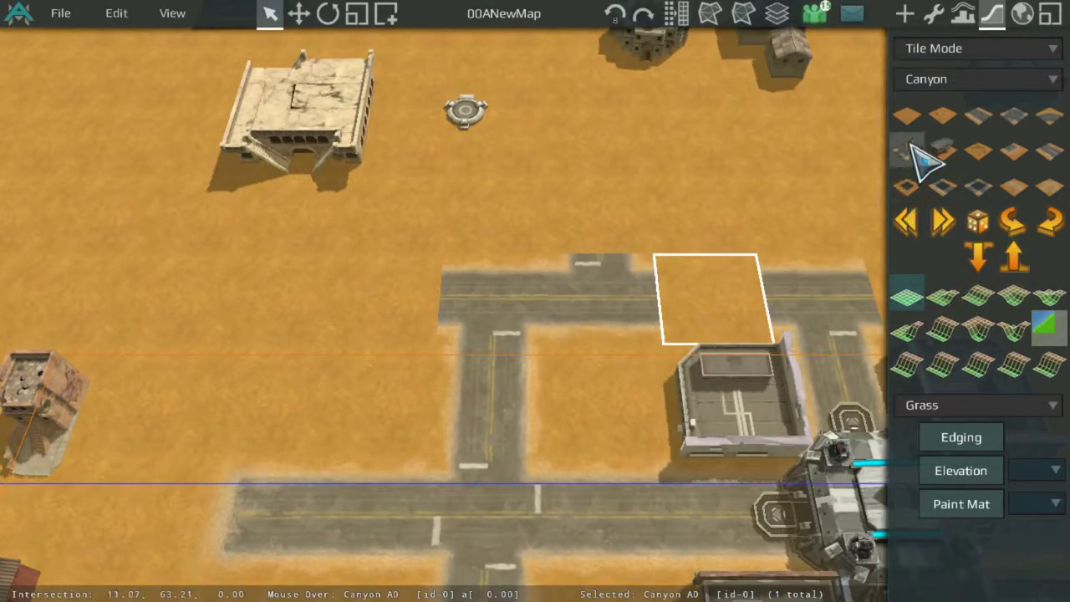
click(909, 144)
double_click(1006, 224)
Continue the northern road east of the fortress's north junction with two T-junction tiles rotated so their side branches face north
scroll(800, 256, down, 5)
middle_drag(800, 256, 597, 310)
scroll(597, 310, up, 2)
click(525, 296)
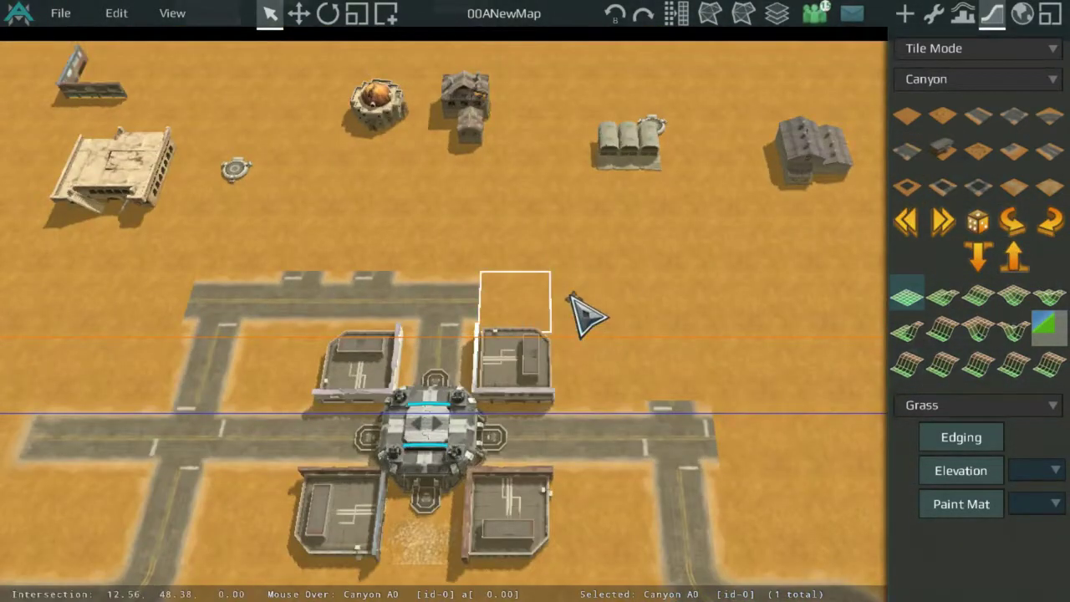
scroll(570, 296, up, 2)
click(910, 144)
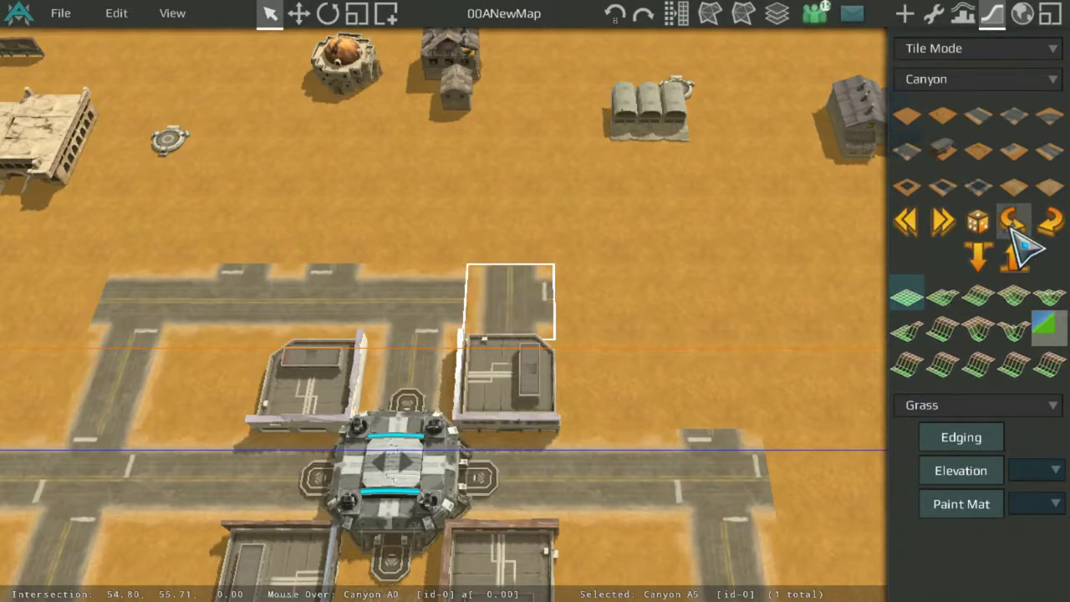
scroll(680, 334, up, 2)
click(681, 335)
click(942, 154)
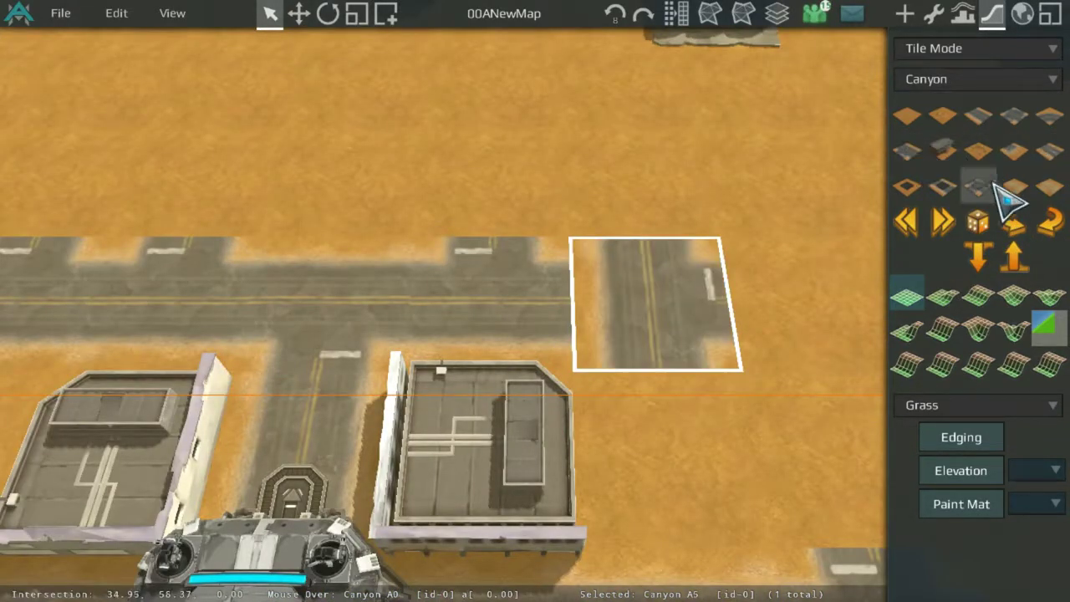
click(1013, 221)
Finish the northern road with a south-facing T-junction tile and join it to the eastern crossroads with a rotated straight tile
scroll(592, 287, down, 3)
click(689, 247)
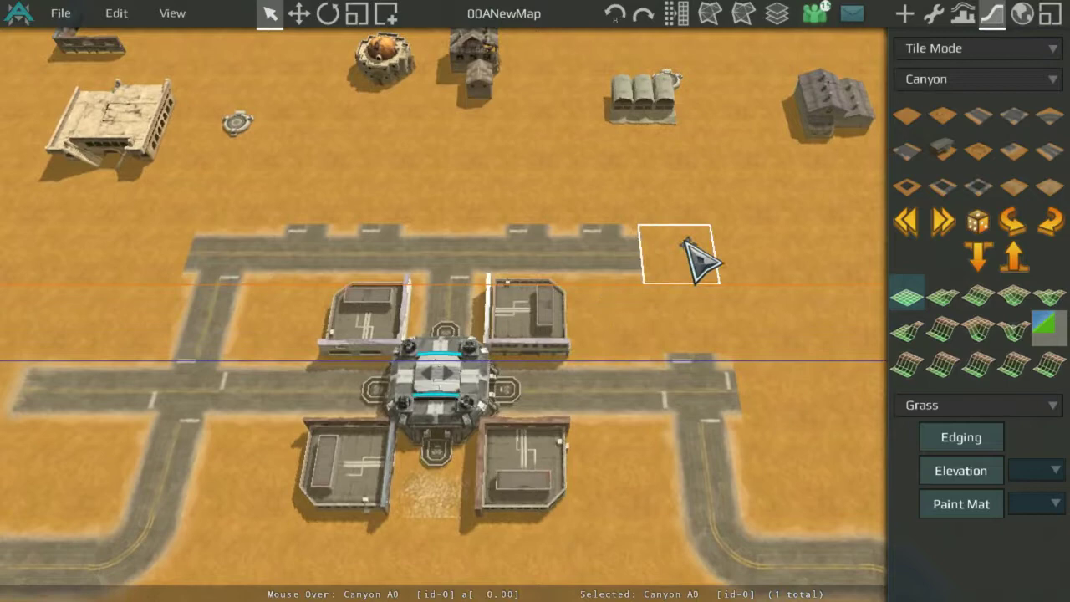
click(941, 151)
scroll(719, 317, up, 2)
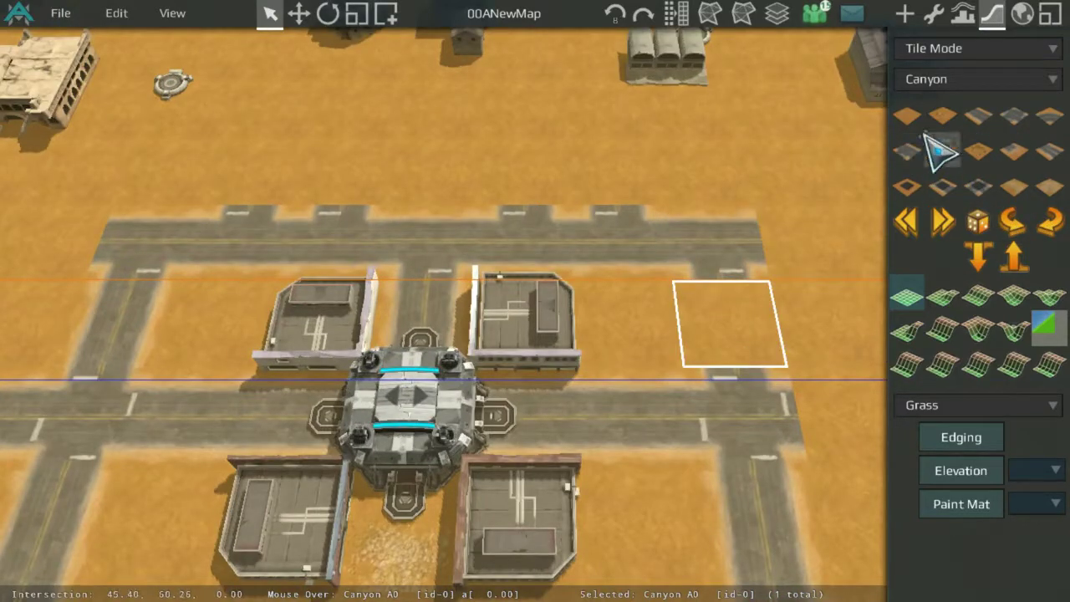
click(969, 117)
click(1003, 220)
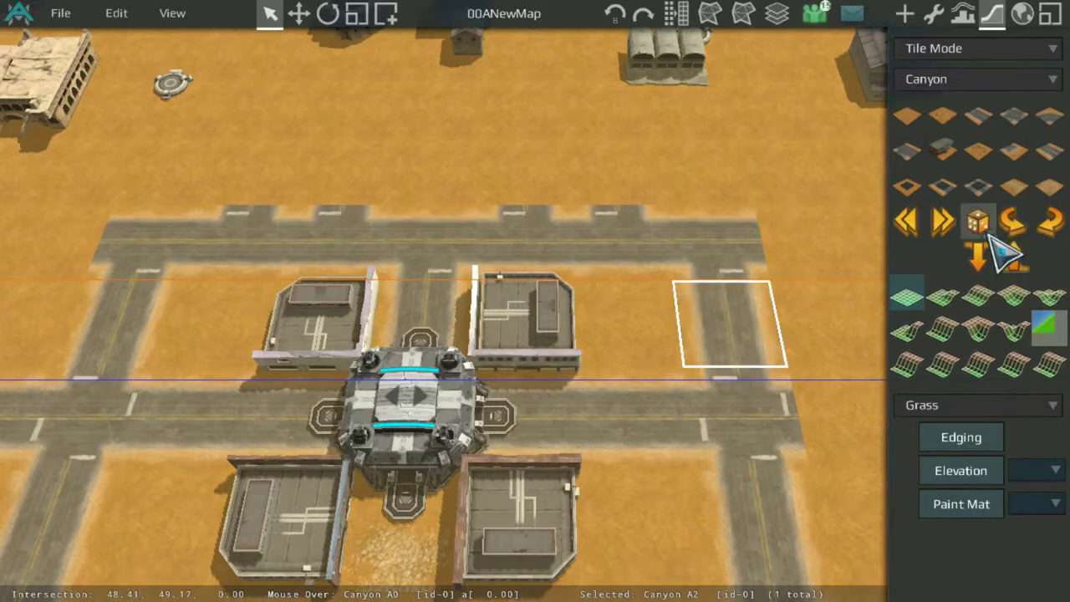
middle_drag(685, 321, 728, 175)
scroll(728, 174, down, 2)
scroll(726, 173, up, 4)
scroll(719, 169, down, 3)
scroll(739, 293, up, 2)
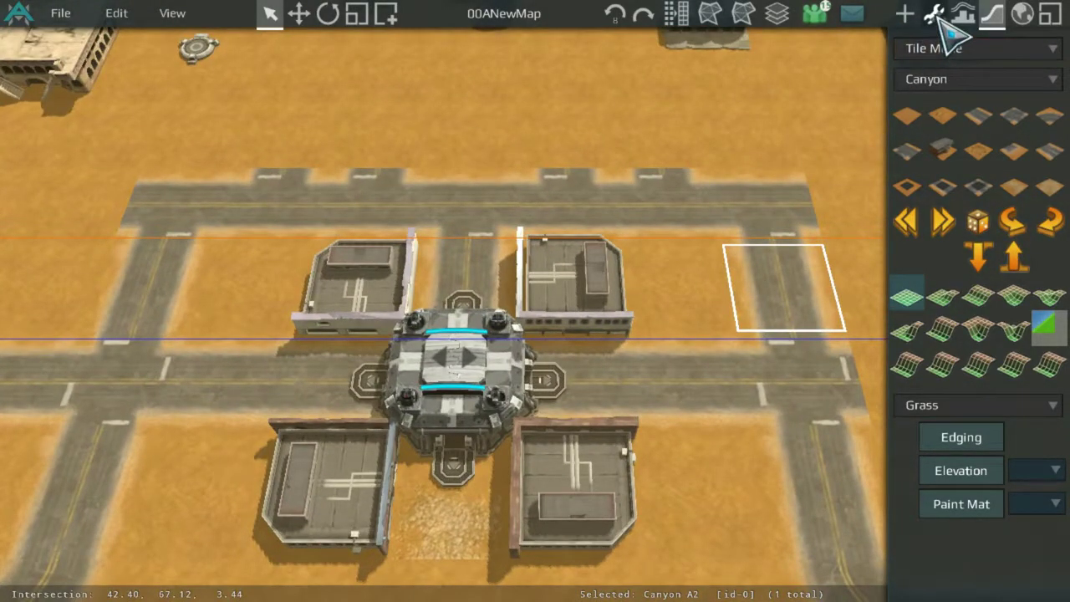
Set the render scale of the BuildingFaceCornerB2 wall northwest of the fortress to 1.25 1.25 1
middle_drag(511, 117, 819, 110)
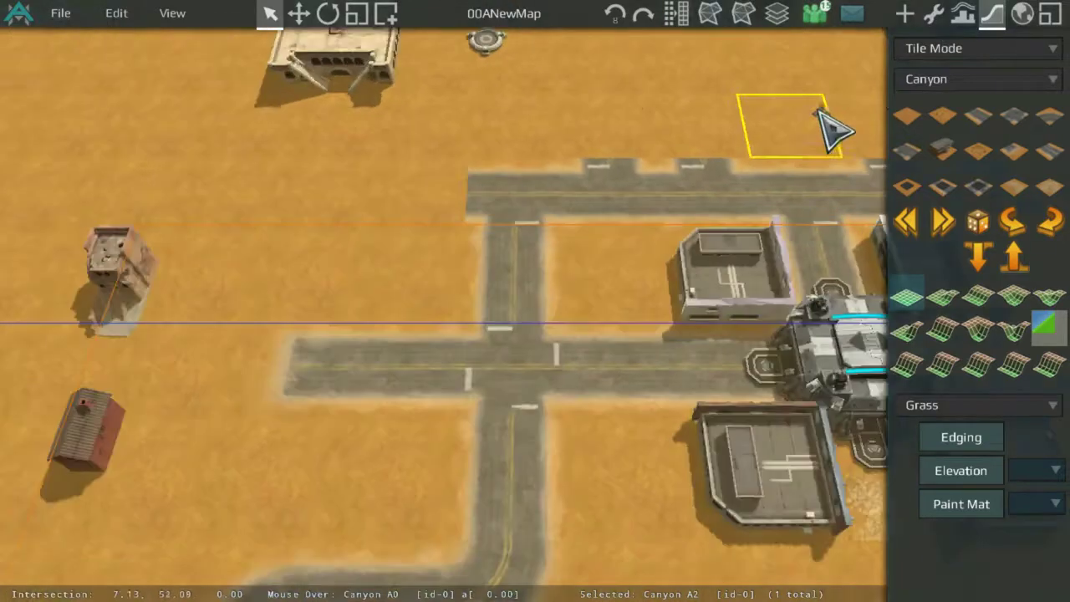
click(934, 14)
scroll(452, 272, up, 3)
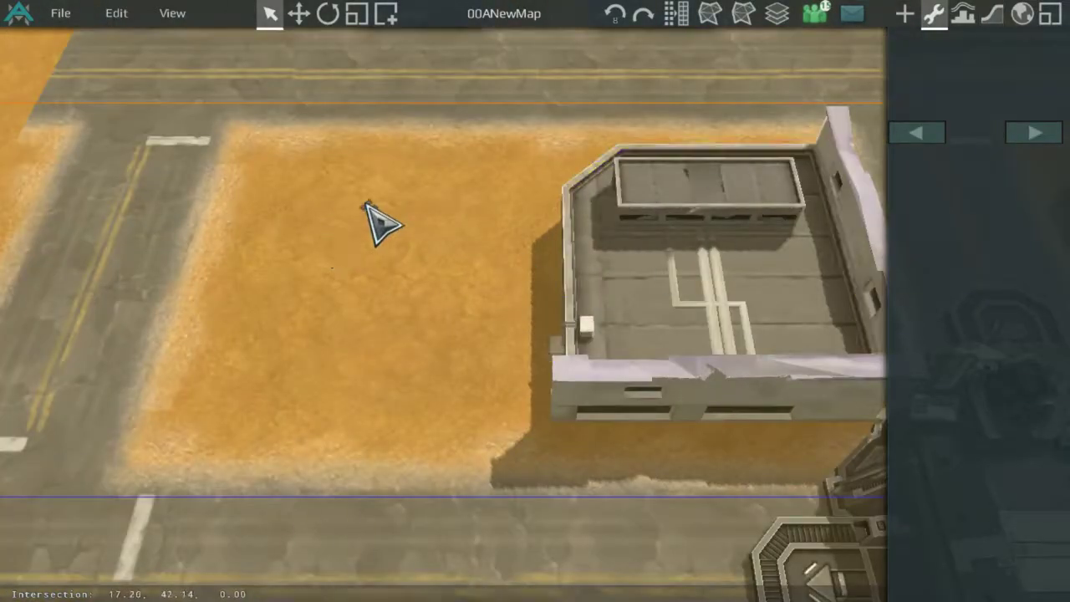
scroll(409, 199, down, 3)
scroll(638, 340, down, 2)
scroll(628, 340, up, 1)
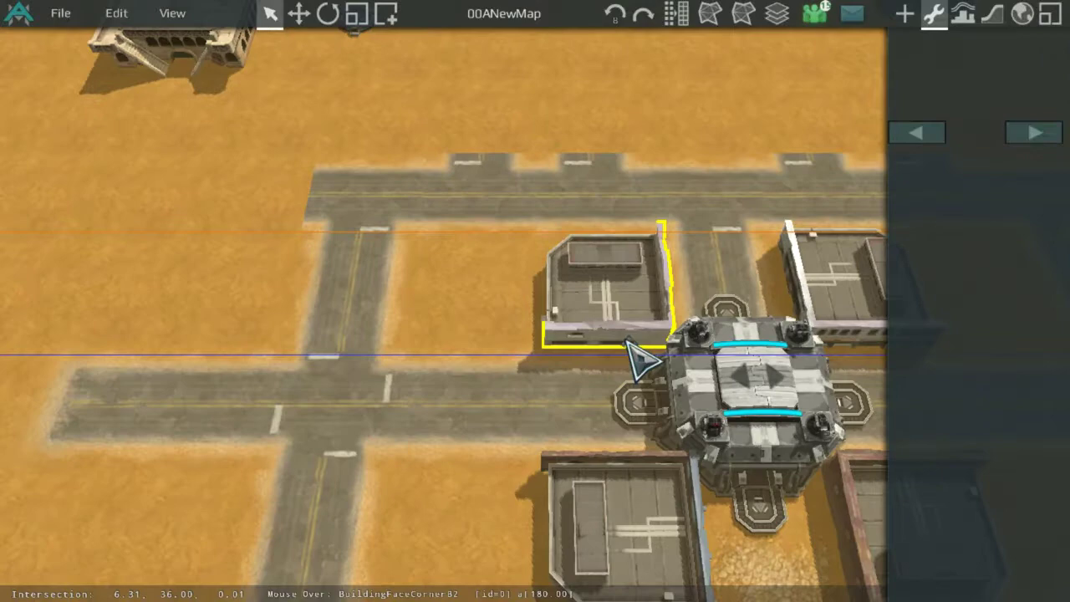
click(629, 345)
scroll(633, 353, up, 2)
middle_drag(771, 260, 870, 310)
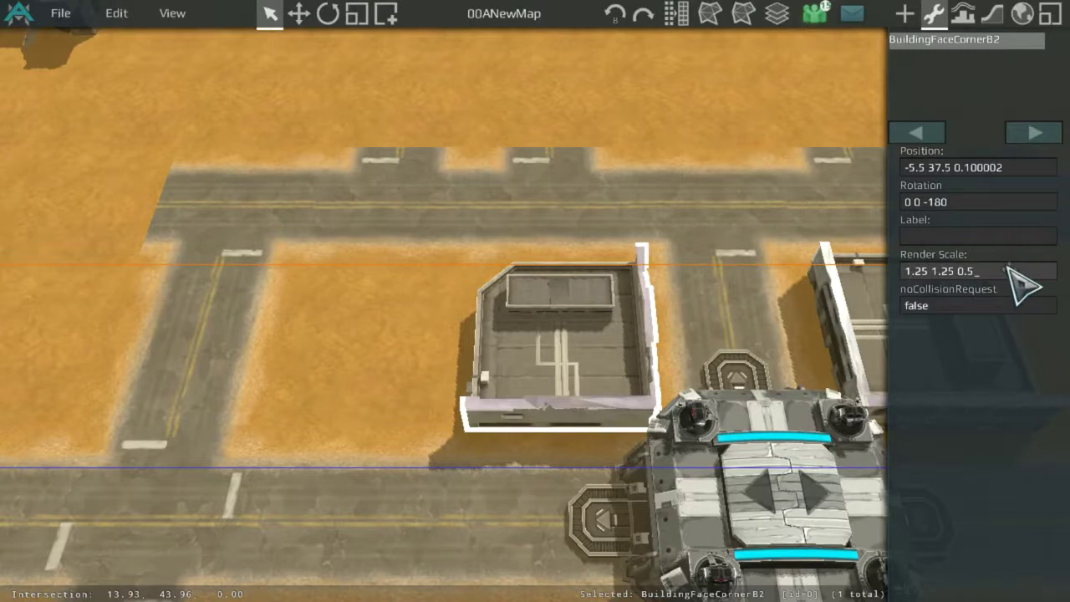
key(Return)
Set the render scale of the BuildingFaceA and BuildingFaceF walls northeast of the fortress to 1 1 1
middle_drag(683, 274, 565, 274)
click(804, 442)
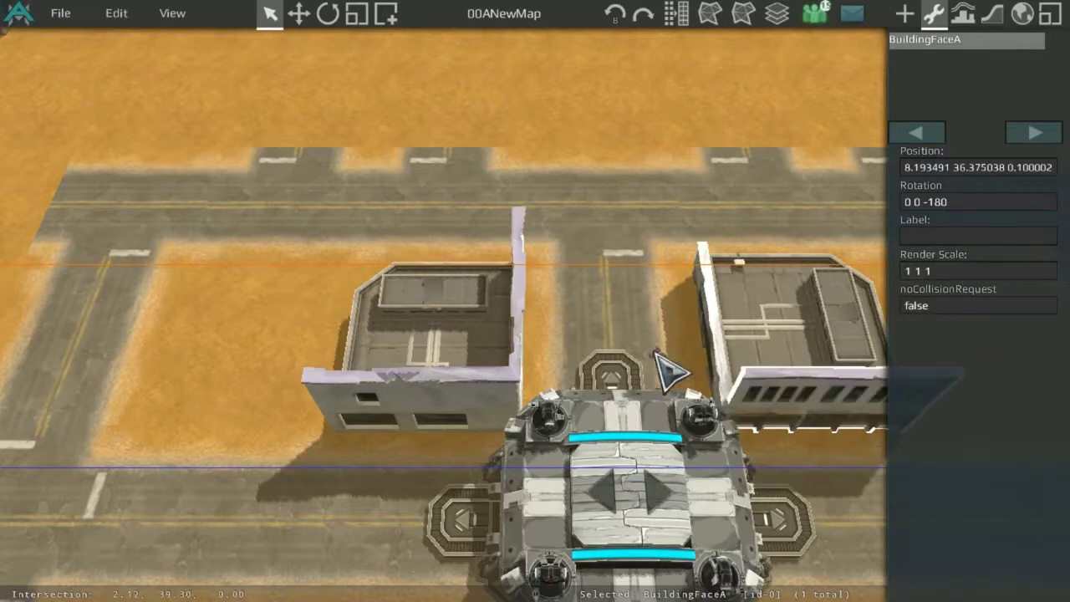
click(743, 350)
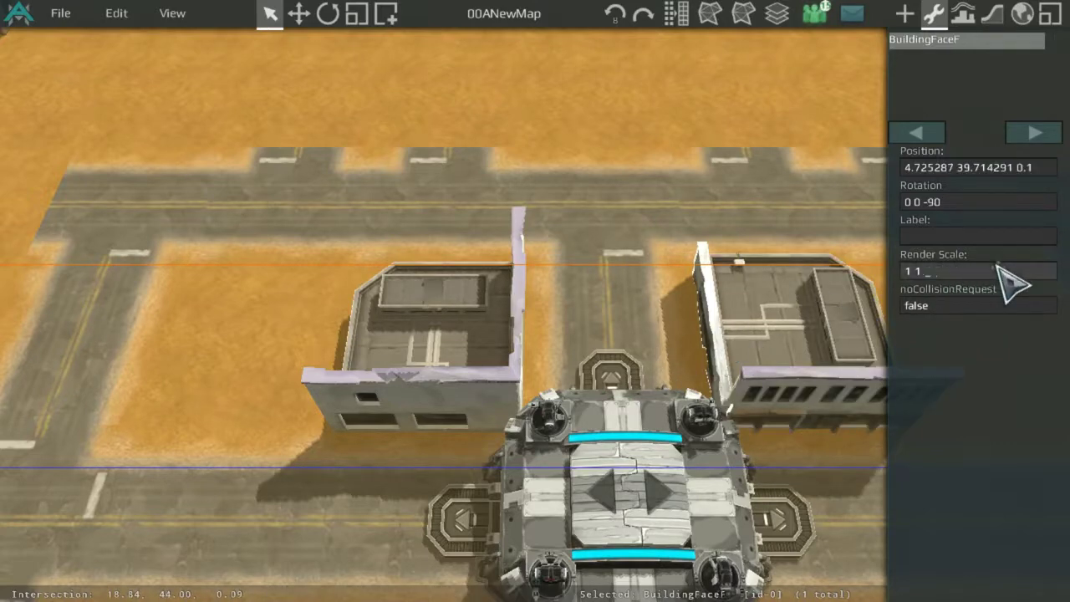
Duplicate the BuildingFaceCornerB2 wall onto the empty sand plot to its west and rotate the copy by 180 degrees
middle_drag(460, 310, 760, 442)
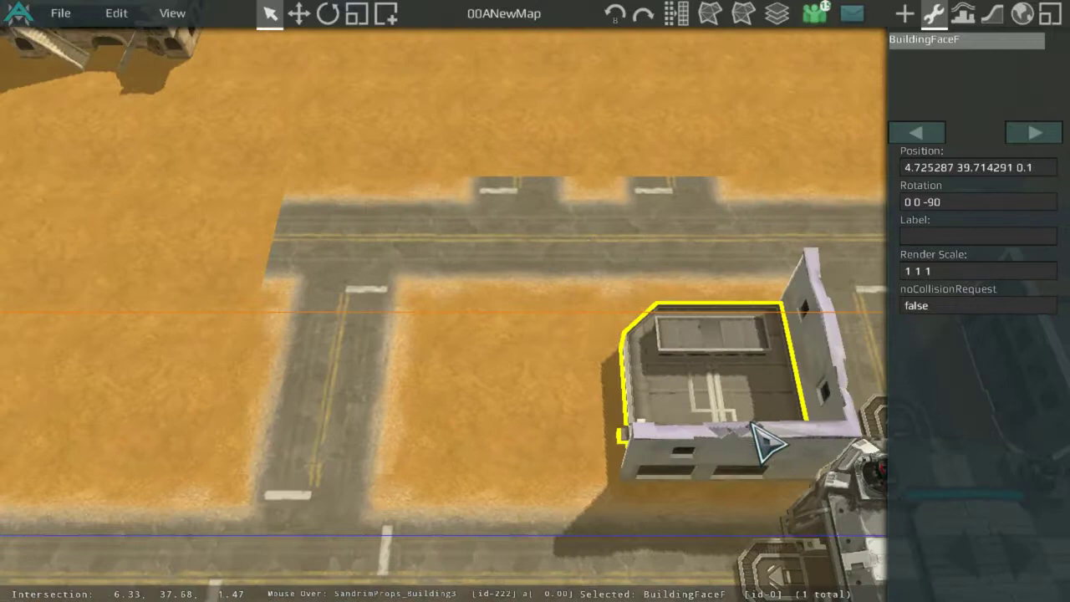
click(765, 476)
ctrl+drag(752, 452, 435, 334)
key(r)
key(r)
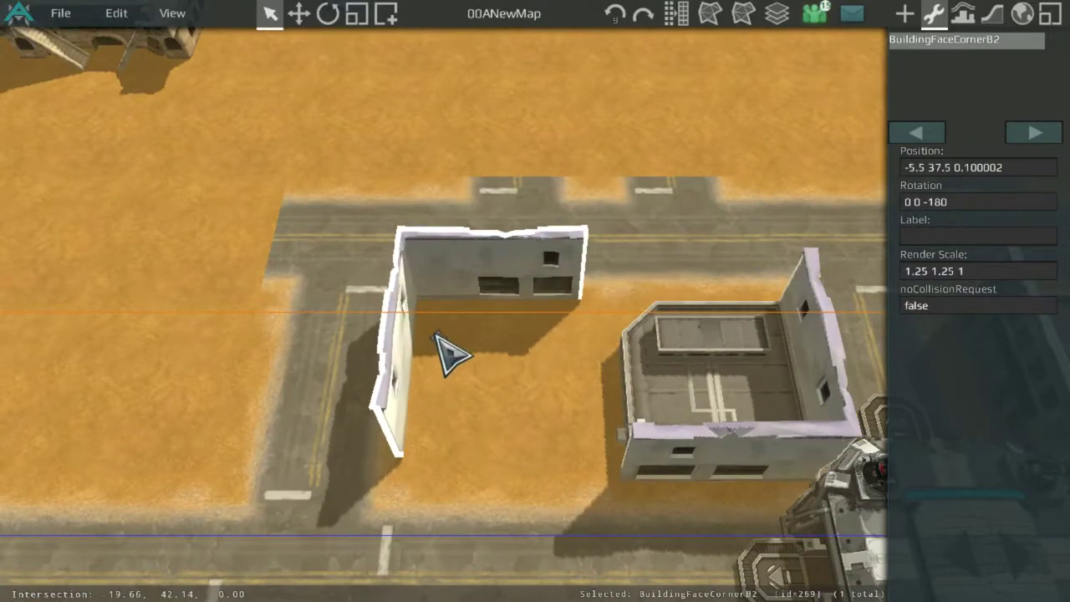
Duplicate the BuildingFaceA wall from northeast of the fortress and align the copy as the western extension of the northwest block's south wall
middle_drag(668, 289, 275, 206)
click(275, 206)
ctrl+drag(637, 324, 524, 264)
middle_drag(339, 284, 523, 264)
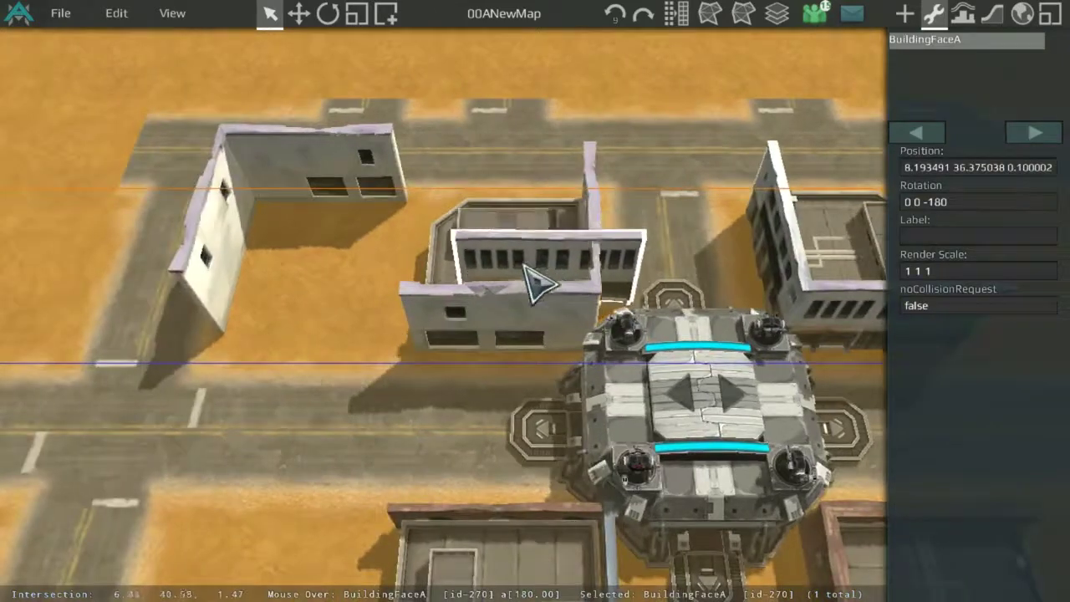
scroll(465, 321, up, 5)
ctrl+drag(523, 264, 390, 297)
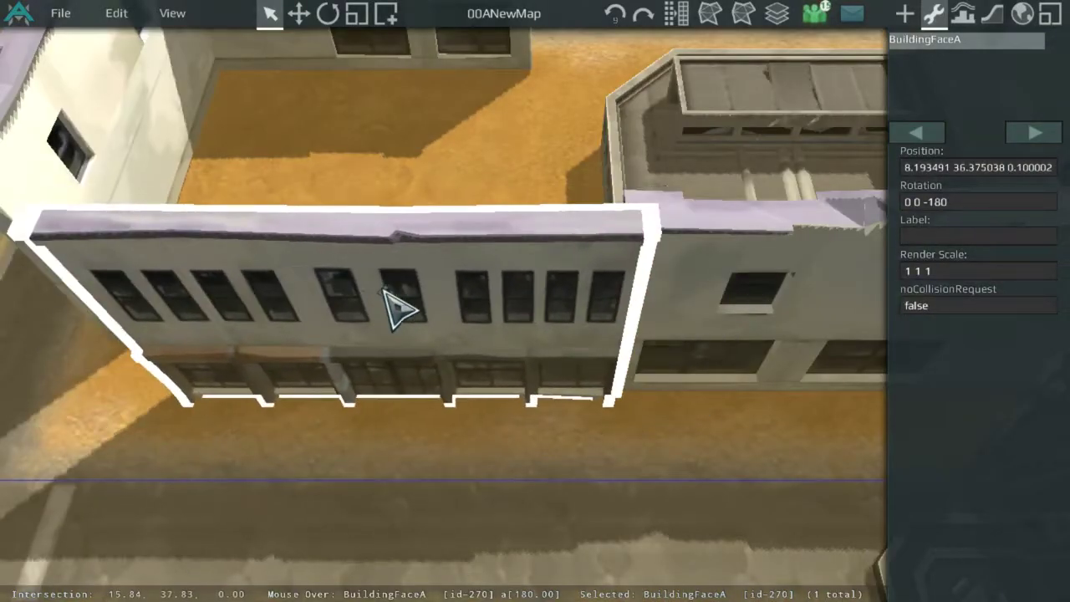
drag(386, 294, 365, 287)
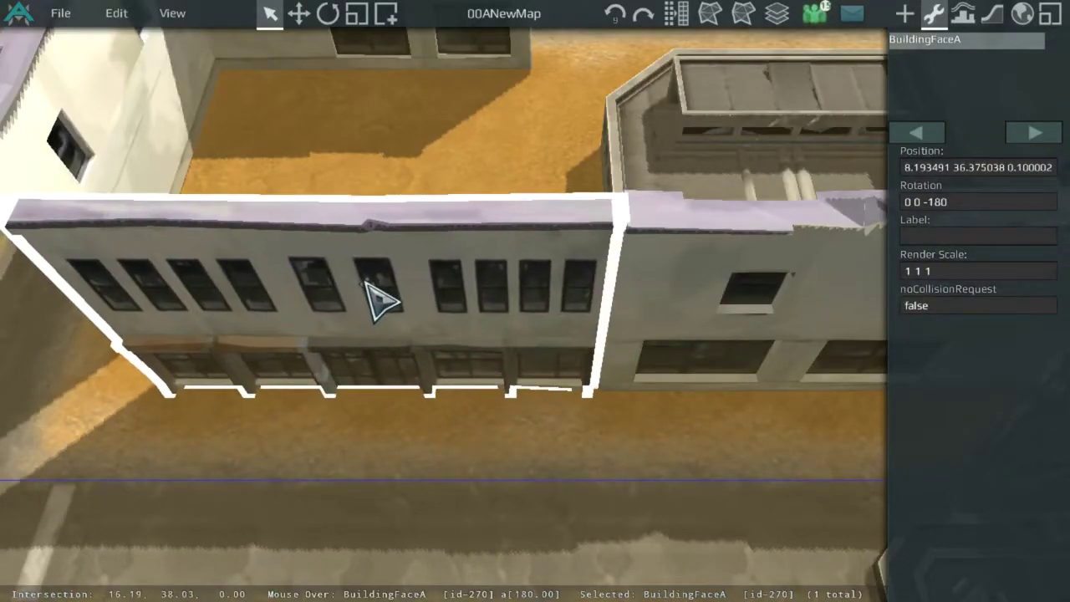
Move the western BuildingFaceCornerB2 wall so its end meets the west end of the BuildingFaceA copy
key(Escape)
key(a)
key(w)
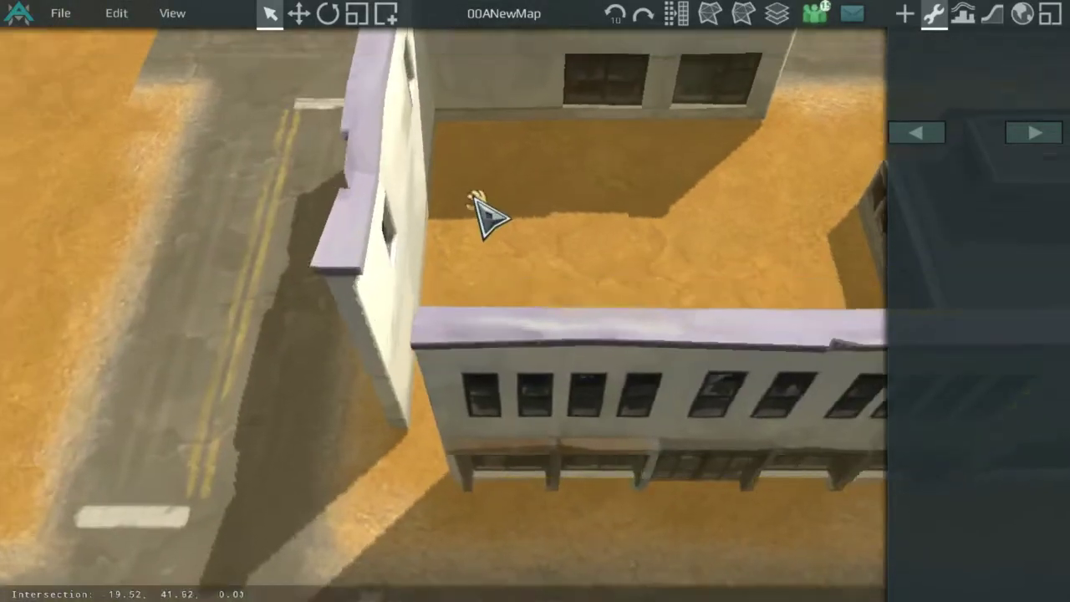
drag(362, 217, 417, 235)
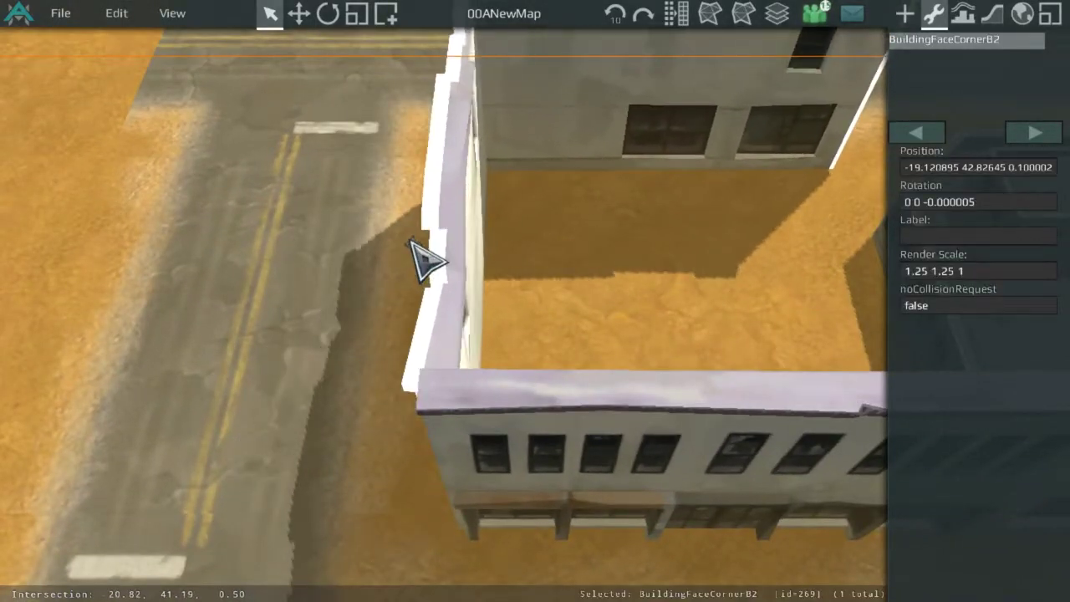
key(Escape)
scroll(437, 239, down, 5)
scroll(610, 237, up, 5)
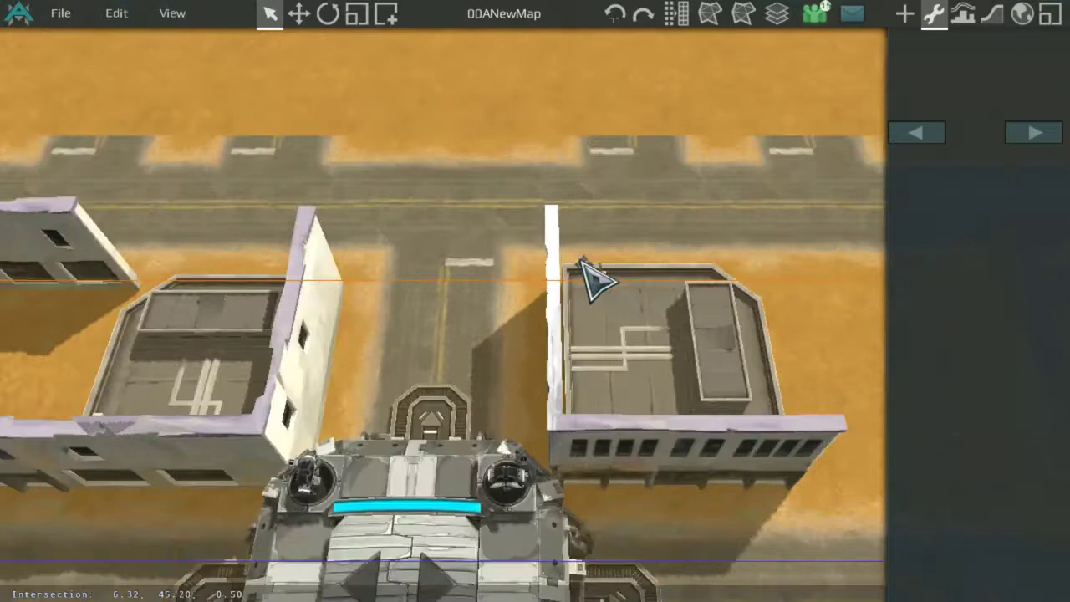
shift+drag(583, 302, 407, 124)
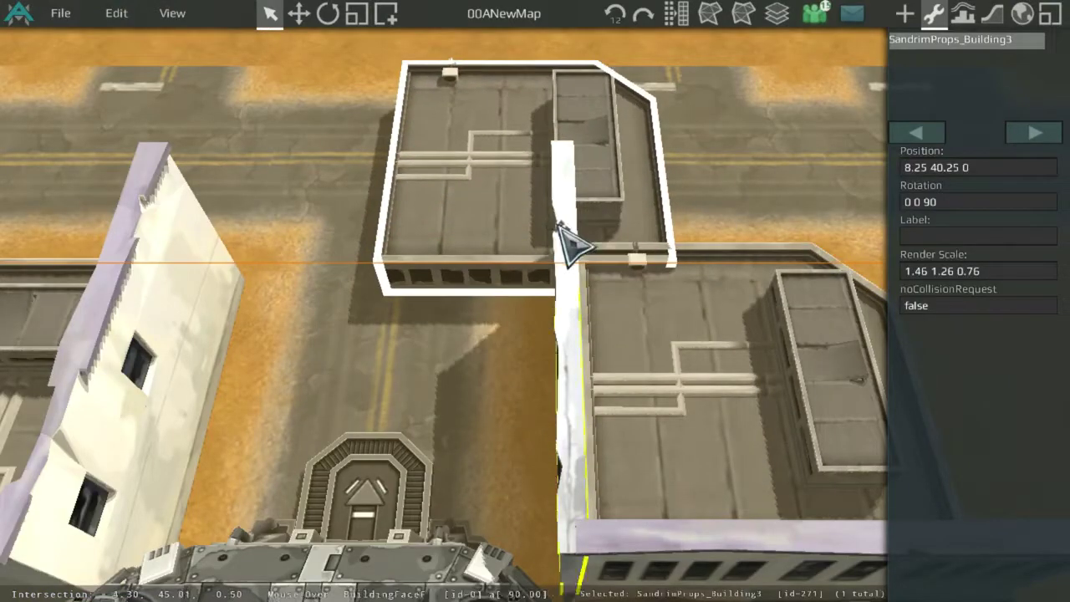
key(Delete)
Duplicate the BuildingFaceF wall, rotate the copy by 90 degrees and fit it into the north side gap between the two corner walls
shift+drag(567, 216, 410, 142)
middle_drag(411, 142, 738, 211)
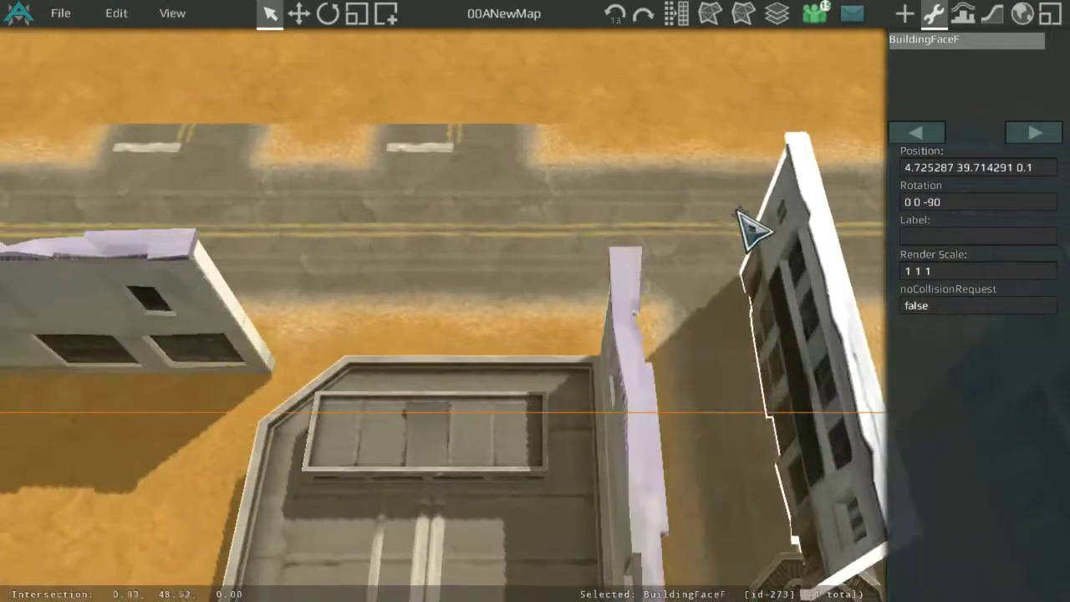
key(r)
drag(738, 210, 449, 191)
middle_drag(351, 161, 477, 349)
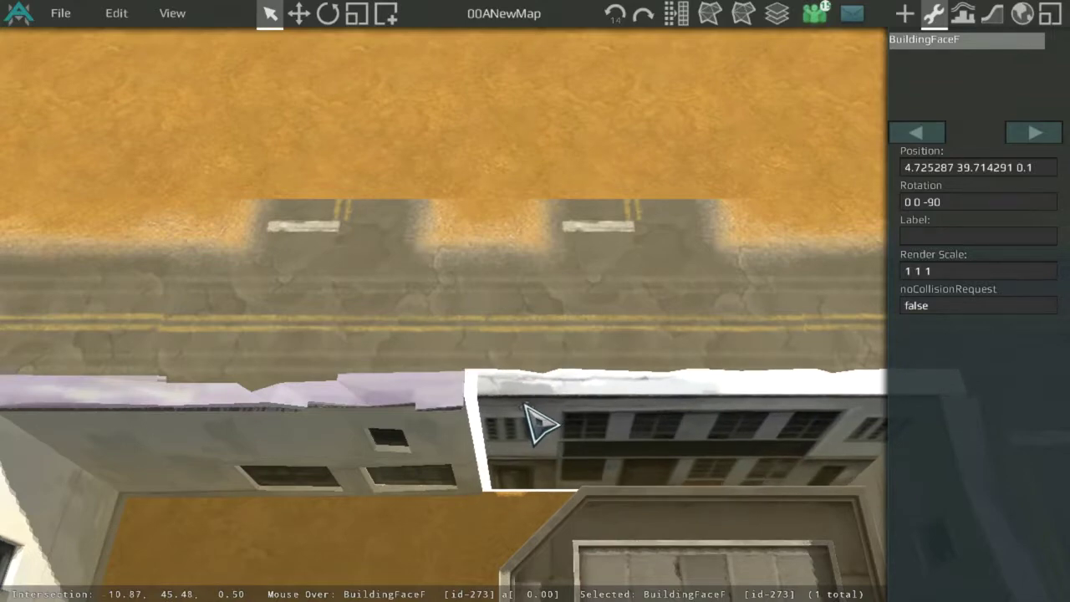
middle_drag(595, 321, 435, 196)
click(435, 195)
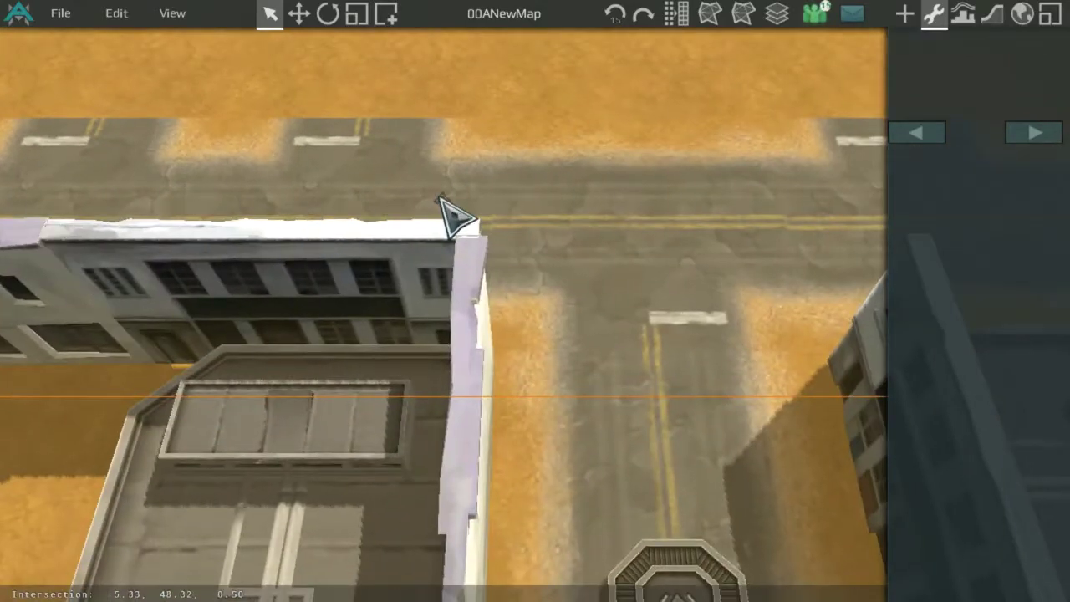
Duplicate SandrimProps_Building4 from the props beyond the map's north edge and place the copy just north of the walled block
scroll(452, 183, down, 5)
scroll(520, 242, down, 3)
middle_drag(533, 96, 558, 247)
scroll(558, 242, up, 5)
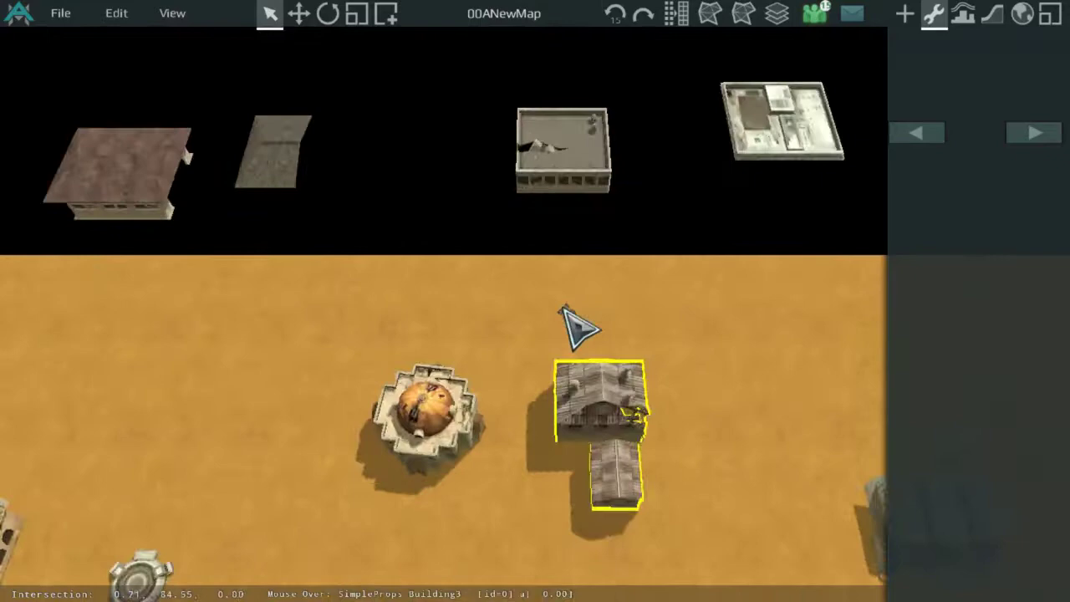
double_click(589, 163)
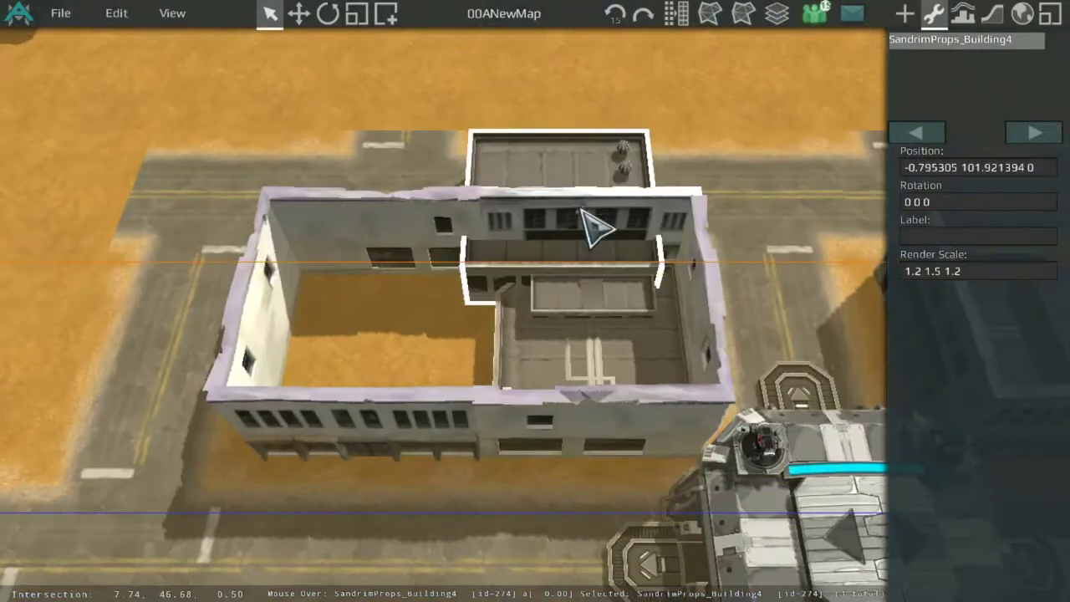
drag(420, 328, 419, 305)
middle_drag(419, 306, 570, 349)
drag(570, 350, 613, 107)
middle_drag(612, 107, 590, 179)
mouse_move(604, 197)
mouse_down()
mouse_move(633, 382)
mouse_move(612, 216)
mouse_up()
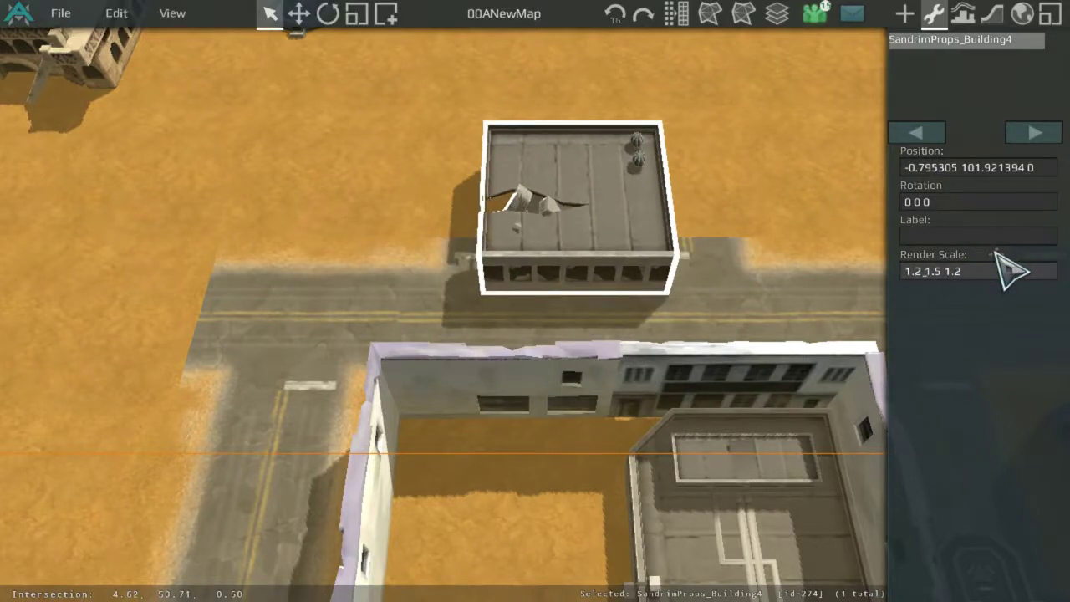
Set the render scale of the SandrimProps_Building4 copy to 2.4 1.5 1.2 and shift it toward the walled block
key(Return)
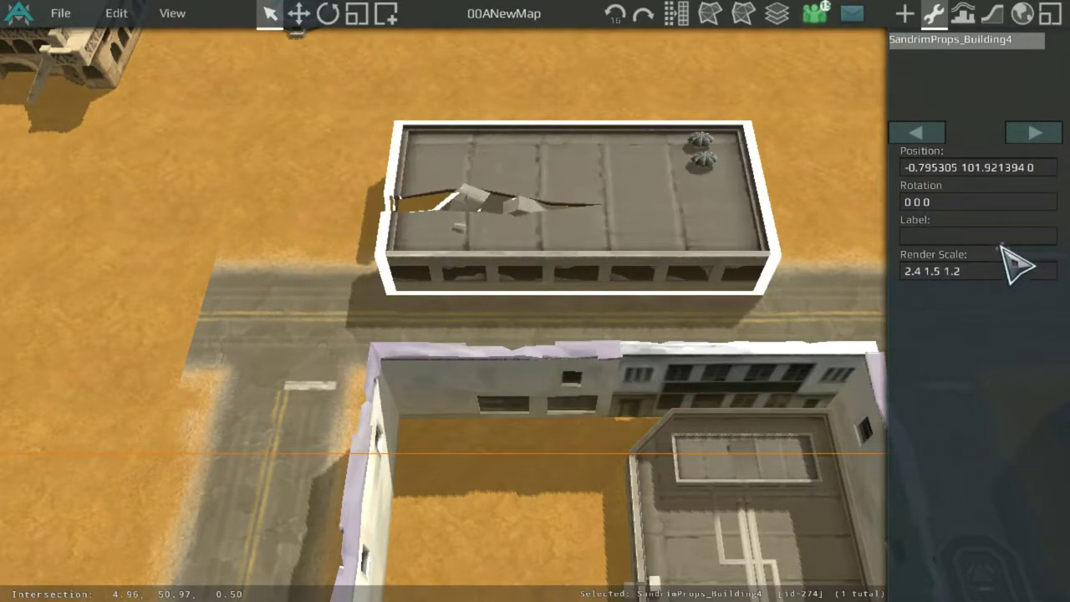
drag(652, 219, 633, 127)
key(Down)
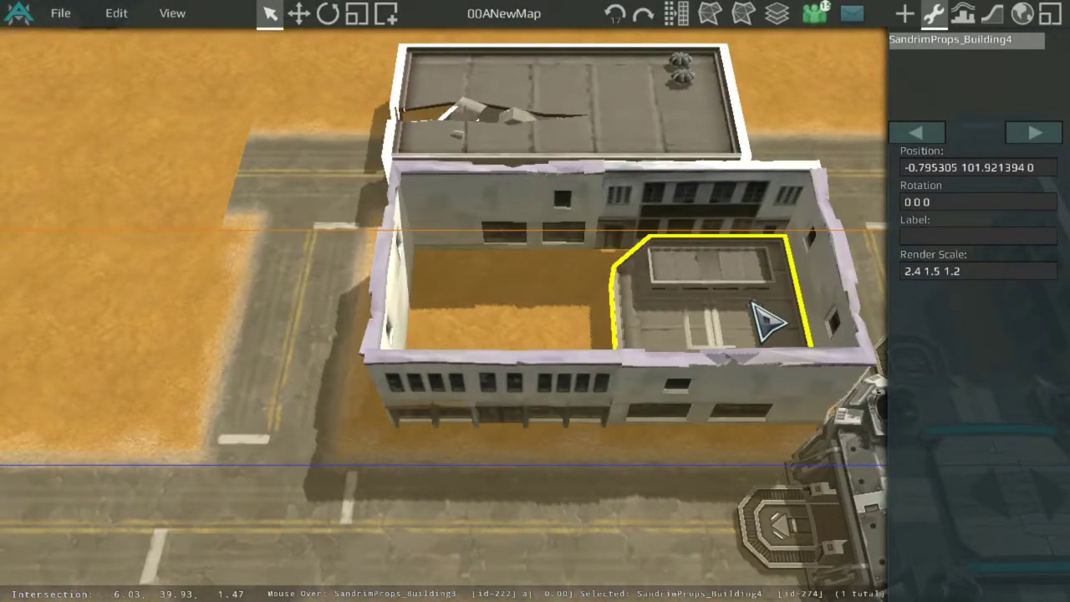
Delete the SandrimProps_Building3 inside the northwest walls and move the widened SandrimProps_Building4 into the enclosure
click(753, 304)
key(Up)
key(Right)
key(Delete)
click(590, 253)
drag(604, 252, 657, 483)
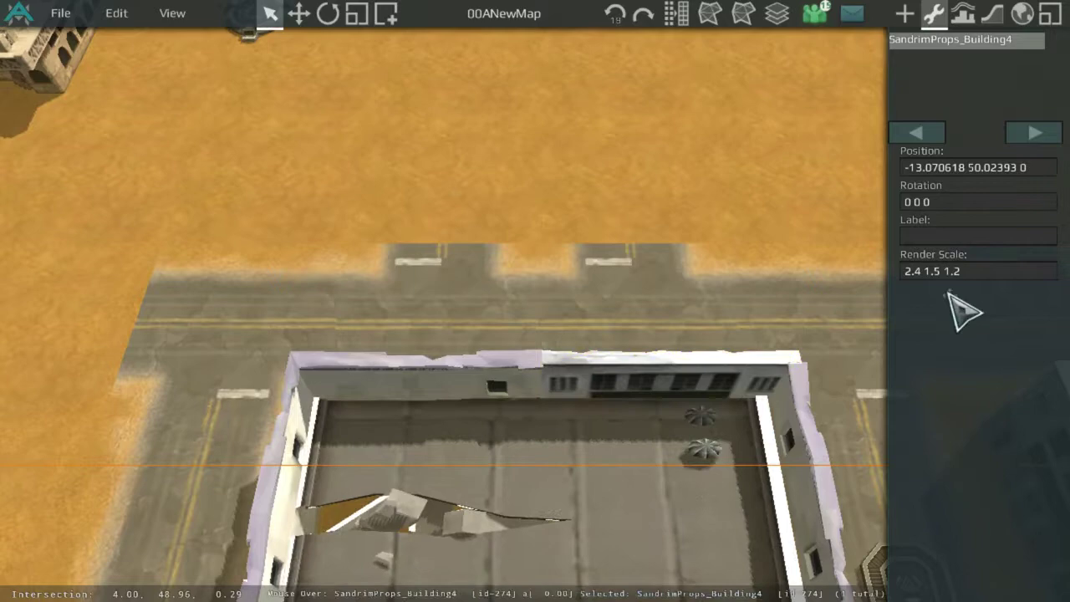
Set the render scale of SandrimProps_Building4 to 2.4 1.5 2 and center it inside the four walls
scroll(656, 377, up, 3)
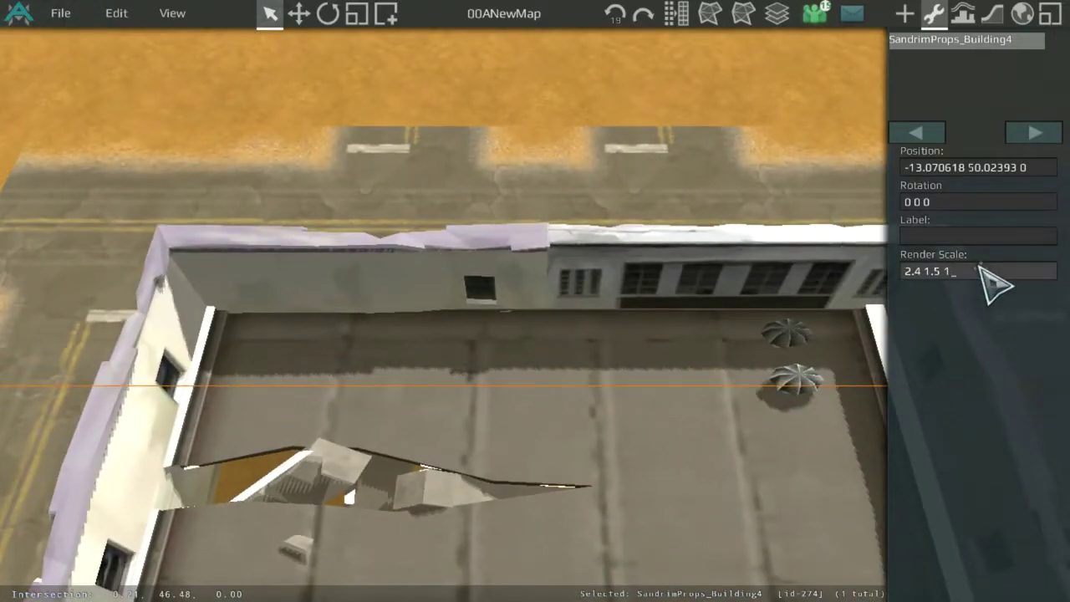
key(Return)
middle_drag(670, 390, 578, 355)
scroll(634, 231, down, 4)
scroll(635, 235, up, 3)
drag(583, 377, 583, 364)
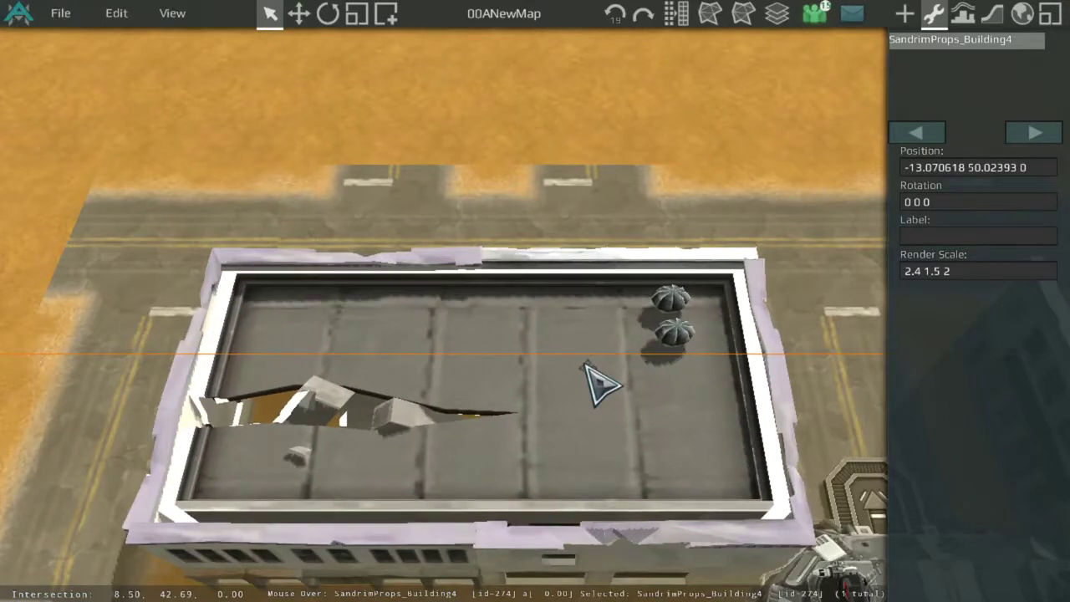
Duplicate the BuildingRoofD0 prop from beyond the map's north edge and carry the copy down to the northwest block
scroll(578, 341, down, 4)
middle_drag(537, 158, 492, 393)
middle_drag(563, 222, 450, 265)
scroll(500, 295, up, 3)
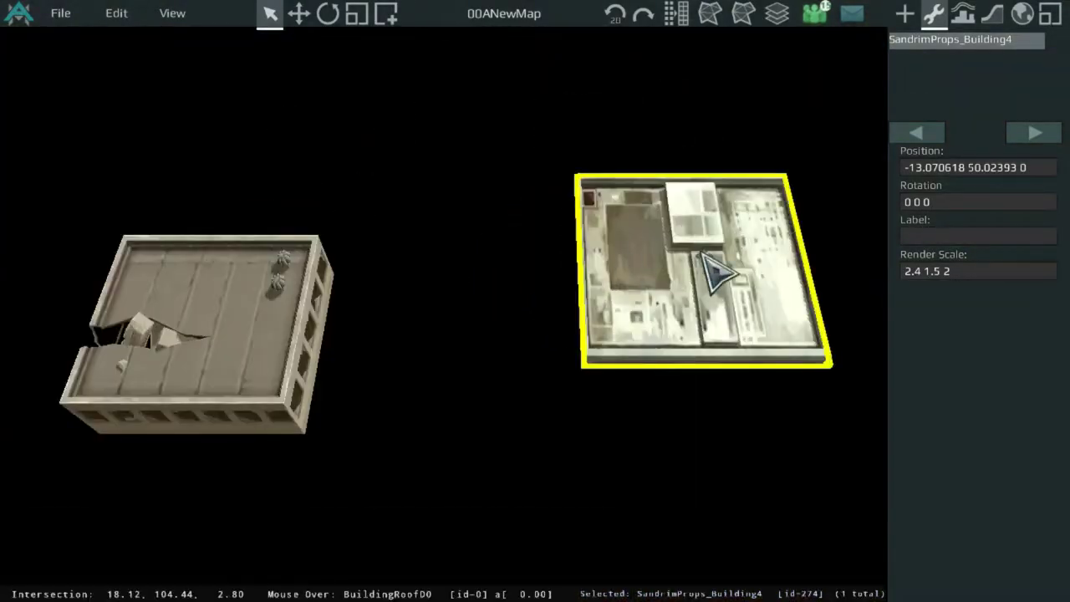
click(714, 270)
scroll(652, 251, down, 5)
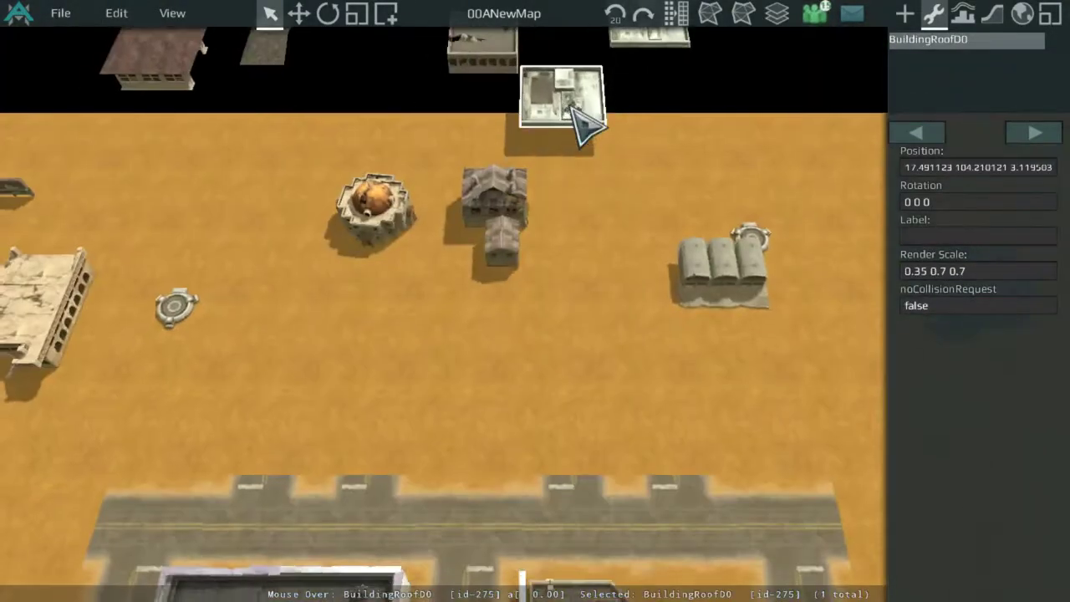
scroll(627, 184, up, 4)
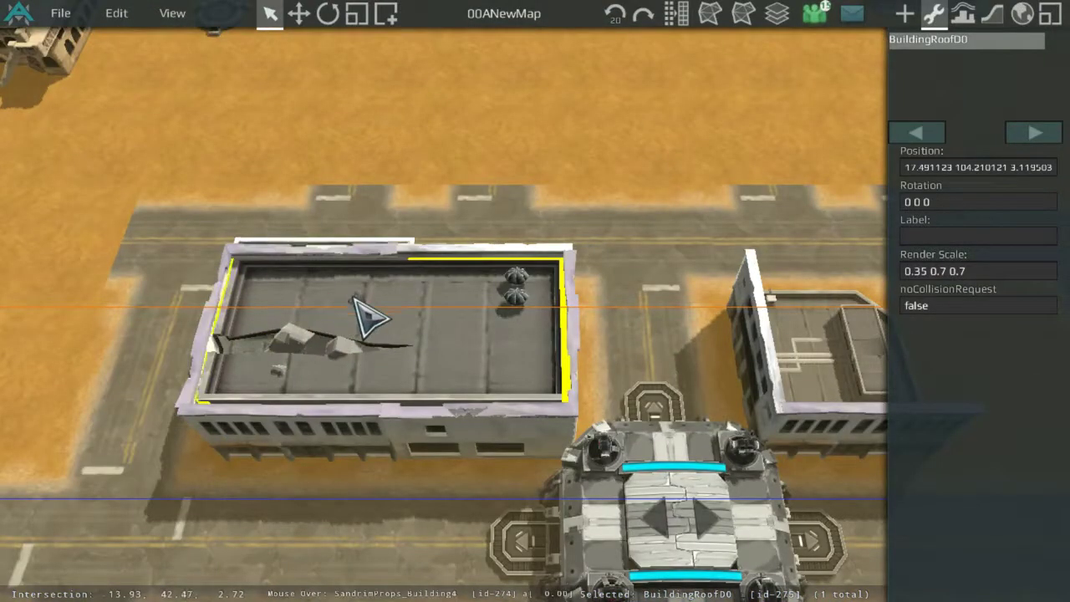
Set the render scale of the BuildingRoofD0 copy to 0.7 0.7 0.7 and lay it over the walled block
drag(342, 298, 704, 205)
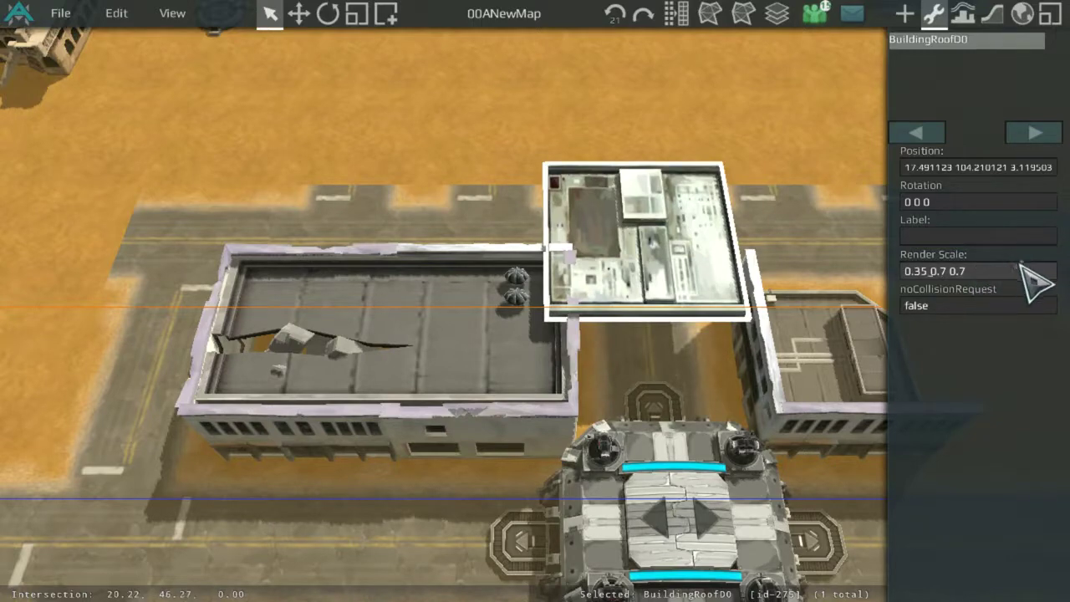
key(Return)
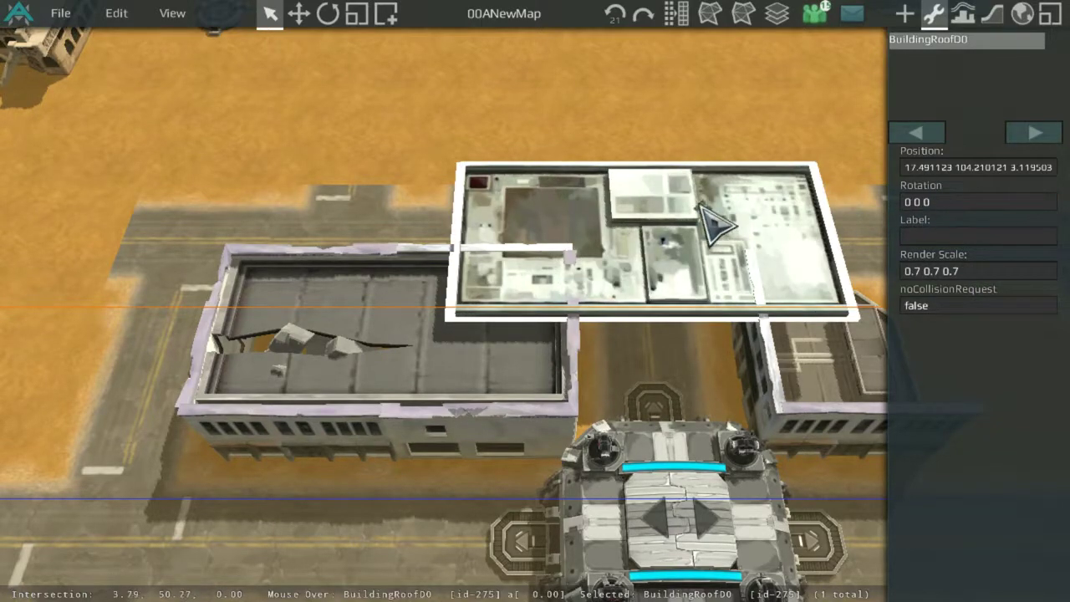
drag(715, 224, 592, 291)
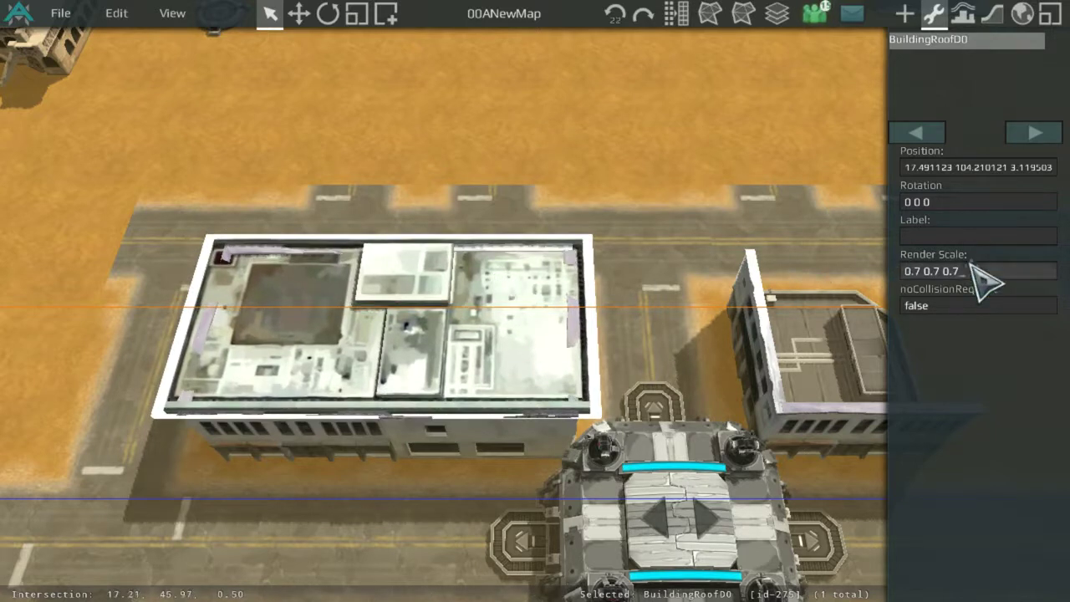
Try a render scale of 0.6 0.7 0.7 on the roof, shift it slightly west, and restore 0.7 0.7 0.7
key(BackSpace)
text(6)
key(Return)
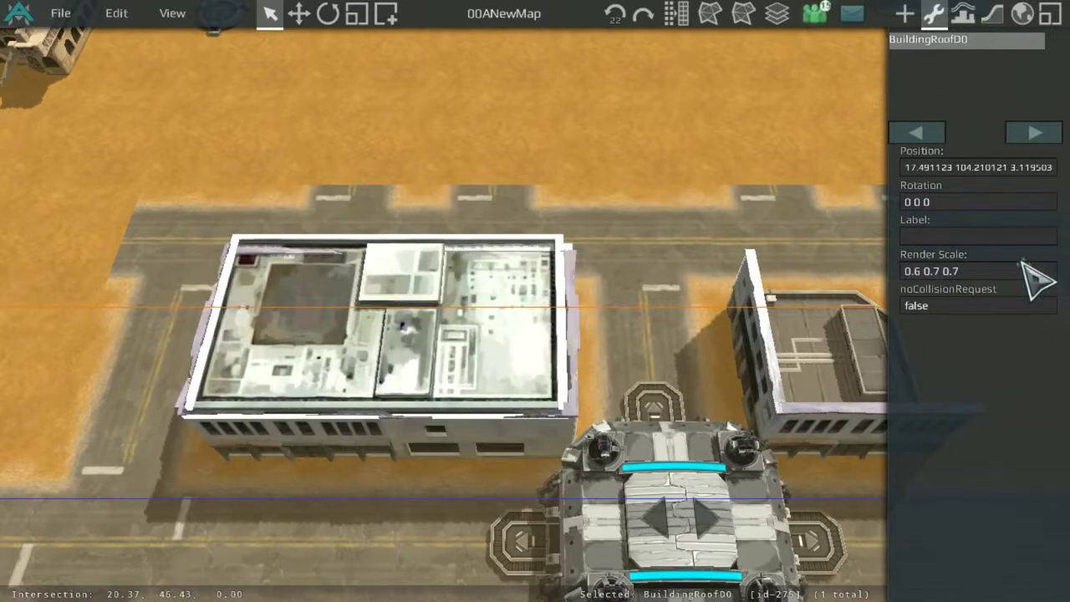
key(Left)
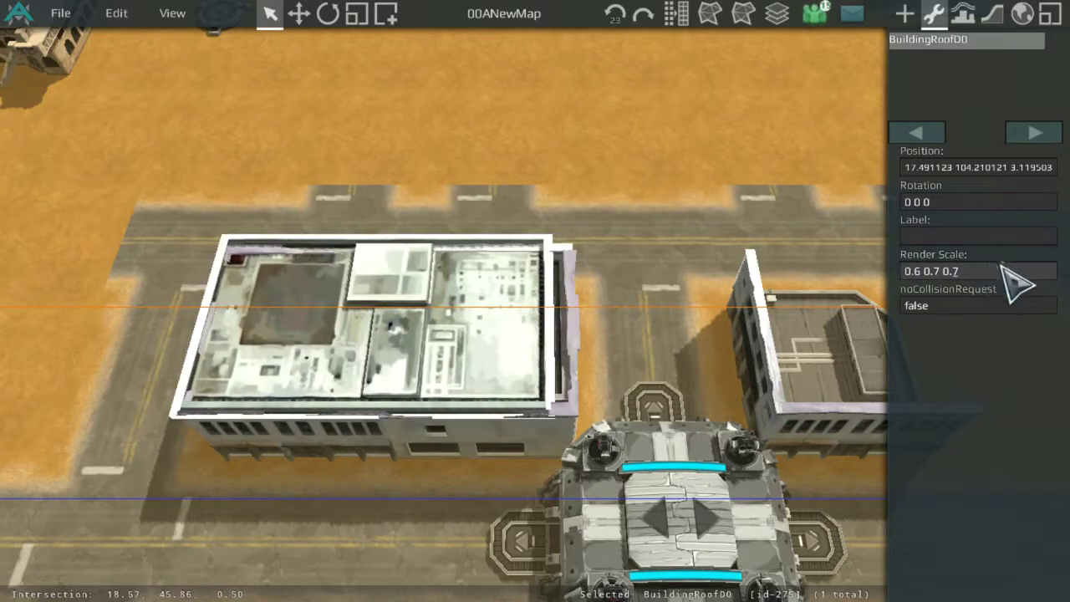
key(Return)
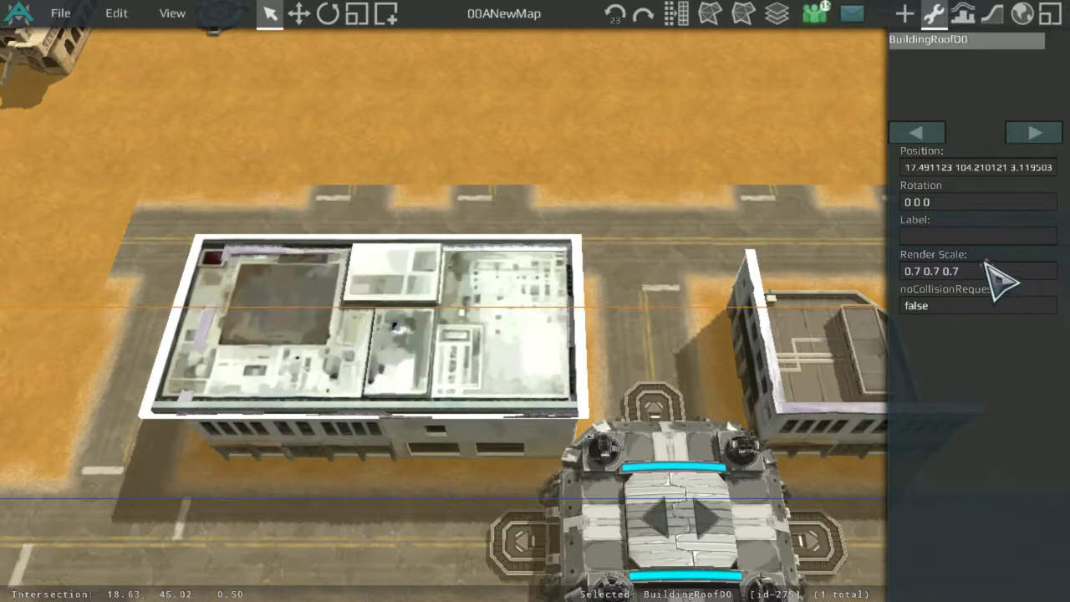
Move the BuildingRoofD0 copy off the walled block to the north and select SandrimProps_Building4 to inspect its fit
drag(528, 330, 724, 127)
scroll(590, 266, up, 3)
click(516, 301)
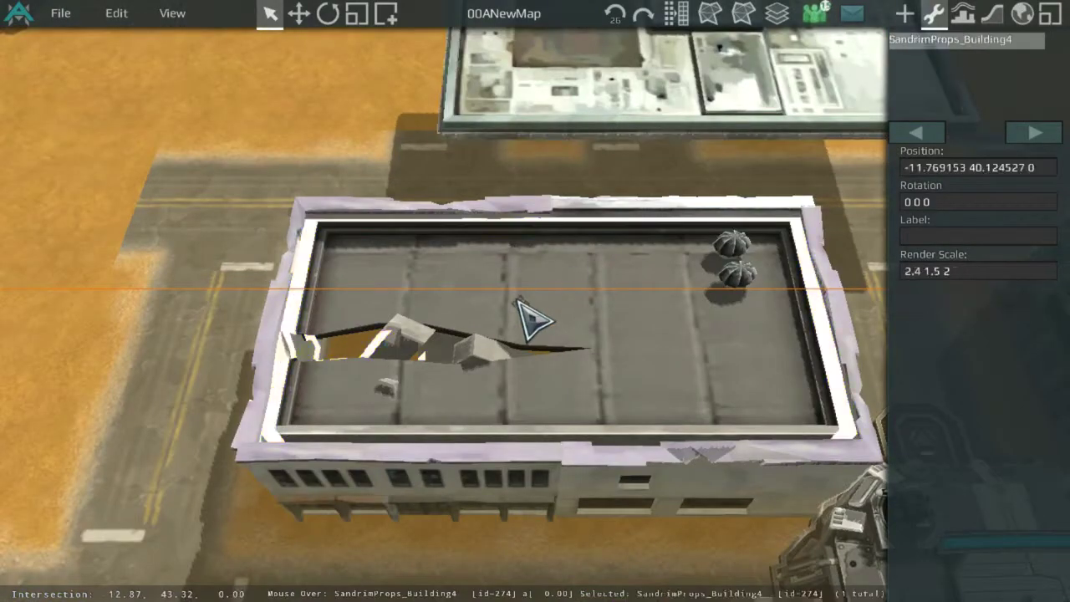
scroll(496, 192, up, 3)
scroll(383, 295, down, 5)
right_drag(491, 163, 493, 231)
scroll(492, 231, up, 3)
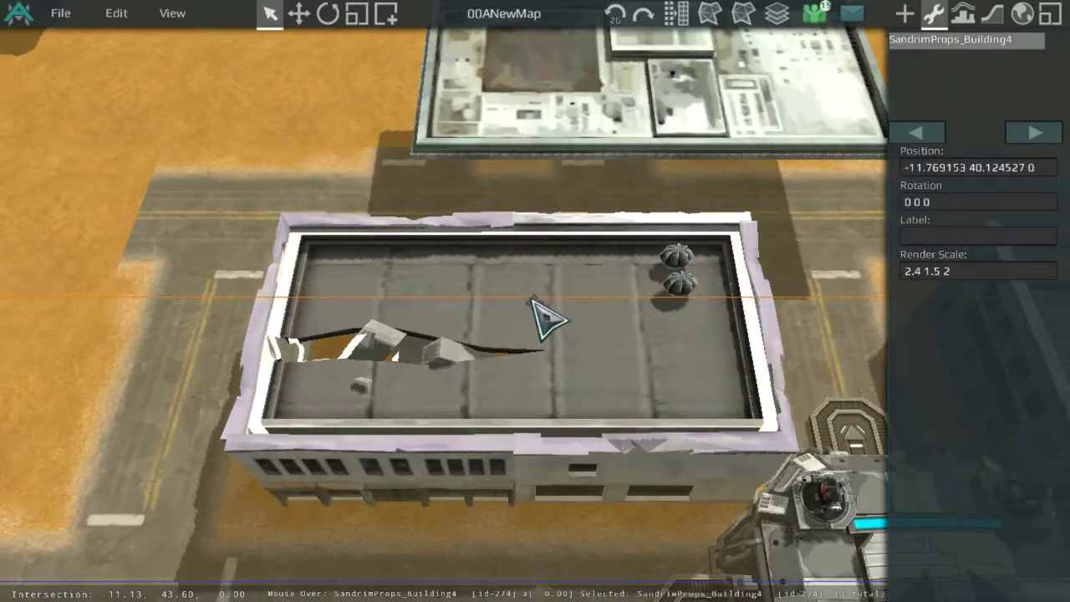
scroll(566, 311, down, 5)
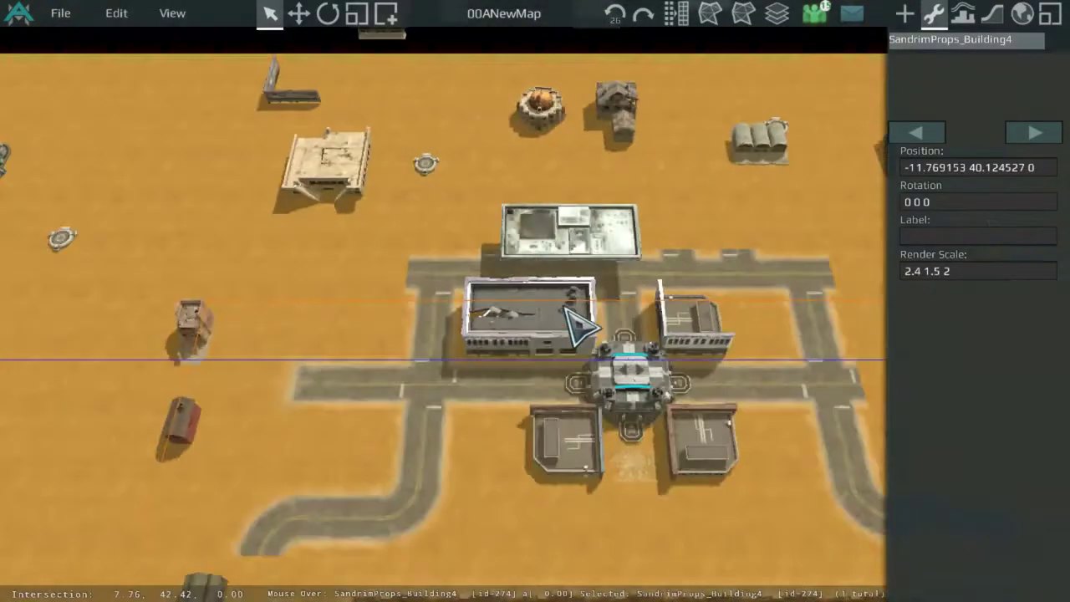
Park the BuildingRoofD0 copy on the open sand north of the upper road and deselect it
right_drag(623, 255, 456, 397)
scroll(566, 256, up, 2)
click(458, 249)
click(451, 357)
scroll(466, 382, up, 5)
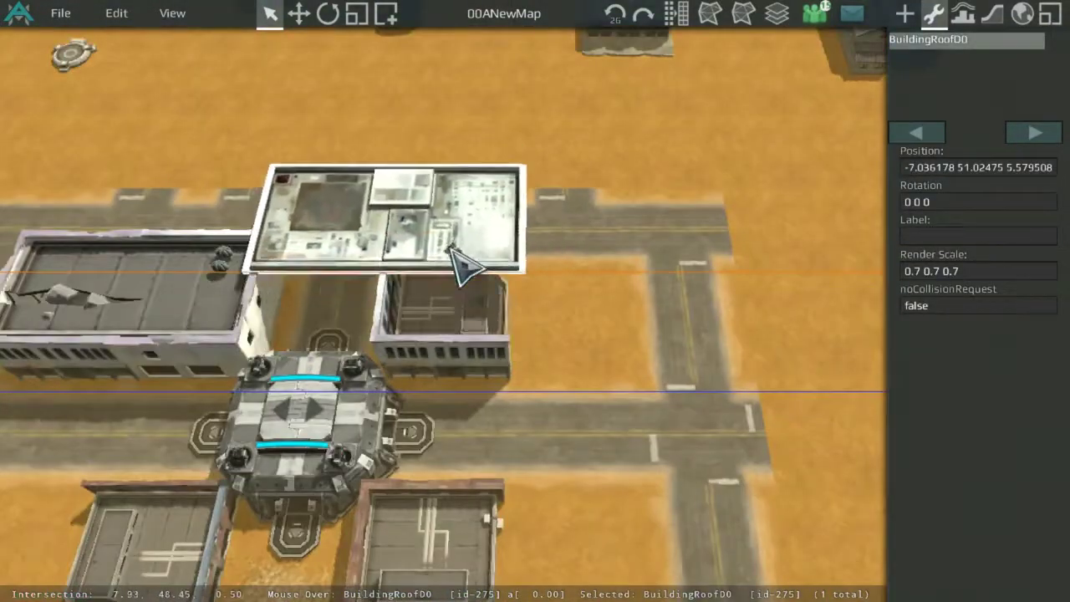
drag(451, 248, 440, 286)
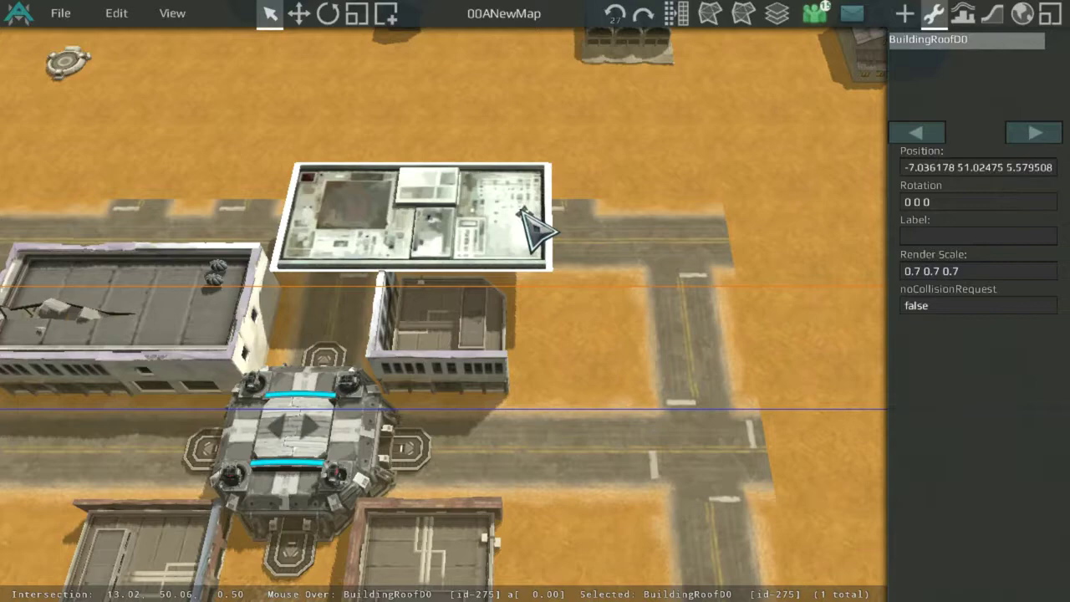
drag(535, 226, 460, 226)
scroll(505, 146, down, 2)
click(585, 289)
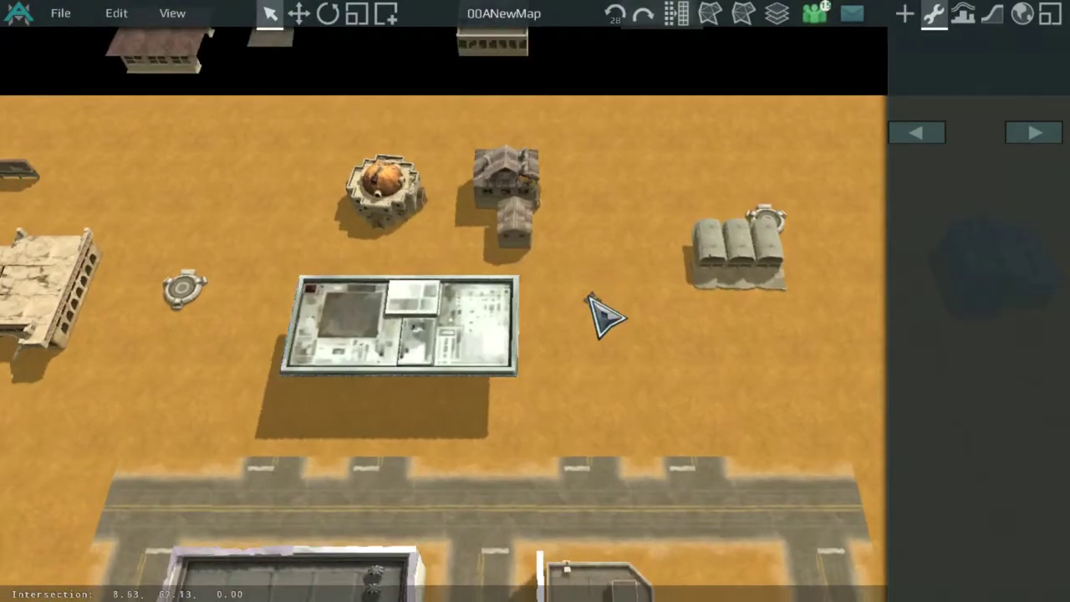
scroll(610, 251, up, 2)
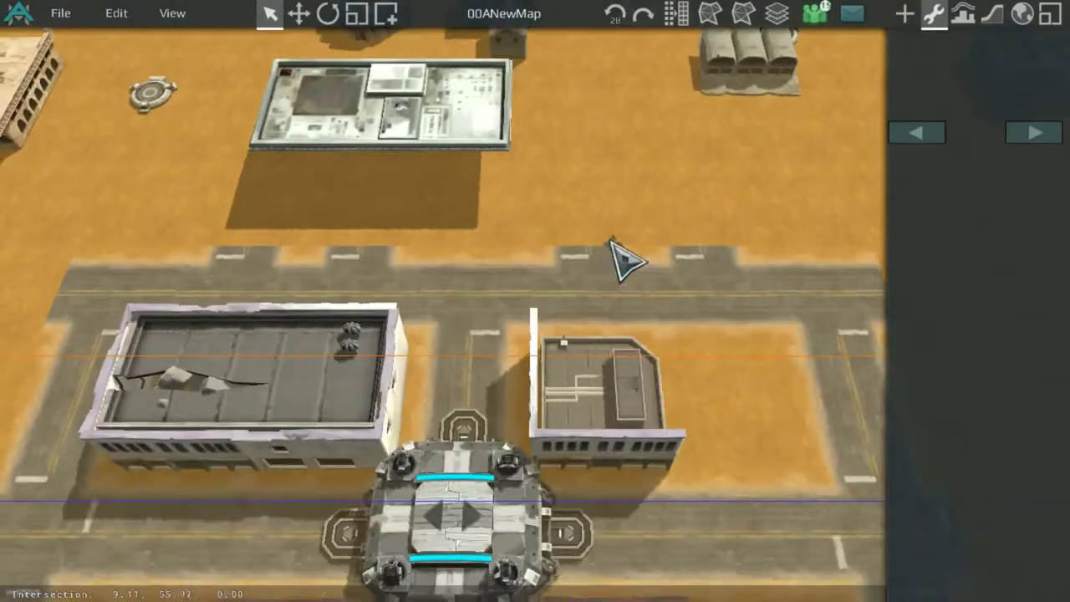
scroll(627, 261, down, 2)
scroll(666, 219, up, 2)
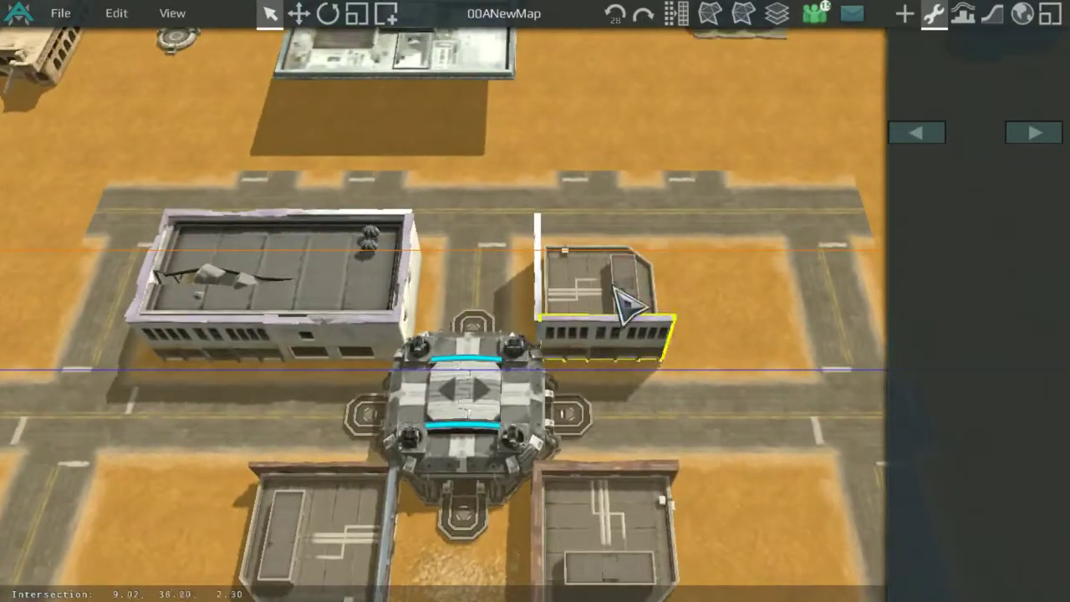
Copy the BuildingFaceCornerB2 wall from the western building to the road edge southeast of the eastern block
scroll(627, 225, up, 3)
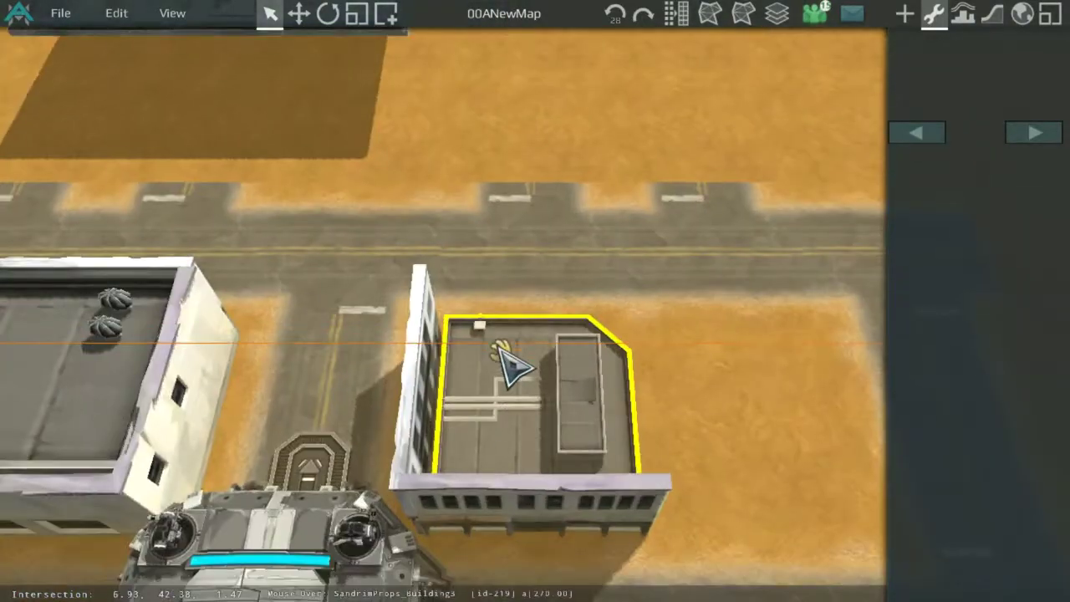
scroll(516, 465, down, 1)
shift+drag(267, 408, 700, 286)
scroll(741, 418, down, 2)
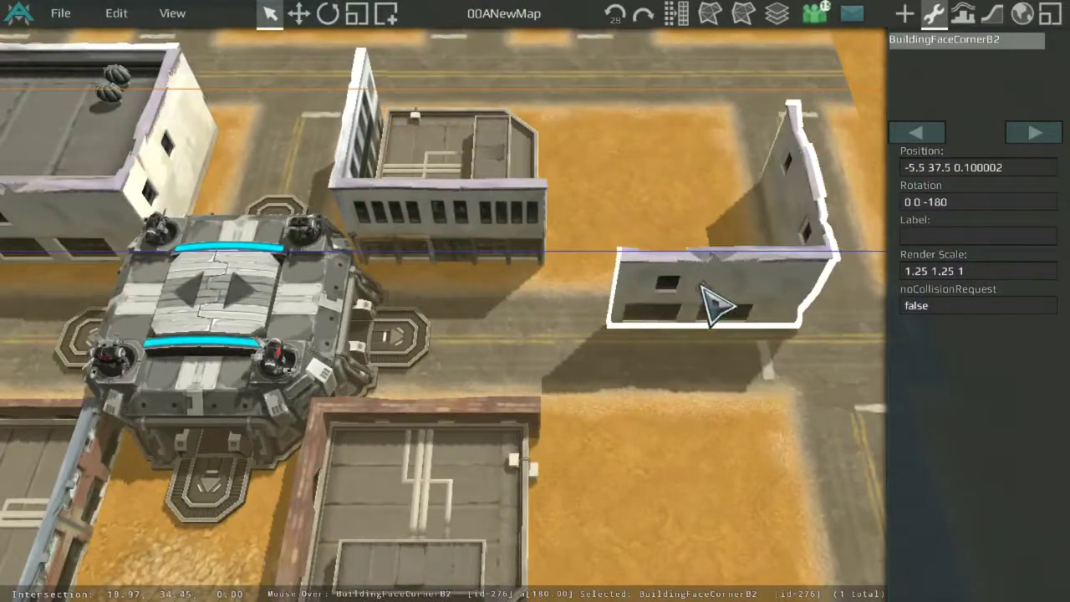
scroll(812, 258, up, 3)
scroll(570, 199, down, 4)
scroll(255, 314, up, 3)
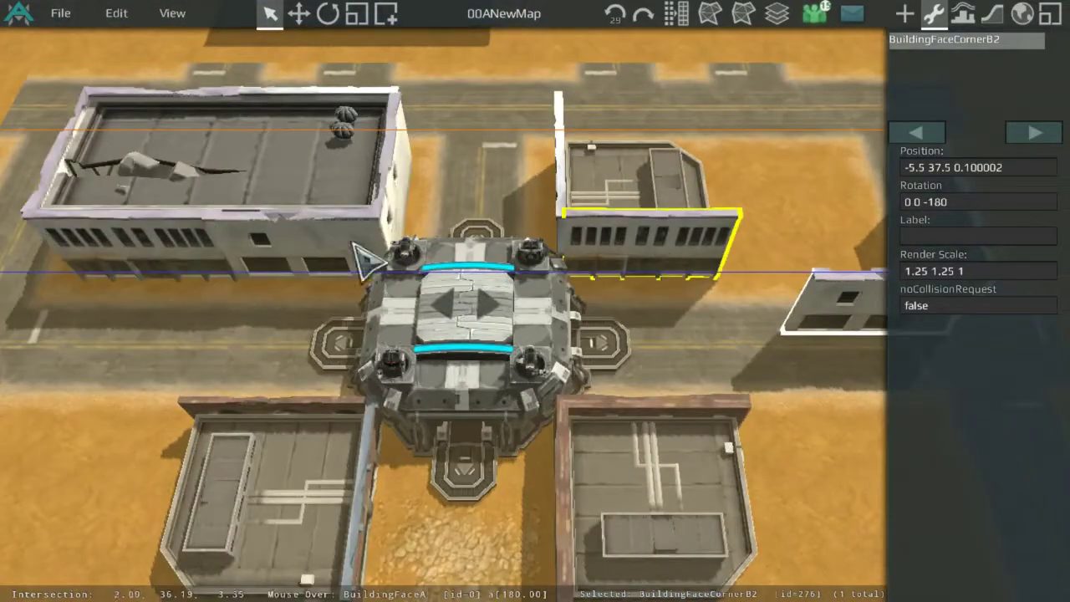
middle_drag(727, 243, 542, 381)
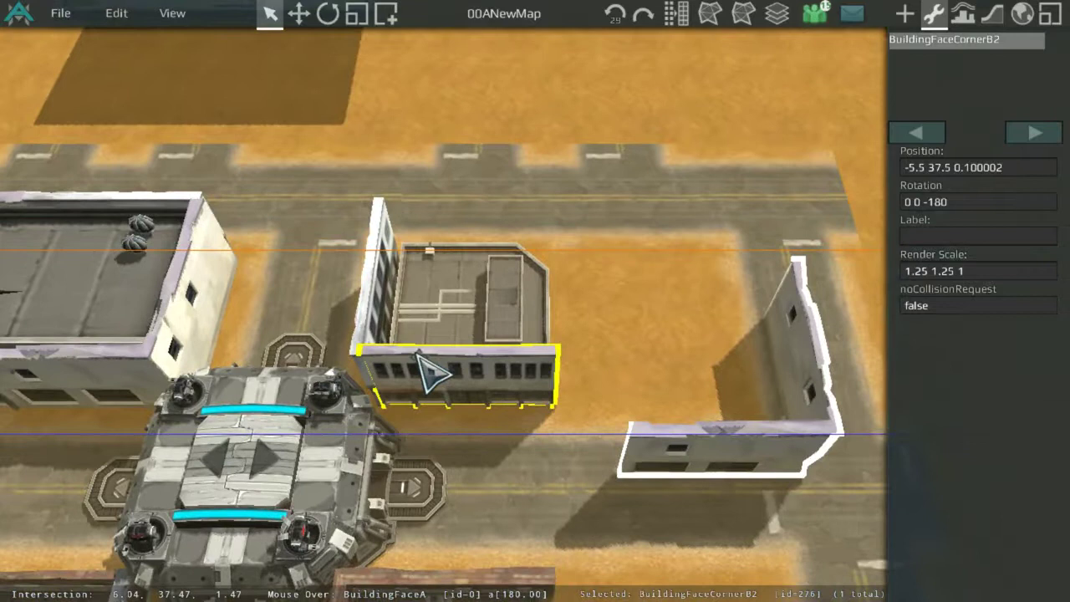
Turn the BuildingFaceCornerB2 copy a quarter turn and park it on the upper road north of the eastern block
click(382, 355)
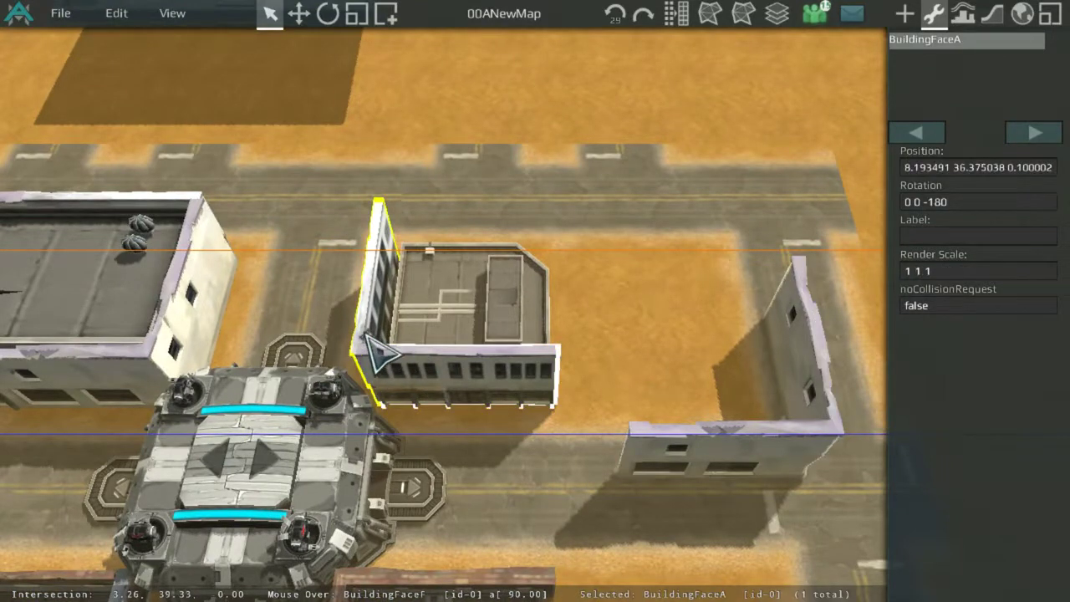
click(366, 334)
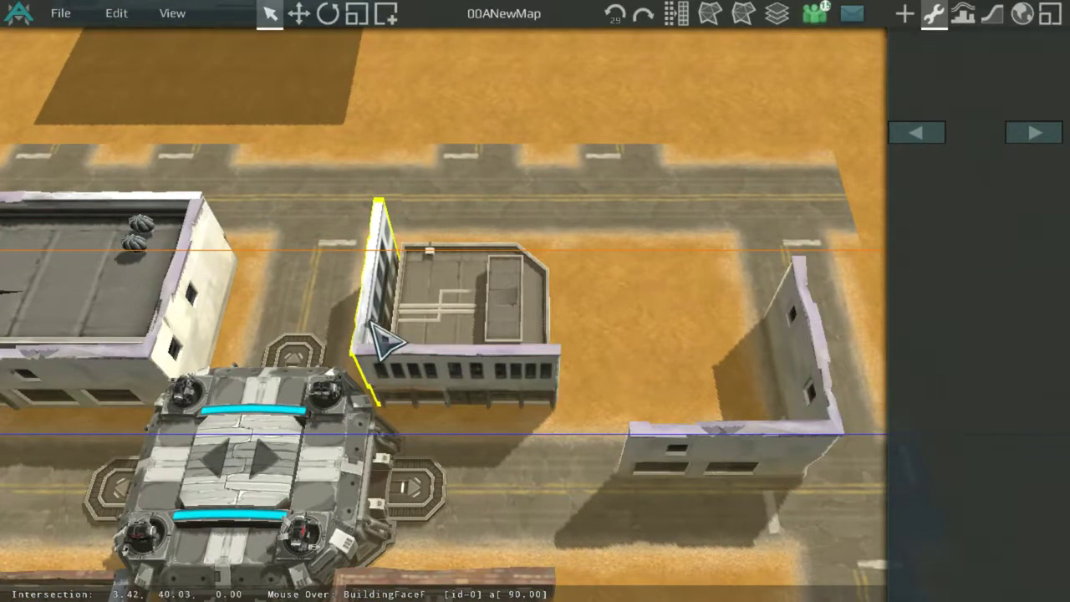
drag(793, 453, 729, 405)
middle_drag(729, 405, 804, 422)
drag(804, 422, 532, 361)
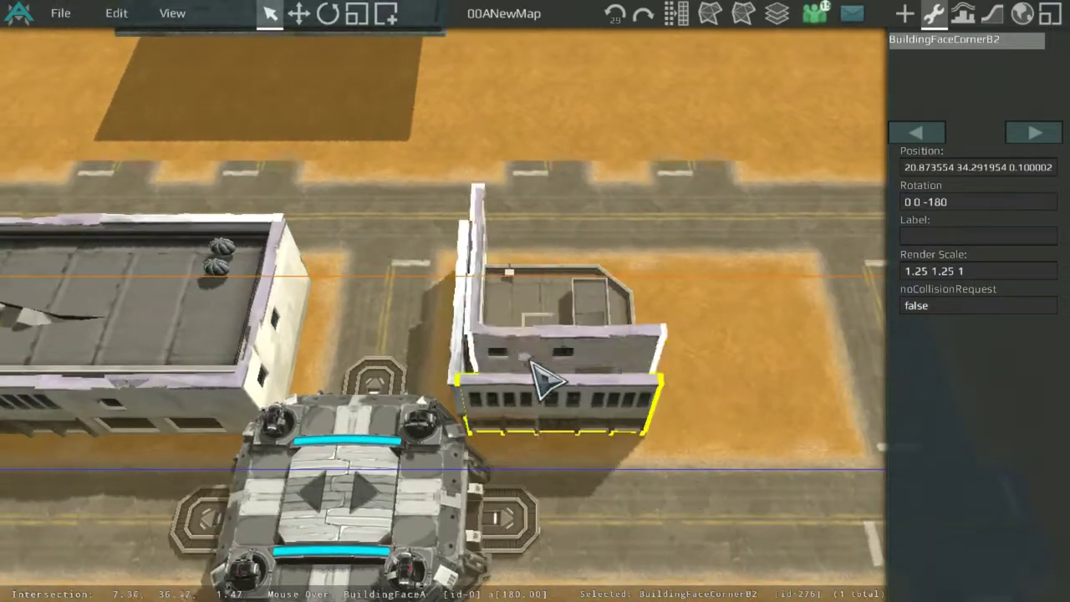
drag(518, 403, 615, 199)
Try extending the eastern block's south wall eastward with a BuildingFaceA copy and discard it
middle_drag(633, 427, 441, 322)
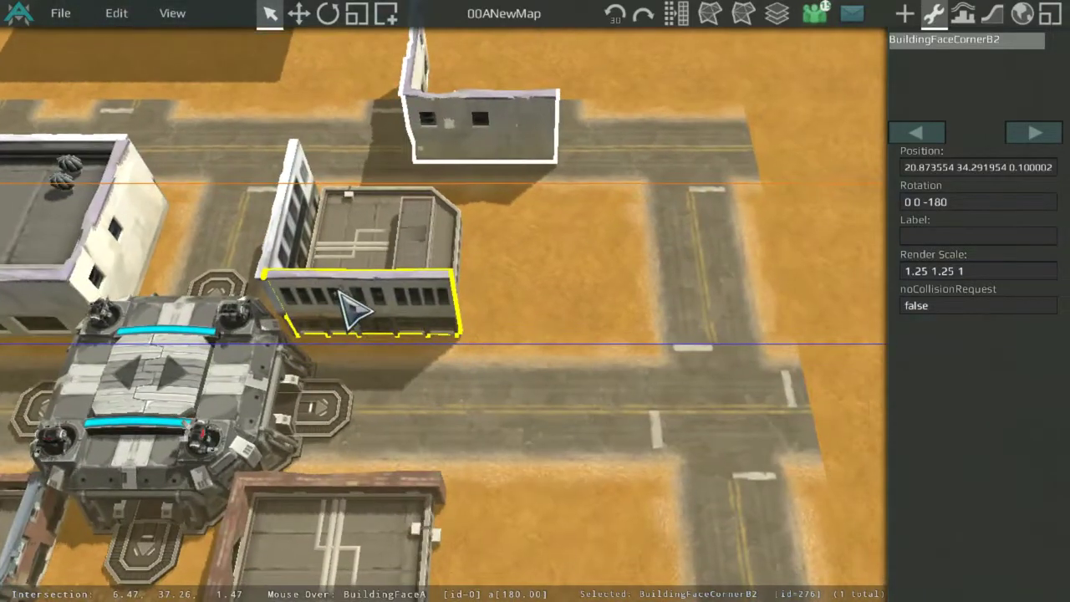
scroll(526, 302, up, 3)
drag(339, 292, 523, 302)
key(Delete)
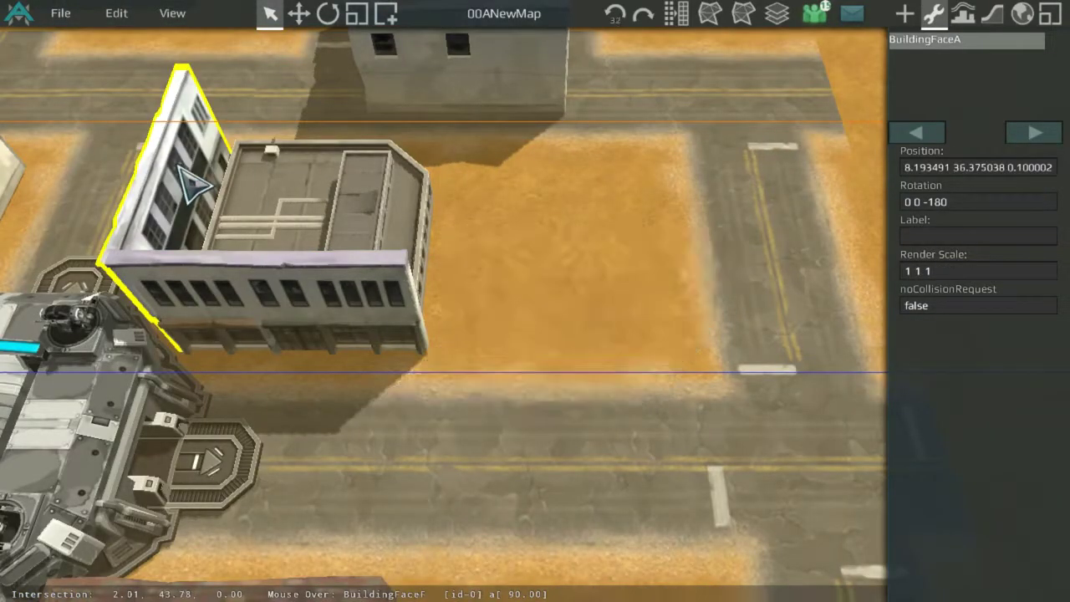
Copy the eastern block's west BuildingFaceF wall, rotate the copy to 180 and bring it alongside BuildingFaceA on the south side
shift+drag(182, 170, 485, 232)
key(r)
middle_drag(485, 232, 619, 240)
scroll(657, 242, up, 3)
scroll(726, 290, down, 1)
middle_drag(726, 290, 627, 322)
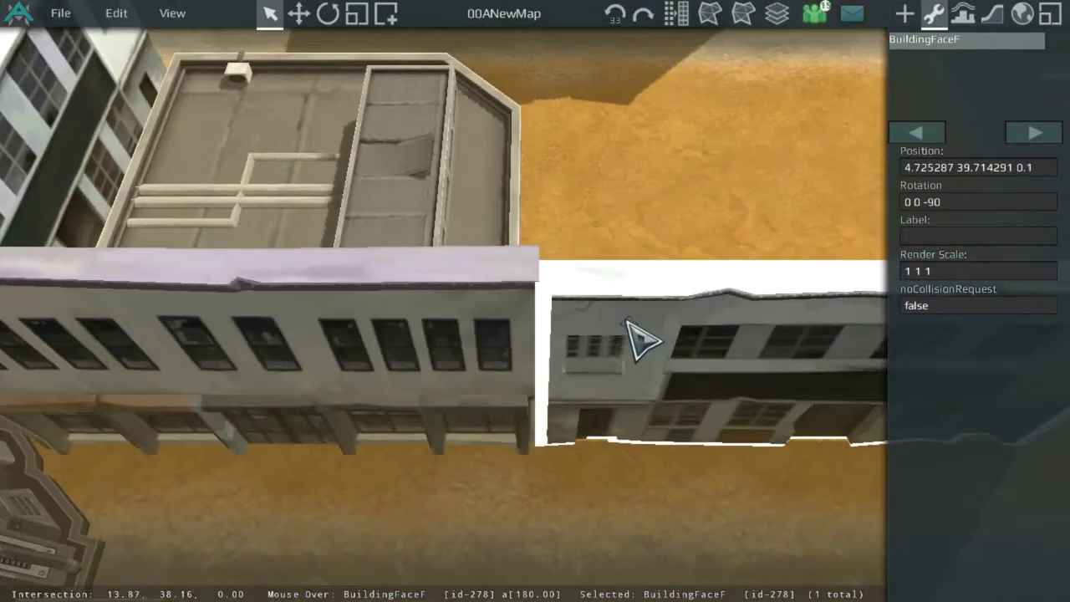
Nudge the BuildingFaceF copy until it sits flush against the east end of BuildingFaceA and deselect it
drag(627, 322, 622, 316)
click(615, 156)
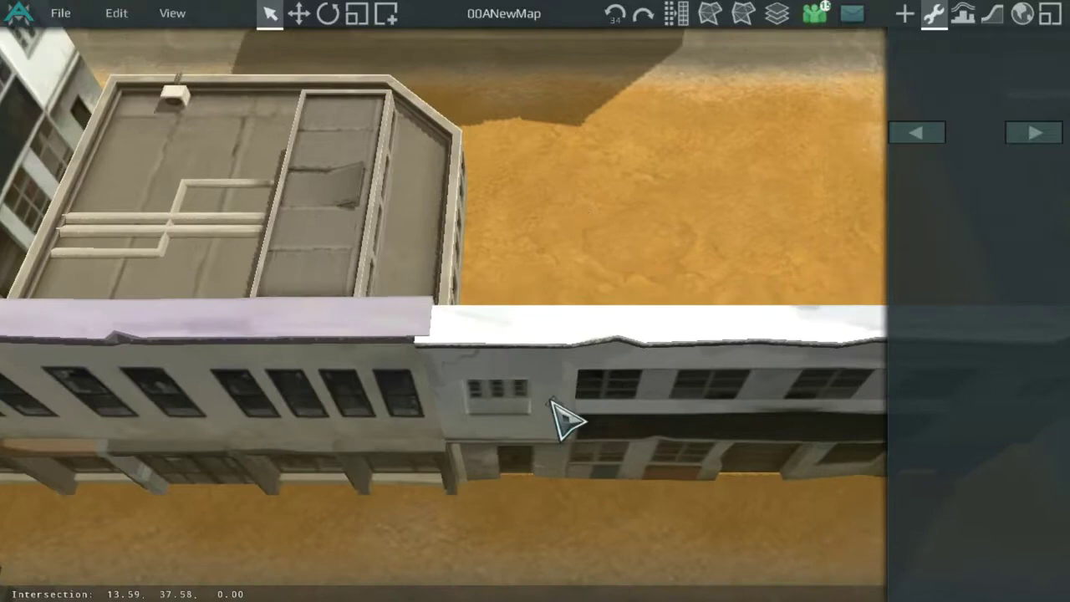
click(563, 399)
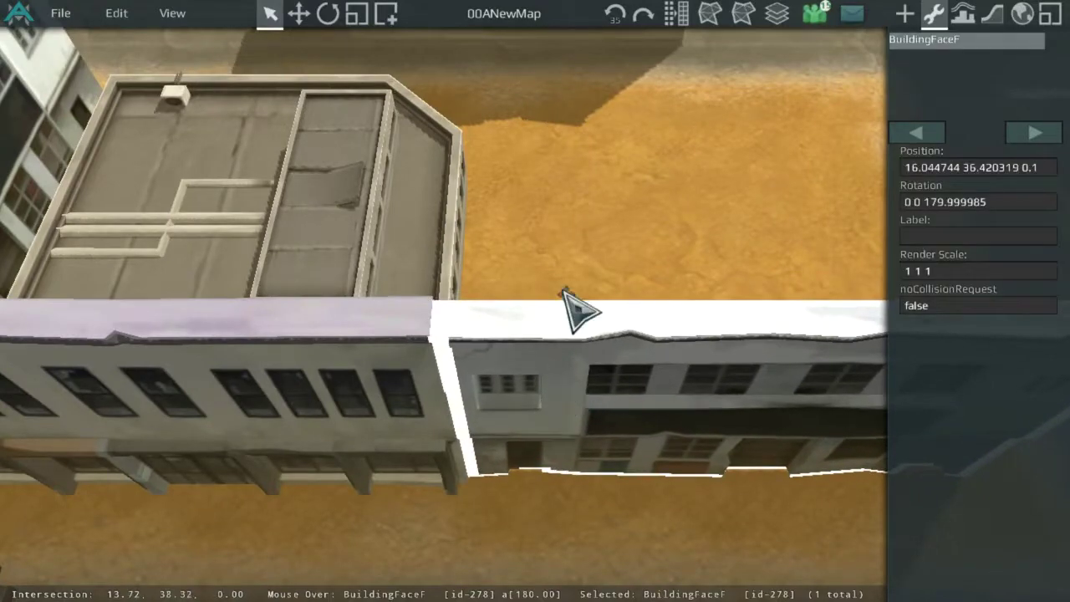
click(587, 155)
Move the south BuildingFaceA wall onto the upper road and set the BuildingFaceCornerB2 copy around the block's southwest corner
scroll(587, 154, down, 5)
middle_drag(588, 154, 565, 145)
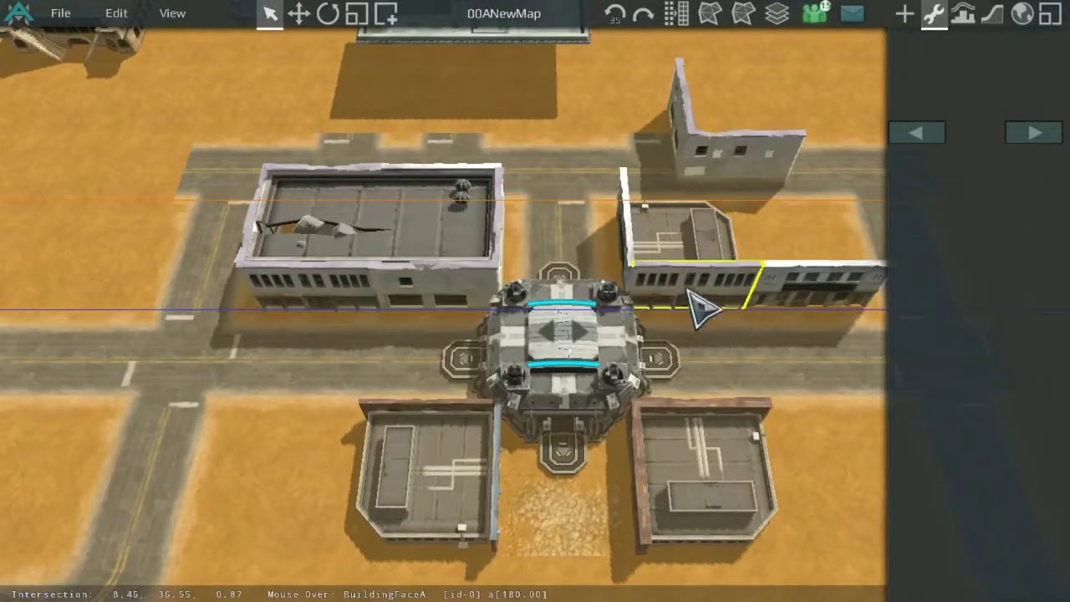
middle_drag(691, 284, 606, 292)
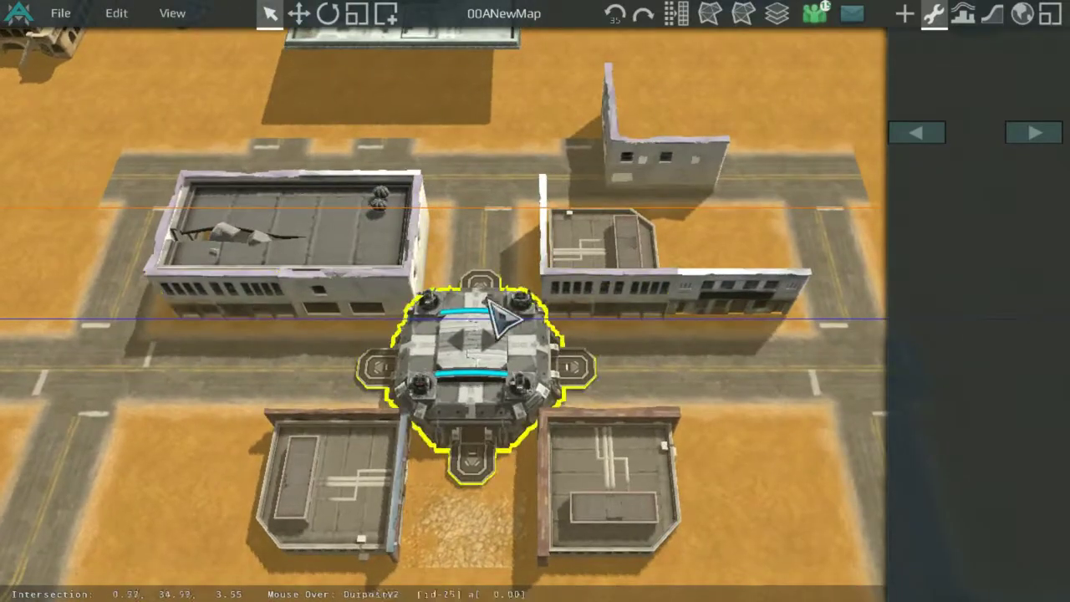
scroll(657, 322, up, 3)
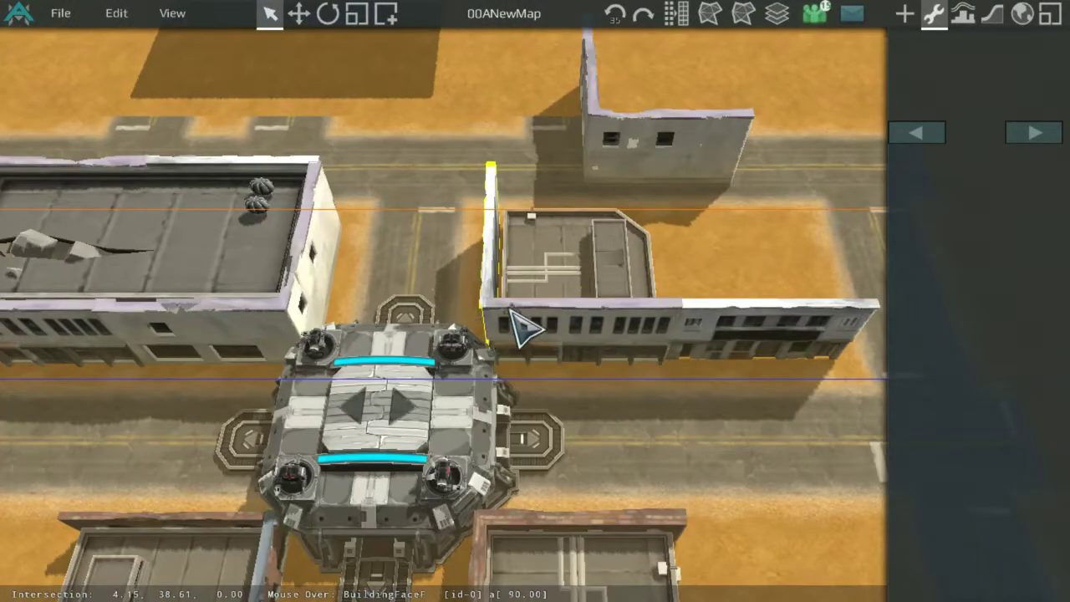
middle_drag(550, 320, 547, 440)
drag(547, 438, 779, 214)
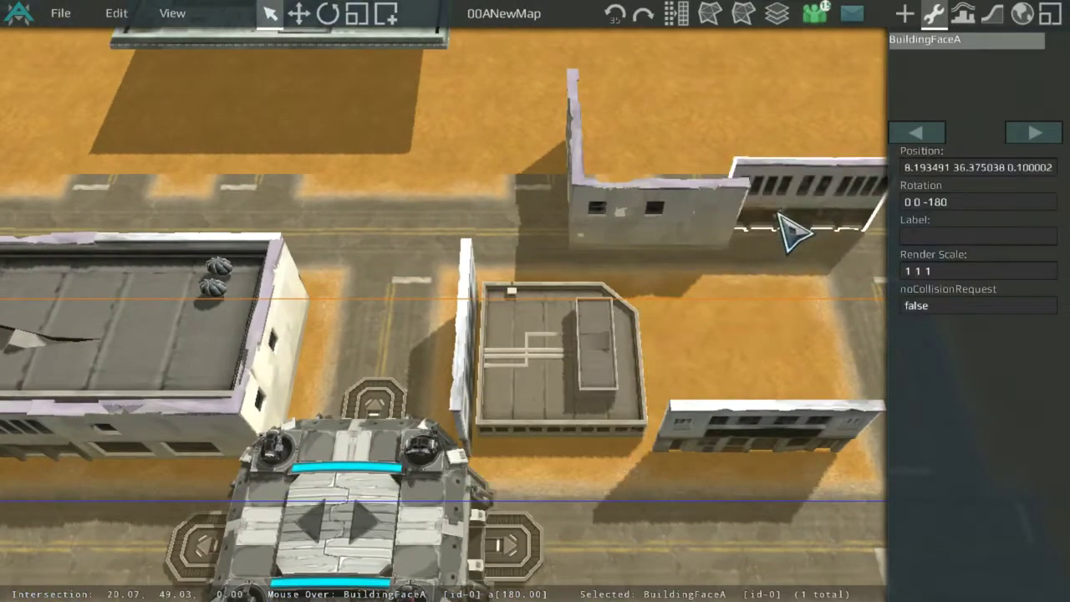
drag(632, 232, 547, 430)
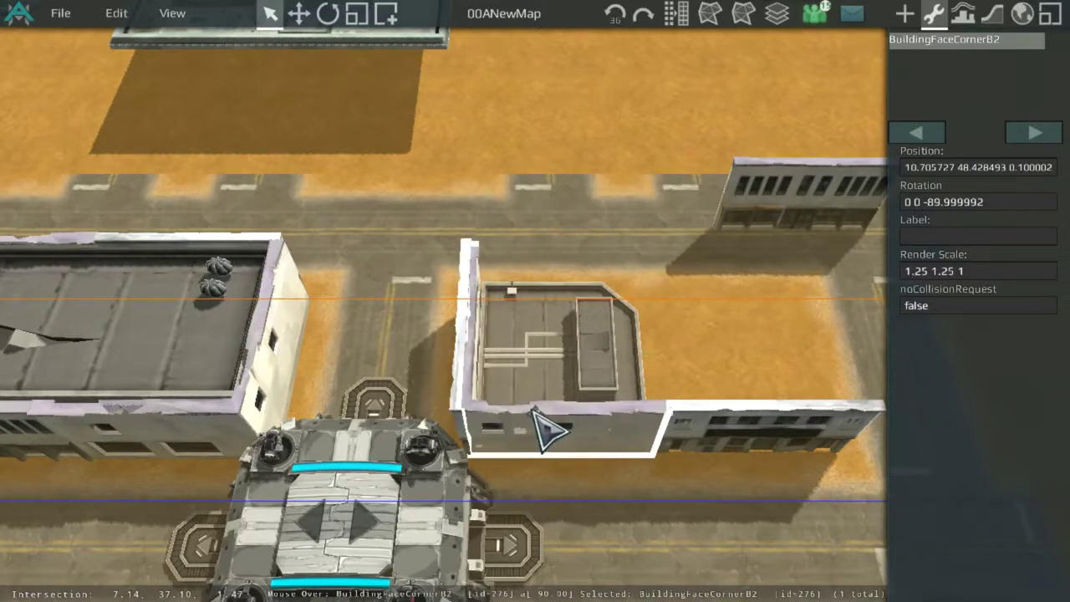
click(695, 284)
Try the BuildingFaceCornerB2 wall farther northeast over the block's roof and return it to the southwest corner
scroll(501, 317, up, 5)
drag(345, 406, 490, 206)
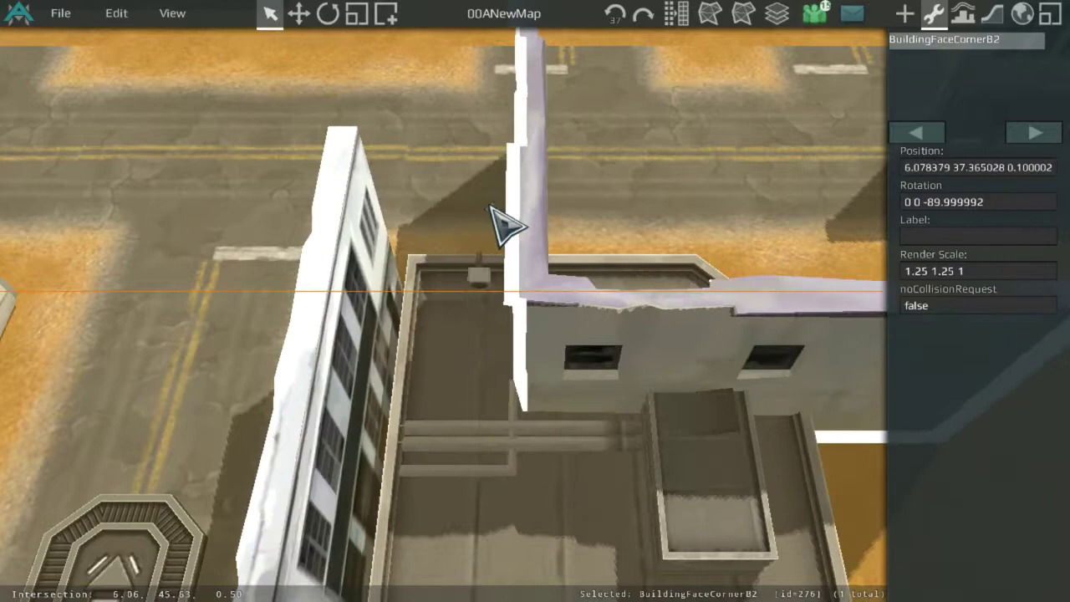
scroll(504, 292, down, 4)
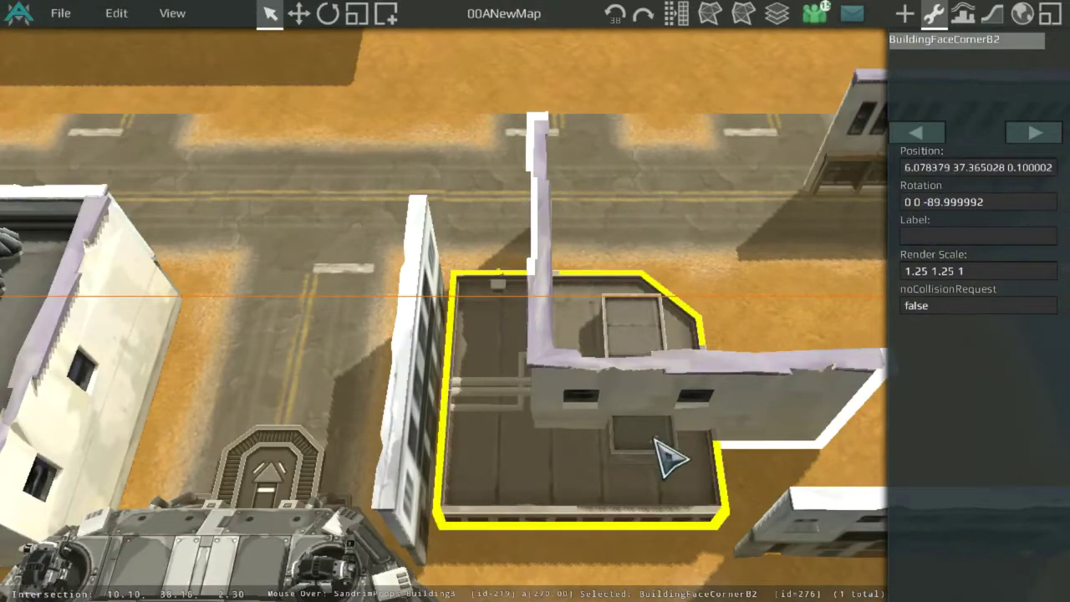
click(616, 15)
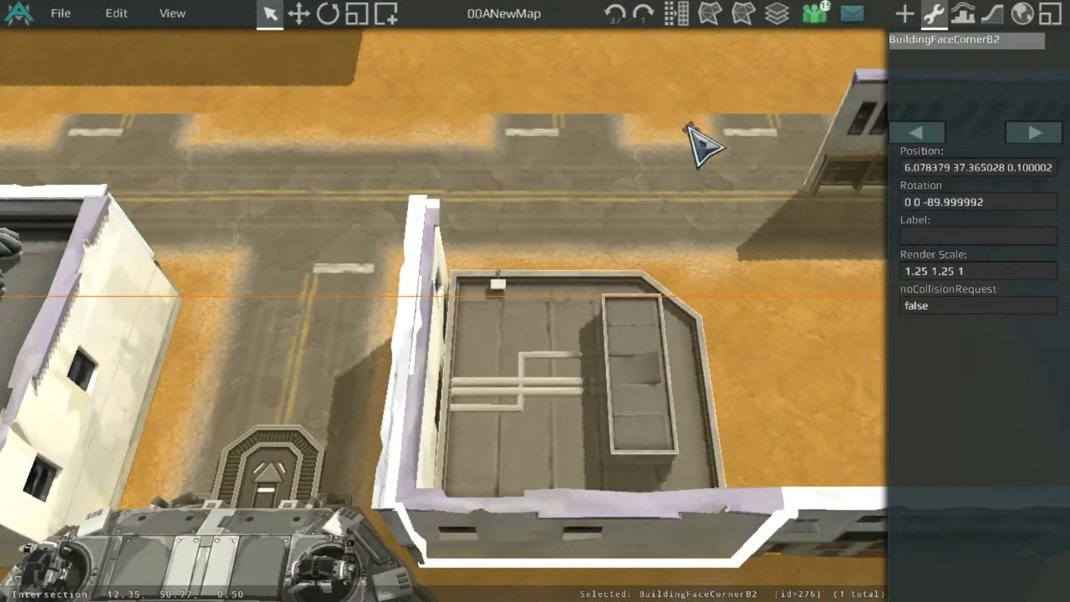
click(641, 15)
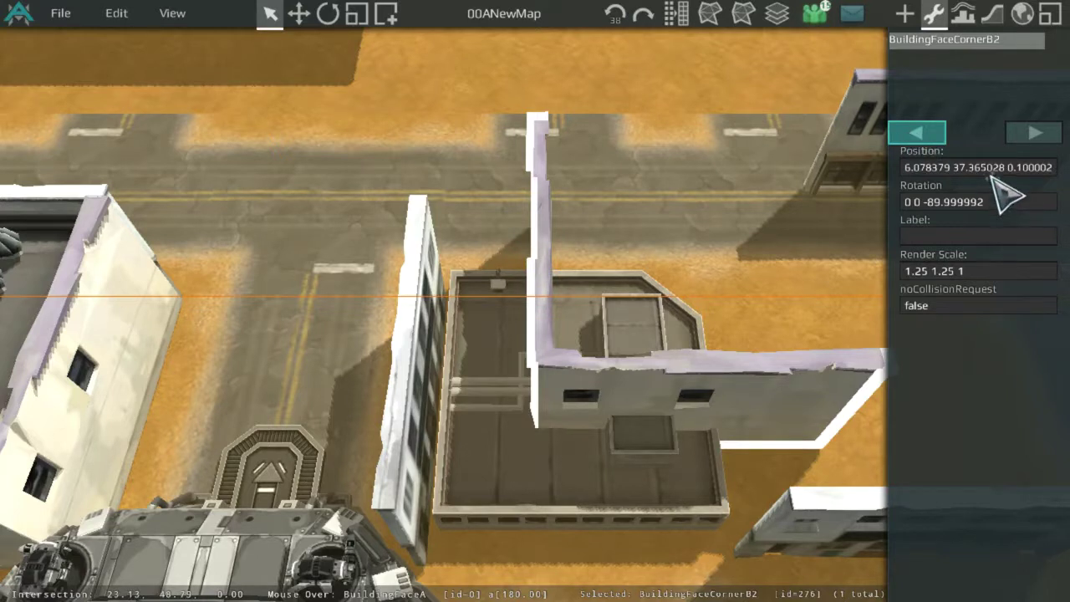
key(Return)
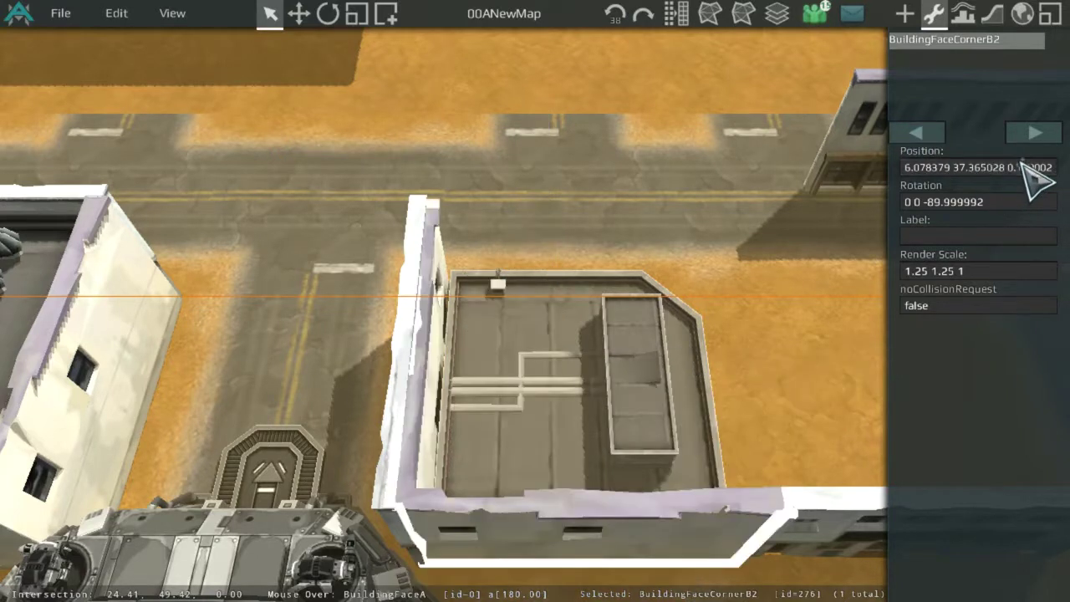
Move the west BuildingFaceF wall to the block's north side, rotated to 0 and aligned with the corner wall's north end
click(383, 478)
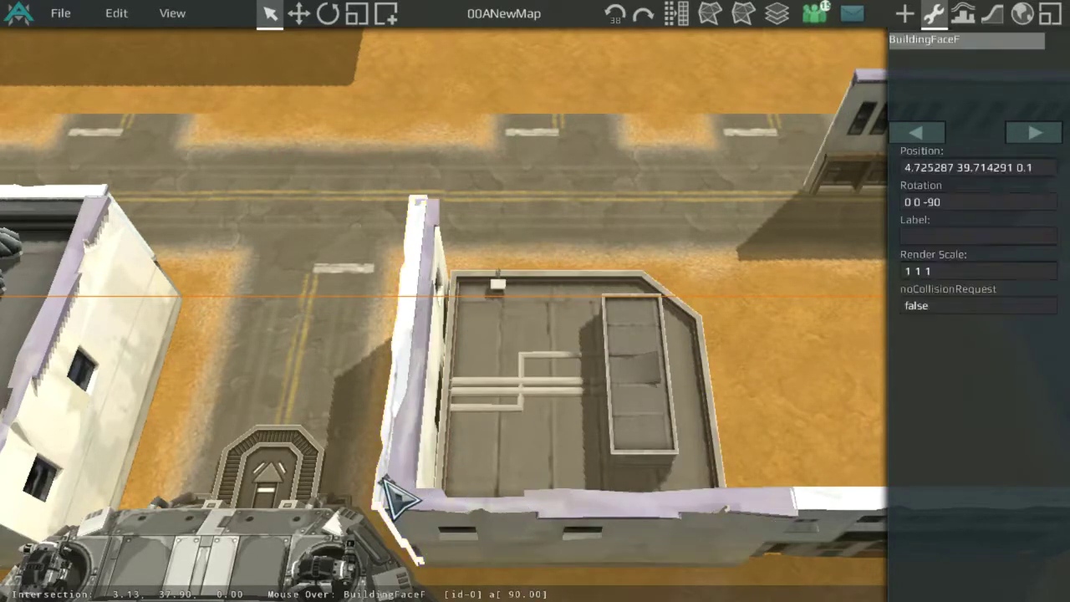
drag(382, 478, 452, 310)
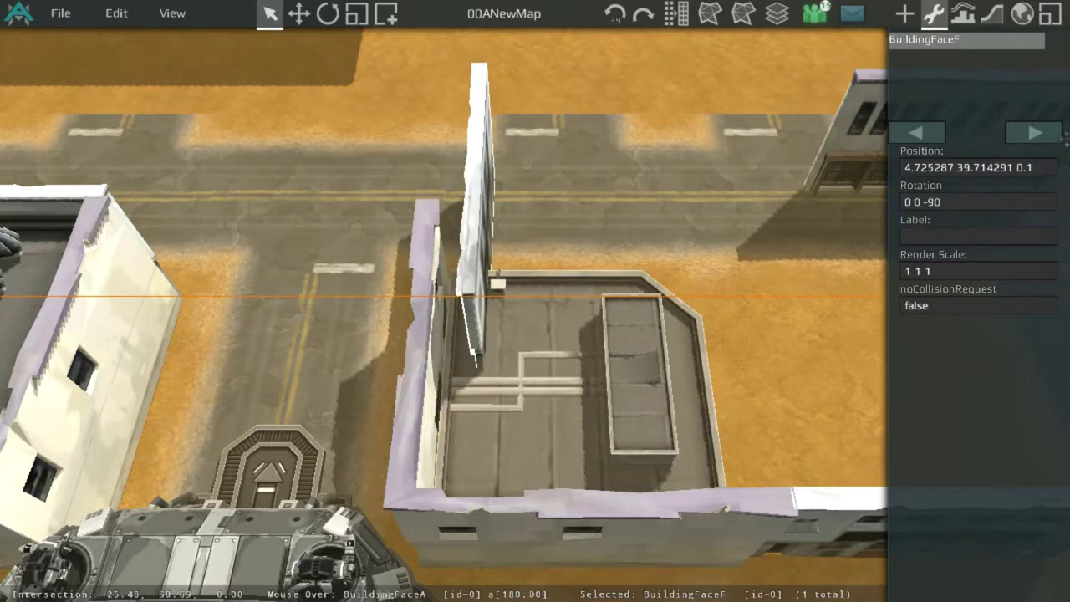
drag(489, 227, 644, 225)
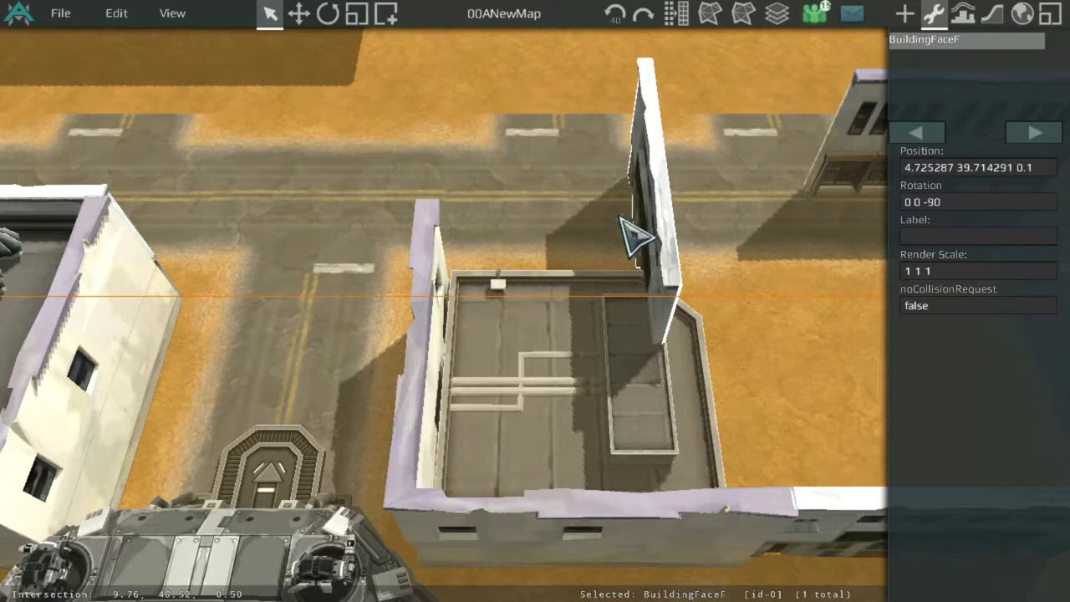
scroll(643, 219, up, 3)
key(r)
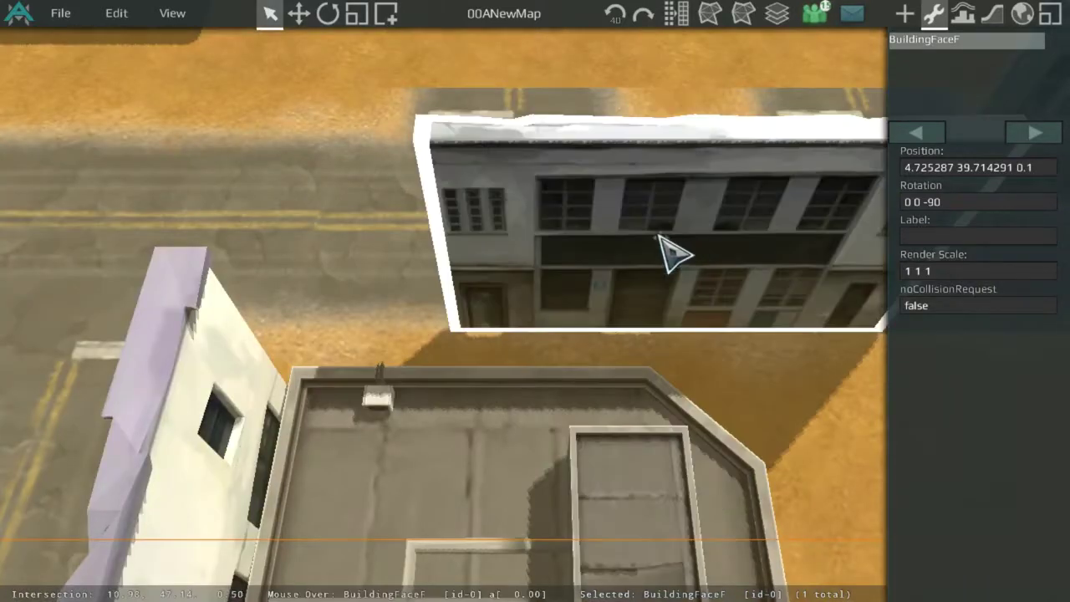
drag(656, 234, 515, 299)
middle_drag(391, 172, 548, 176)
click(550, 136)
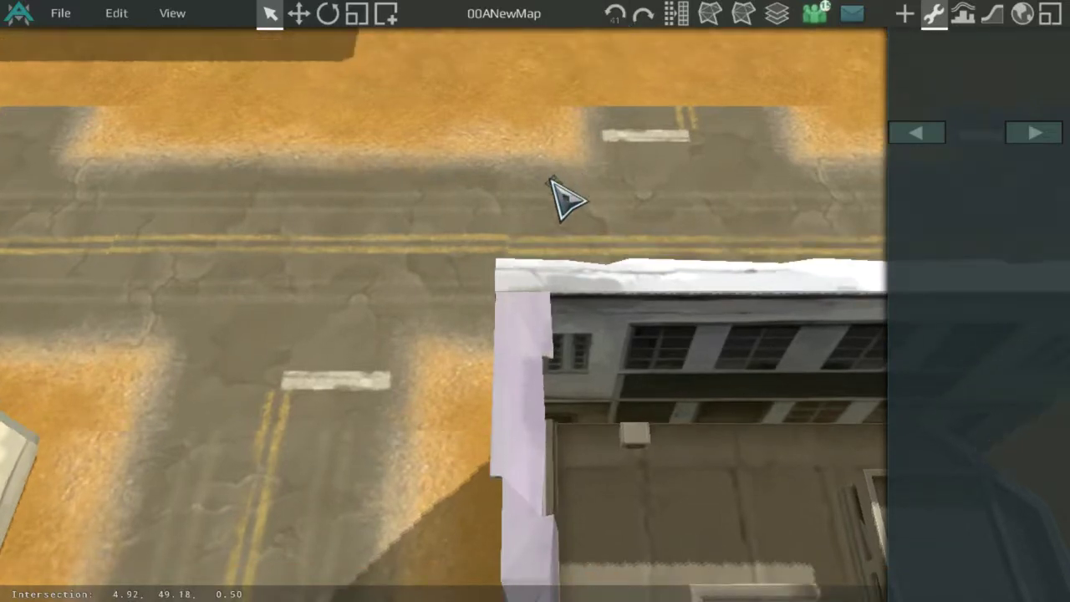
Try a copy of the north BuildingFaceF wall farther east and delete the copy
scroll(654, 229, down, 4)
middle_drag(669, 239, 511, 228)
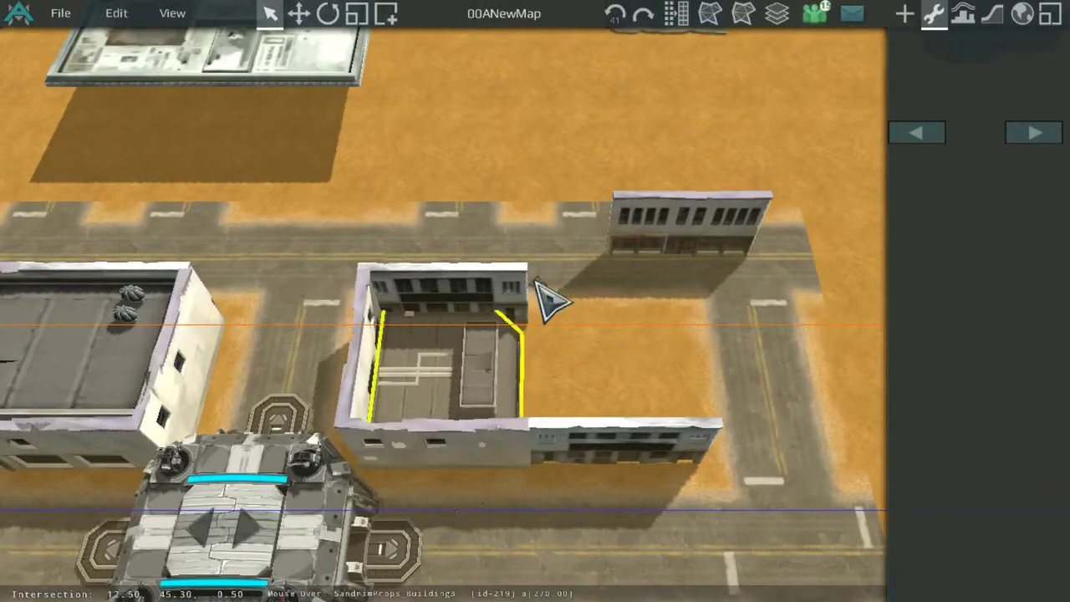
scroll(660, 228, up, 2)
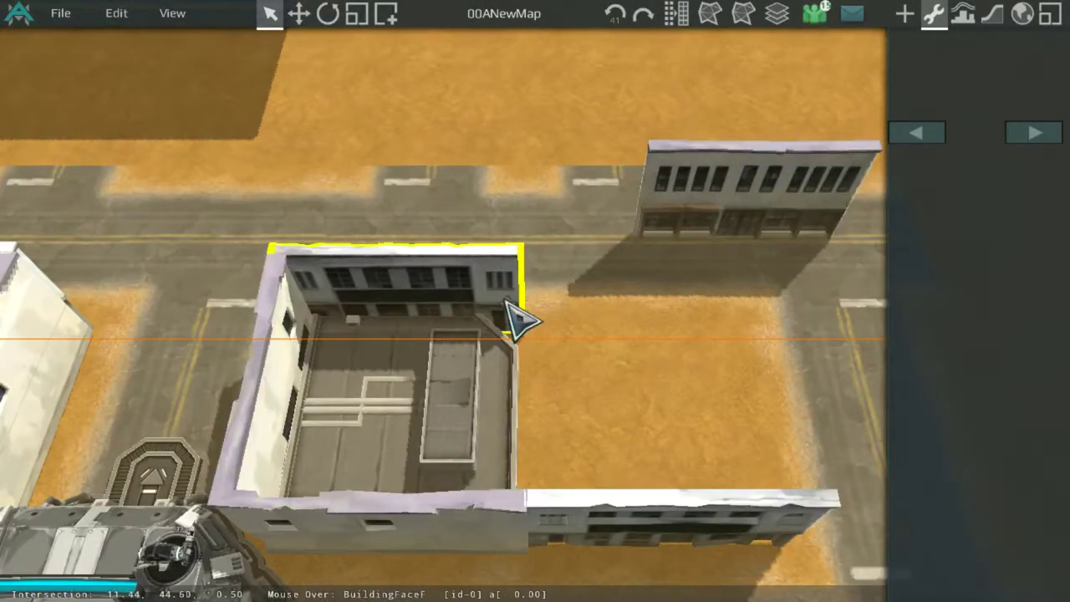
drag(518, 320, 737, 327)
key(Delete)
Delete the north BuildingFaceF wall and place the parked BuildingFaceA, rotated to 0, along the block's north side instead
drag(743, 189, 673, 227)
click(513, 290)
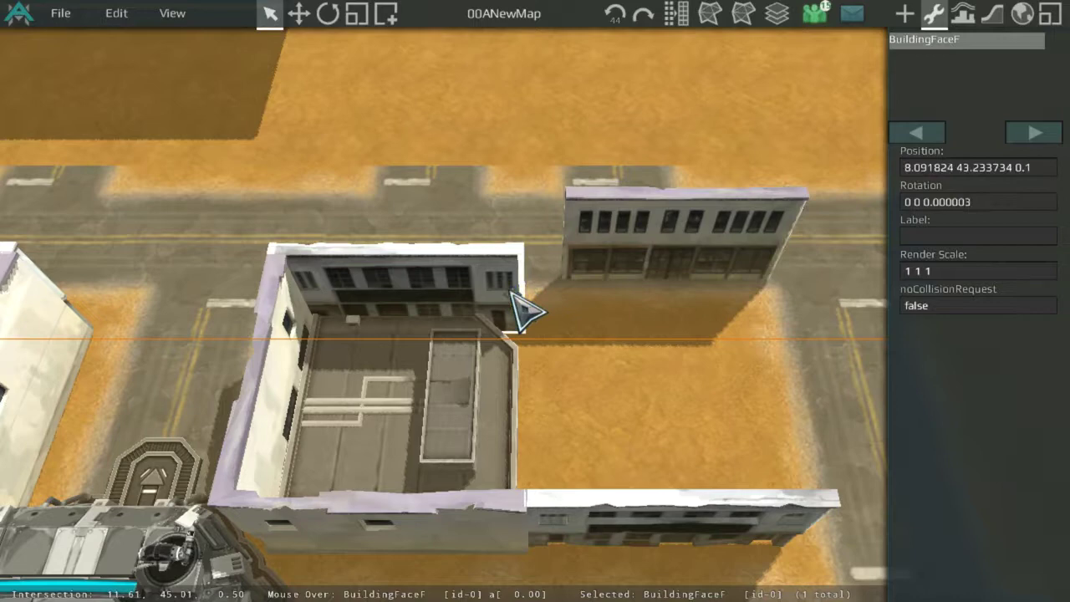
middle_drag(539, 253, 690, 284)
key(Delete)
drag(771, 251, 545, 318)
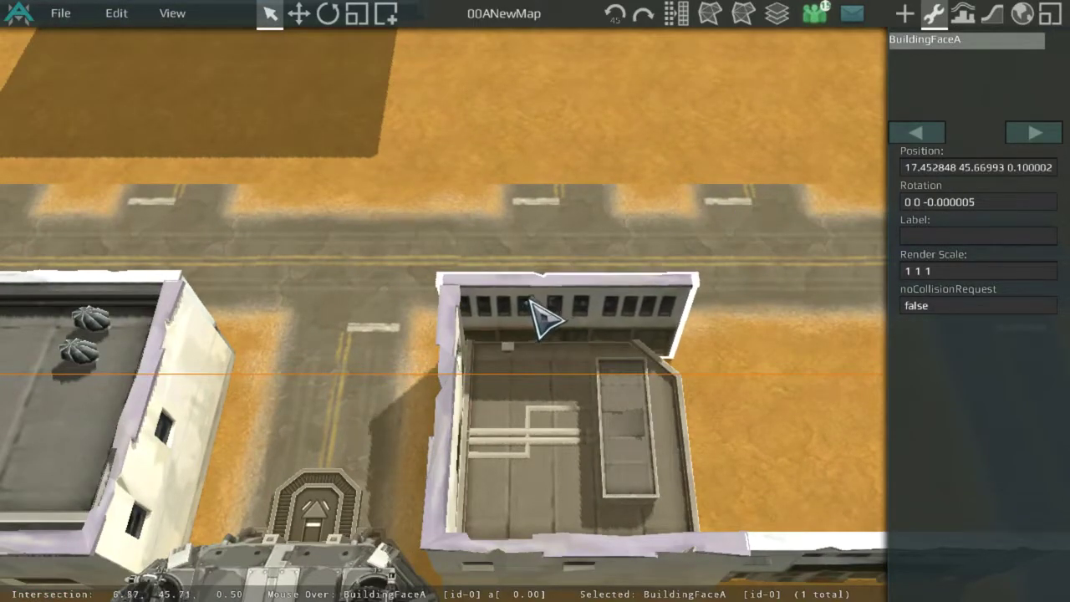
Copy the southwest BuildingFaceCornerB2 wall, rotate the copy 180 degrees and close the block's northeast corner with it
click(472, 338)
key(ctrl+c)
key(ctrl+v)
middle_drag(641, 319, 440, 253)
key(r)
key(r)
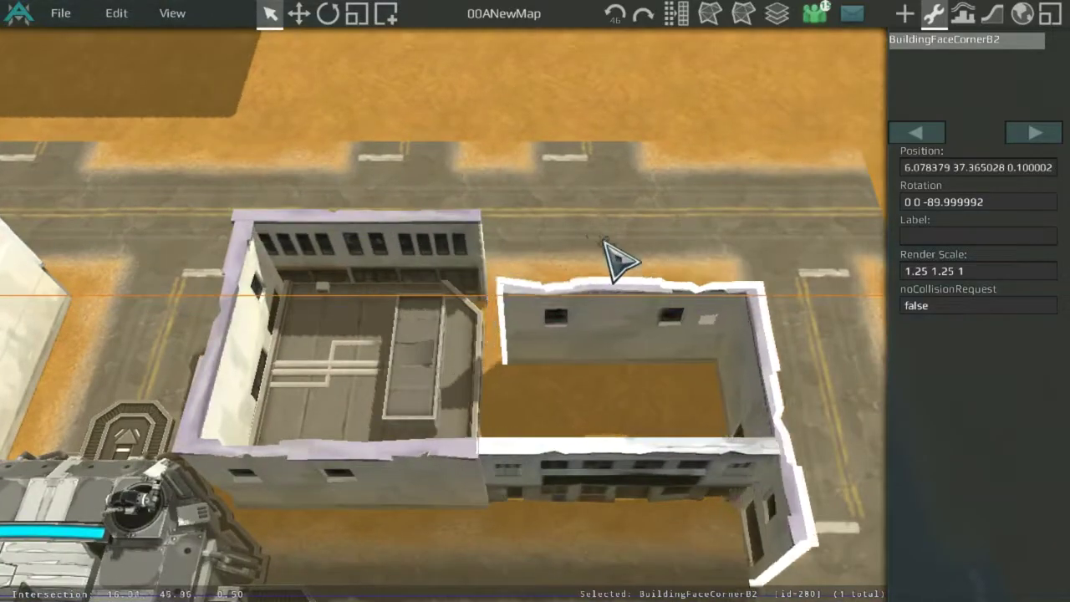
drag(589, 209, 586, 187)
click(644, 114)
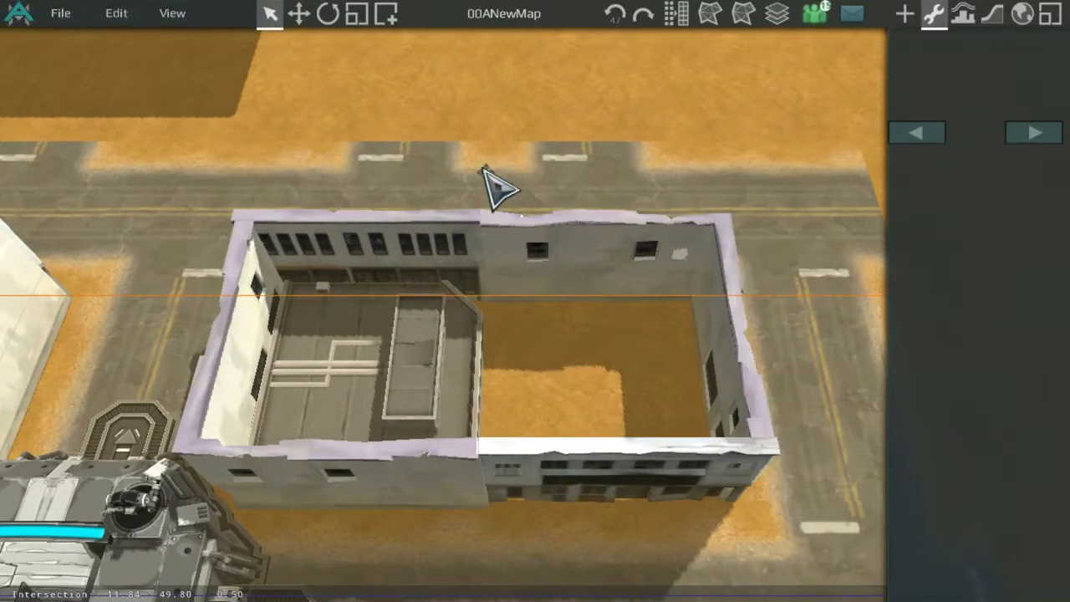
Copy SandrimProps_Building4 from the western block into the eastern walled block as its roof and deselect it
scroll(443, 170, down, 2)
drag(458, 324, 534, 317)
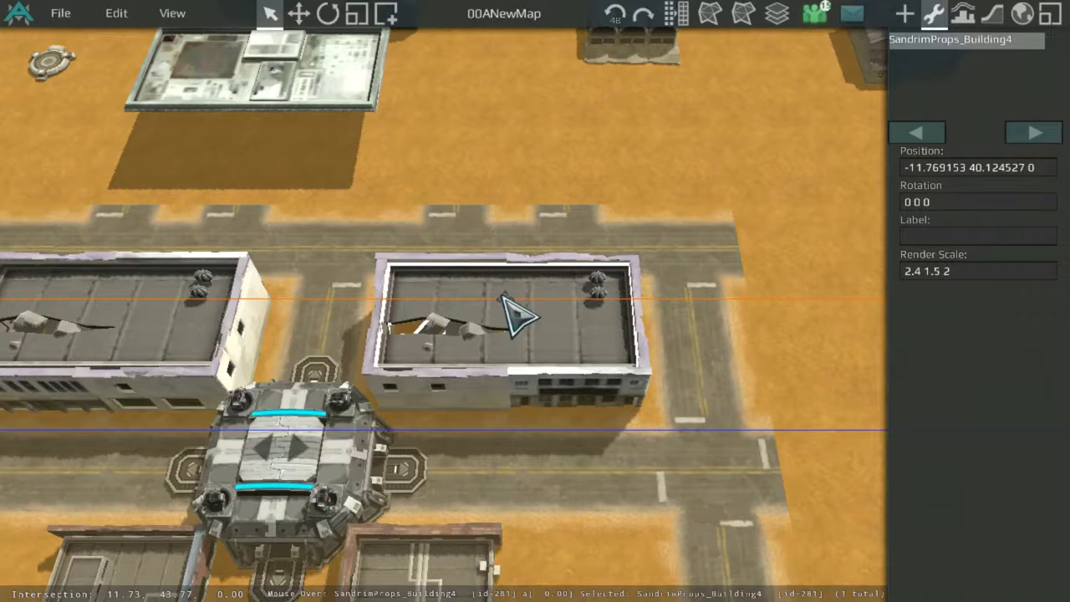
click(451, 199)
Move the parked BuildingRoofD0 copy from the northern sand onto the western walled building
middle_drag(452, 199, 666, 135)
drag(627, 83, 588, 330)
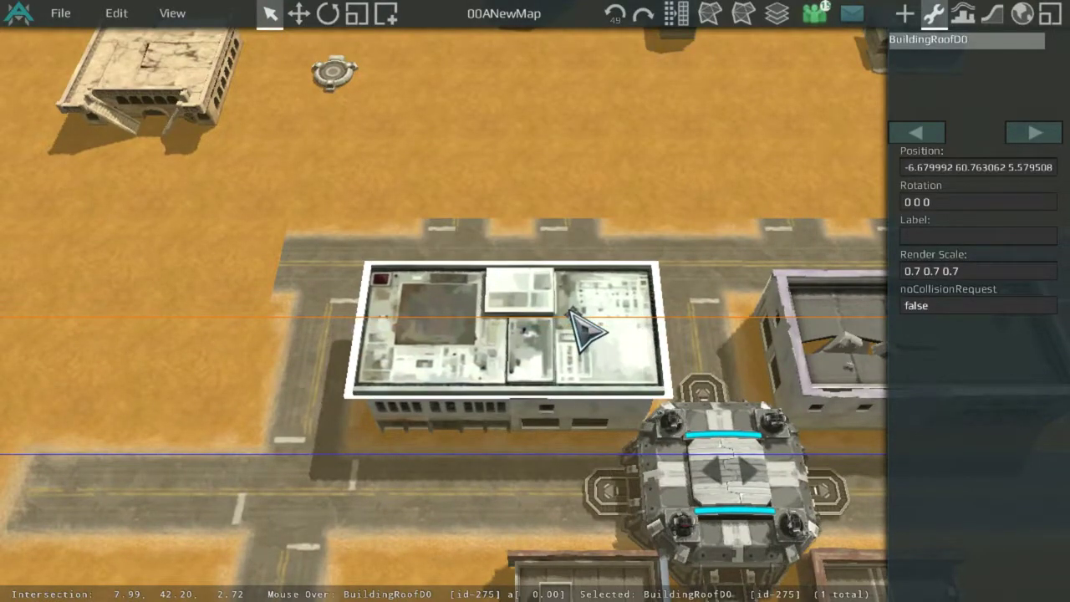
Settle BuildingRoofD0 on the western walled building, copy it onto the eastern walled building and deselect the copy
click(570, 309)
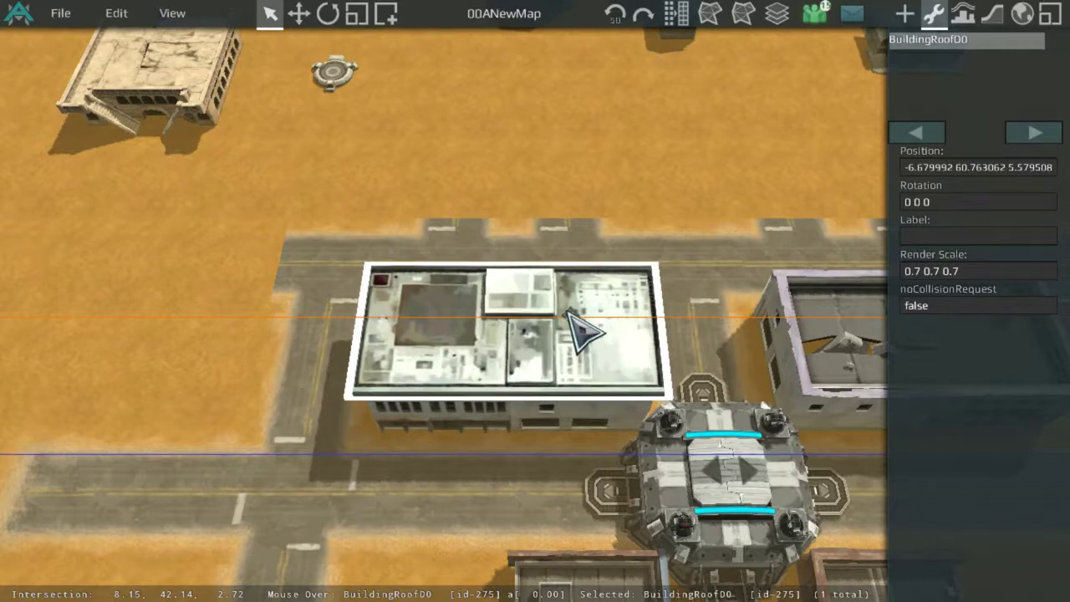
middle_drag(717, 291, 415, 257)
drag(430, 280, 634, 303)
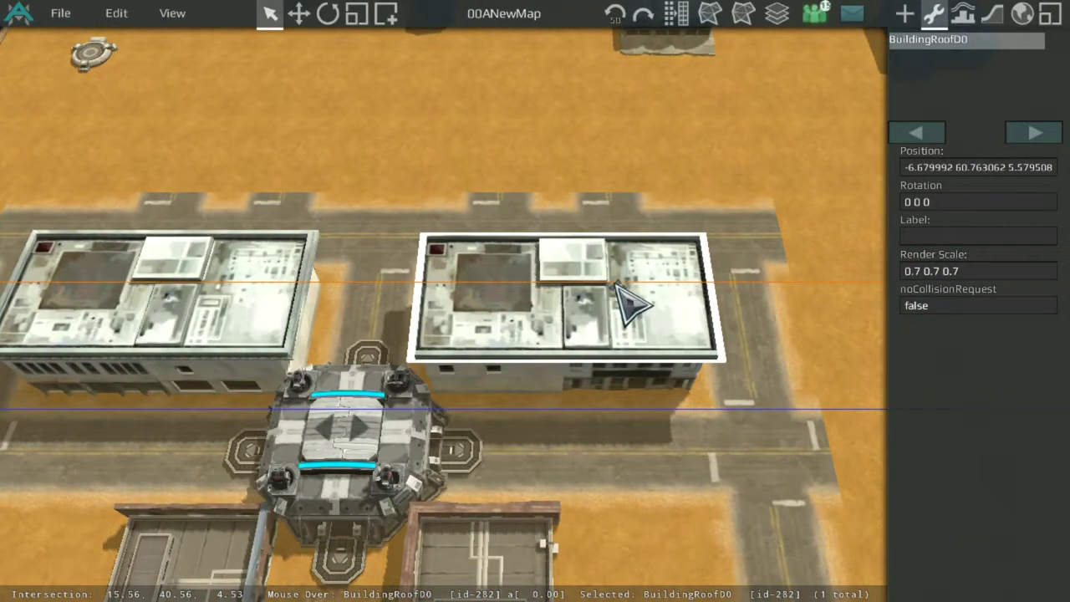
click(615, 286)
click(617, 427)
Look over the two roofed buildings, the fortress and the surrounding roads and sand for areas still to fill
middle_drag(597, 424, 657, 313)
scroll(657, 313, up, 2)
scroll(585, 314, down, 2)
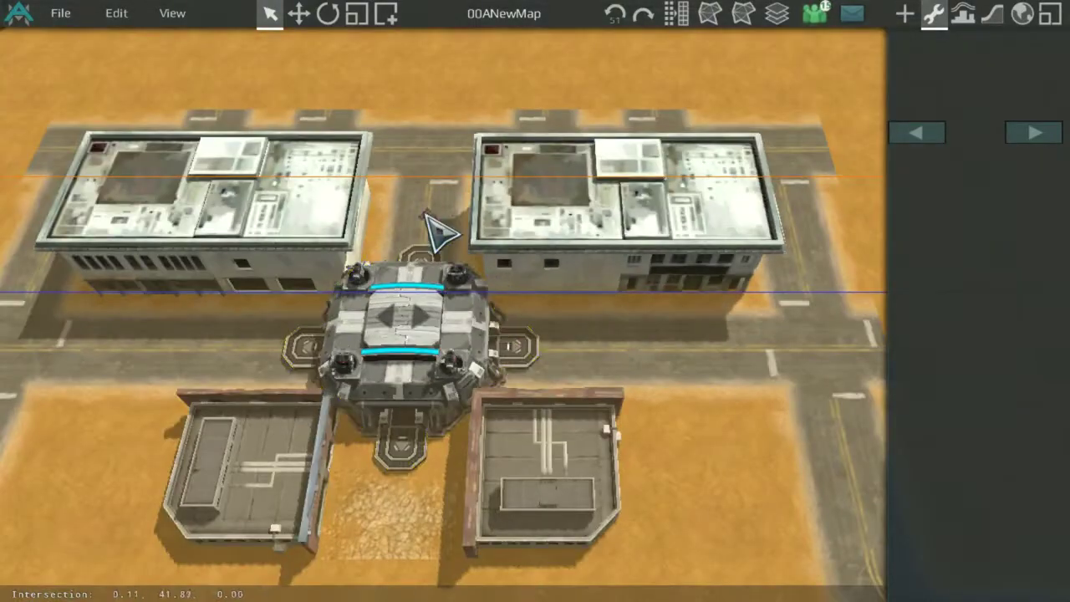
middle_drag(425, 213, 606, 267)
scroll(559, 305, down, 3)
scroll(606, 267, up, 2)
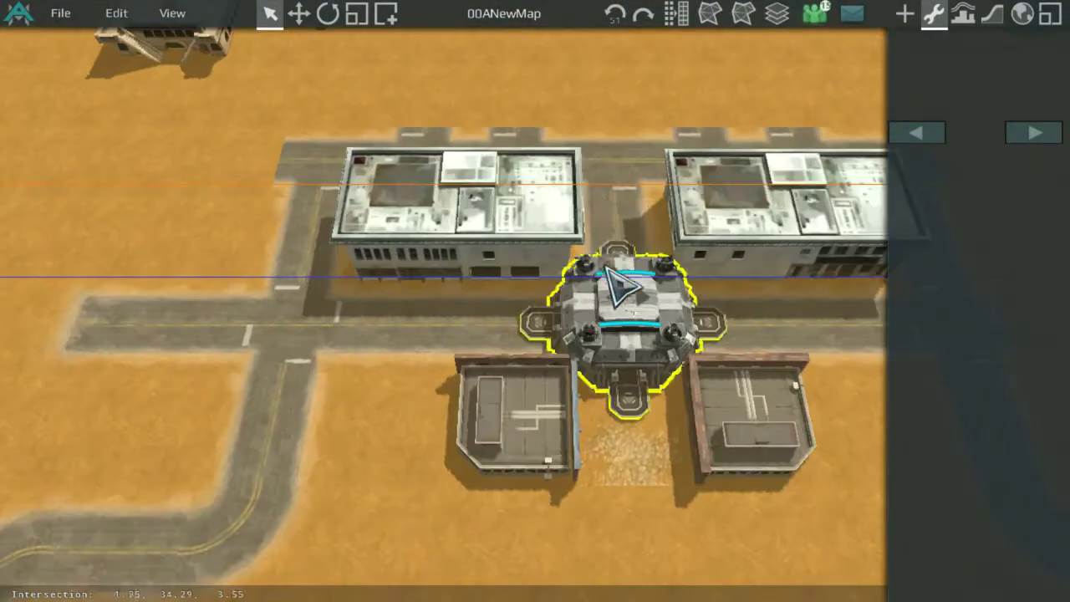
scroll(556, 237, up, 4)
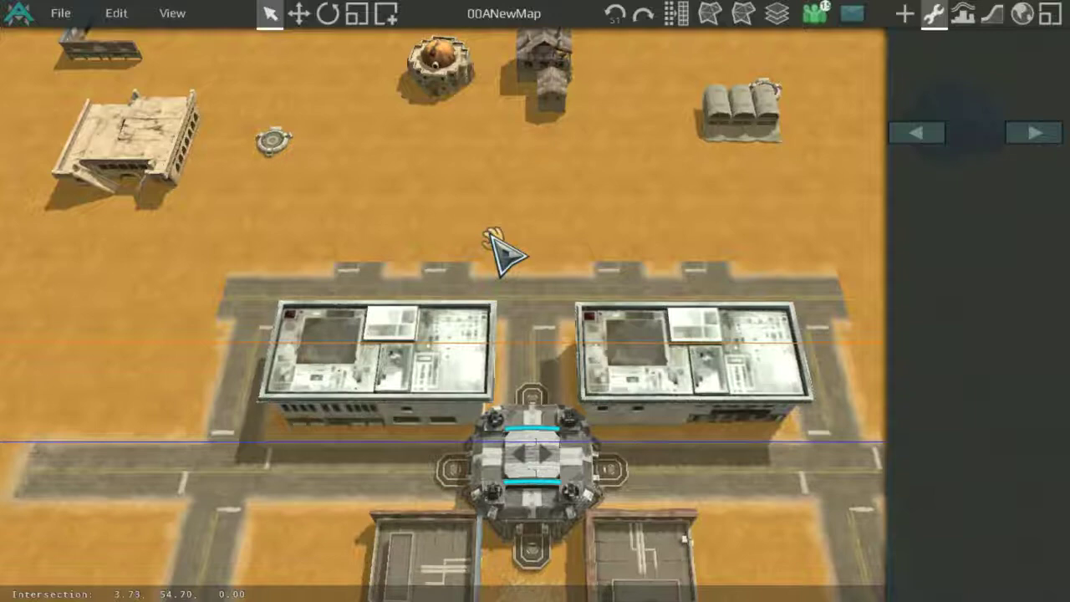
middle_drag(491, 237, 528, 84)
middle_drag(599, 311, 522, 319)
scroll(549, 296, up, 3)
scroll(553, 344, down, 3)
middle_drag(543, 144, 539, 114)
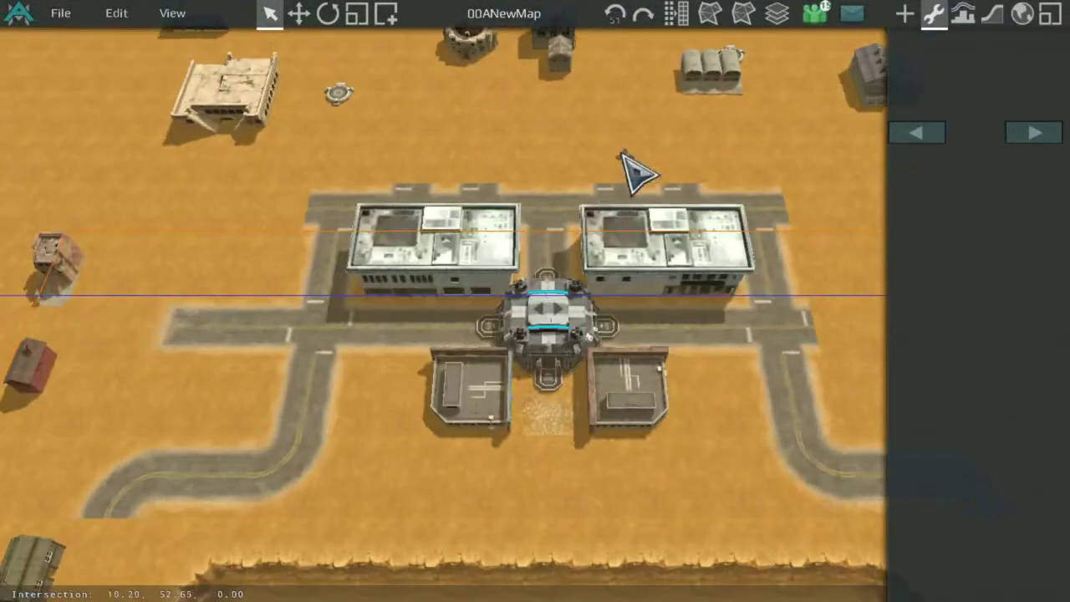
middle_drag(621, 152, 577, 272)
middle_drag(630, 306, 861, 77)
scroll(632, 230, up, 2)
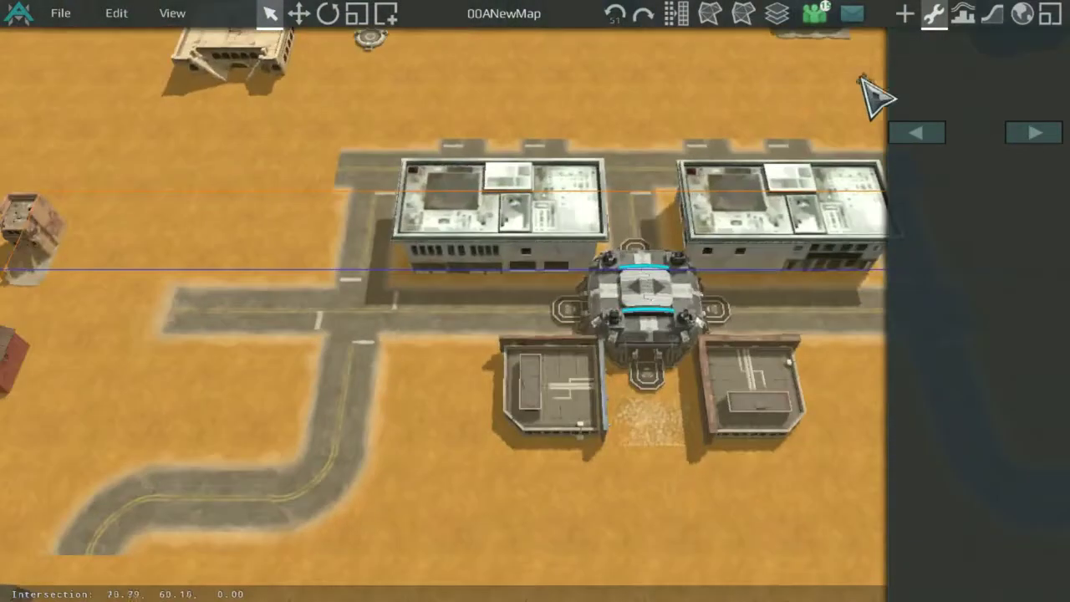
Browse the Props catalogue for pieces to decorate the sand around the smaller buildings south of the fortress
click(906, 15)
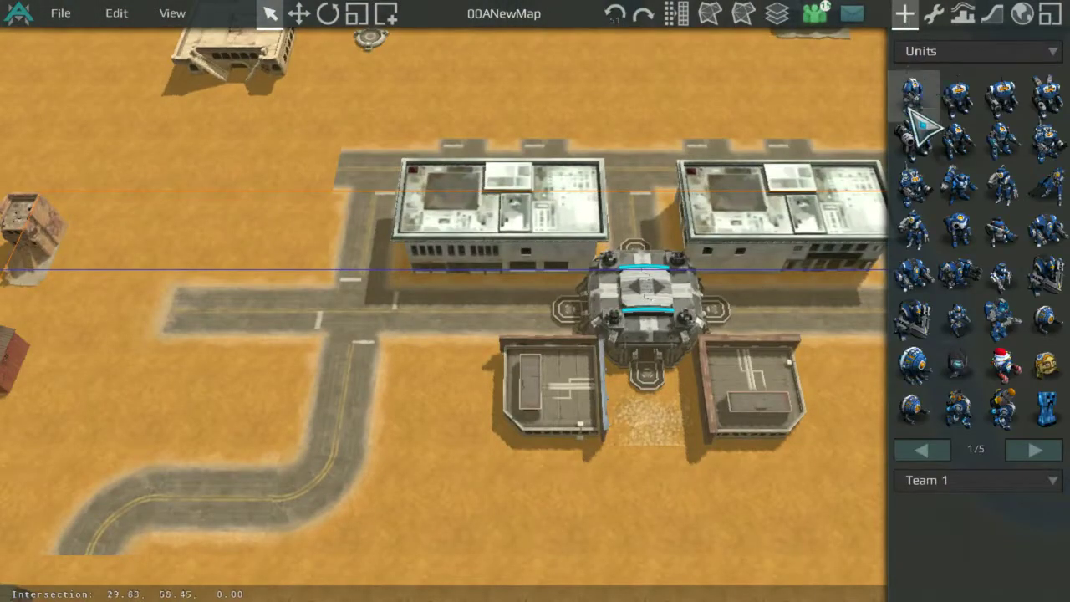
click(983, 54)
click(985, 93)
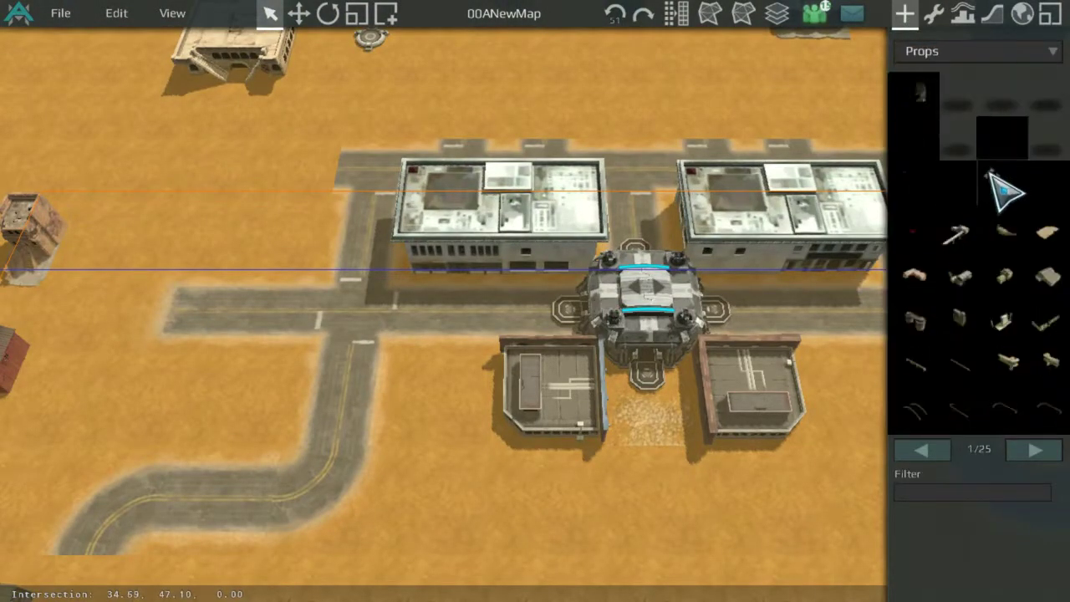
scroll(993, 172, down, 7)
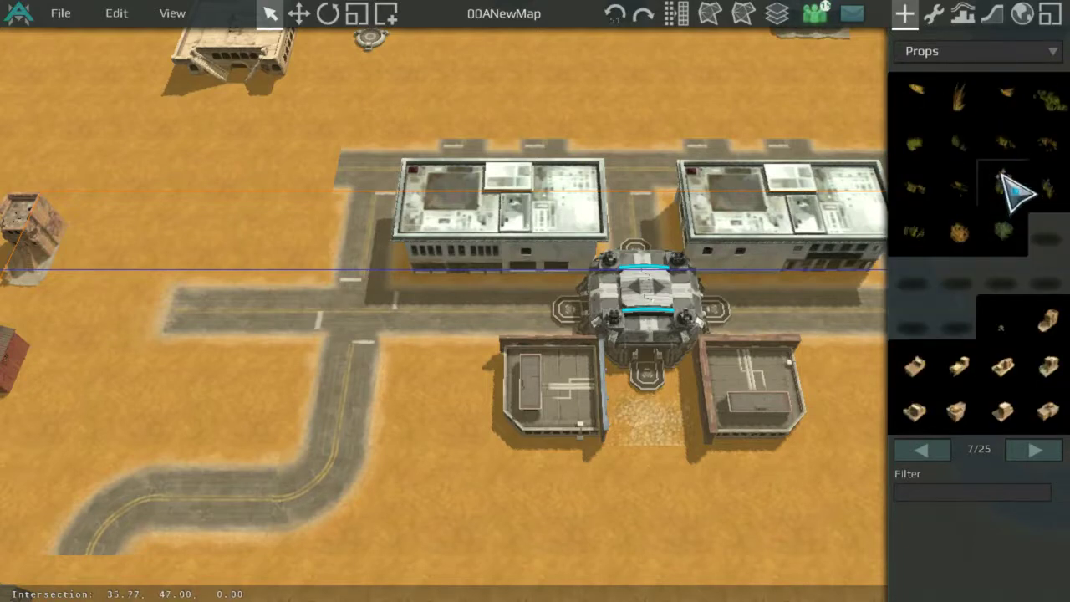
scroll(1015, 191, up, 7)
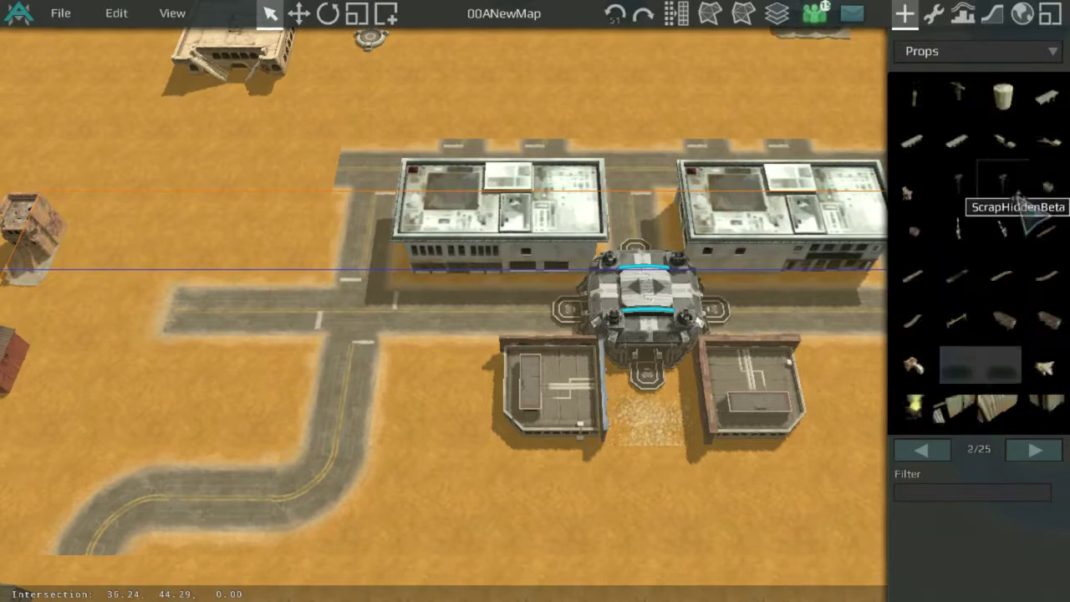
scroll(1017, 200, down, 5)
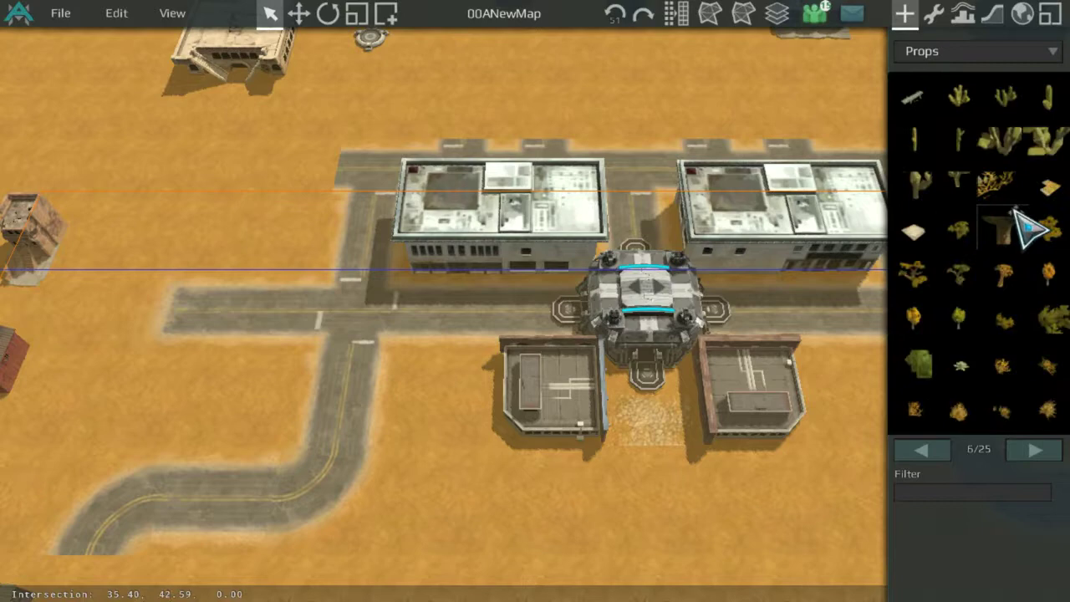
scroll(1015, 208, down, 3)
scroll(1010, 219, up, 1)
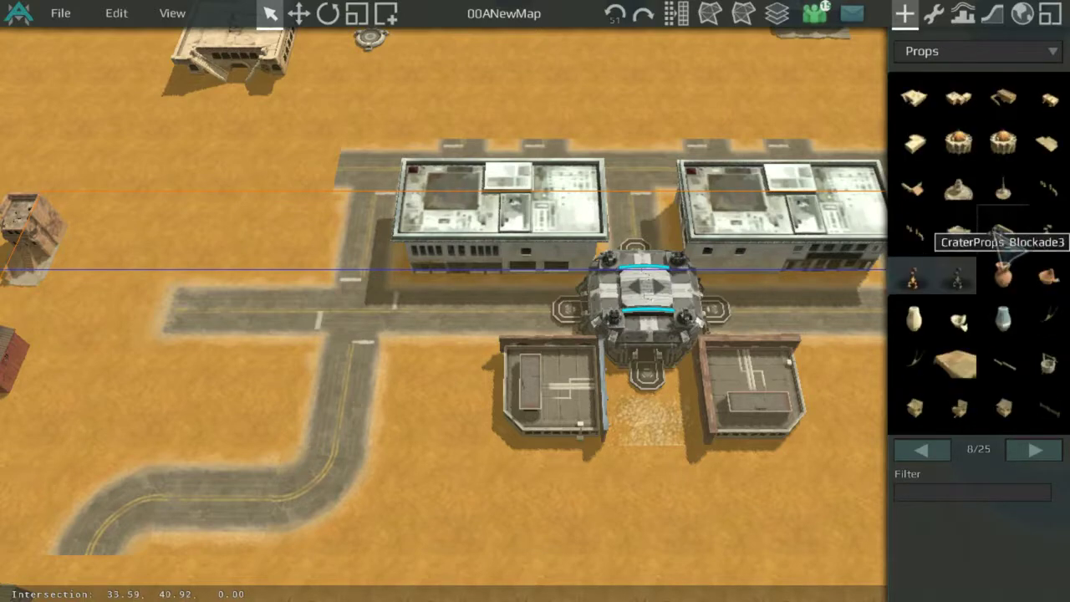
scroll(674, 359, up, 2)
middle_drag(674, 359, 808, 234)
middle_drag(723, 240, 688, 308)
scroll(688, 307, up, 2)
scroll(937, 206, up, 7)
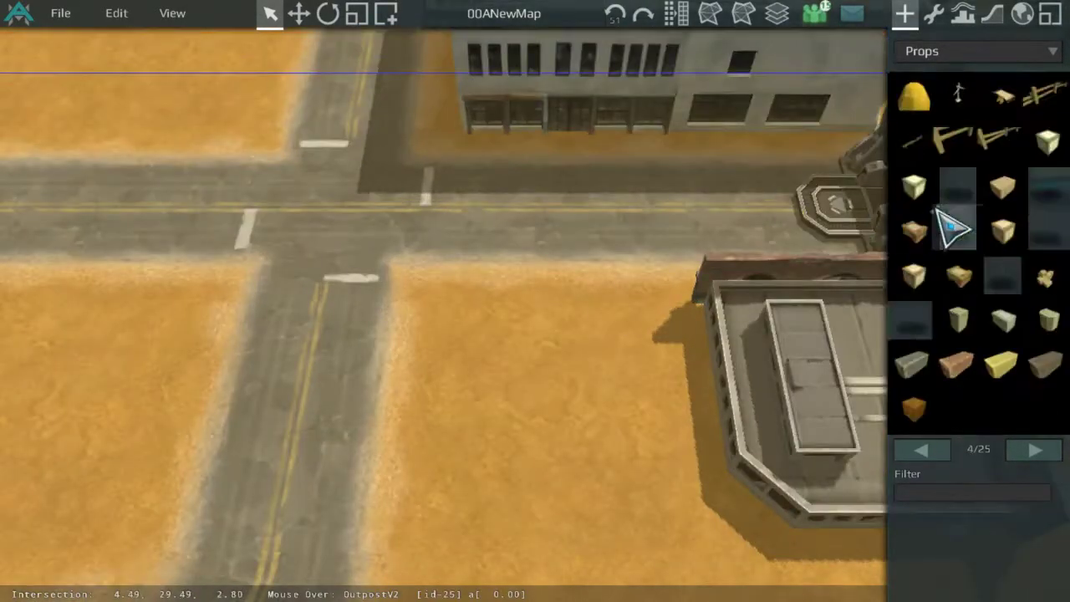
scroll(961, 255, down, 1)
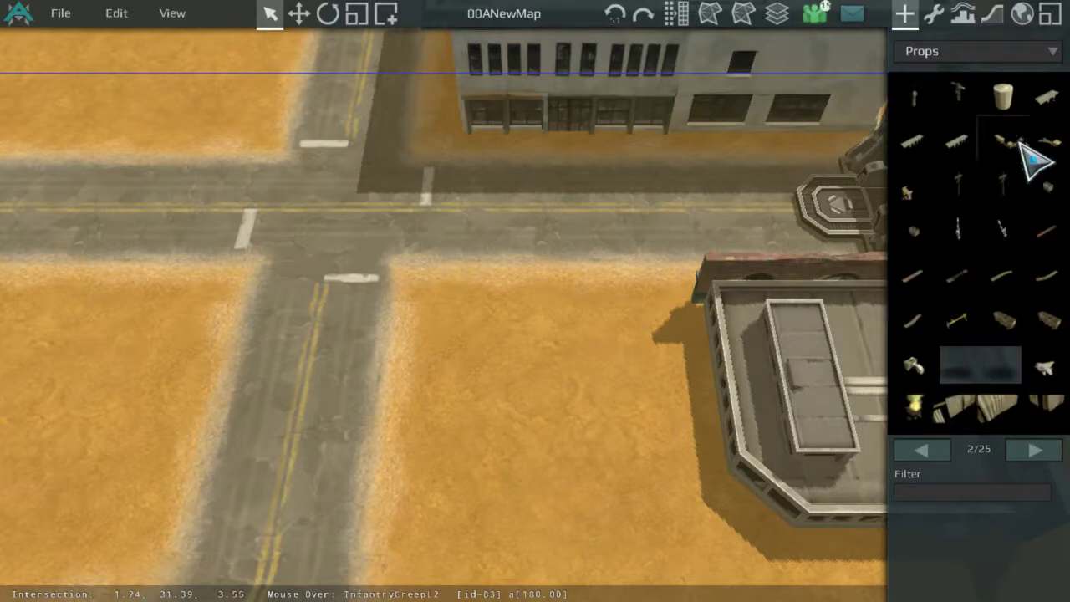
scroll(806, 275, down, 2)
scroll(941, 238, up, 1)
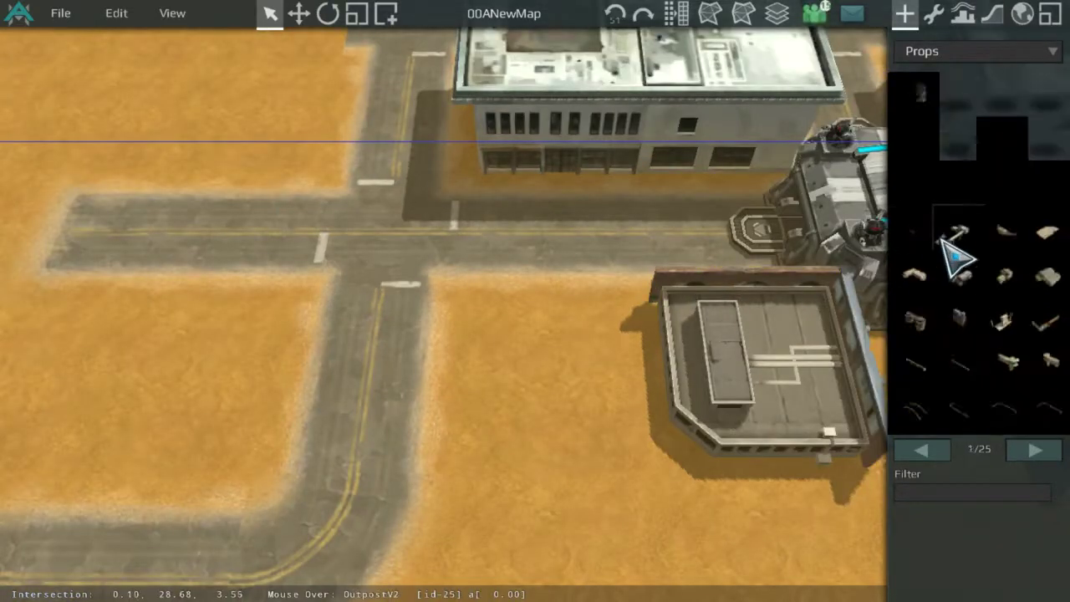
scroll(941, 239, down, 3)
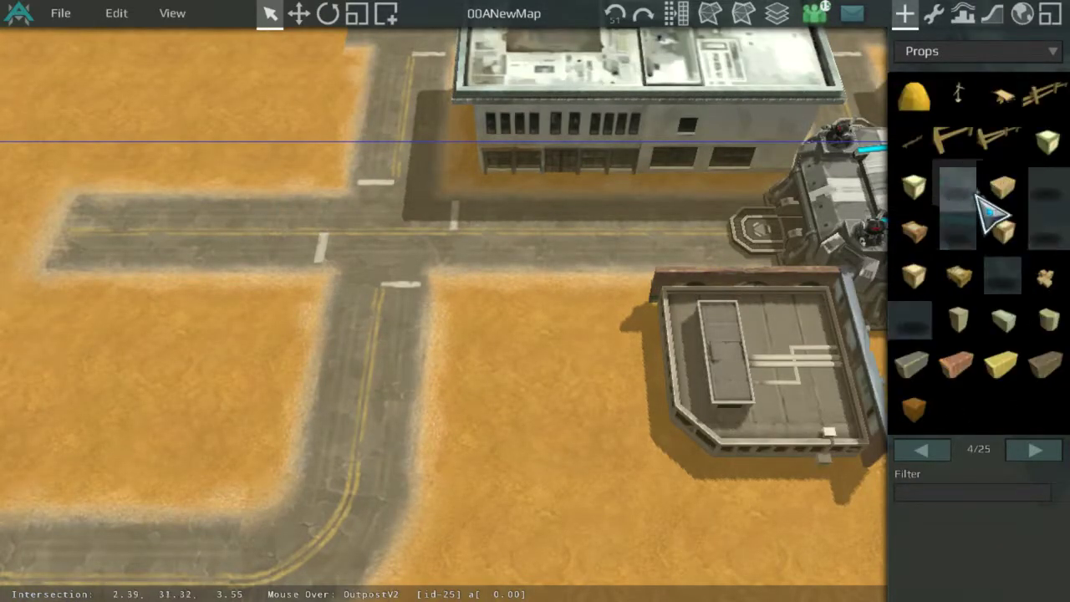
scroll(986, 221, down, 2)
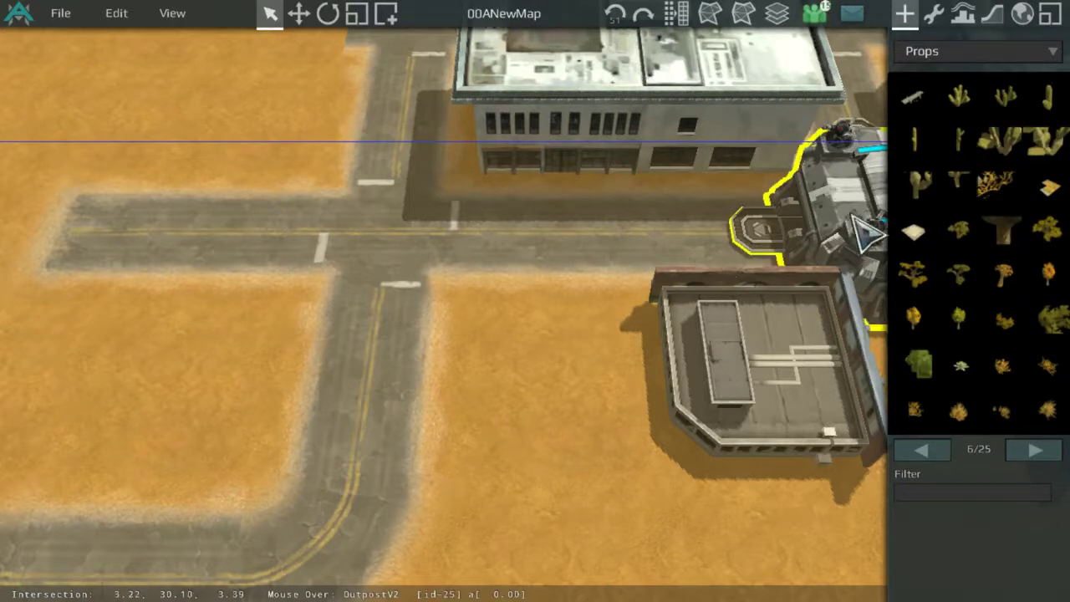
scroll(979, 232, up, 5)
scroll(983, 224, down, 6)
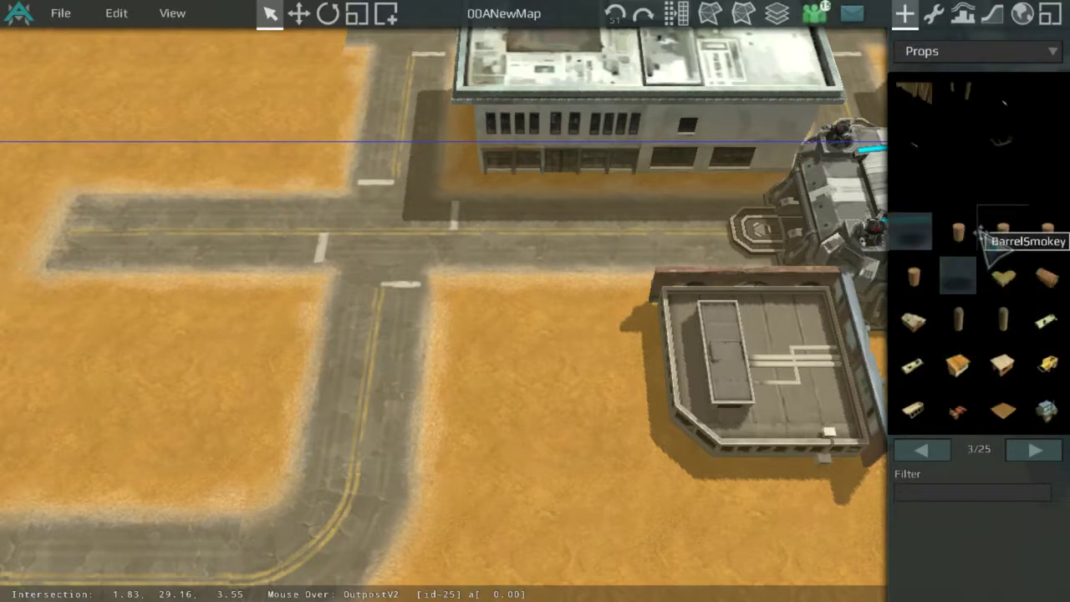
scroll(992, 236, down, 4)
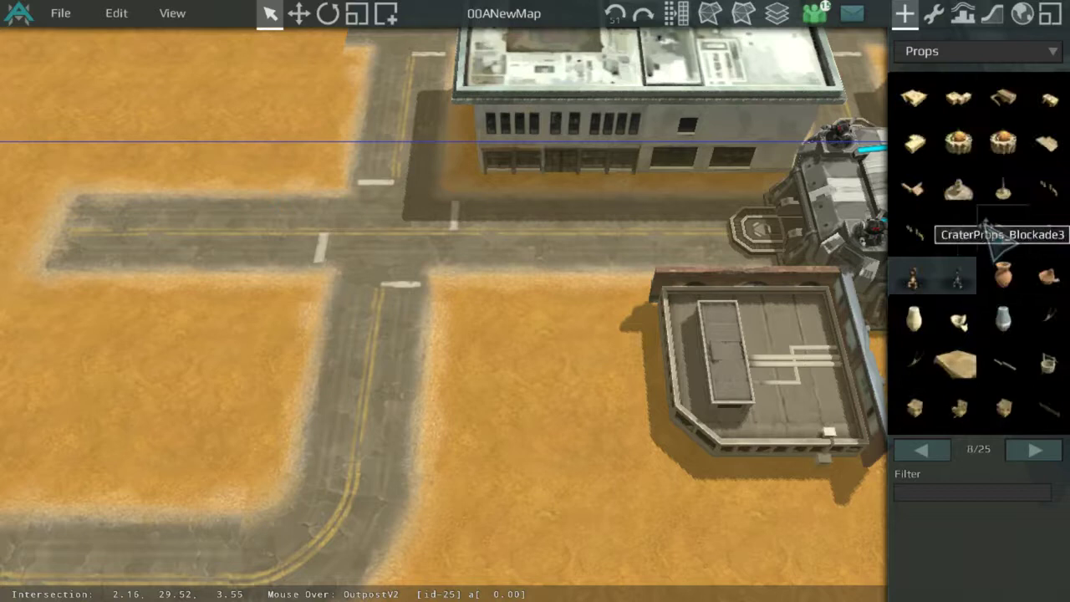
scroll(990, 224, down, 7)
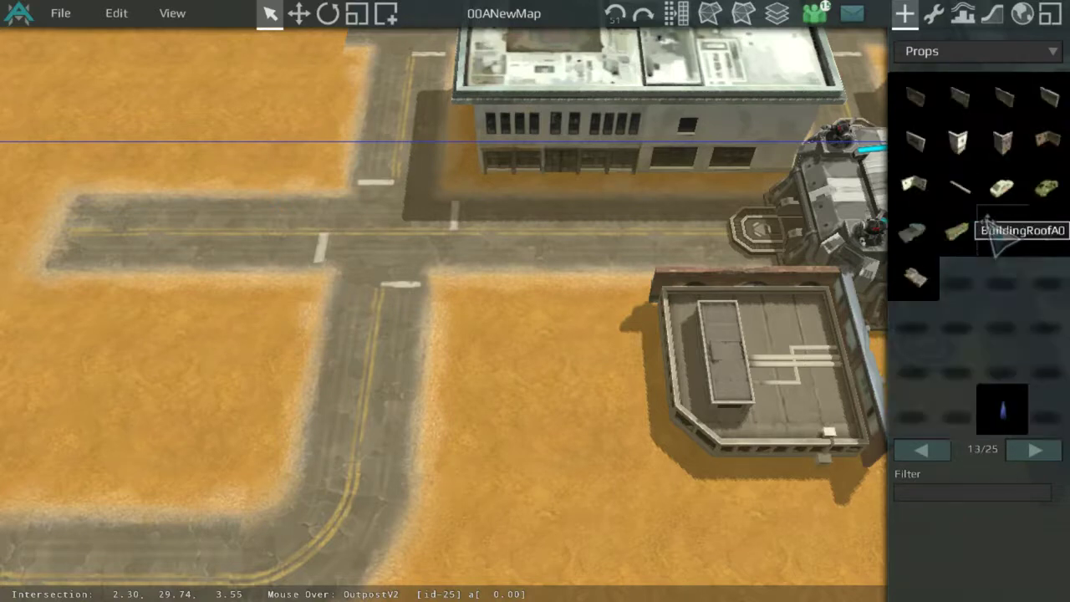
scroll(995, 230, up, 1)
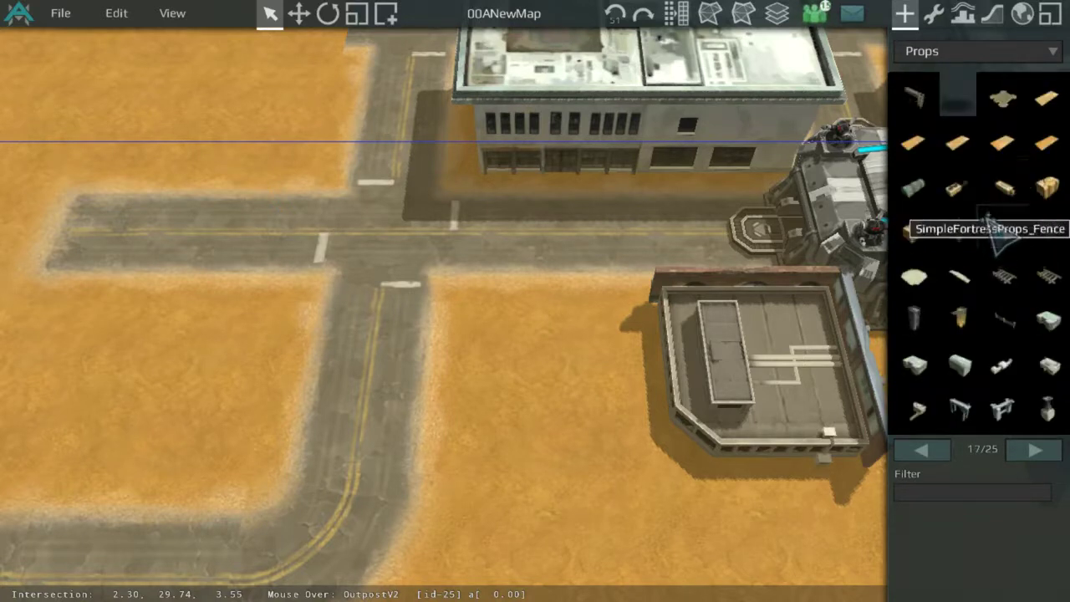
scroll(644, 287, up, 2)
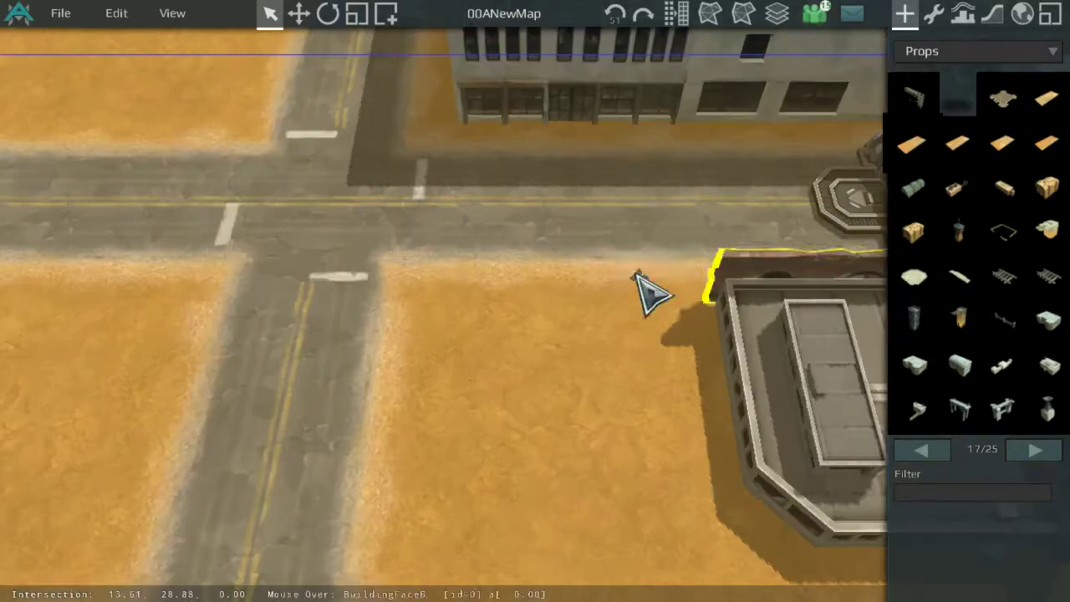
Place a SimpleFortressProps_Ground1 tile on the sand west of the southwestern building and add a second one directly south of it
click(1049, 102)
scroll(635, 360, up, 2)
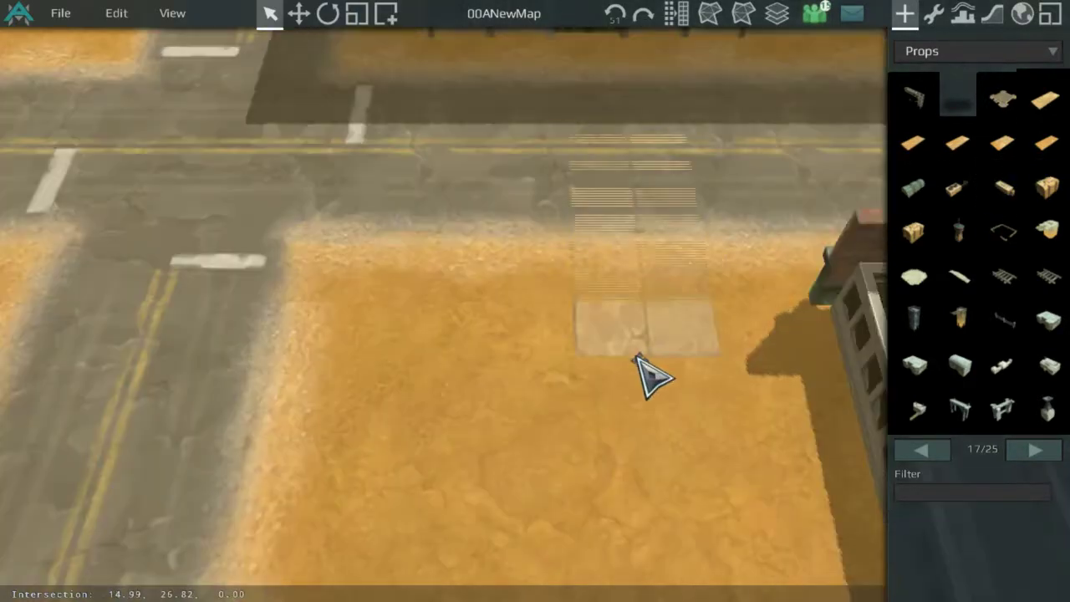
click(727, 351)
scroll(738, 368, down, 3)
drag(628, 246, 560, 403)
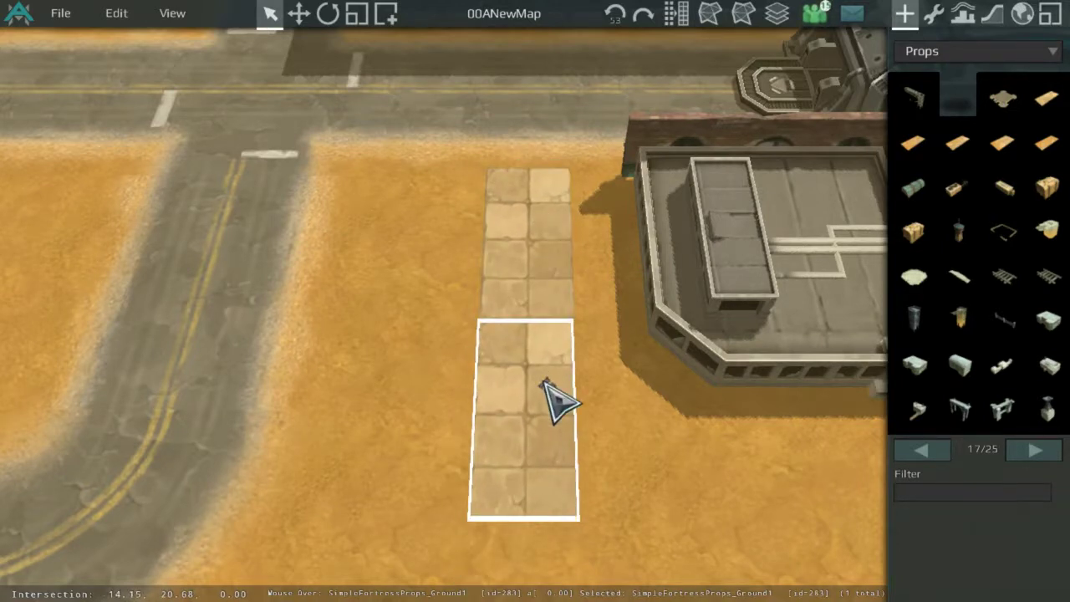
Lay three more SimpleFortressProps_Ground1 copies, rotated 90 degrees, in an eastward row south of the southwestern building
middle_drag(545, 382, 474, 174)
shift+drag(474, 170, 615, 231)
shift+drag(519, 280, 712, 278)
middle_drag(712, 278, 486, 277)
shift+drag(487, 277, 786, 245)
Select the two western tiles of the horizontal row and move them up against the lower end of the vertical path
click(360, 291)
shift+click(452, 294)
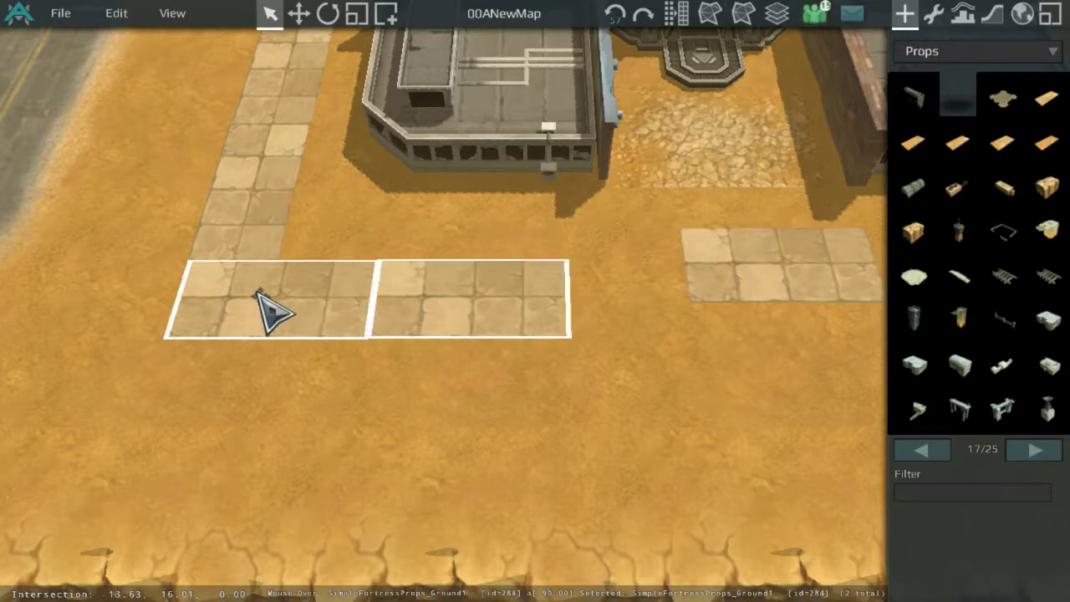
drag(259, 291, 354, 219)
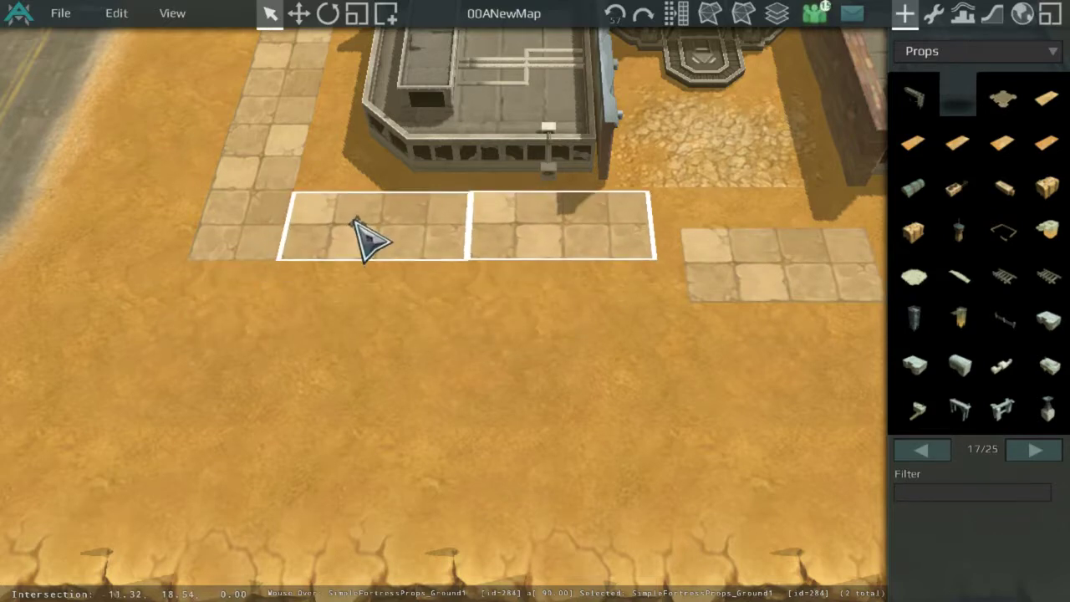
Shift the four-tile L-shaped path slightly south and delete the spare horizontal tile at its eastern end
shift+click(276, 219)
shift+click(292, 134)
scroll(326, 152, down, 3)
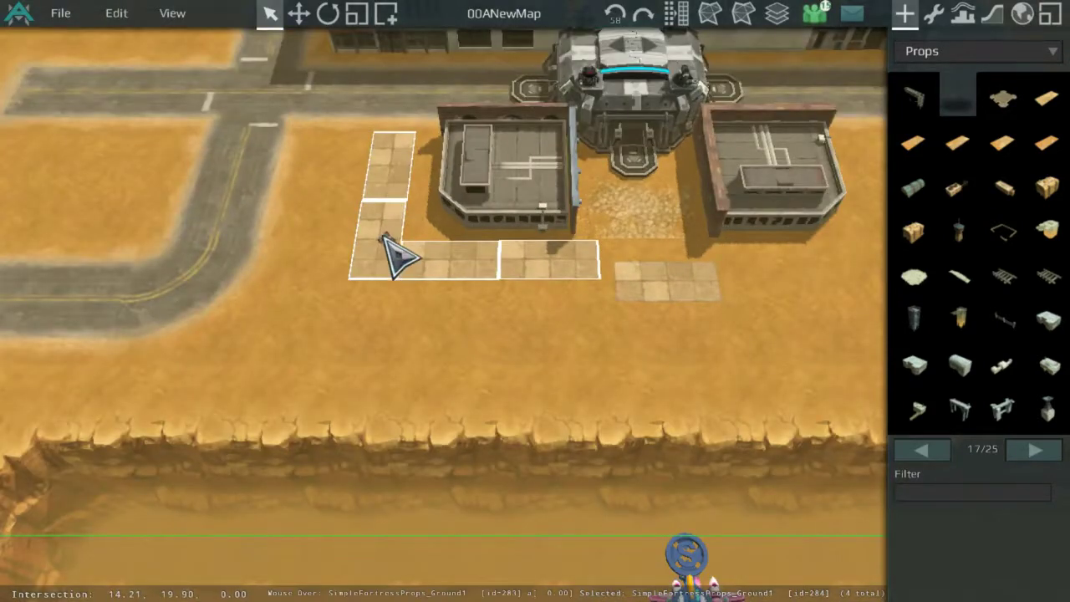
drag(382, 238, 381, 249)
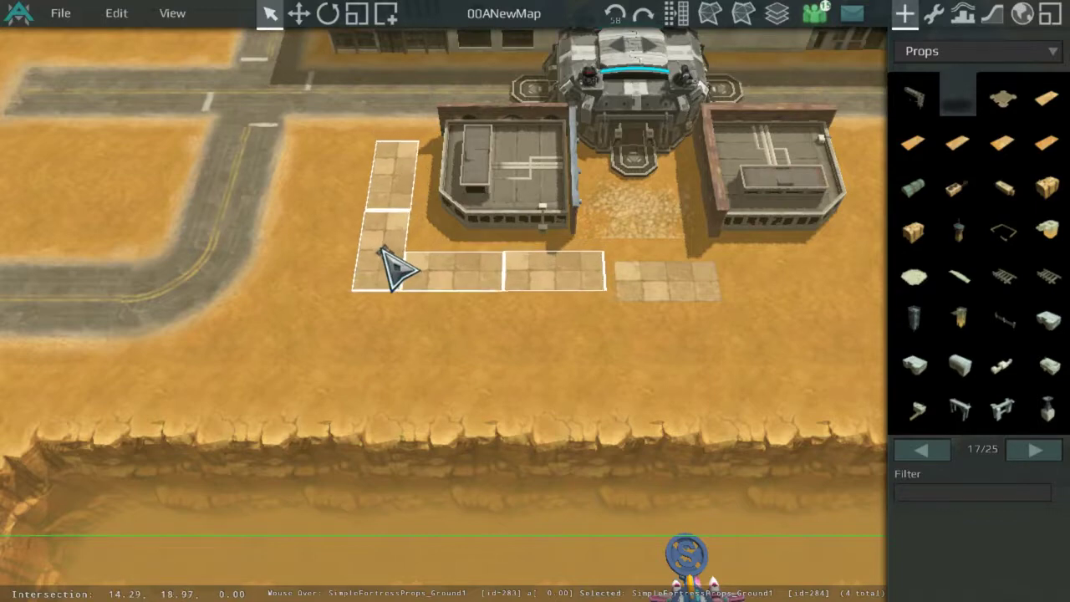
click(701, 281)
key(Delete)
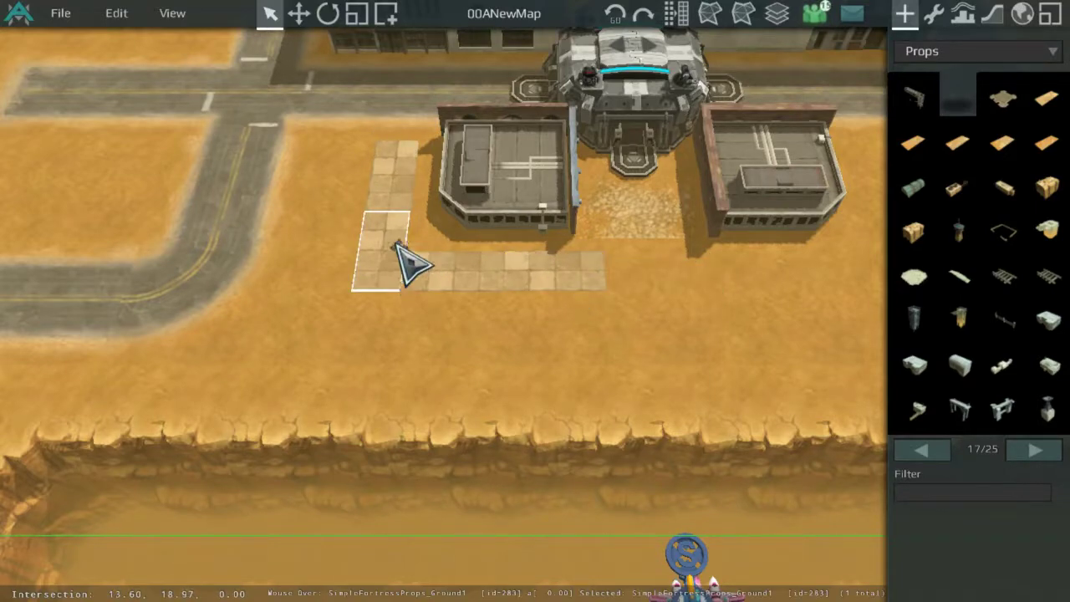
Copy the path's two vertical tiles east of the southeastern building and its two horizontal tiles along that building's south side
middle_drag(597, 142, 388, 164)
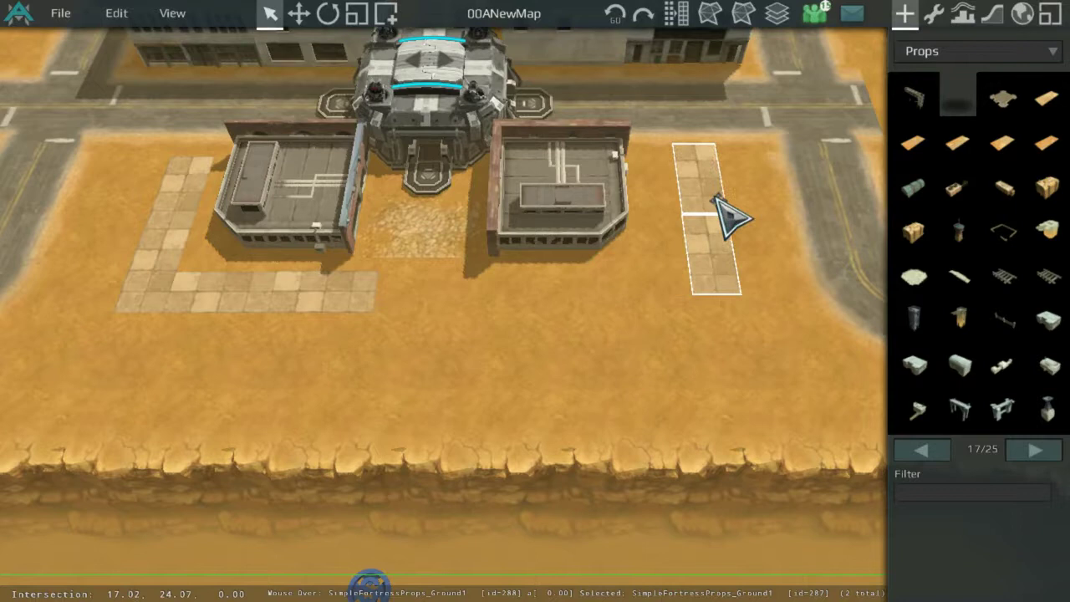
click(717, 196)
click(306, 303)
shift+drag(229, 304, 556, 288)
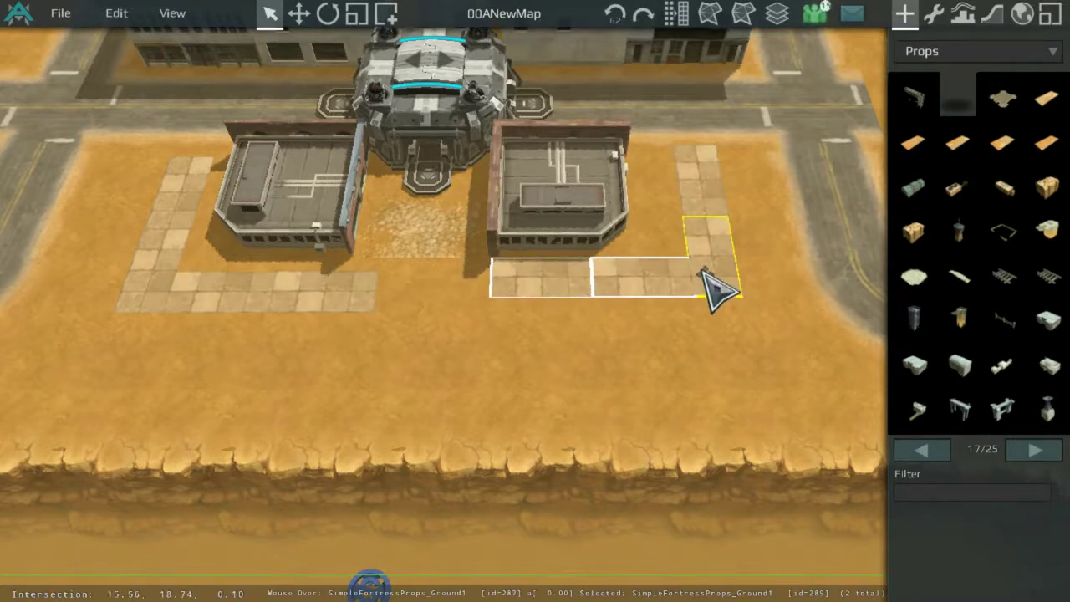
Select all four eastern path tiles together, move them slightly west and south around the southeastern building, and deselect them
shift+click(707, 197)
drag(707, 197, 678, 211)
click(782, 345)
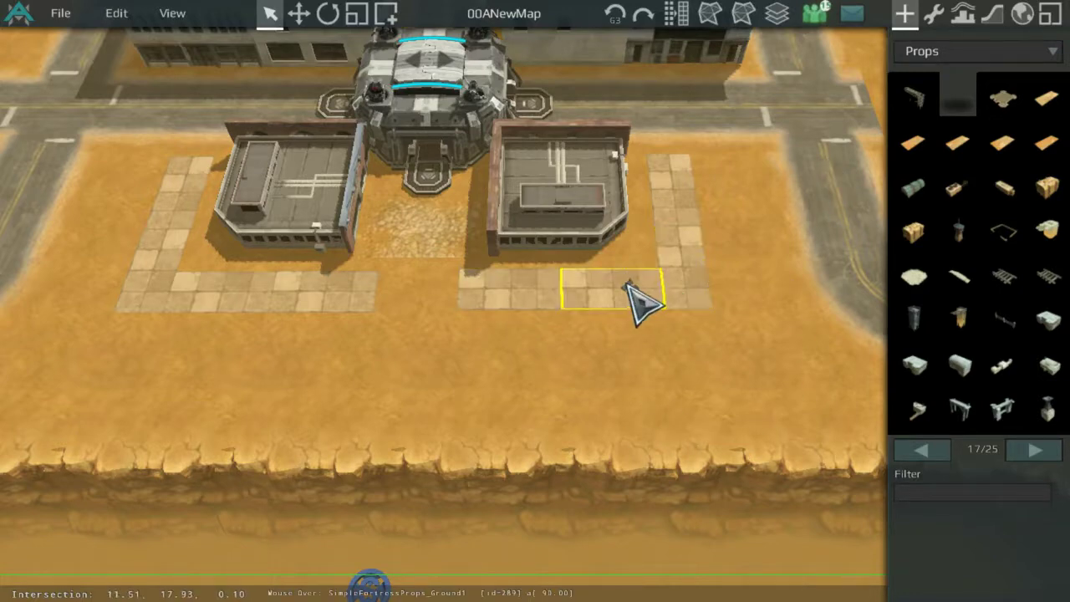
scroll(696, 184, up, 2)
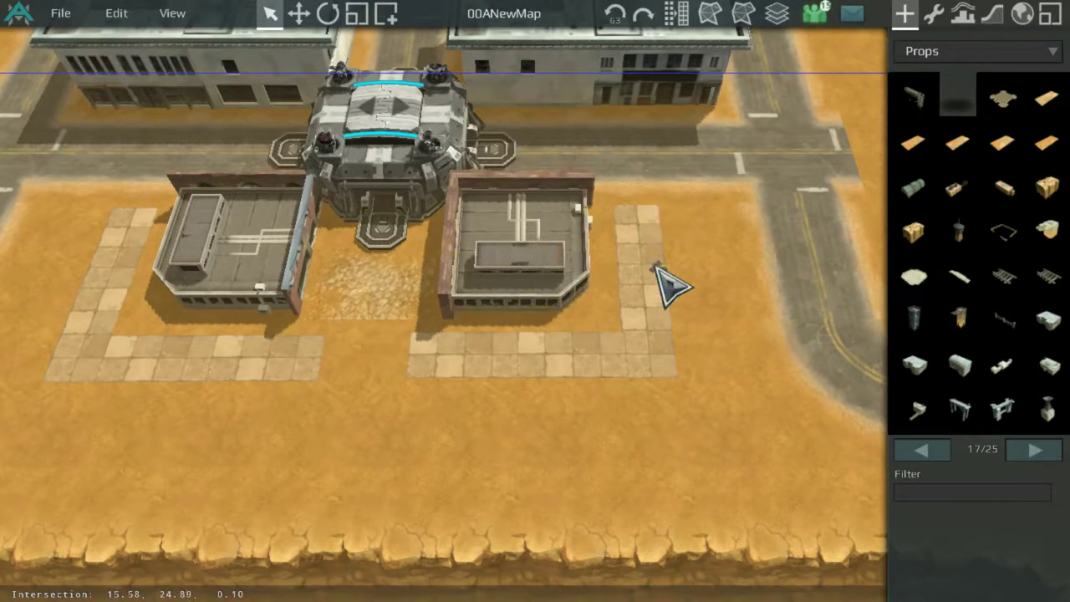
middle_drag(749, 487, 685, 465)
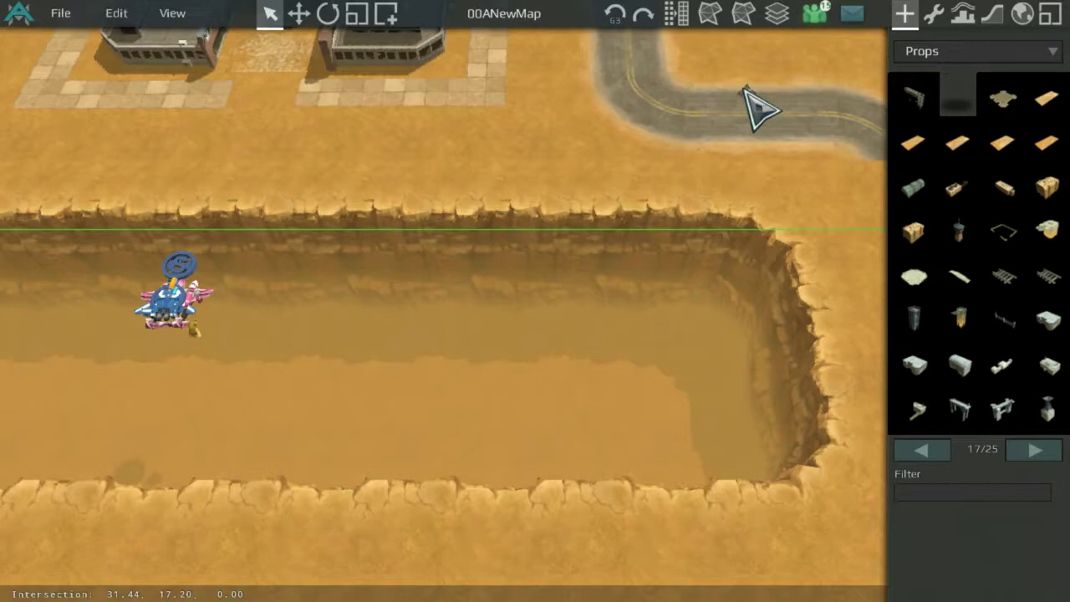
Survey the map around the fortress, the roads and the spare buildings to the west and north
scroll(746, 107, down, 3)
scroll(503, 107, up, 3)
middle_drag(503, 107, 839, 306)
scroll(680, 310, down, 3)
scroll(728, 279, up, 5)
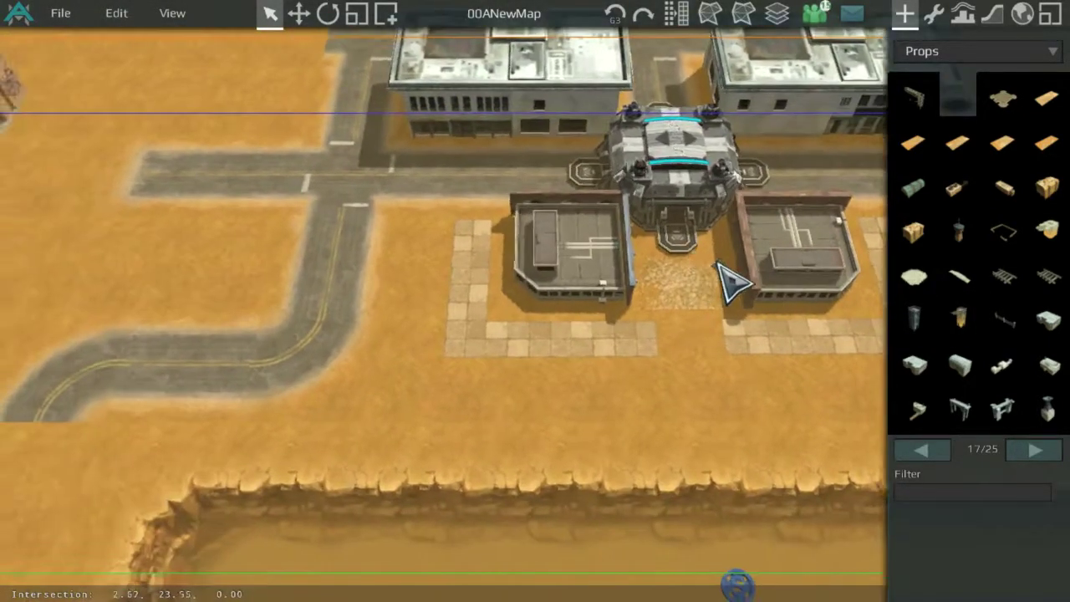
scroll(977, 219, up, 16)
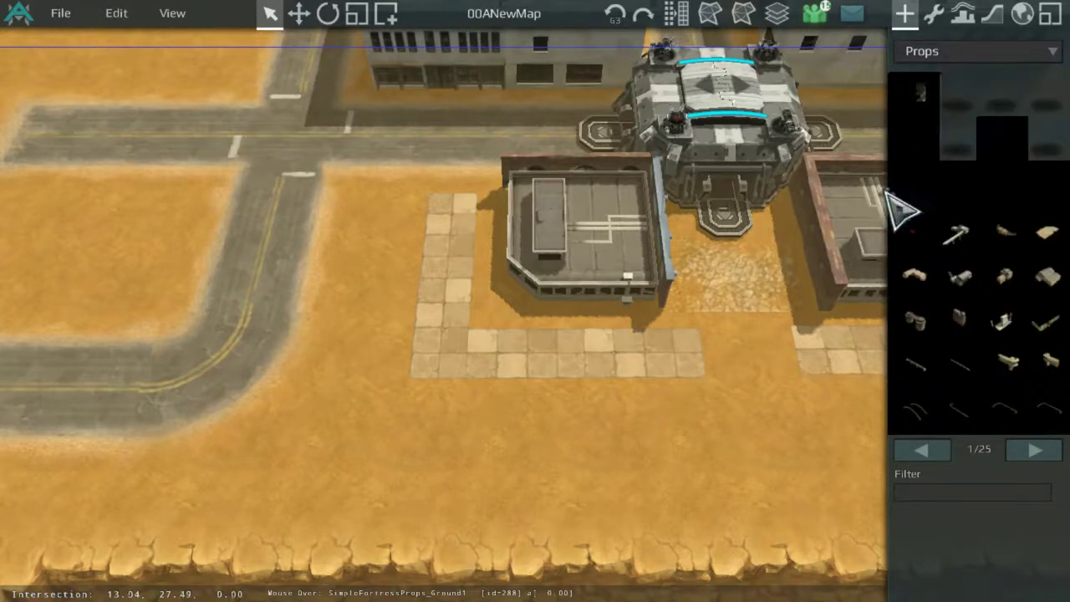
scroll(602, 250, down, 5)
scroll(485, 253, up, 2)
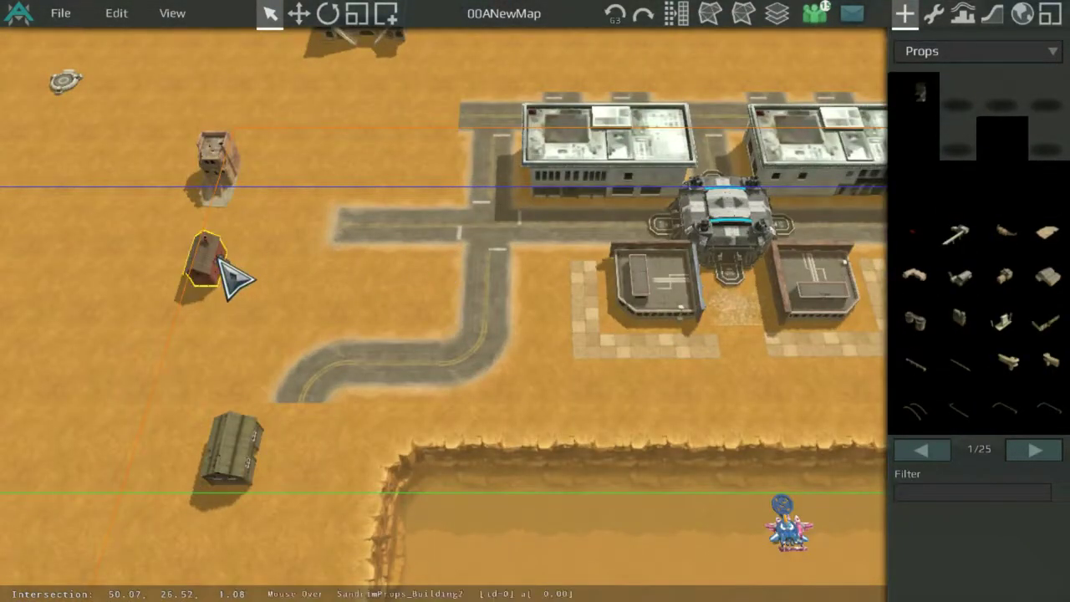
middle_drag(219, 259, 590, 401)
middle_drag(574, 265, 463, 430)
middle_drag(827, 130, 491, 283)
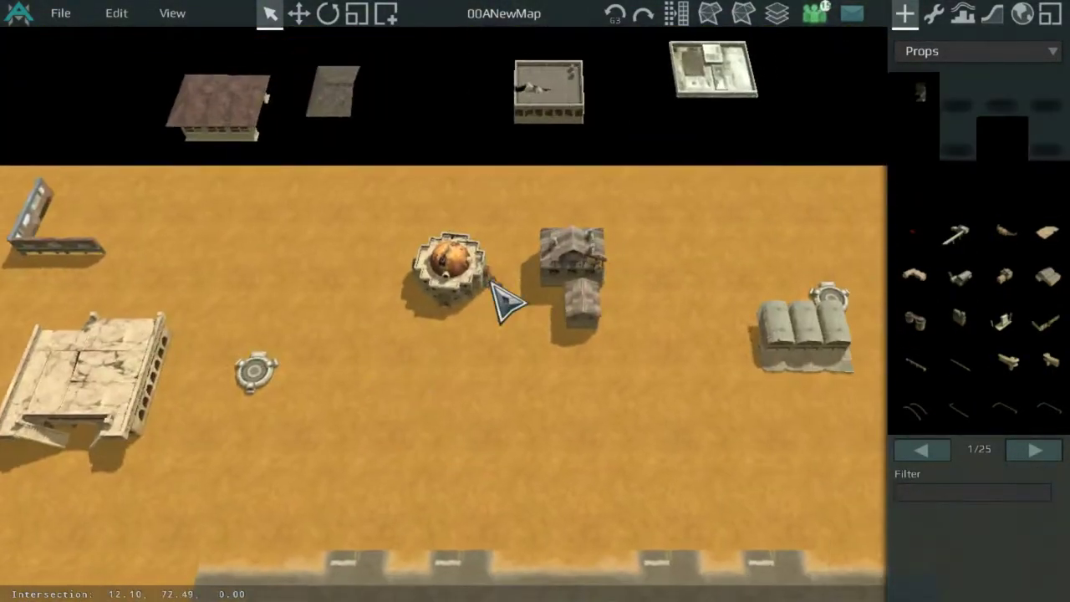
middle_drag(693, 154, 494, 78)
middle_drag(733, 255, 650, 82)
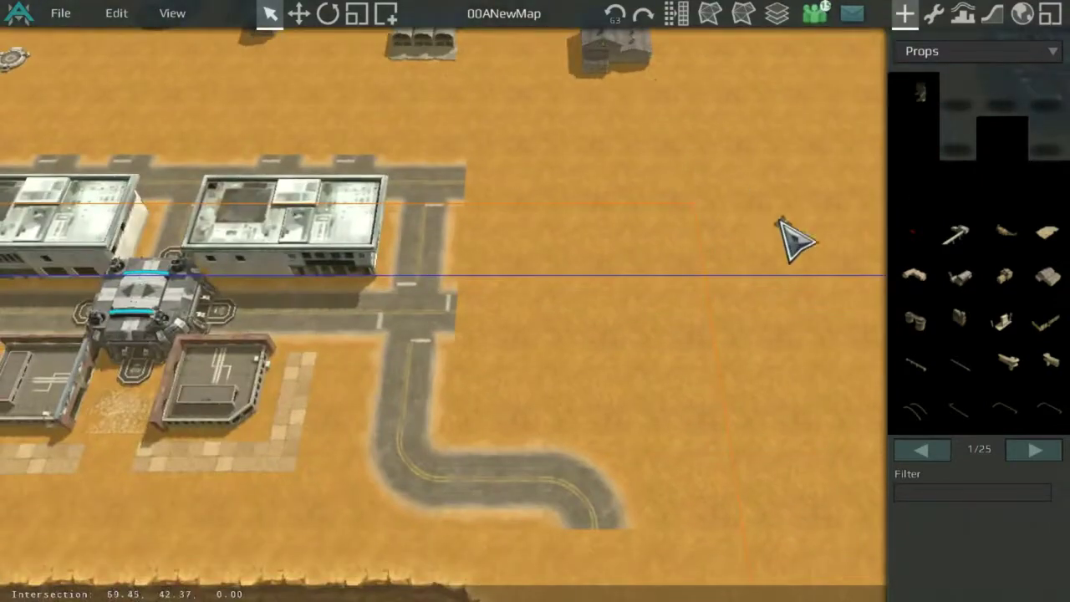
Try a rotated copy of the small red house west of the southwestern building, plus a second one south of it, and delete both
scroll(779, 220, down, 4)
scroll(376, 204, up, 4)
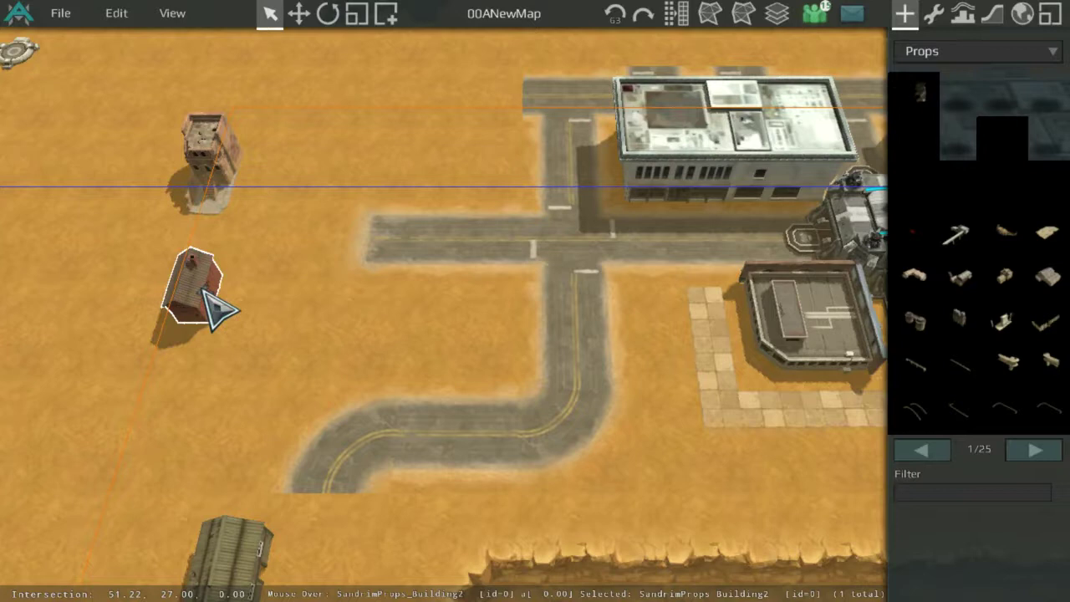
click(217, 309)
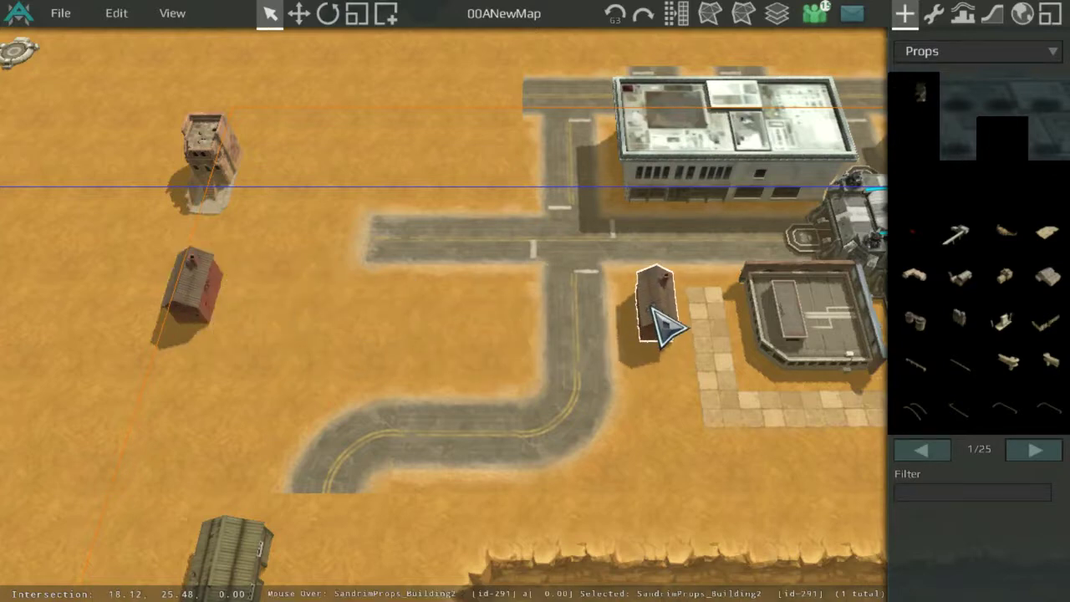
middle_drag(648, 306, 628, 312)
key(r)
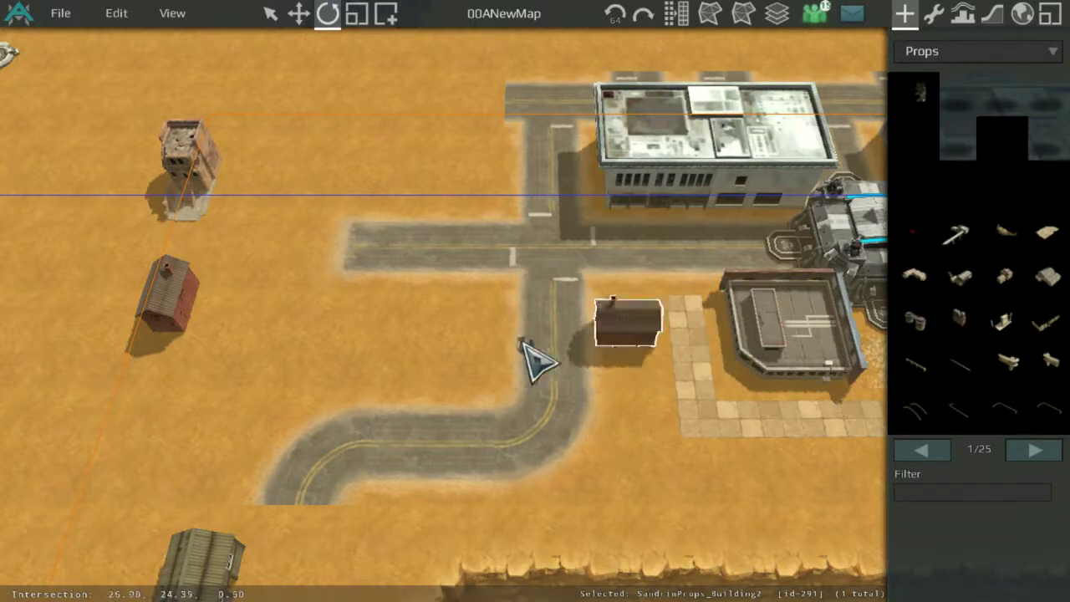
drag(711, 380, 582, 226)
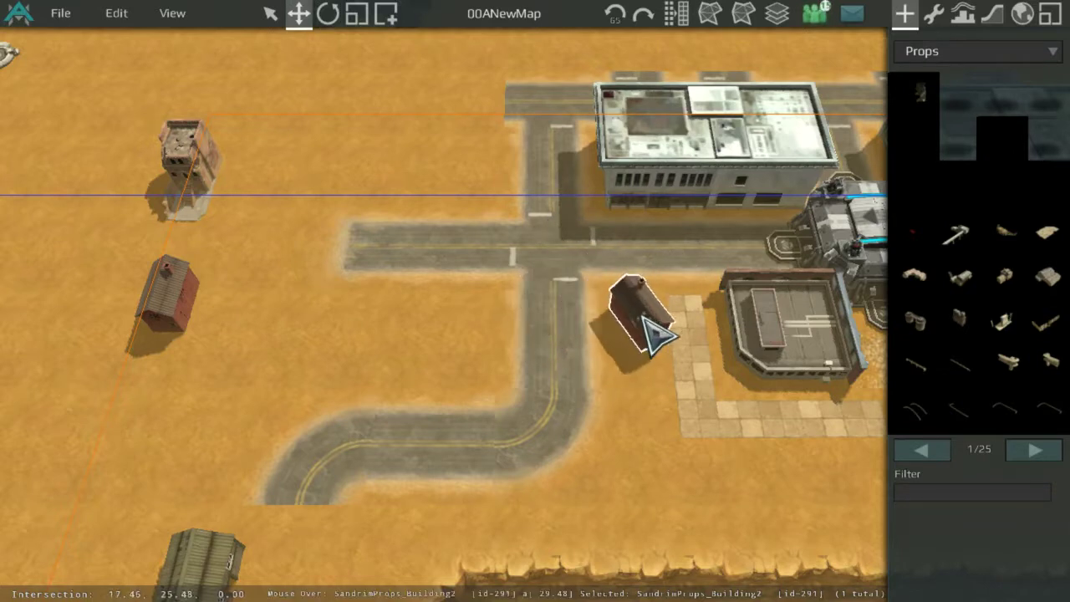
key(ctrl+v)
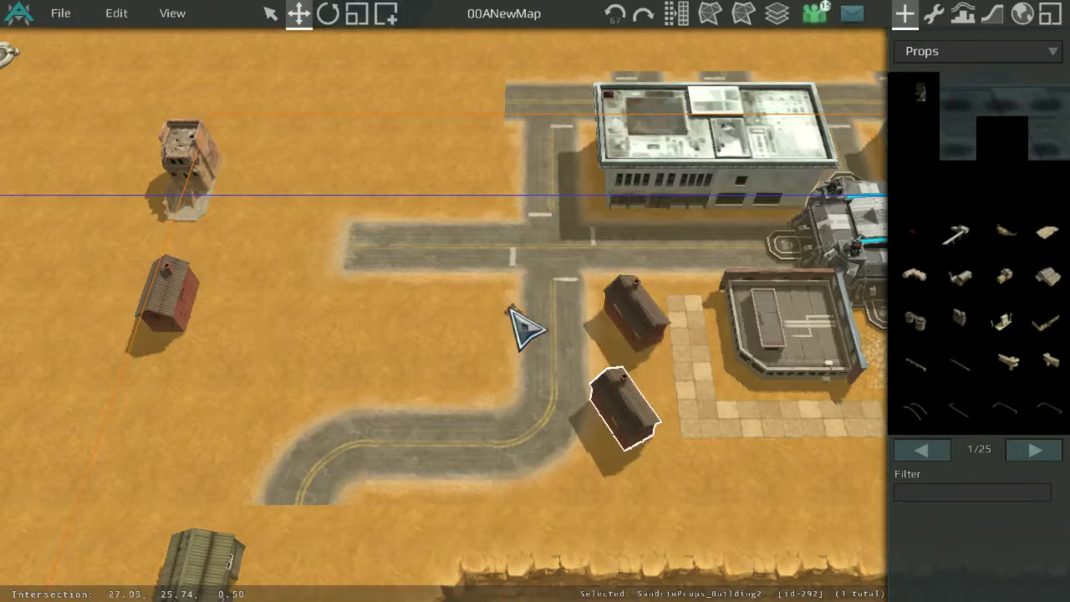
key(Delete)
click(635, 321)
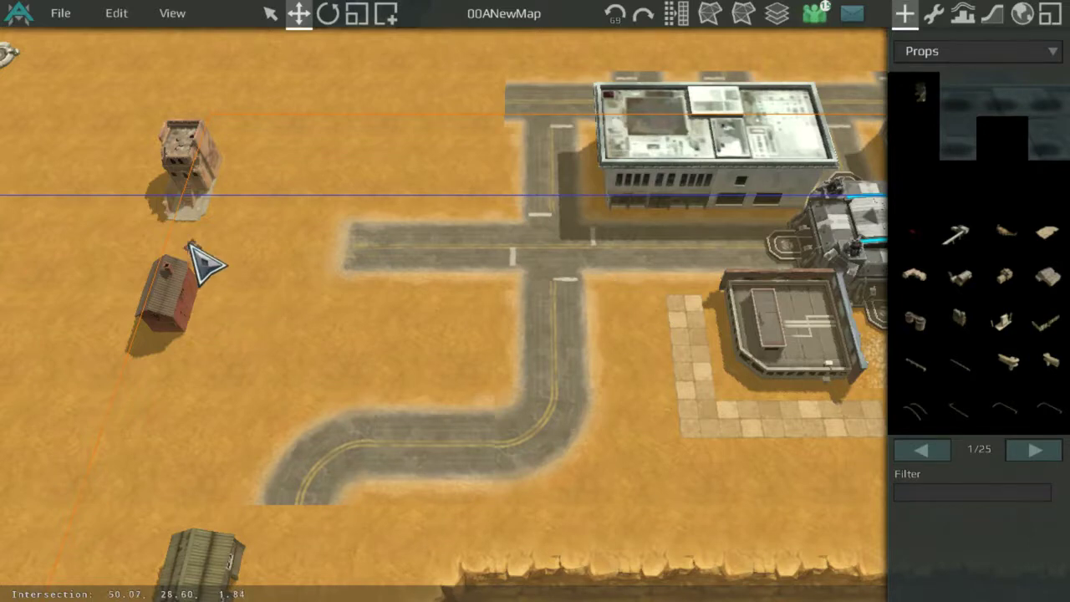
Try copies of the ruined brick tower and the large ruined stone building west of the southwestern building, and delete each one
shift+drag(188, 155, 603, 282)
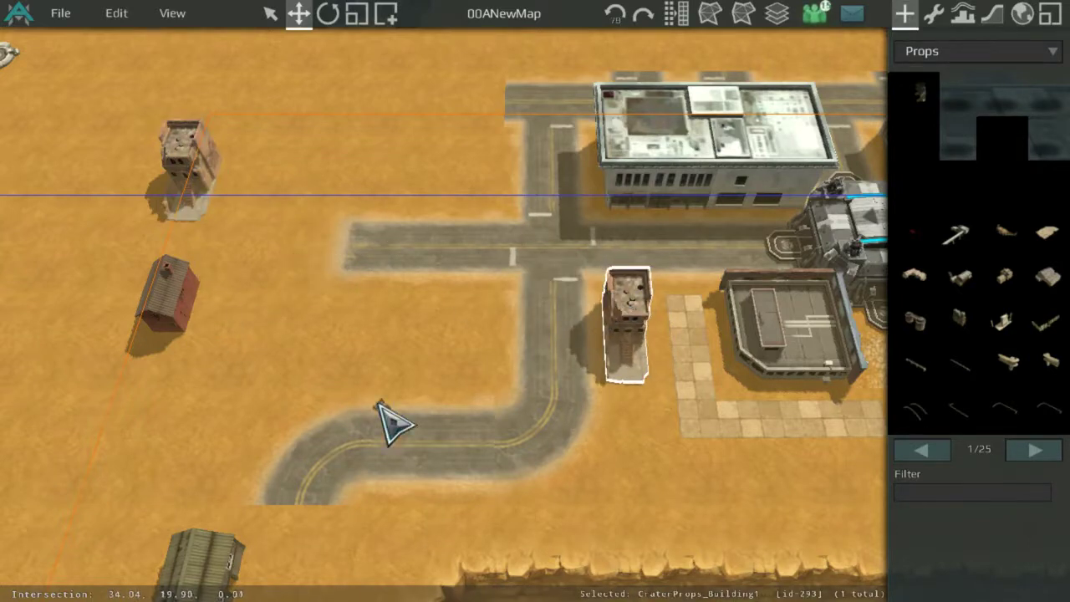
click(610, 330)
key(Delete)
scroll(435, 225, down, 3)
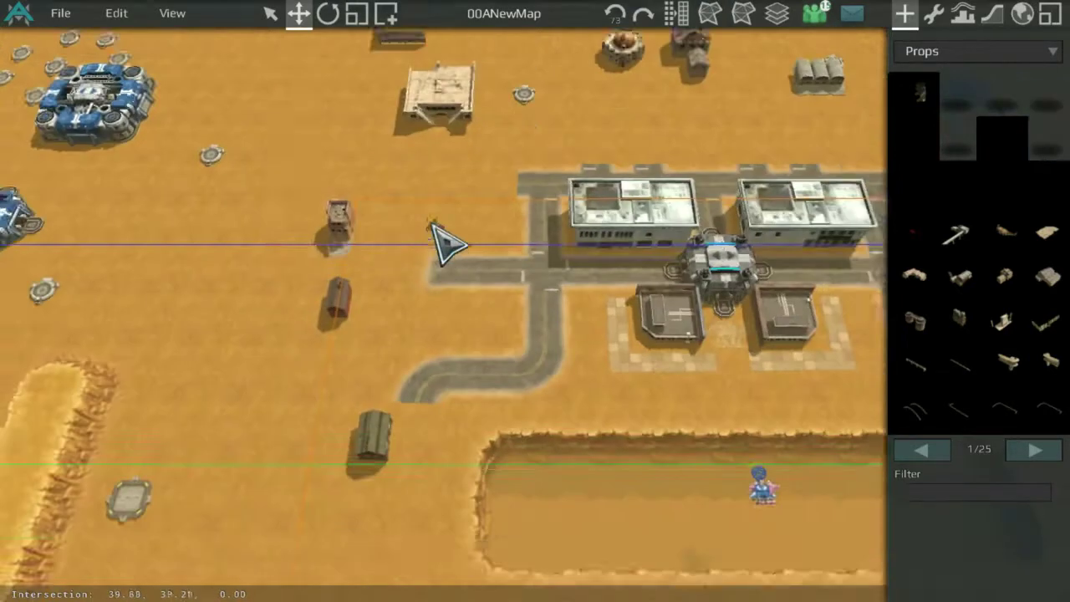
shift+drag(467, 124, 629, 355)
key(Delete)
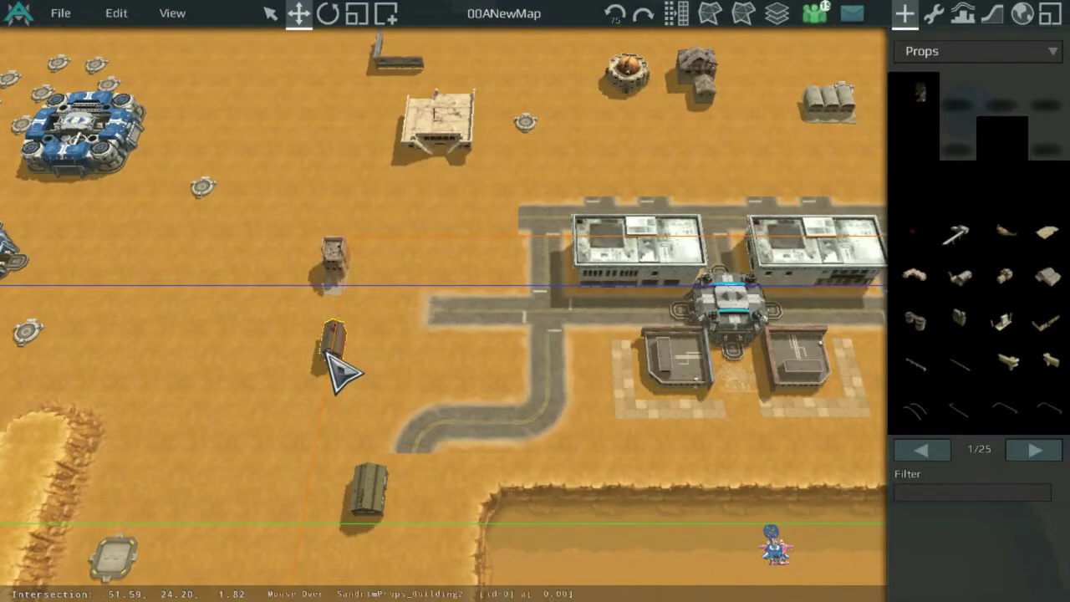
Copy the small red house into the gap between the western road and the southwestern building's paved path
scroll(468, 354, up, 3)
shift+drag(327, 352, 633, 428)
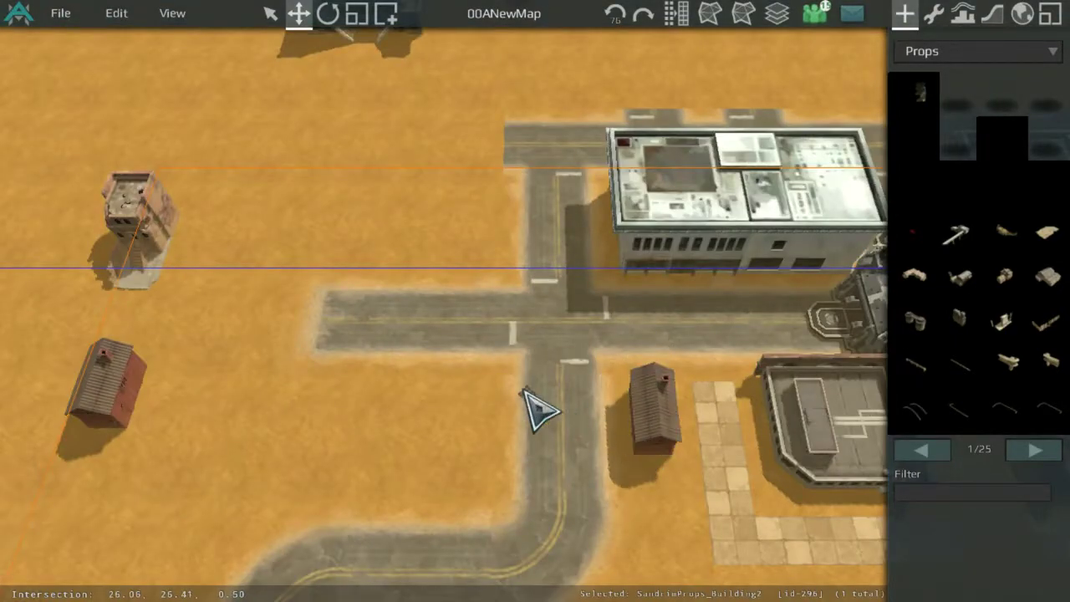
Copy the grey twin-roofed building from the northeast onto the sand just east of the eastern road, above its bend
middle_drag(547, 385, 334, 218)
scroll(384, 243, down, 3)
middle_drag(734, 174, 485, 230)
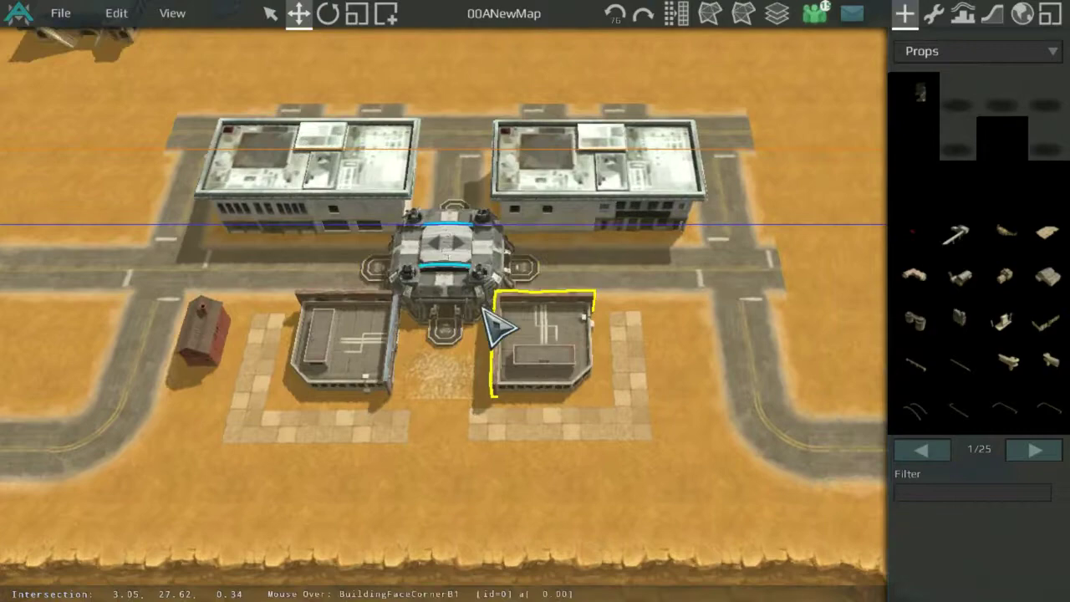
middle_drag(482, 309, 586, 216)
scroll(443, 238, up, 3)
middle_drag(395, 209, 376, 230)
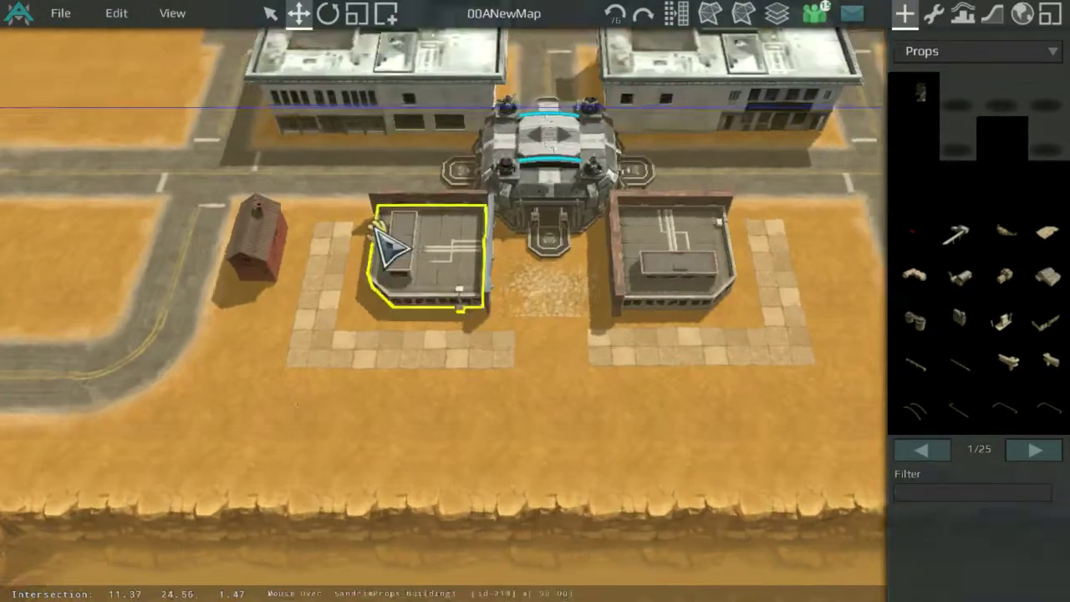
scroll(585, 108, down, 5)
scroll(565, 232, up, 3)
scroll(686, 120, down, 2)
scroll(625, 205, up, 2)
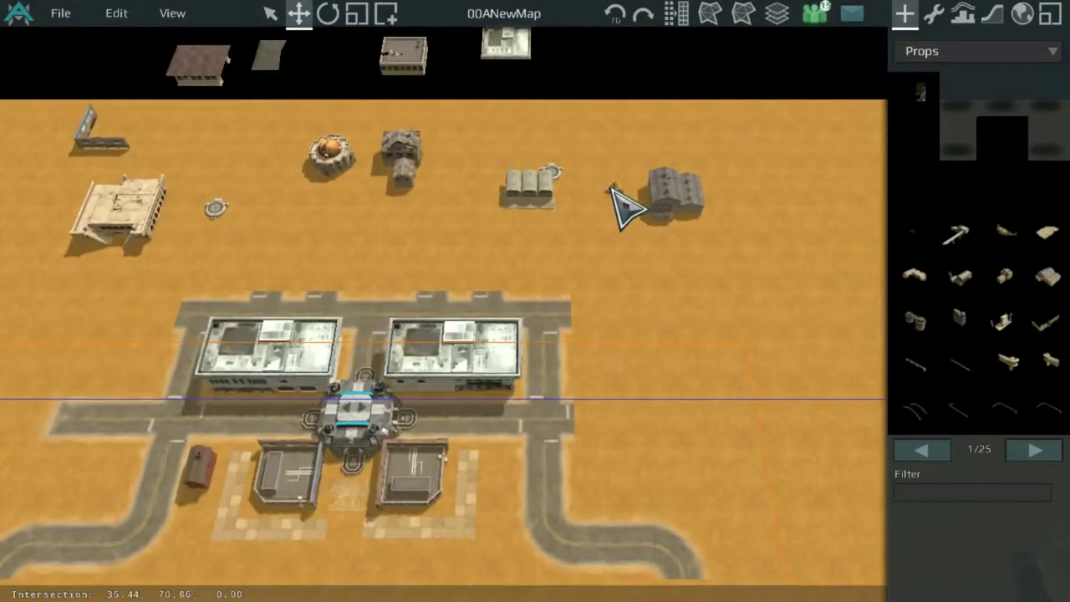
scroll(644, 150, down, 2)
scroll(707, 150, up, 3)
scroll(794, 79, down, 1)
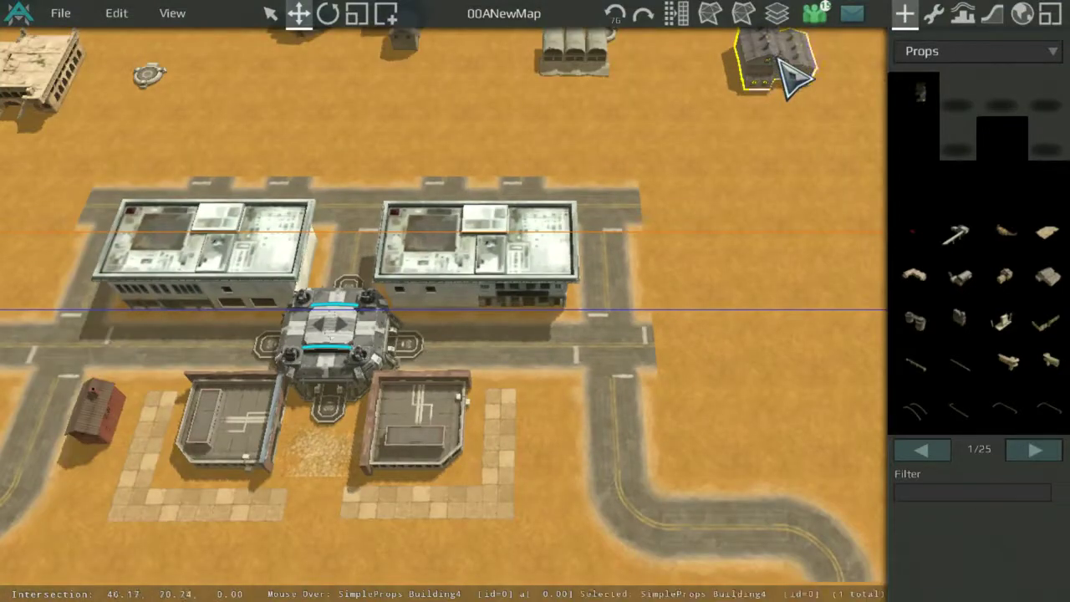
shift+drag(777, 58, 723, 406)
Look over the northern edge of the map and the spare buildings north of the fortress roads
scroll(610, 293, down, 2)
right_drag(559, 231, 414, 267)
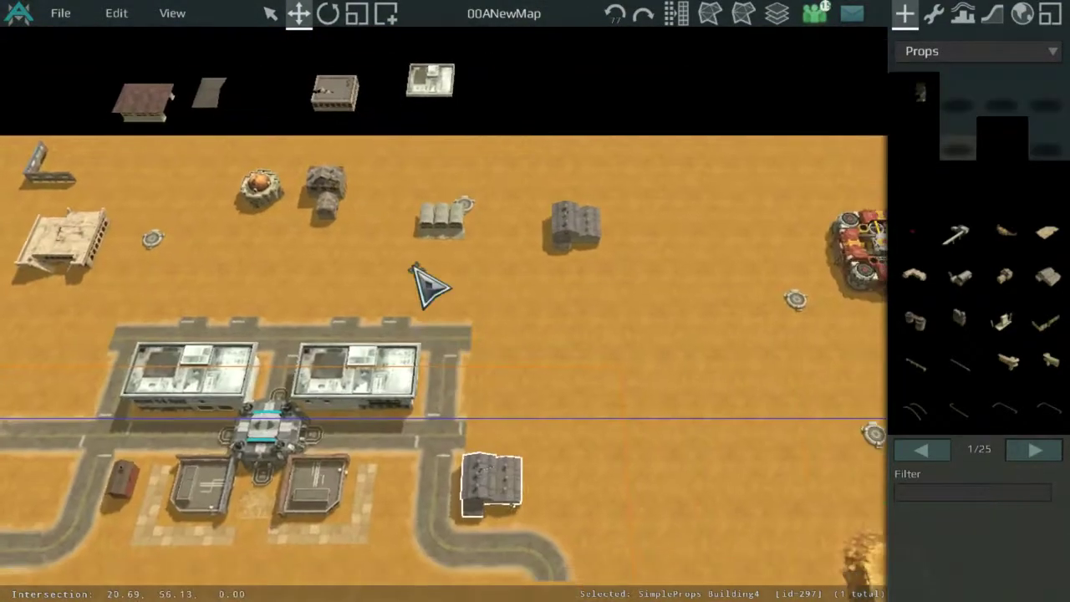
scroll(359, 192, down, 3)
scroll(447, 172, up, 3)
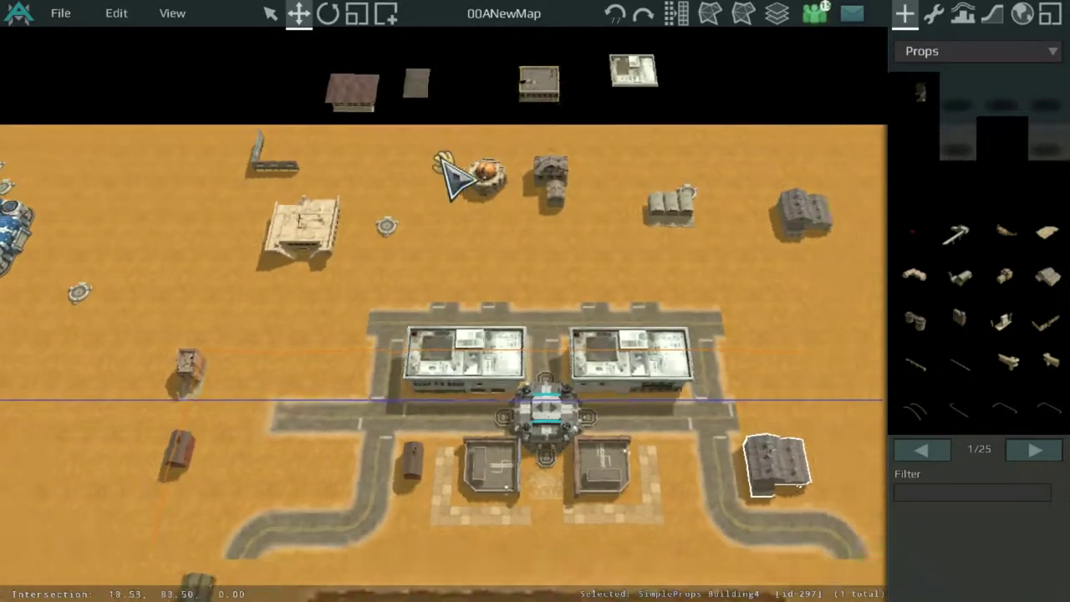
middle_drag(431, 147, 635, 210)
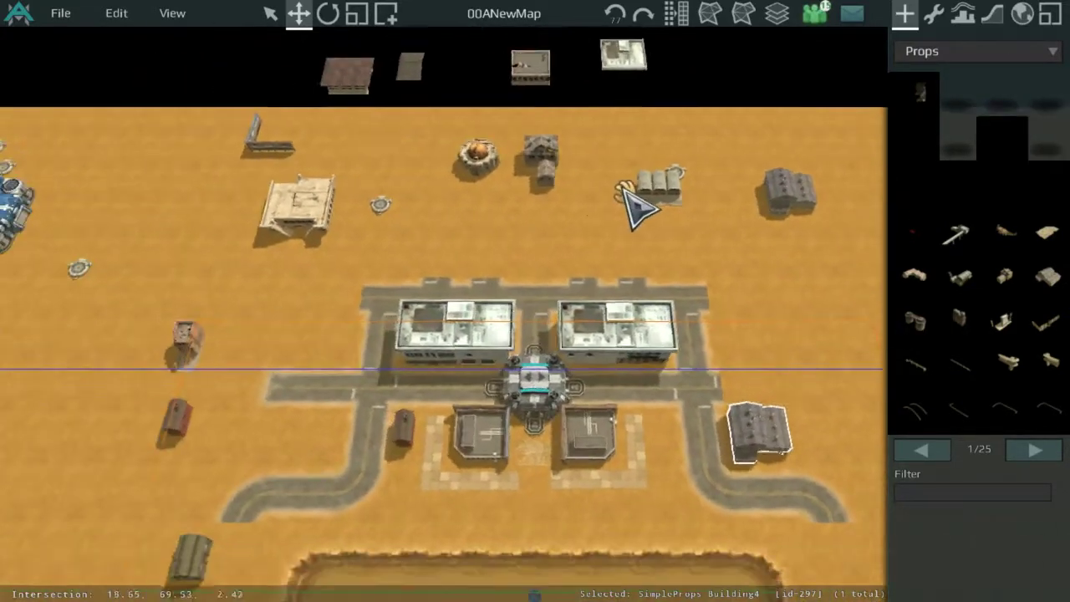
scroll(433, 204, up, 3)
scroll(456, 261, down, 2)
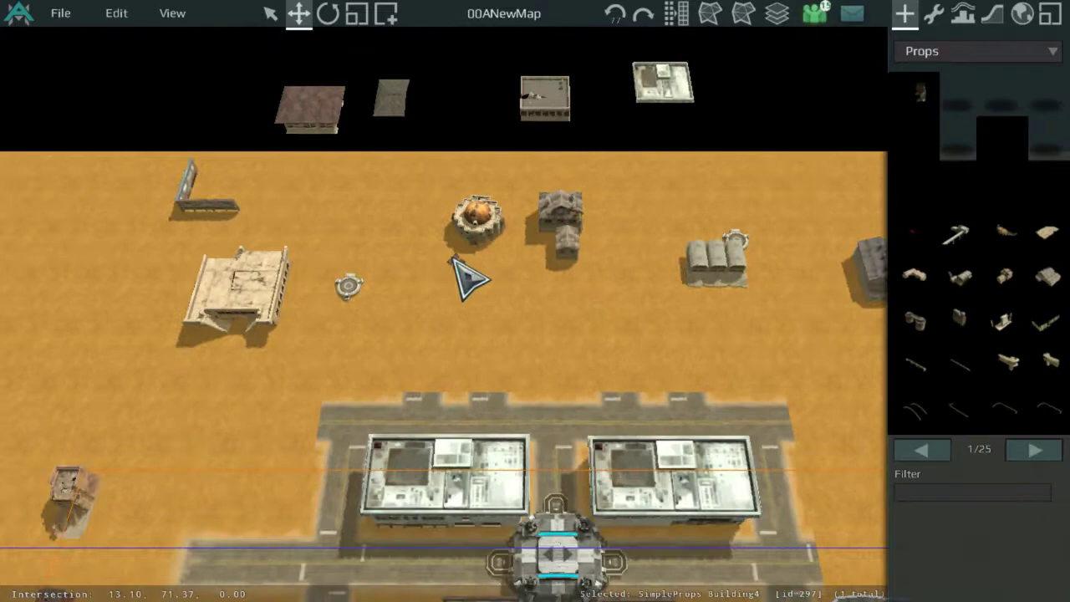
middle_drag(487, 330, 537, 143)
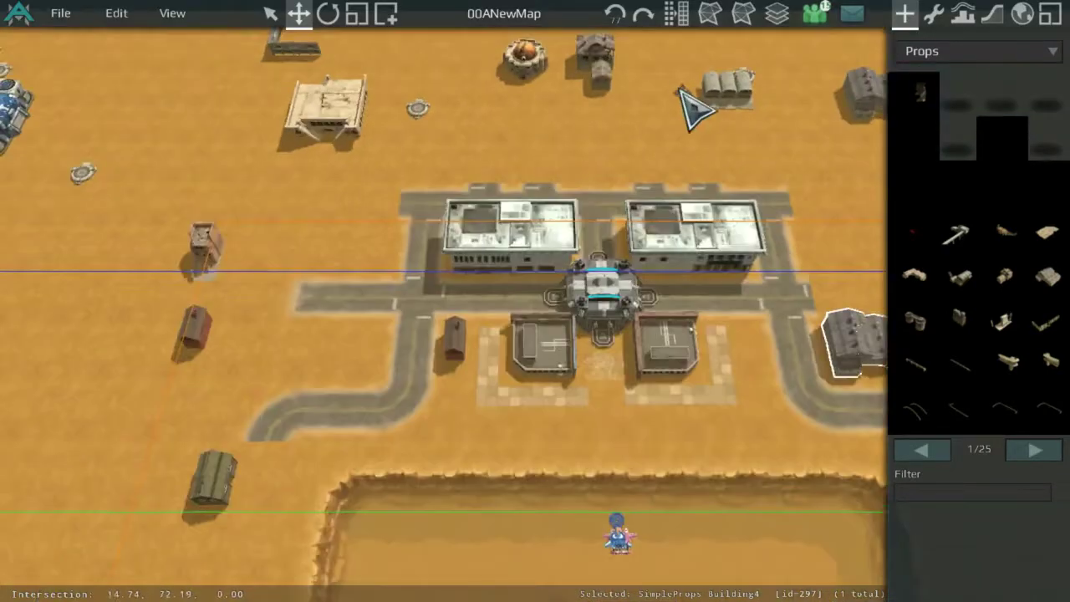
Switch to tile editing and place a straight road tile running north from the upper road's stub, rotated to line up with it
click(992, 14)
scroll(738, 306, up, 4)
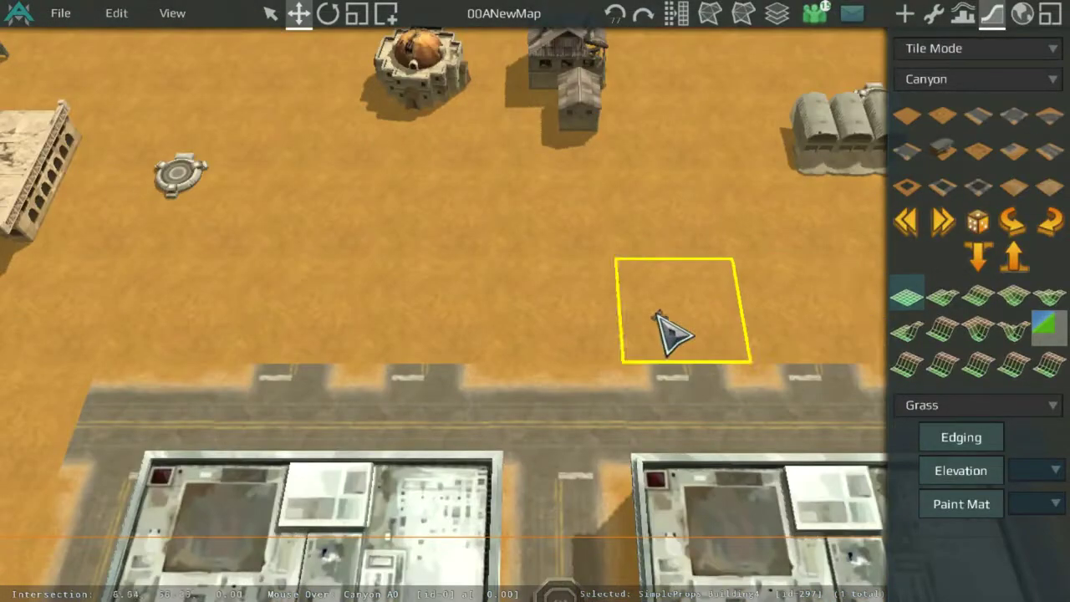
middle_drag(534, 331, 645, 394)
click(624, 420)
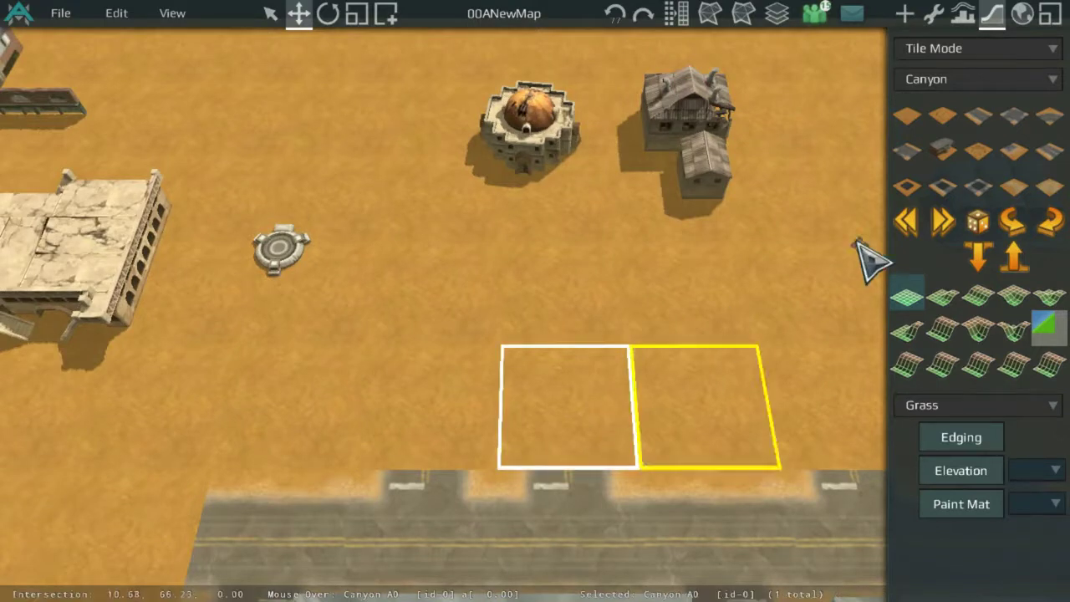
click(976, 116)
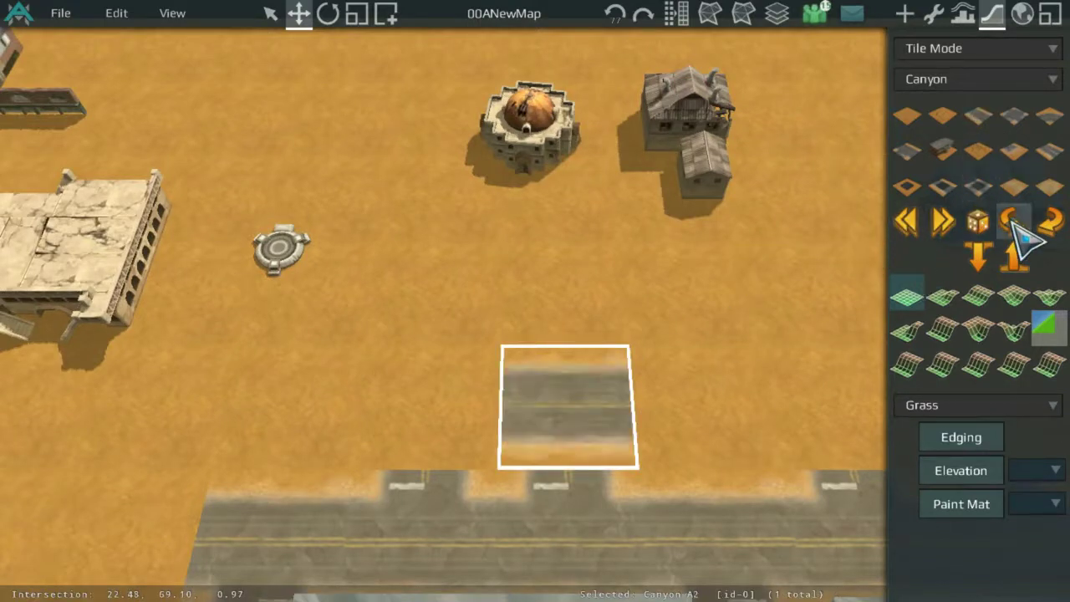
click(1011, 259)
Place a T-junction tile at the north end of the new road and another to its east, rotated to branch north
click(610, 338)
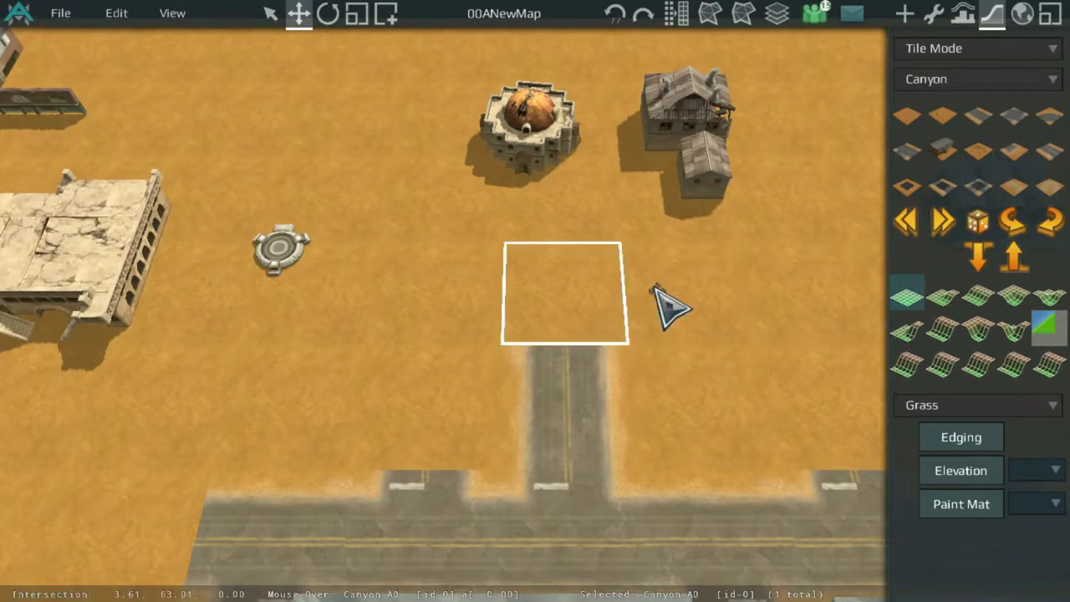
click(1011, 116)
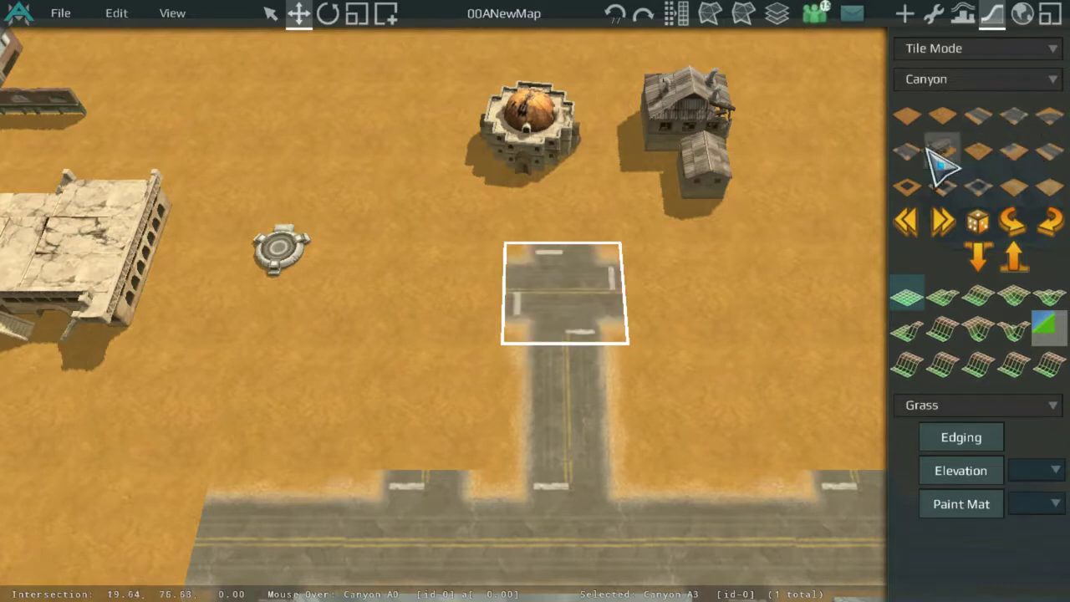
click(679, 296)
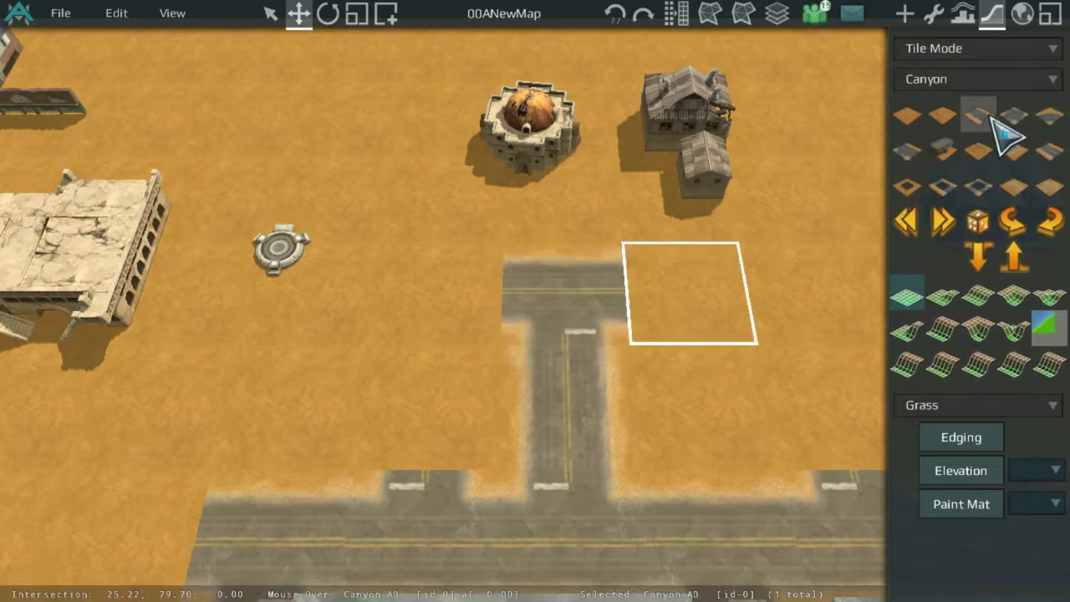
click(901, 147)
click(1011, 214)
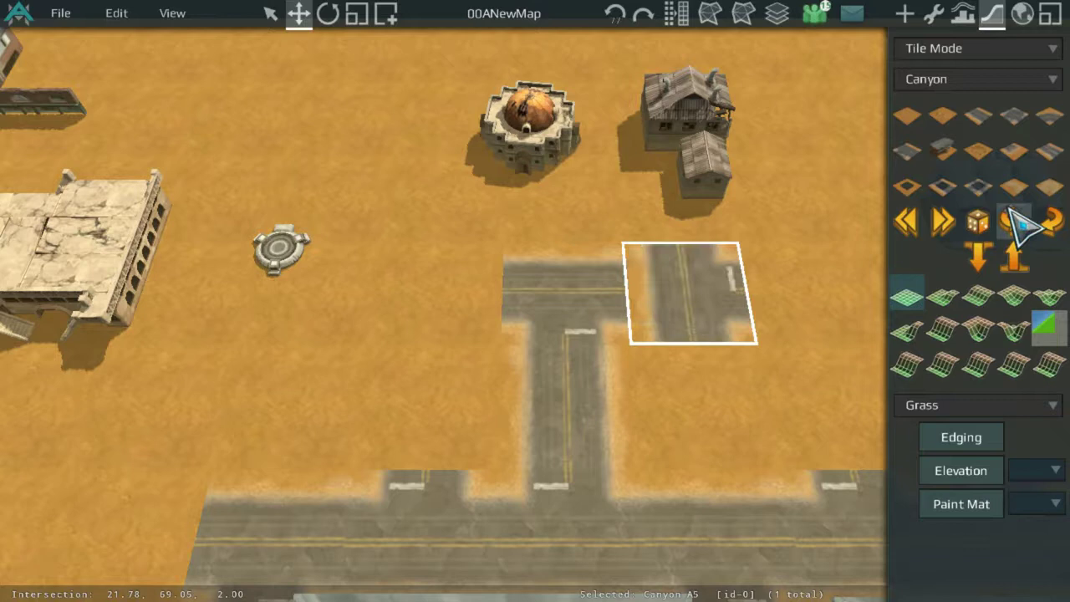
click(1012, 214)
Add a rotated straight road tile north of the eastern junction and turn the two tiles beyond it into four-way crossings
click(679, 240)
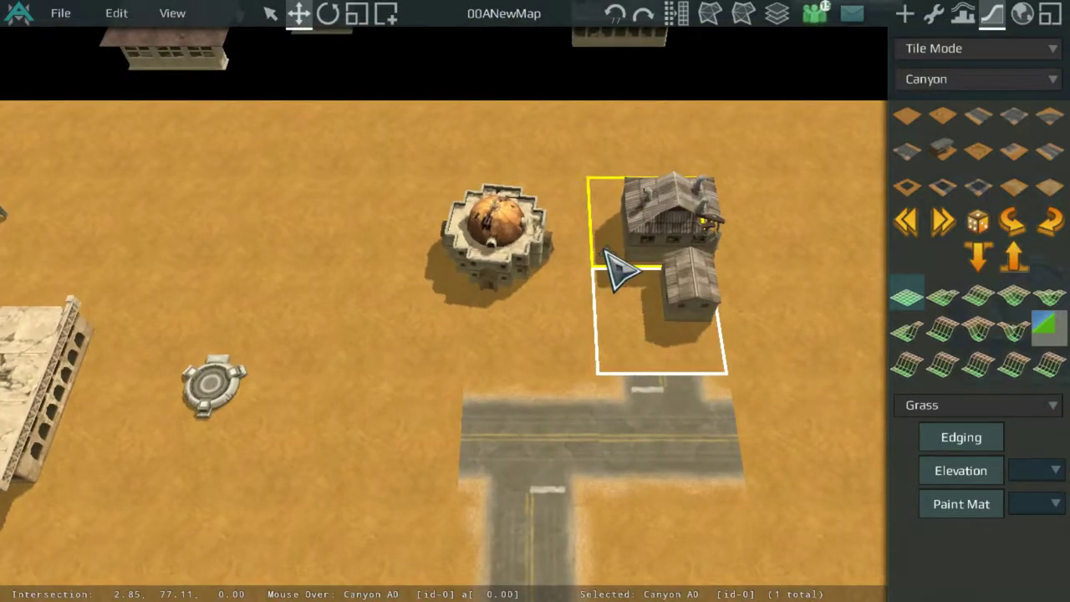
click(975, 115)
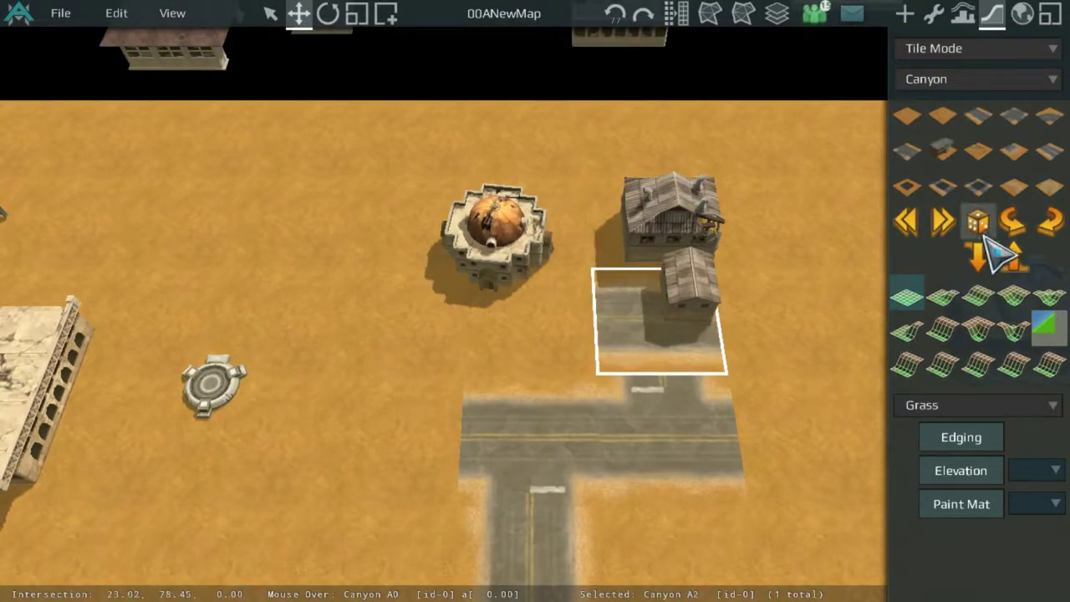
click(1013, 221)
click(618, 244)
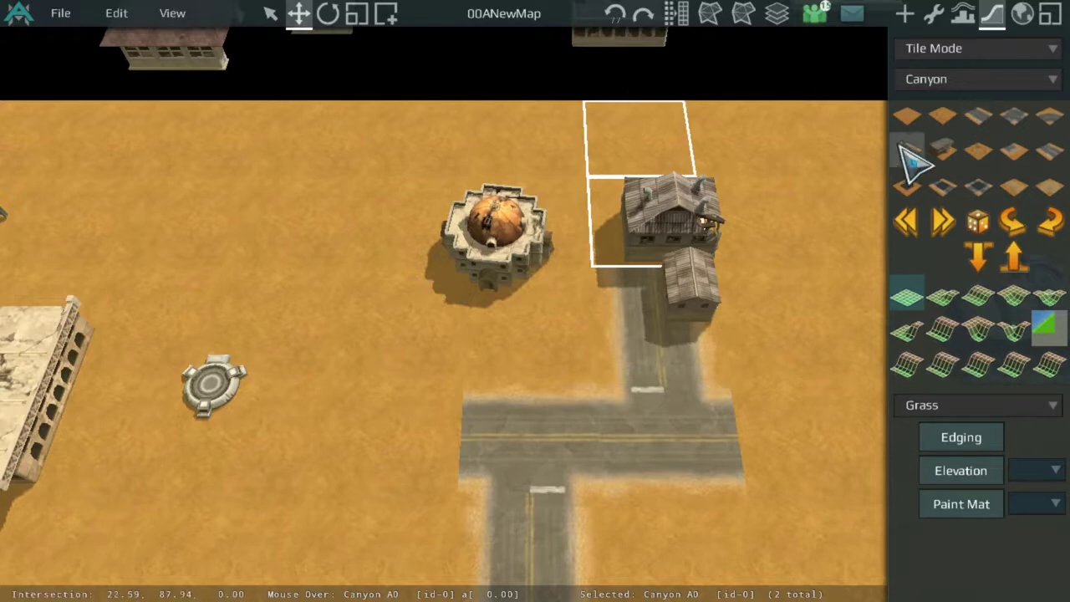
click(1014, 117)
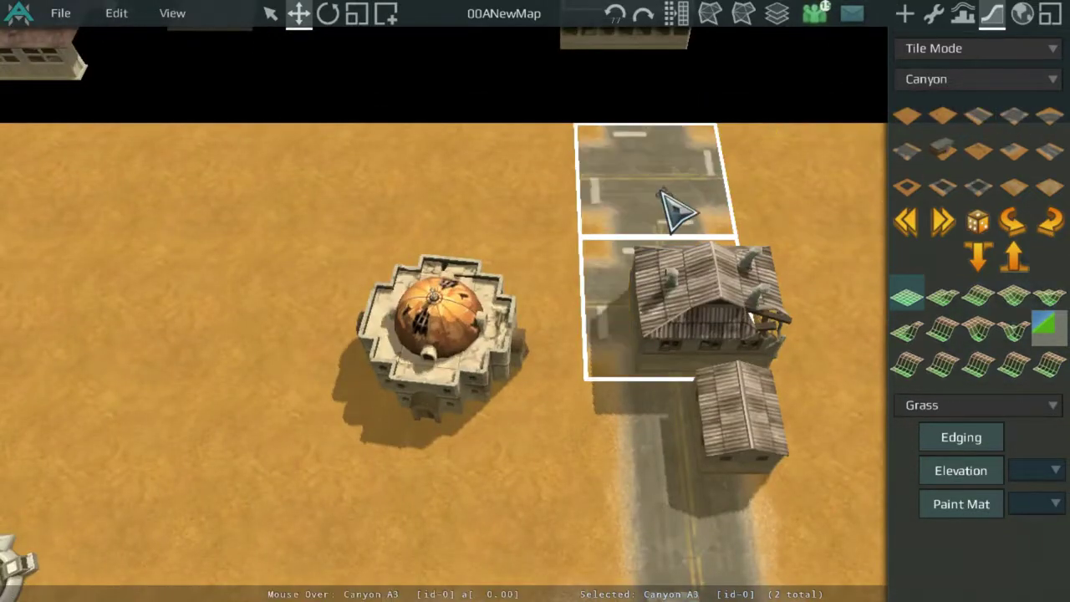
Turn the northernmost road tile into a T-junction and make the tile directly south of it a four-way crossing
click(920, 148)
middle_drag(827, 239, 675, 221)
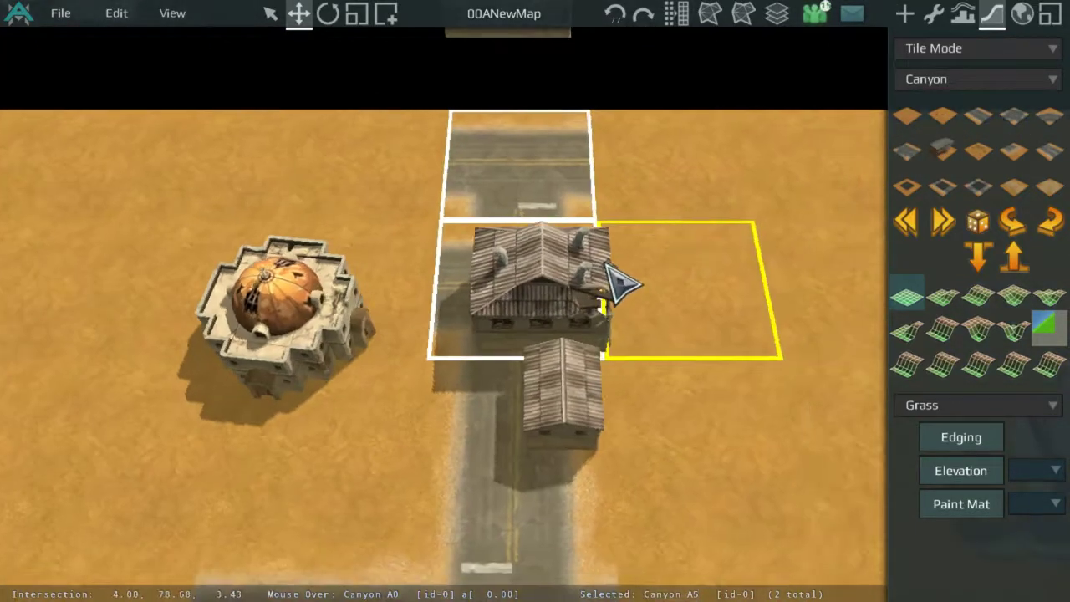
middle_drag(603, 258, 839, 321)
click(727, 370)
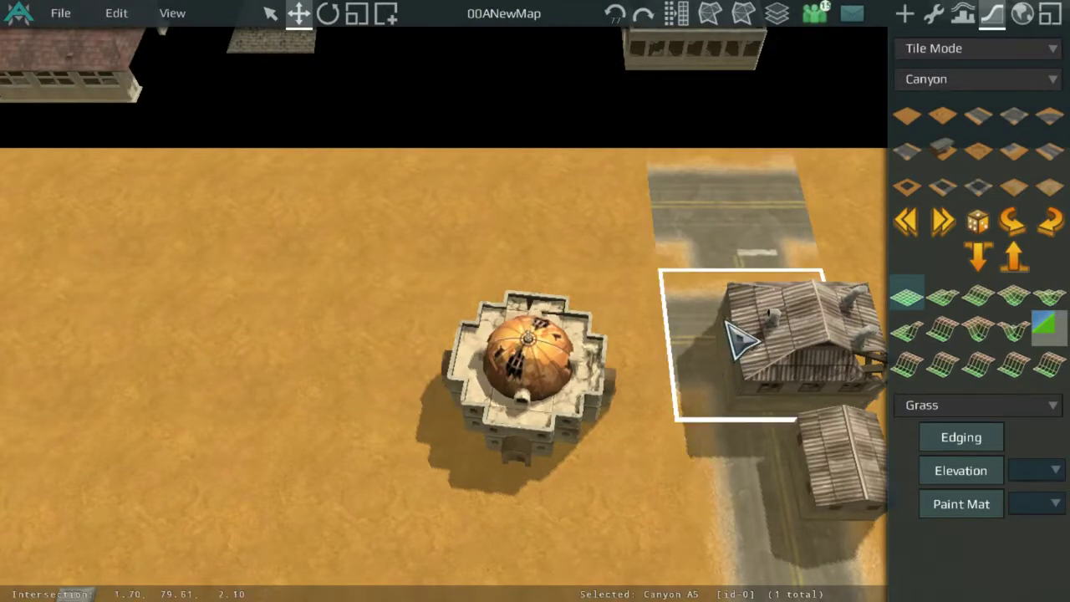
click(1007, 114)
Place a rotated straight road tile north of the eastern road stub and a T-junction above it, joining the upper cross road
scroll(836, 271, down, 2)
middle_drag(828, 282, 669, 117)
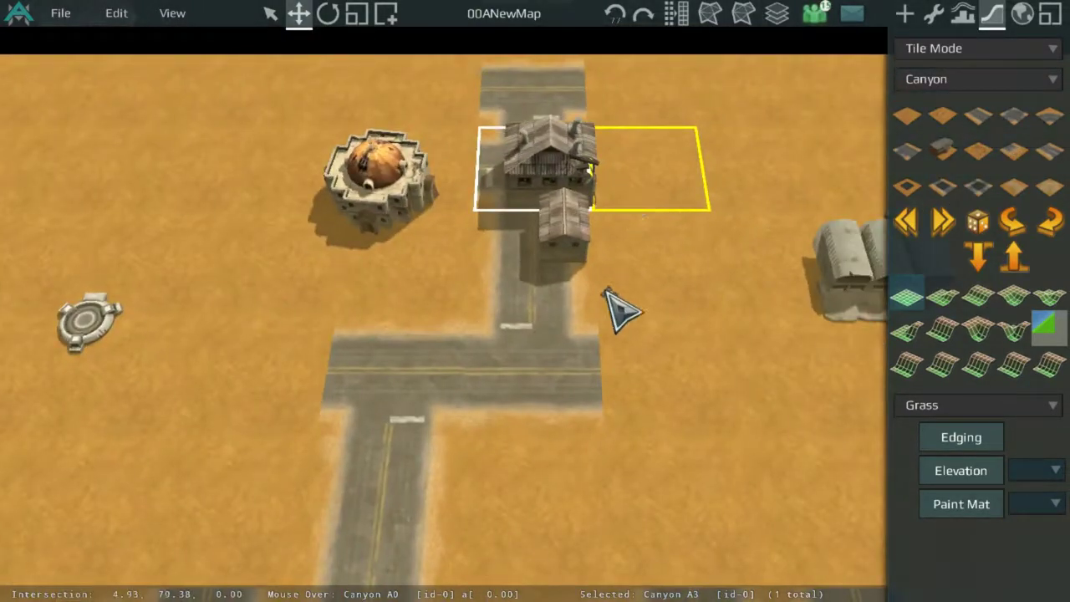
middle_drag(606, 291, 648, 34)
middle_drag(699, 304, 648, 259)
scroll(664, 276, down, 3)
click(628, 346)
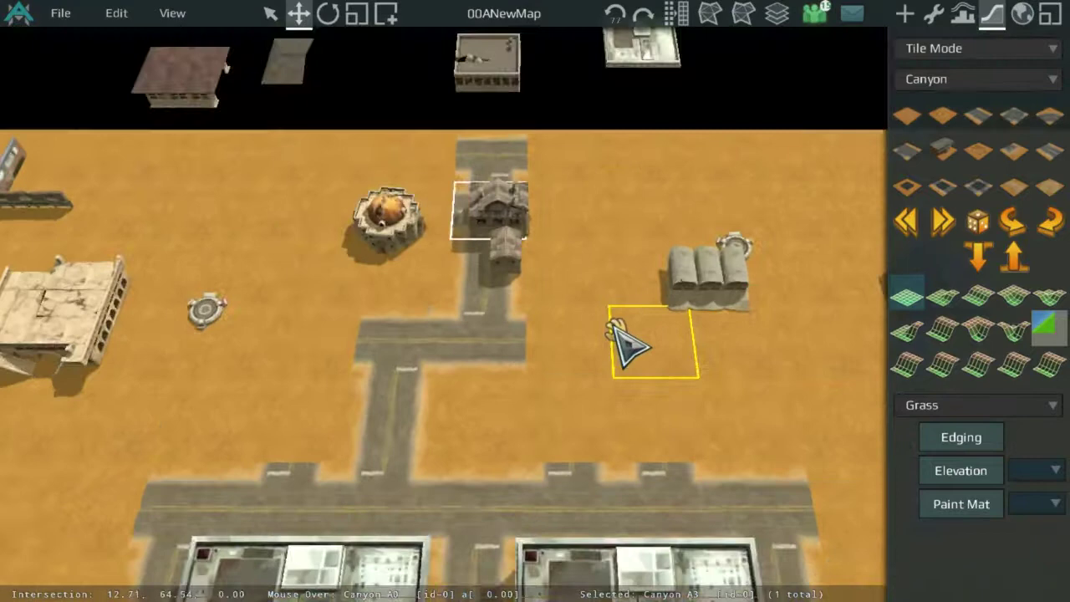
scroll(628, 298, up, 3)
click(978, 152)
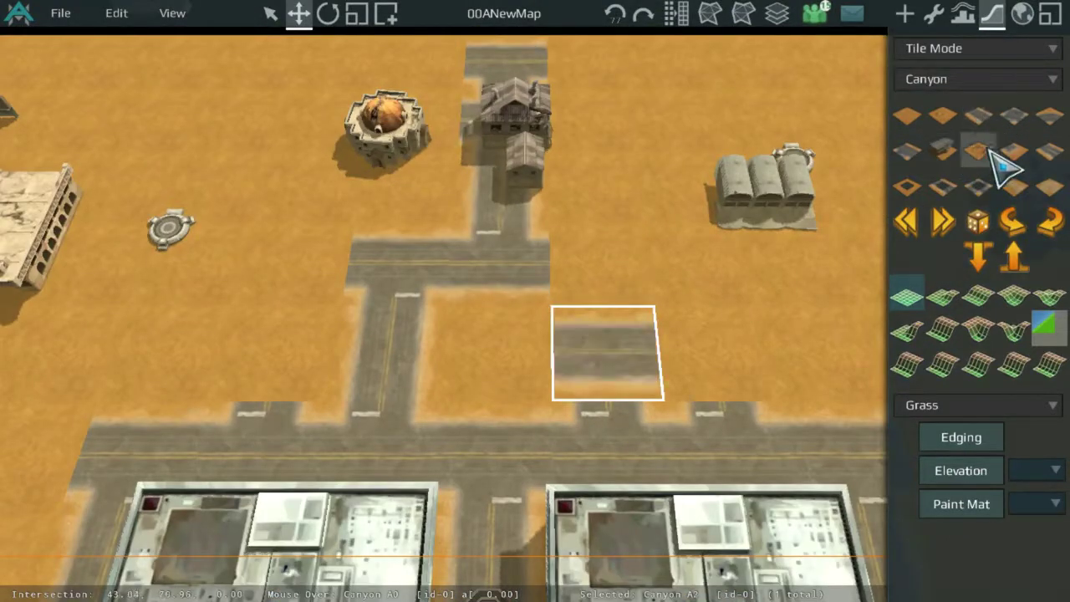
click(1020, 228)
click(610, 271)
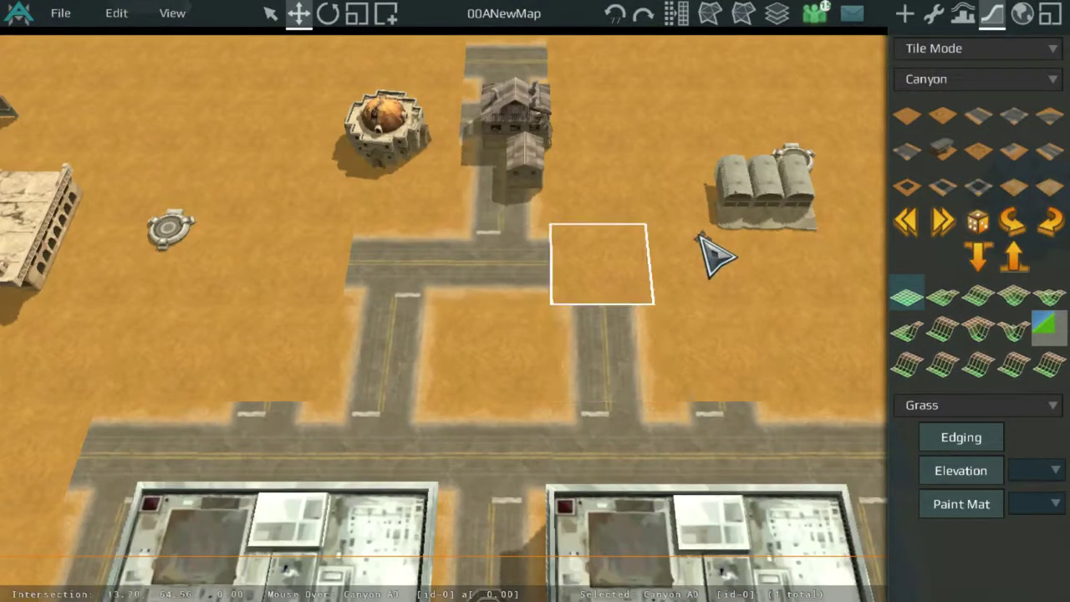
click(948, 153)
click(916, 151)
Add curved road tiles at the east and west ends of the upper cross road, rotated so both bend south
scroll(657, 191, down, 3)
middle_drag(627, 385, 580, 260)
middle_drag(518, 155, 687, 443)
middle_drag(698, 190, 652, 384)
middle_drag(640, 248, 597, 528)
middle_drag(640, 394, 393, 244)
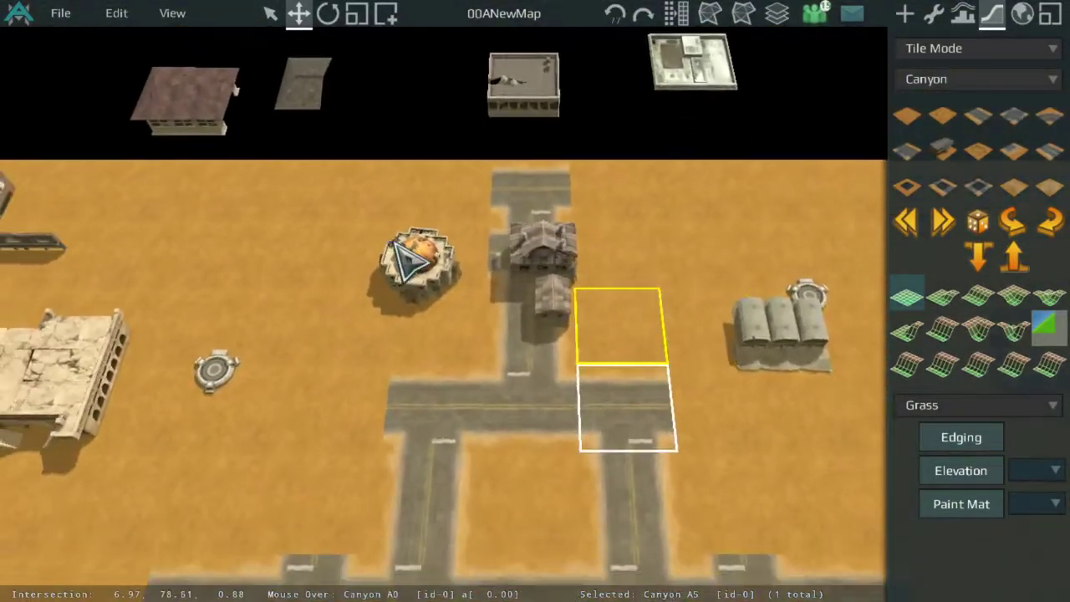
scroll(574, 262, up, 3)
click(628, 366)
key(s)
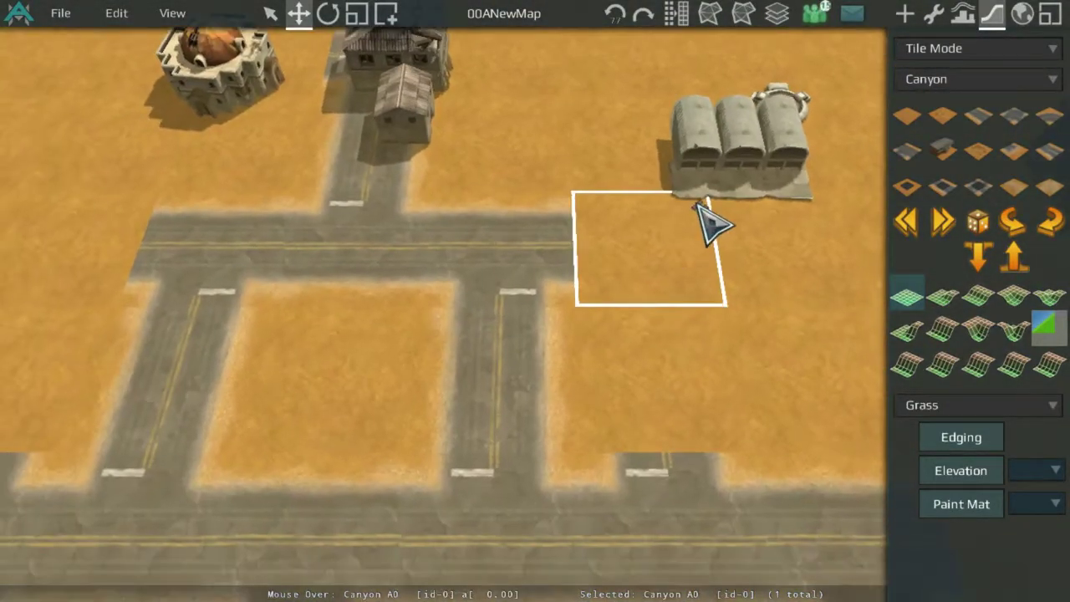
scroll(693, 238, down, 2)
key(a)
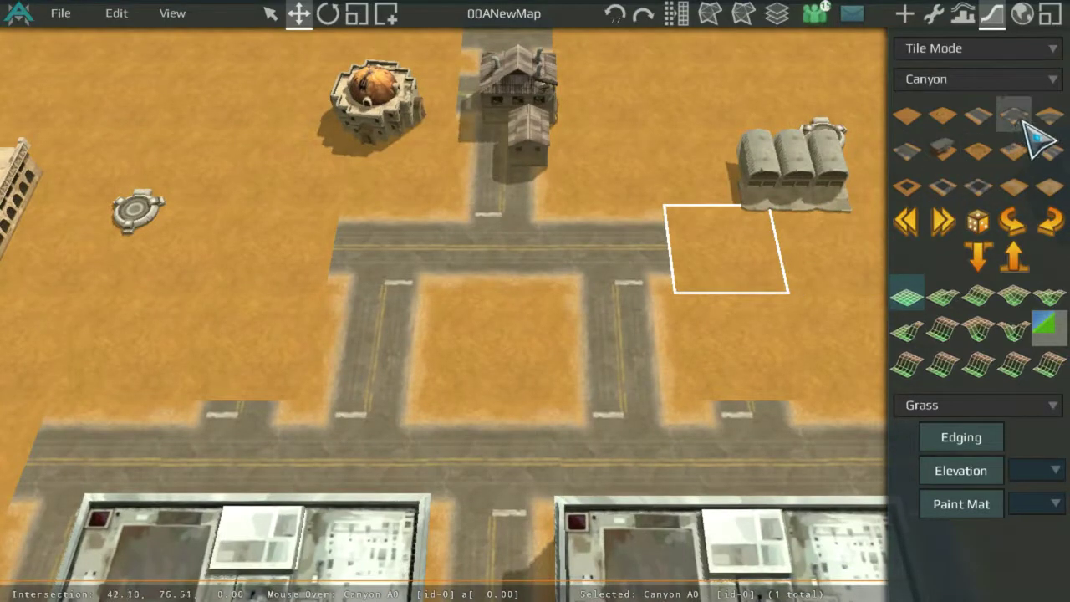
click(1036, 116)
click(1020, 216)
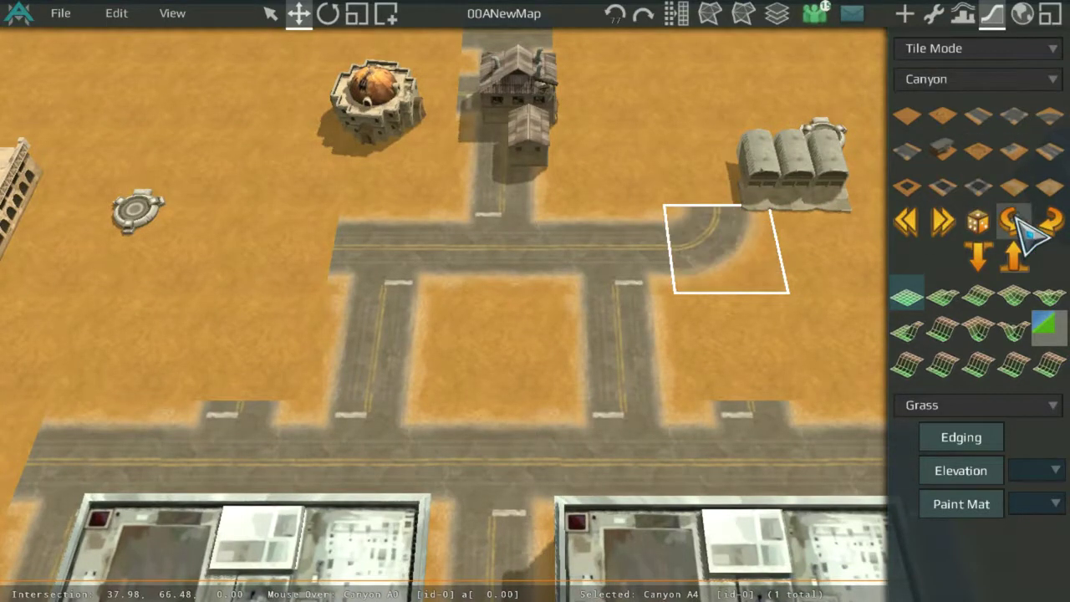
click(339, 280)
click(1036, 111)
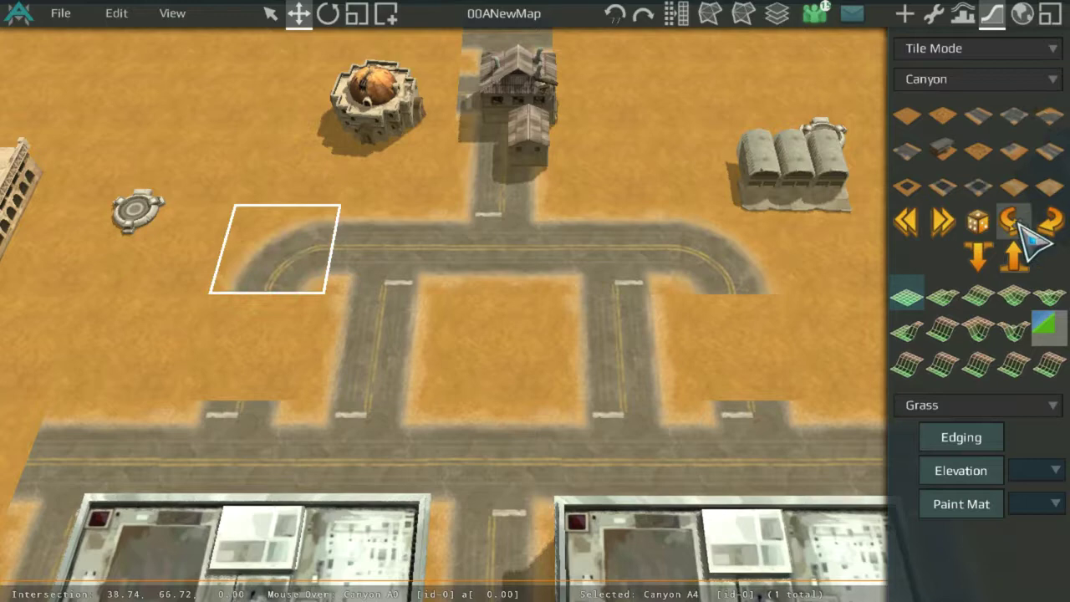
Place straight road tiles below both curves, rotated north-south to connect with the stubs of the lower road
click(749, 334)
click(974, 118)
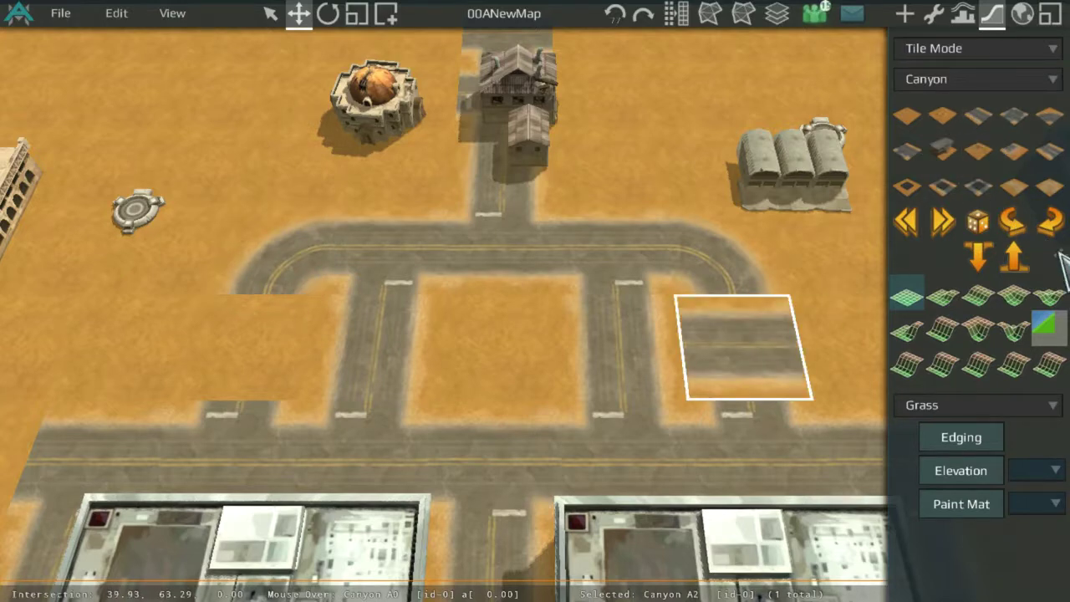
click(1021, 219)
middle_drag(539, 263, 804, 261)
click(650, 314)
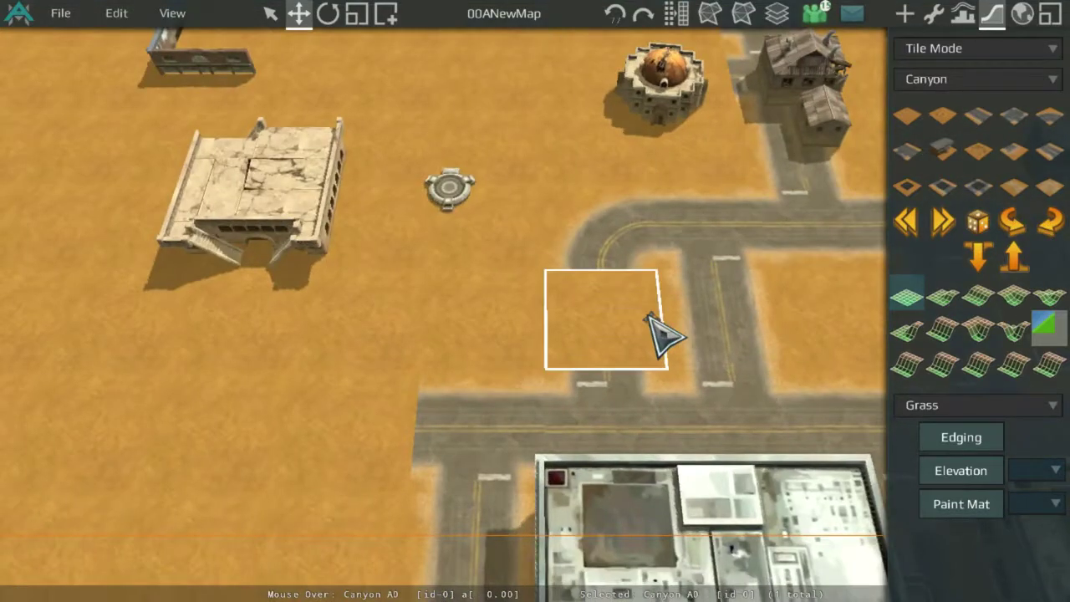
click(988, 113)
middle_drag(759, 293, 612, 165)
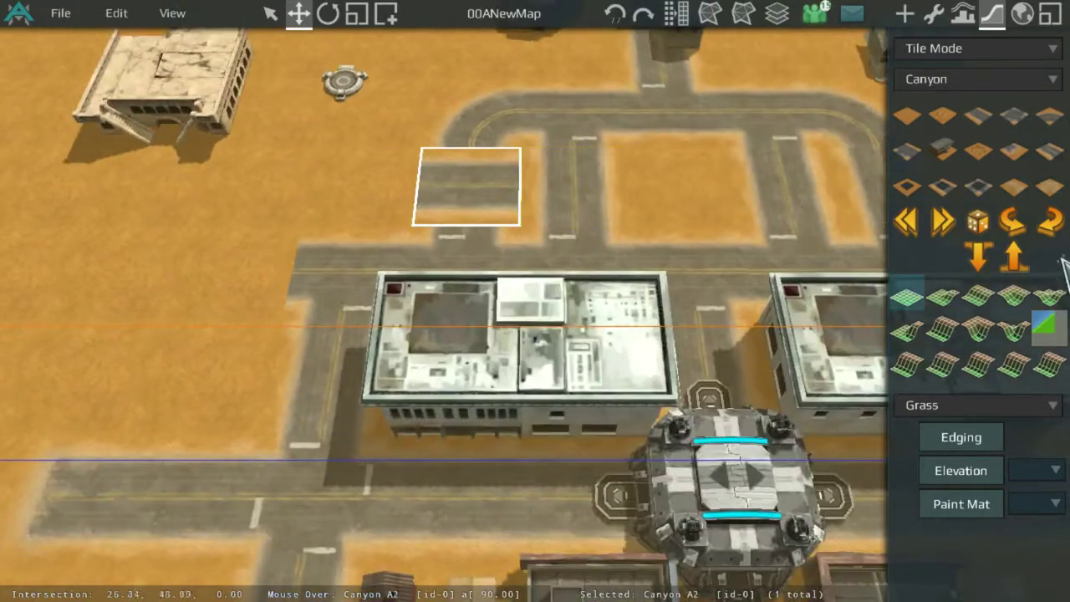
click(1011, 221)
Look over the road loop, the fortress surroundings and the spare buildings beyond the map's northern edge
scroll(663, 240, down, 3)
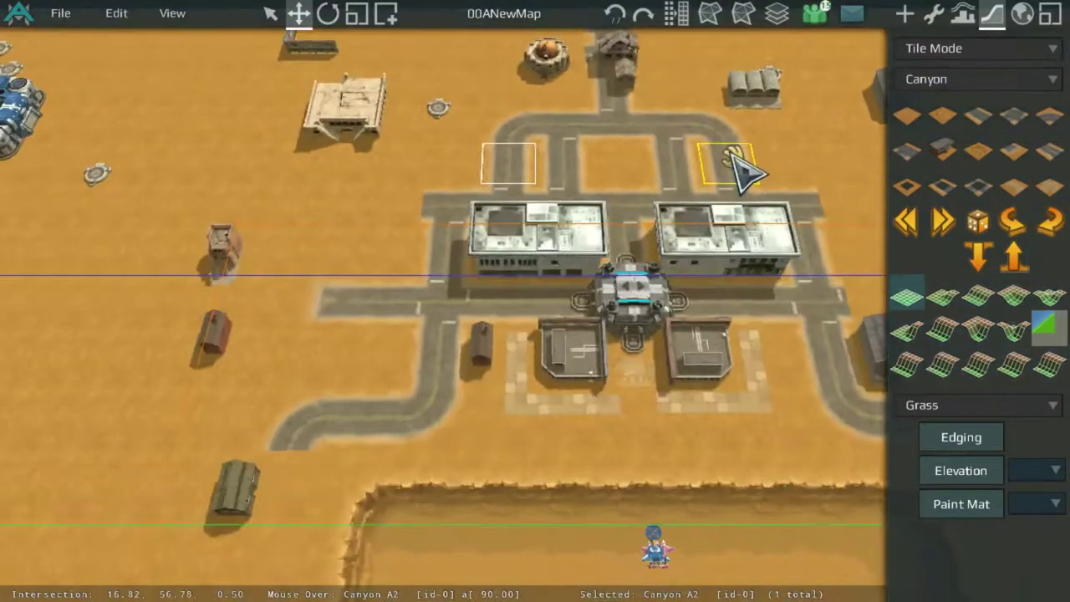
scroll(730, 151, down, 2)
middle_drag(727, 153, 637, 310)
scroll(622, 142, up, 5)
scroll(627, 334, up, 3)
scroll(525, 373, down, 1)
middle_drag(426, 368, 497, 231)
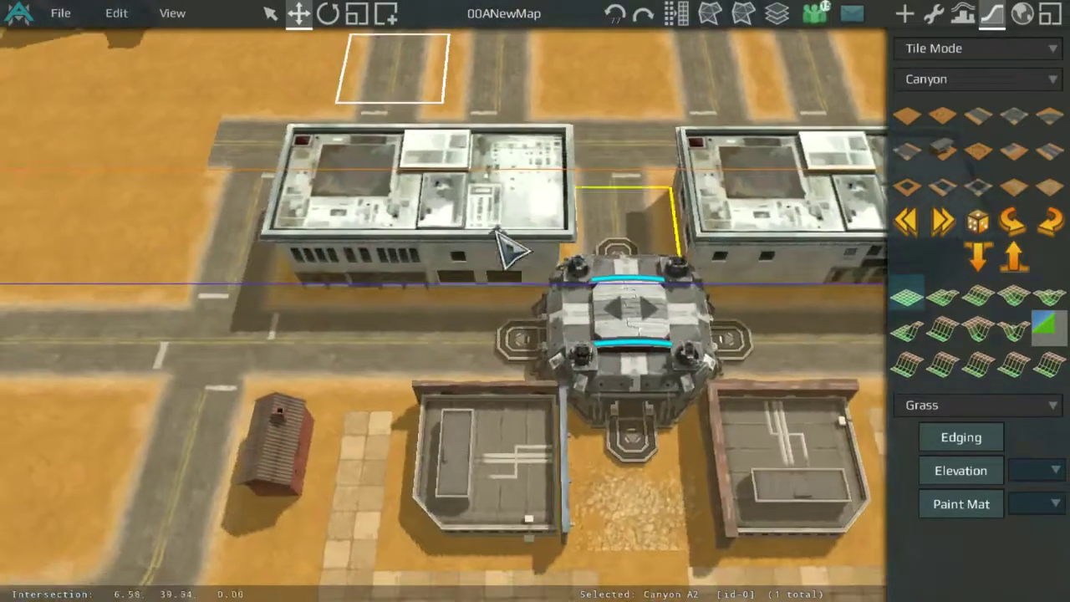
middle_drag(752, 214, 563, 280)
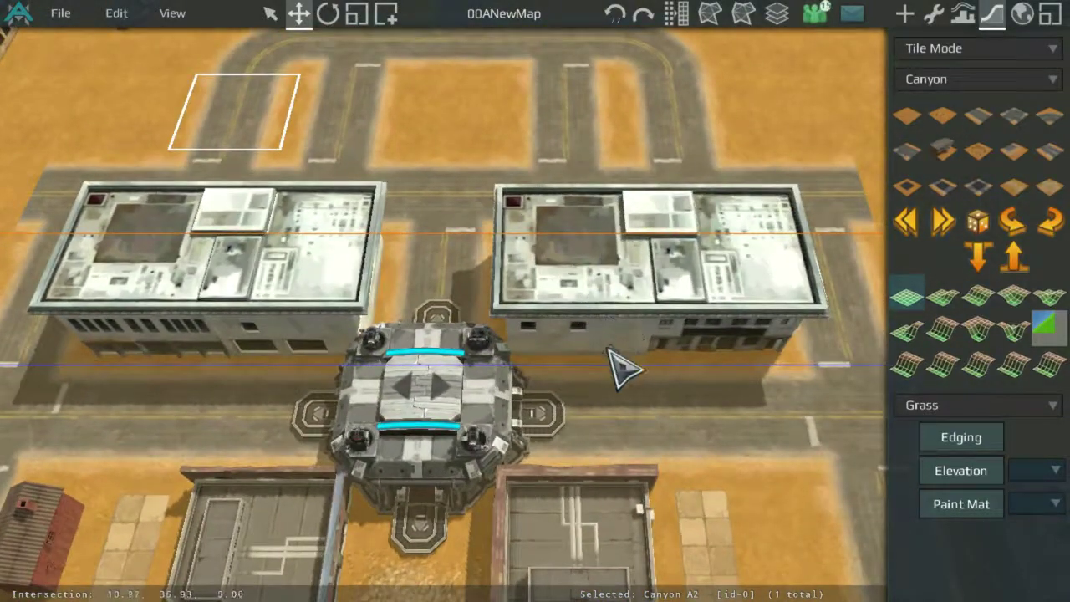
middle_drag(623, 367, 399, 294)
middle_drag(595, 156, 555, 535)
scroll(556, 394, down, 3)
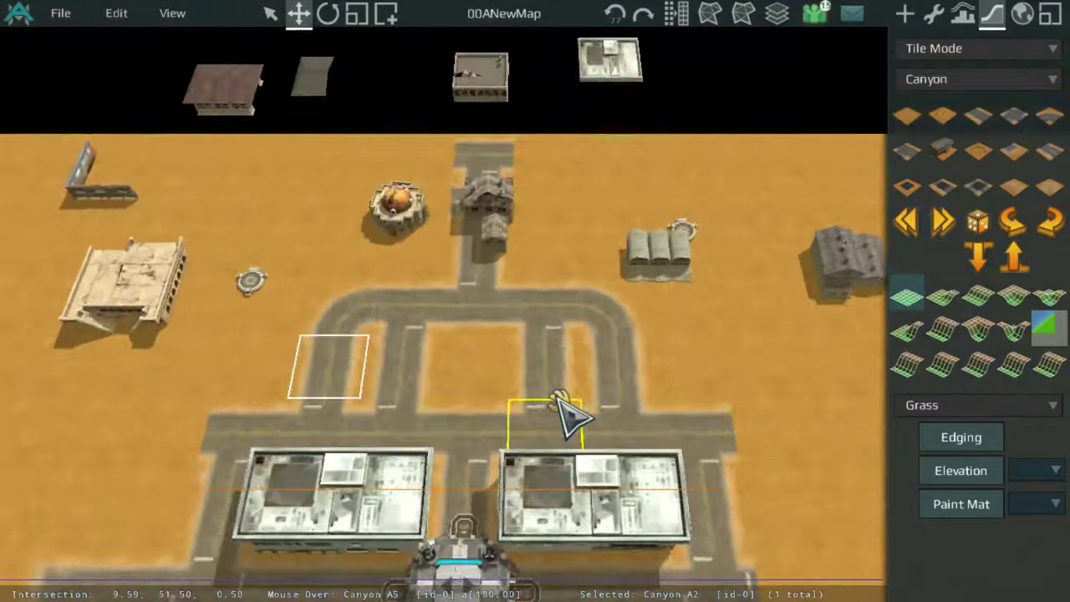
middle_drag(593, 201, 693, 439)
Switch to object editing and copy the spare red-roofed building with both roof halves to the area west of the red shed
click(936, 15)
scroll(644, 158, up, 5)
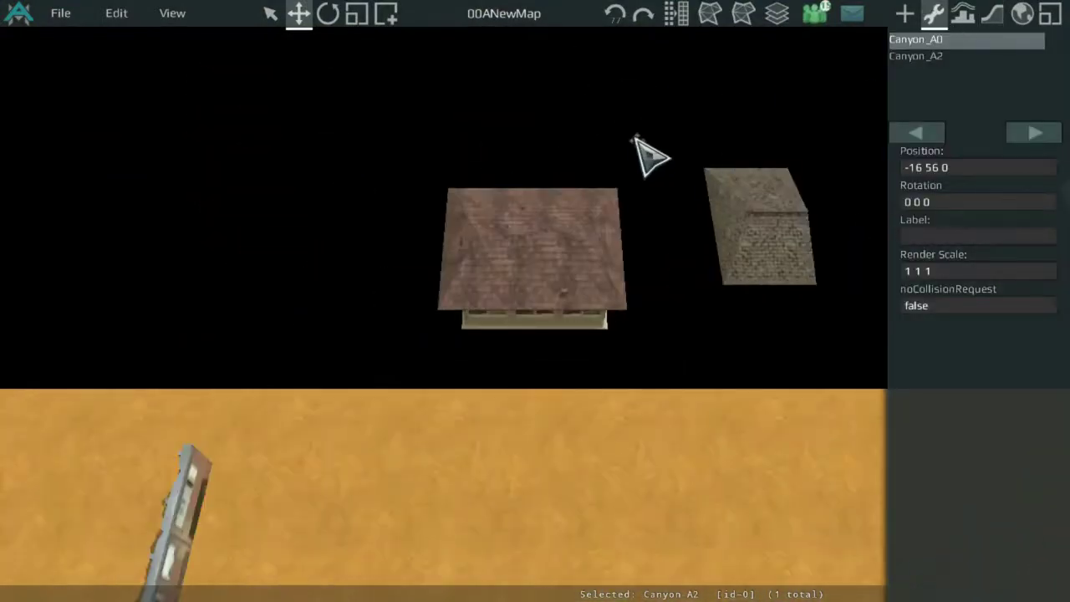
click(562, 360)
ctrl+click(656, 221)
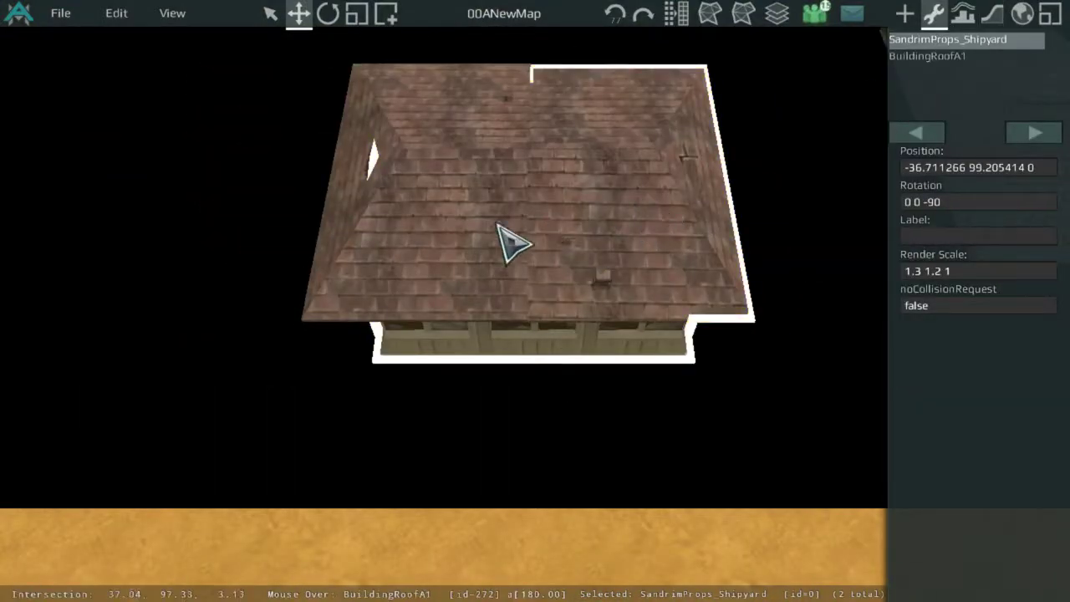
ctrl+click(426, 276)
drag(420, 268, 404, 71)
scroll(420, 268, down, 4)
middle_drag(420, 268, 404, 71)
drag(405, 71, 554, 284)
scroll(460, 169, up, 2)
middle_drag(461, 168, 554, 285)
drag(554, 285, 285, 286)
scroll(471, 276, down, 4)
scroll(300, 305, up, 3)
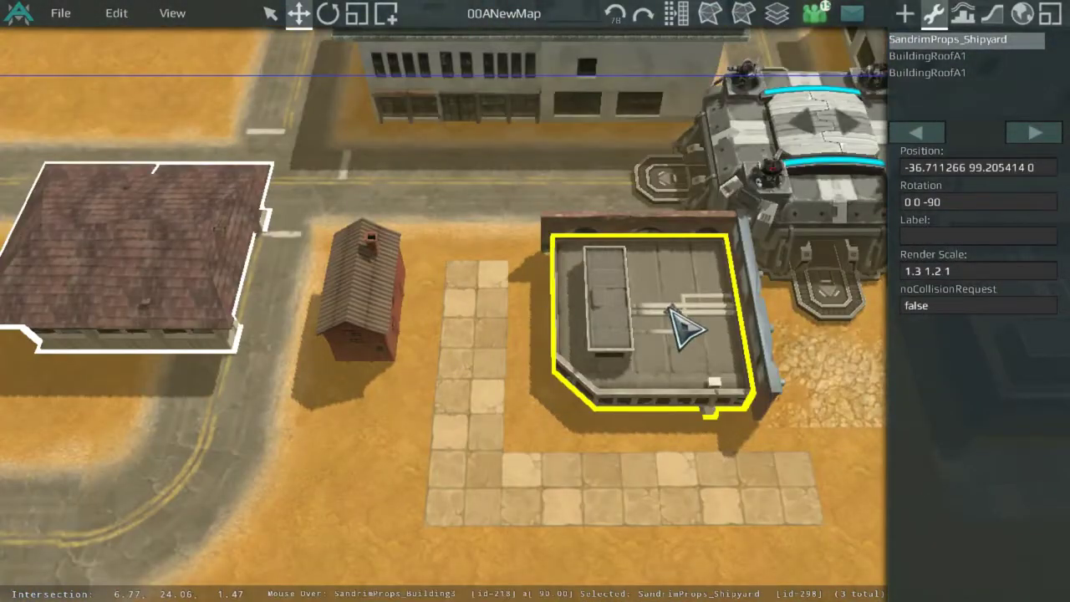
Duplicate the blue wall facade east of the flat-roofed building and line the copy up along its west side
click(652, 322)
drag(742, 310, 562, 308)
scroll(555, 306, up, 4)
middle_drag(482, 226, 537, 378)
mouse_move(540, 383)
mouse_down()
mouse_move(547, 377)
mouse_move(552, 391)
mouse_up()
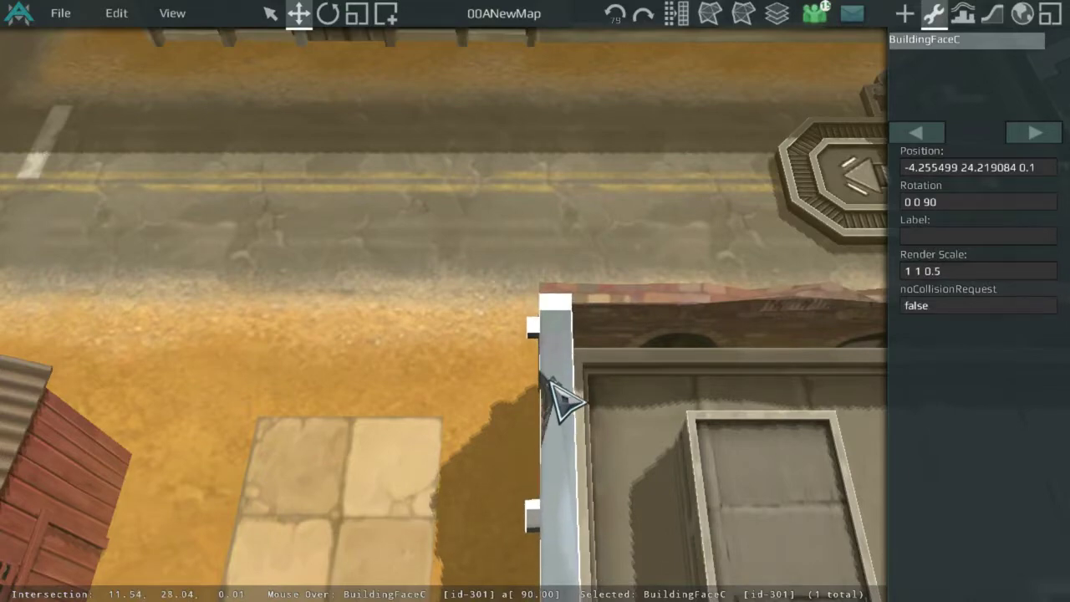
Duplicate the northern brick facade, rotate the copy 180 degrees and fit it along the building's south side
key(Escape)
middle_drag(758, 298, 506, 93)
click(516, 83)
drag(516, 83, 537, 248)
key(r)
key(r)
key(Escape)
middle_drag(718, 293, 513, 237)
drag(554, 304, 522, 297)
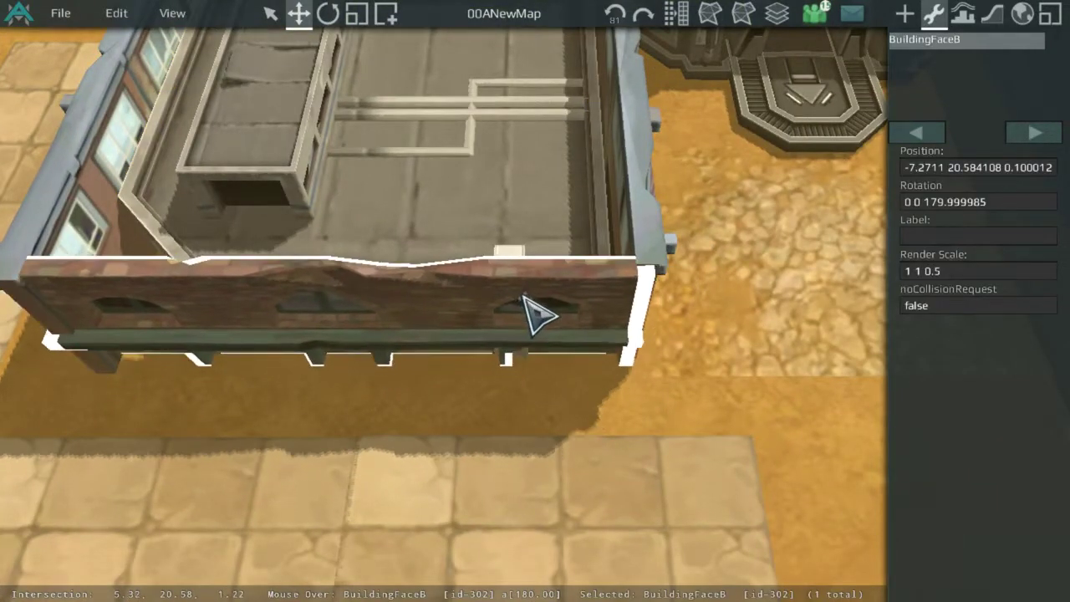
Delete the flat-roofed building enclosed by the four facade walls
click(537, 404)
scroll(518, 391, down, 5)
click(526, 263)
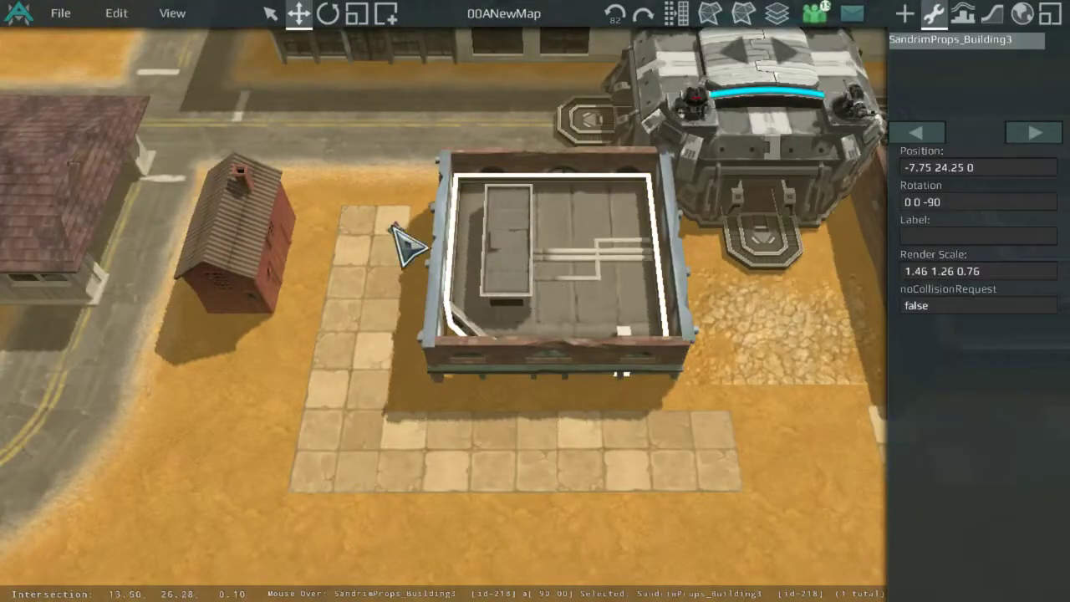
middle_drag(392, 224, 510, 304)
key(Delete)
Select the copied red-roofed building with both roof halves and fit it inside the four facade walls
click(290, 341)
shift+click(285, 221)
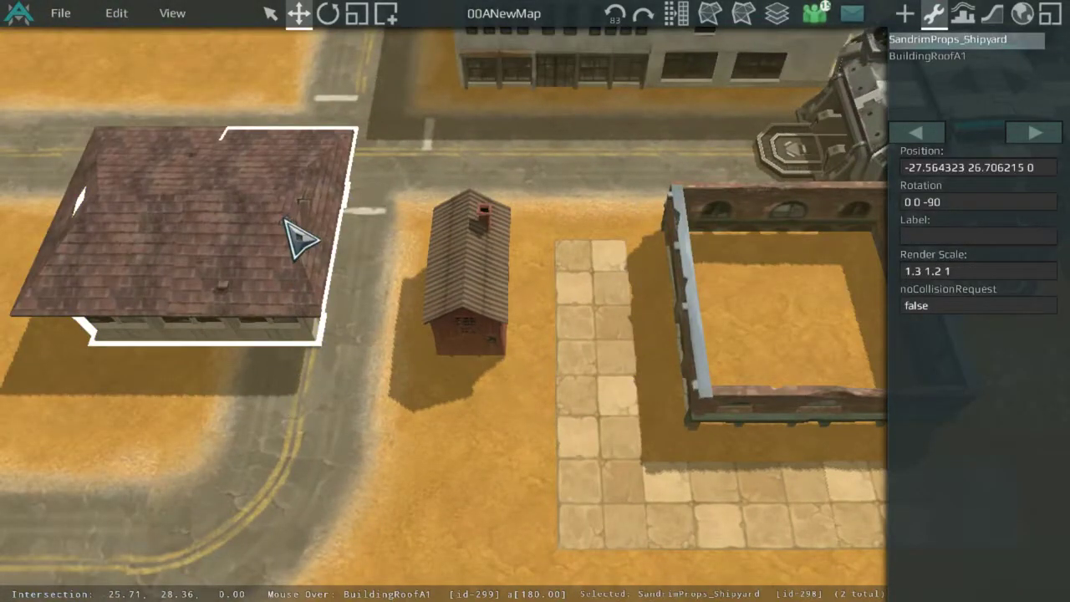
shift+click(149, 222)
drag(149, 222, 506, 306)
key(d)
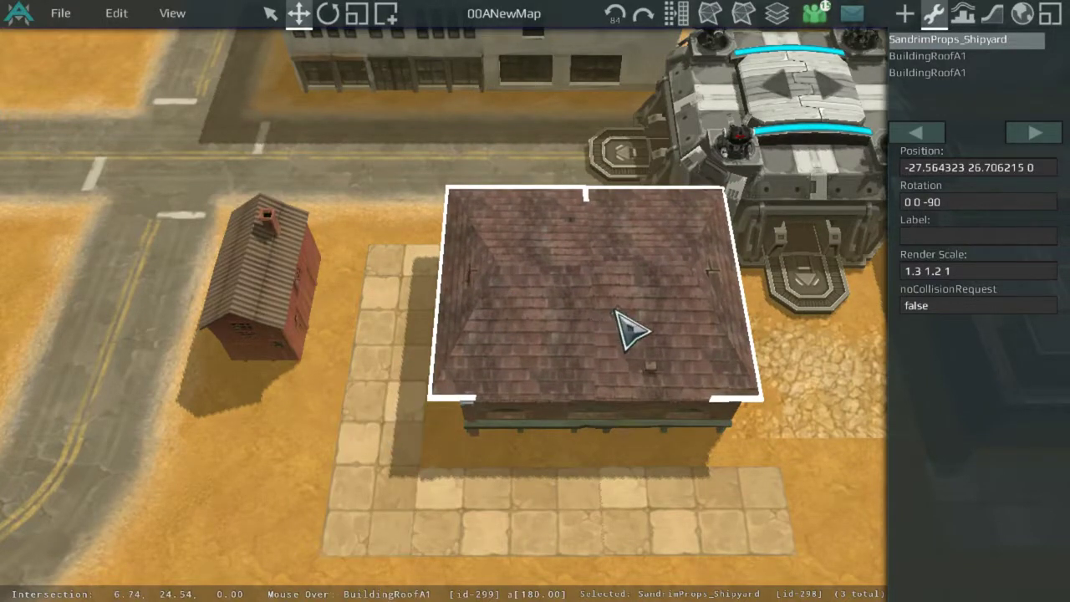
drag(633, 330, 635, 330)
key(Escape)
scroll(468, 243, down, 5)
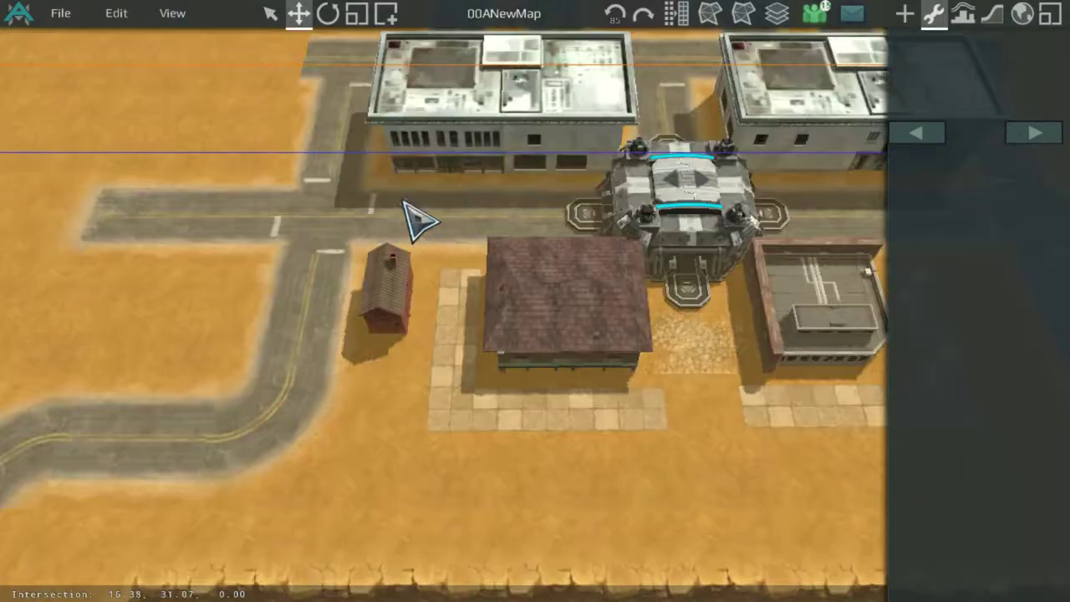
Inspect the buildings beside the fortress, the road loop and the domed building near the northern road
key(Right)
scroll(415, 230, up, 3)
middle_drag(688, 323, 434, 315)
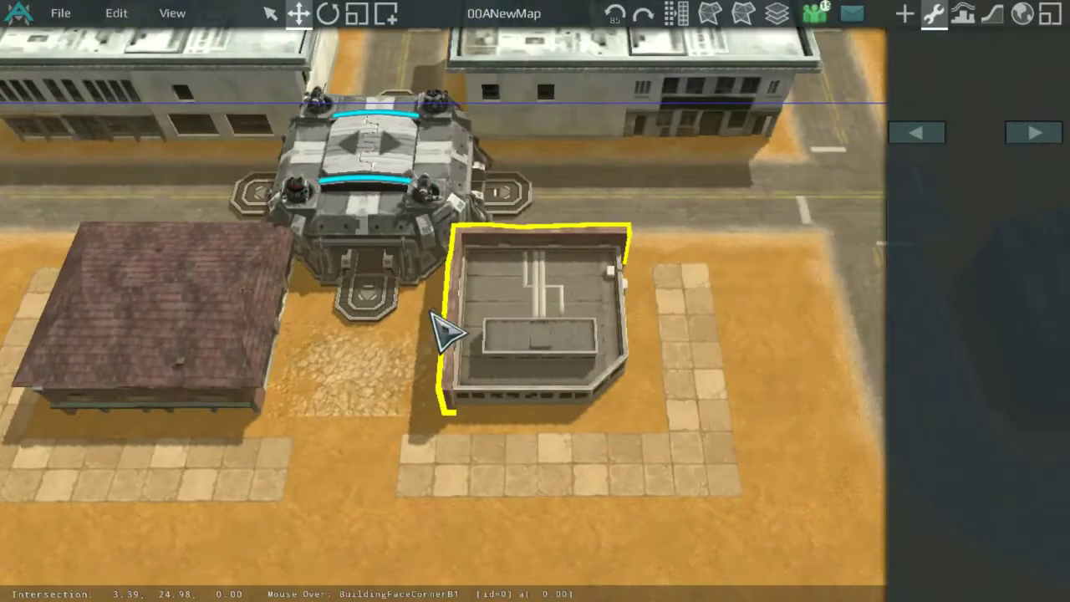
middle_drag(309, 351, 709, 175)
scroll(603, 197, down, 4)
scroll(550, 351, up, 4)
middle_drag(528, 163, 508, 248)
scroll(605, 177, down, 4)
middle_drag(604, 177, 551, 455)
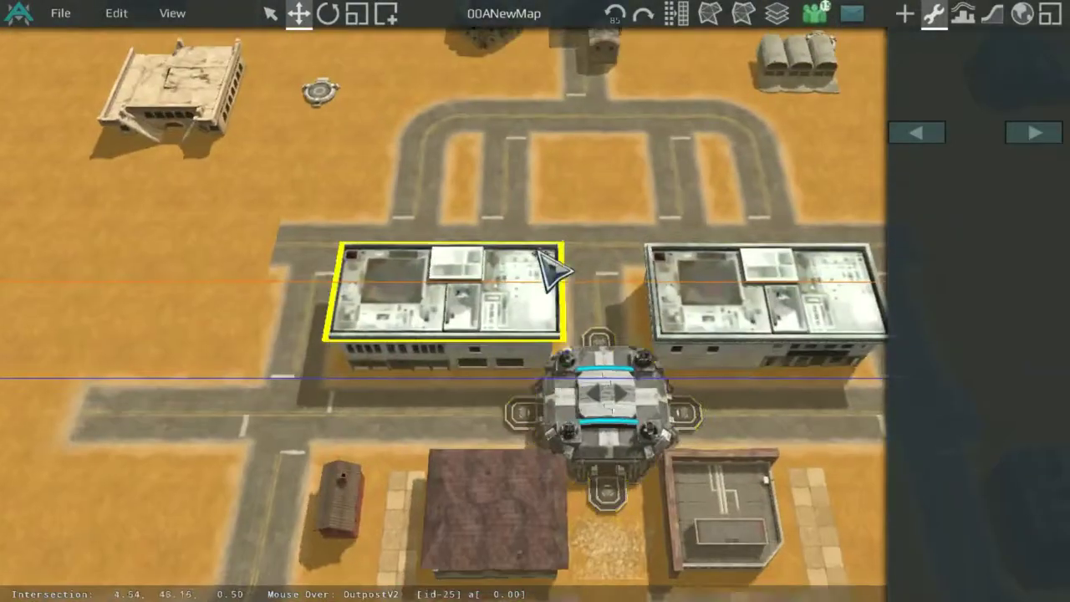
middle_drag(401, 283, 891, 378)
middle_drag(679, 305, 552, 368)
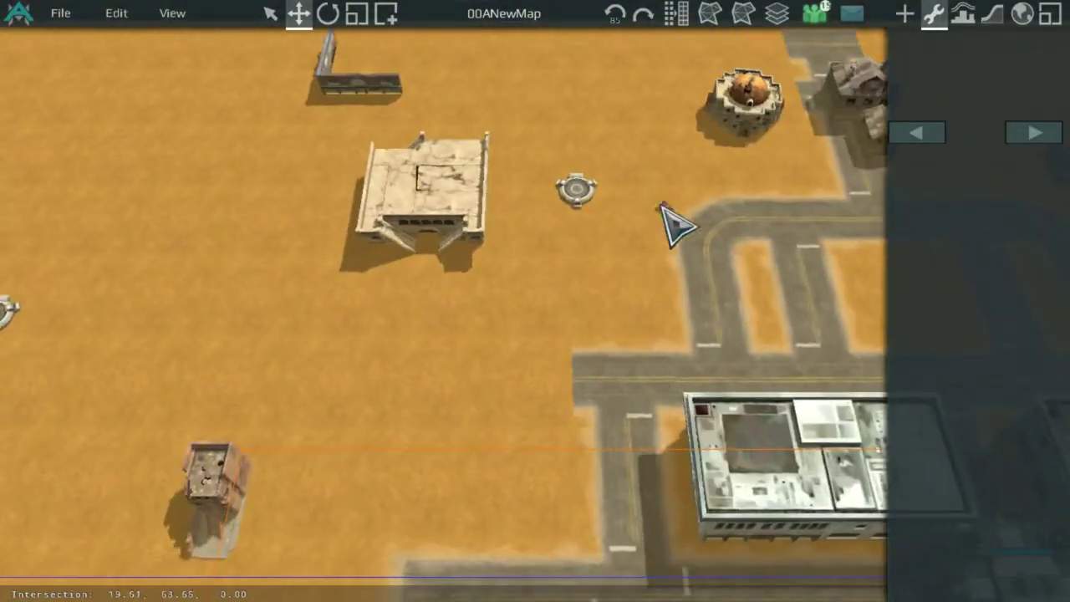
scroll(710, 152, up, 3)
middle_drag(710, 152, 393, 339)
scroll(609, 167, down, 1)
scroll(625, 185, up, 2)
scroll(585, 256, down, 1)
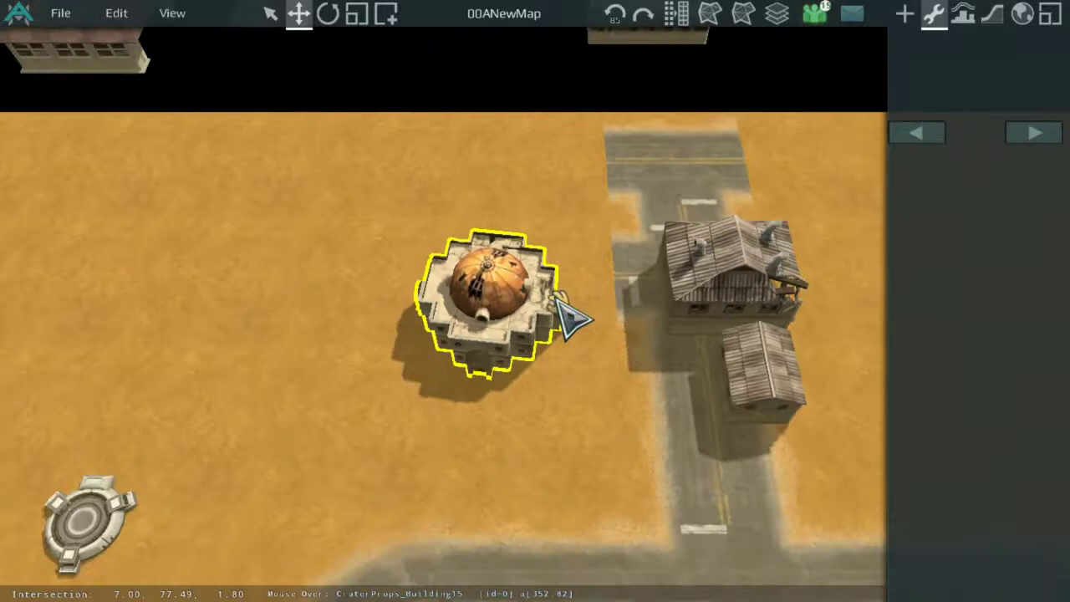
scroll(568, 315, up, 2)
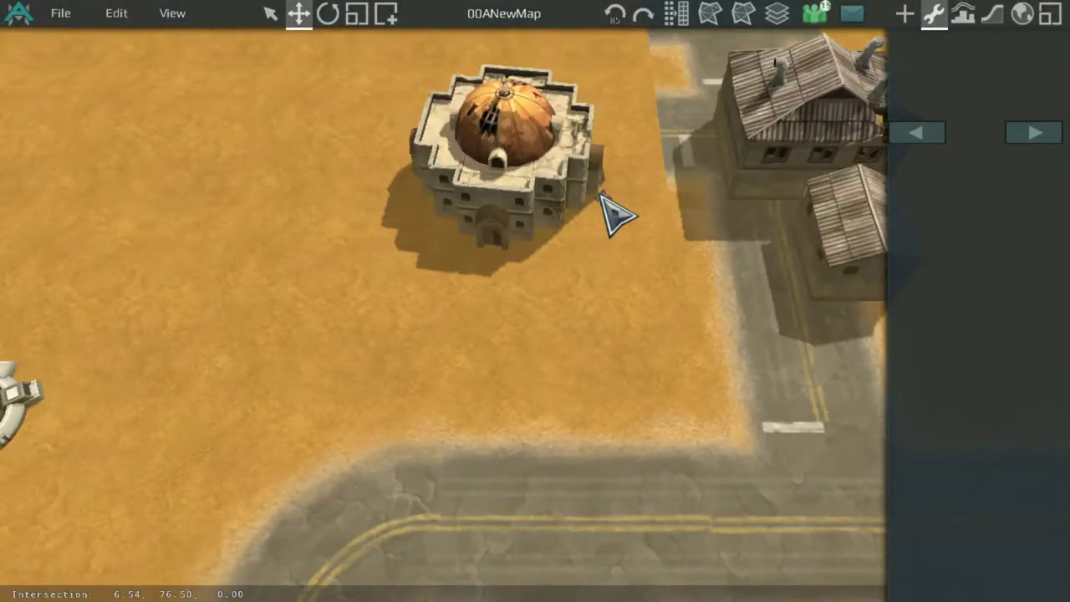
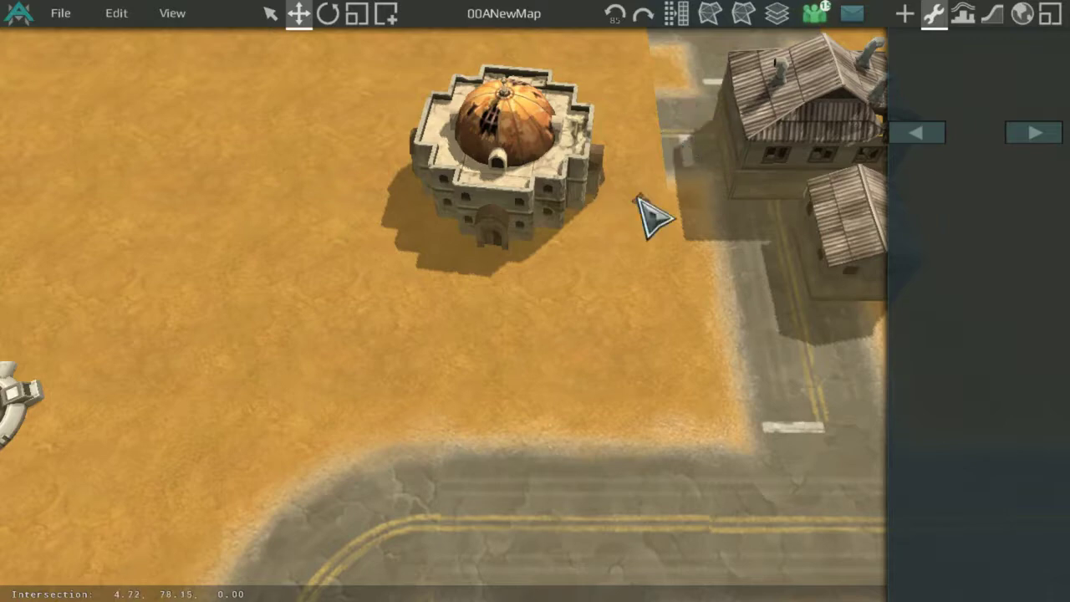
Move the wooden house on the northern road farther north toward the map edge
scroll(553, 356, down, 4)
middle_drag(574, 360, 728, 15)
middle_drag(645, 127, 495, 547)
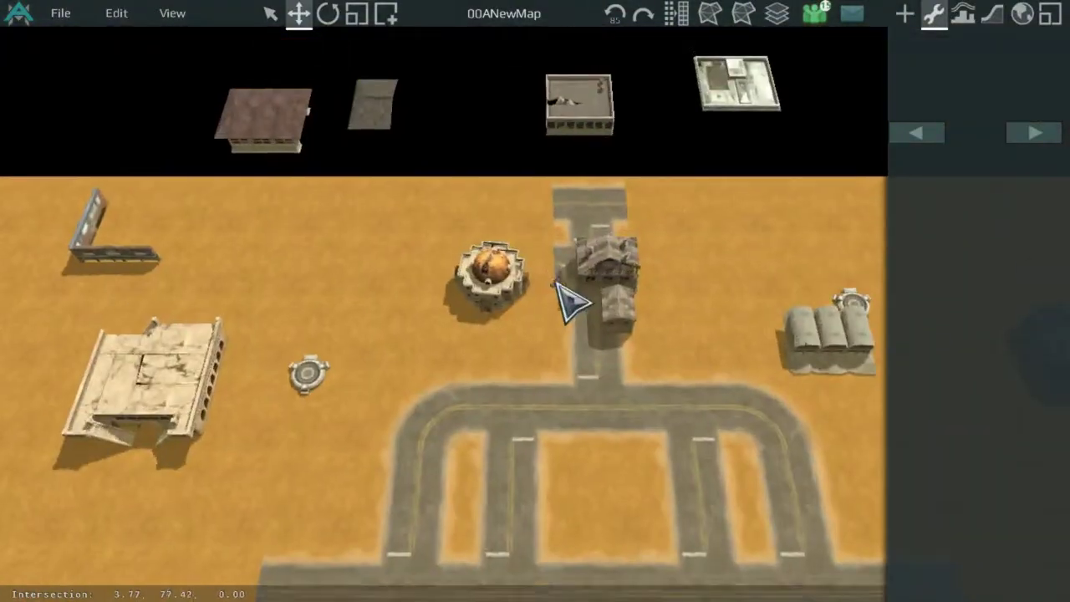
scroll(642, 280, up, 2)
drag(653, 267, 649, 135)
scroll(570, 311, down, 3)
middle_drag(569, 314, 660, 44)
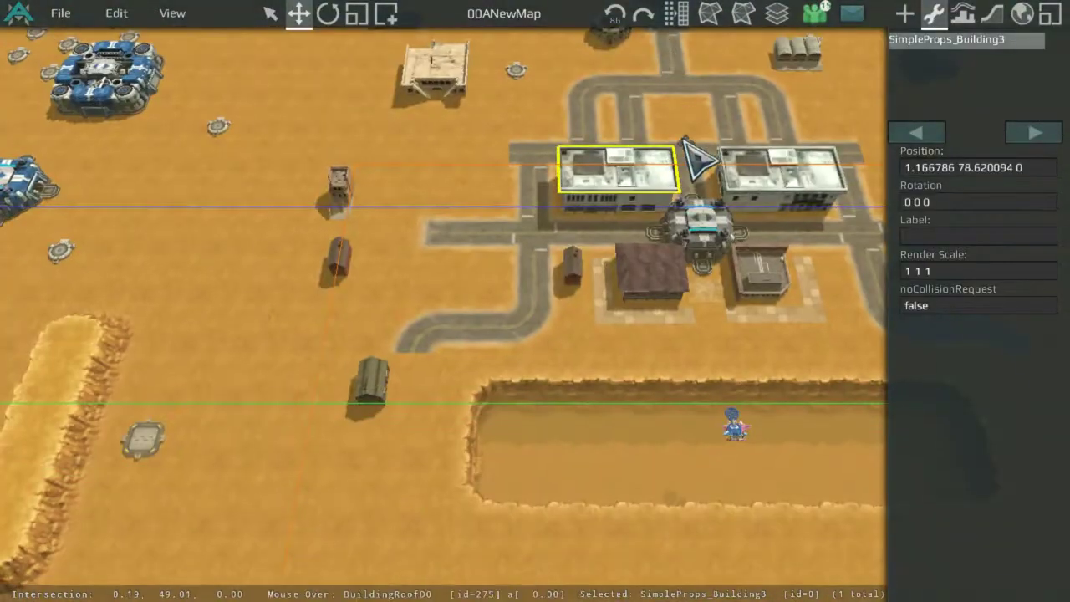
Open the terrain tile editor and select the three bare ground tiles west of the road end beside the white building
click(997, 15)
middle_drag(815, 161, 867, 286)
scroll(861, 280, up, 3)
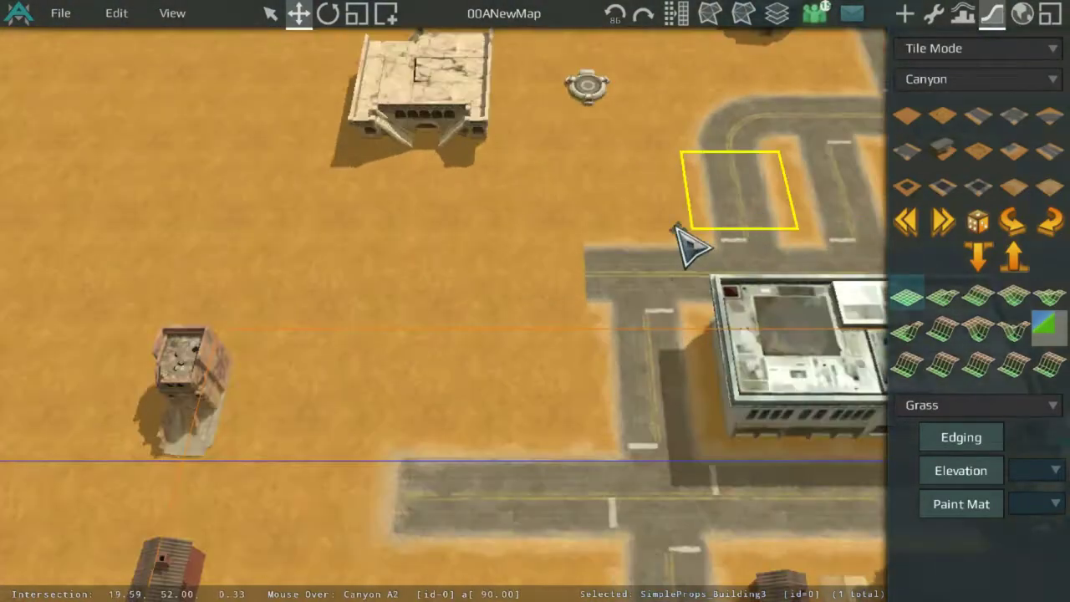
middle_drag(625, 222, 713, 265)
click(665, 301)
shift+click(549, 300)
shift+click(421, 307)
scroll(597, 338, down, 2)
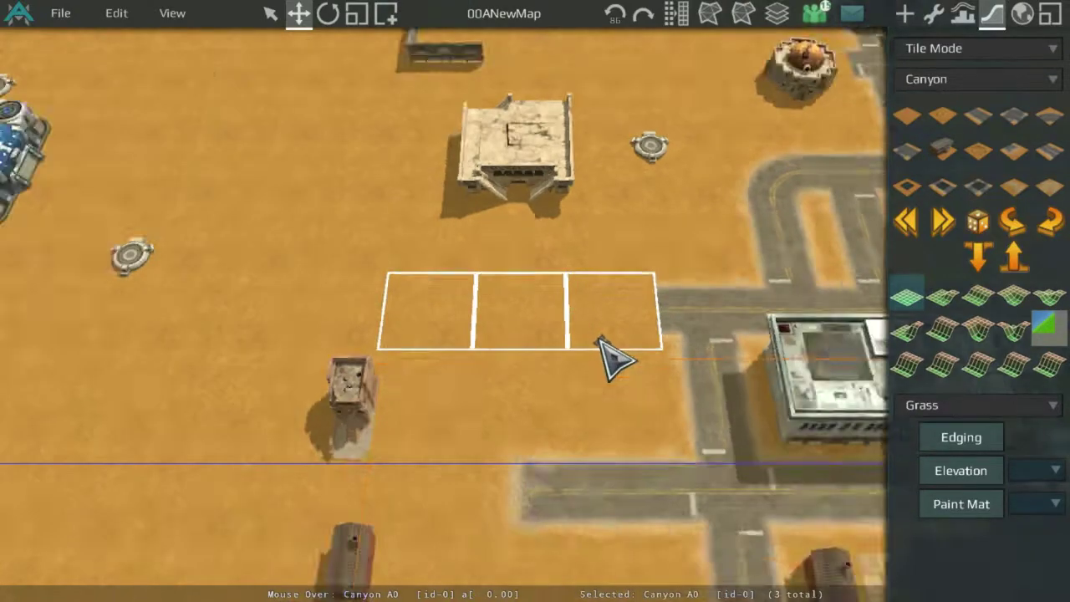
middle_drag(597, 339, 652, 121)
click(612, 390)
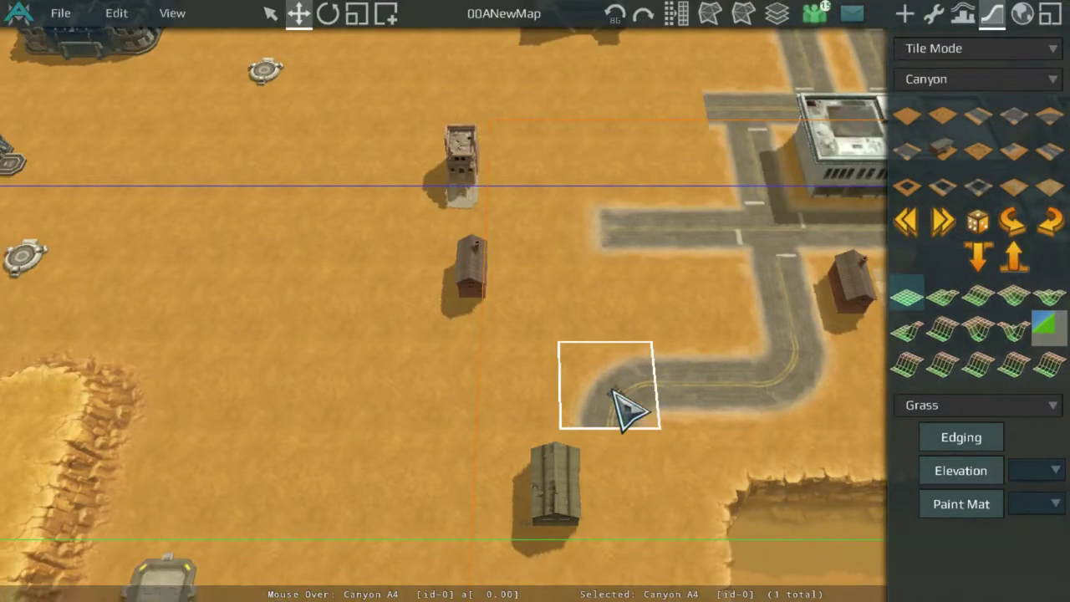
shift+click(495, 103)
scroll(495, 104, down, 3)
middle_drag(495, 109, 488, 440)
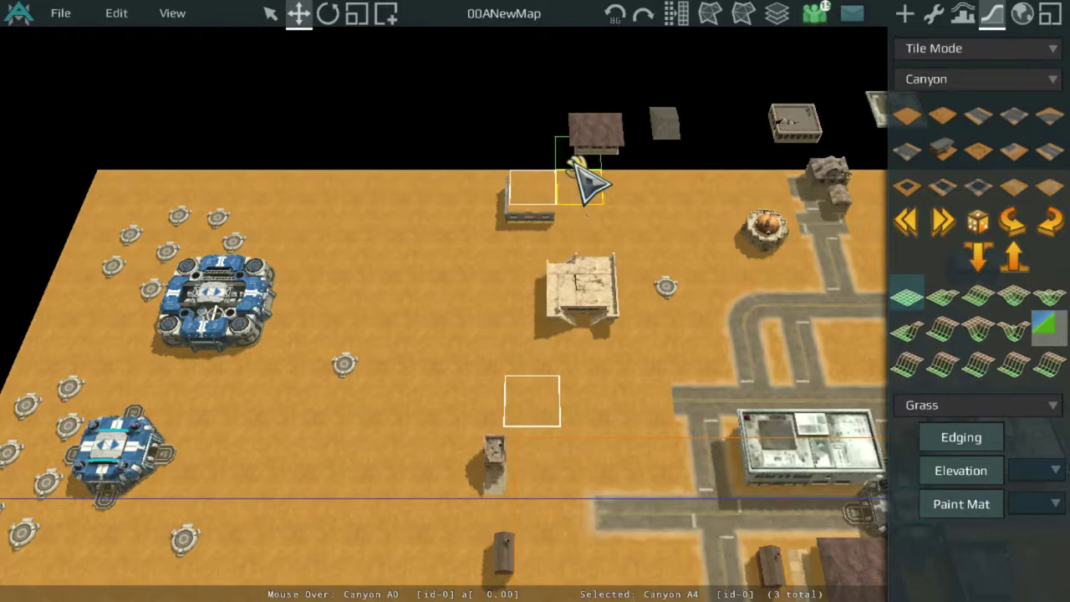
middle_drag(645, 294, 588, 219)
scroll(588, 220, down, 2)
scroll(588, 220, up, 3)
scroll(597, 275, down, 3)
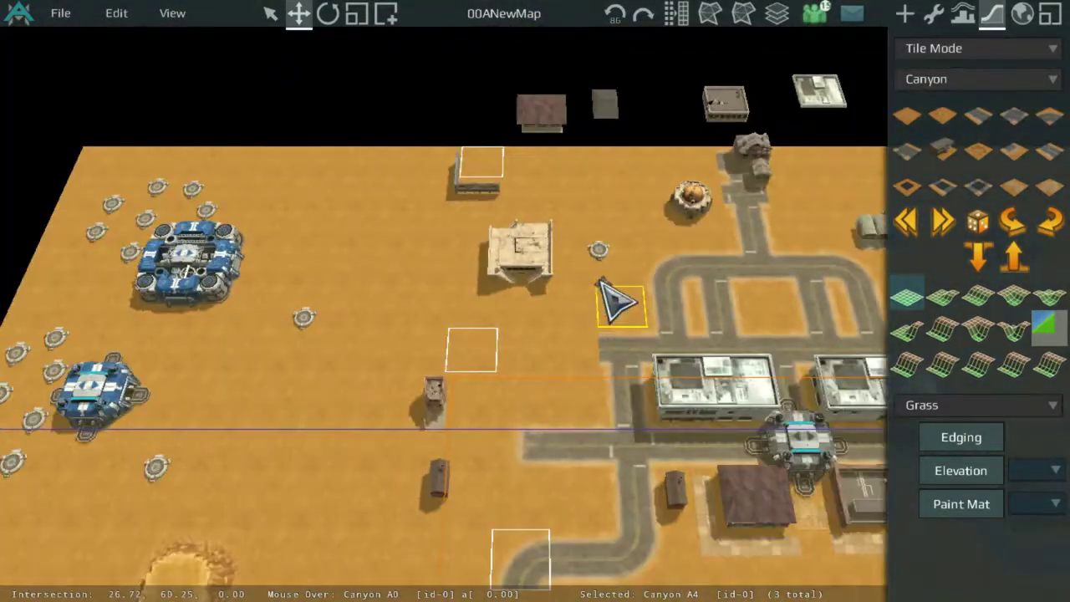
middle_drag(596, 277, 658, 279)
Extend the road behind the white buildings westward with two straight Canyon road tiles
click(609, 207)
scroll(613, 159, up, 3)
click(681, 275)
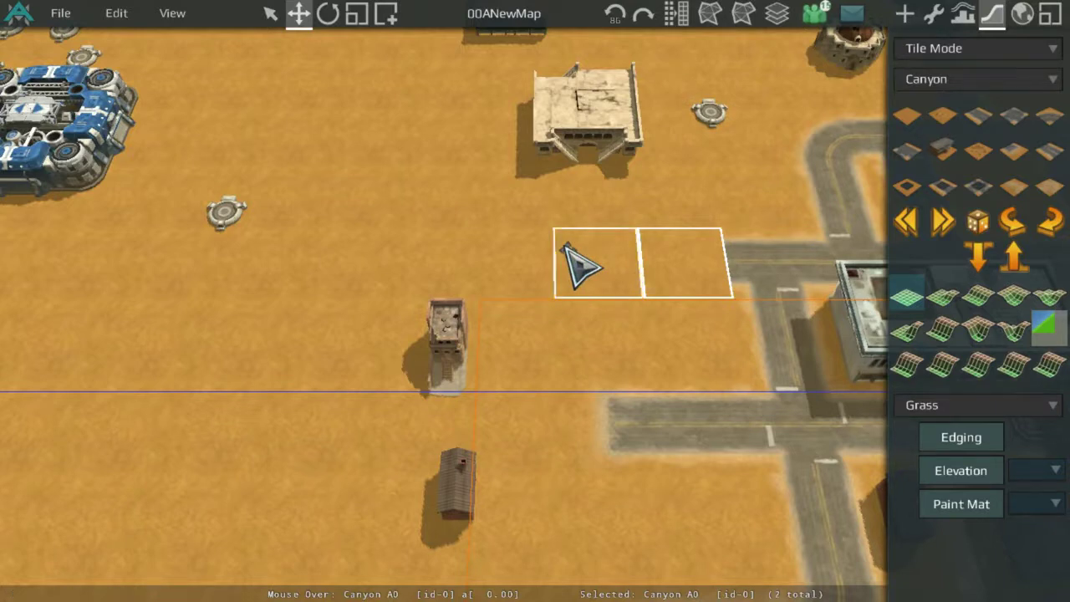
click(980, 121)
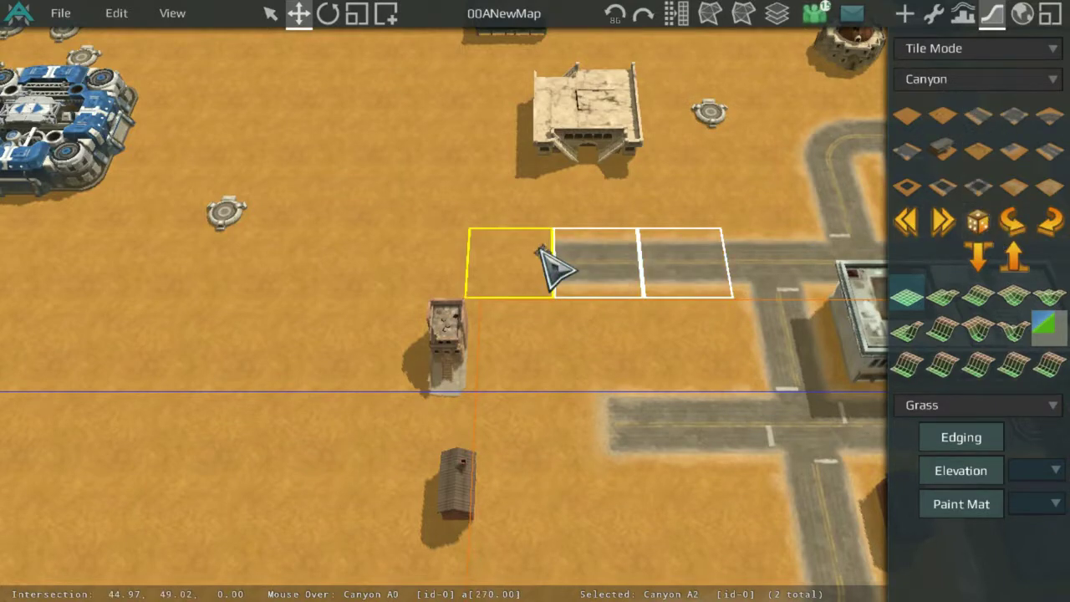
Add two more straight road tiles to the west and rotate the misaligned one in line with the road
drag(520, 249, 437, 252)
click(980, 121)
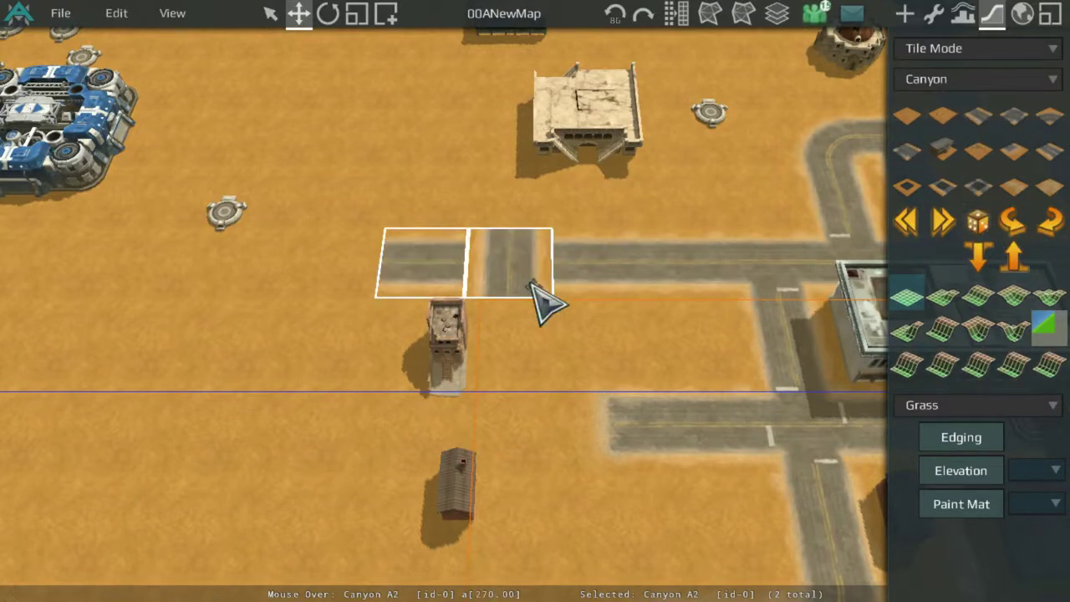
click(544, 282)
click(1016, 219)
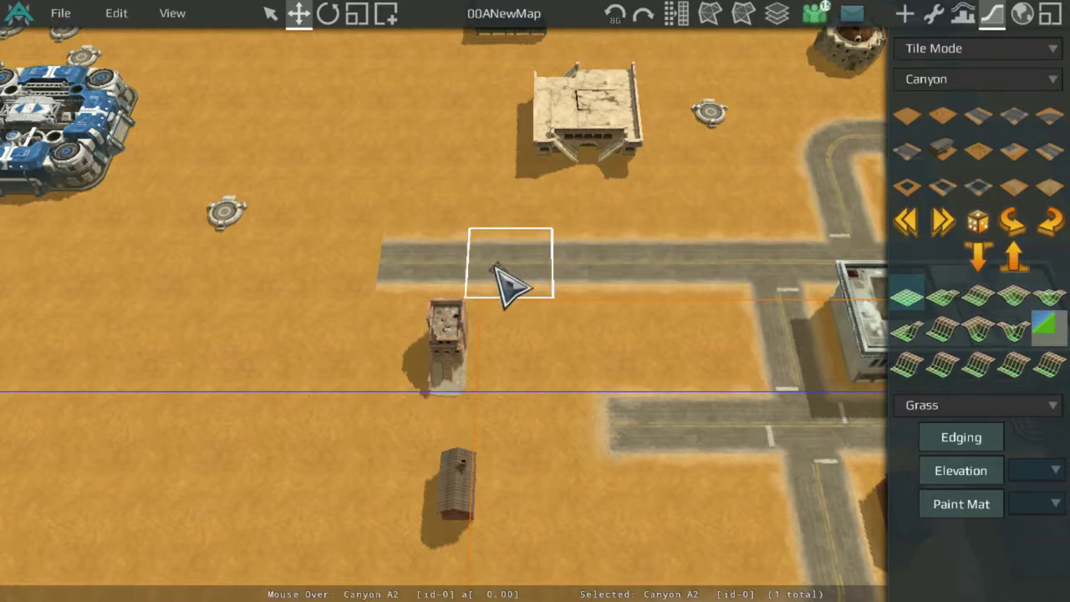
Replace the westernmost road tile with the road-end tile and rotate it to join the road
click(447, 256)
click(1015, 152)
click(1006, 223)
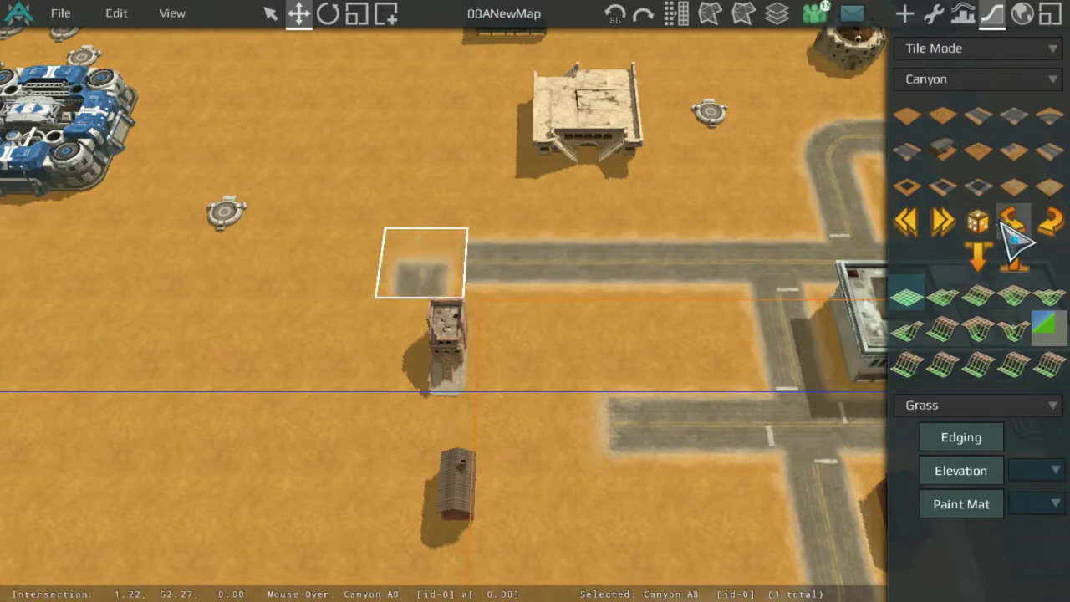
click(1007, 223)
Examine the extended road and the layout of roads and buildings around the fortress and canyon
scroll(689, 285, down, 3)
middle_drag(688, 284, 436, 187)
middle_drag(669, 233, 651, 353)
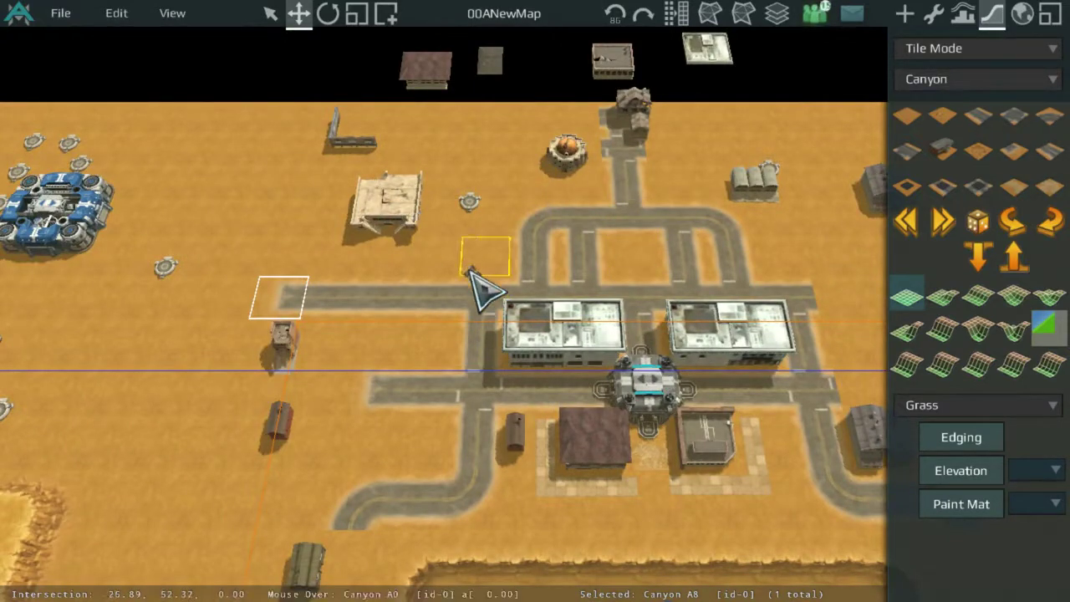
middle_drag(470, 269, 470, 359)
middle_drag(506, 324, 380, 199)
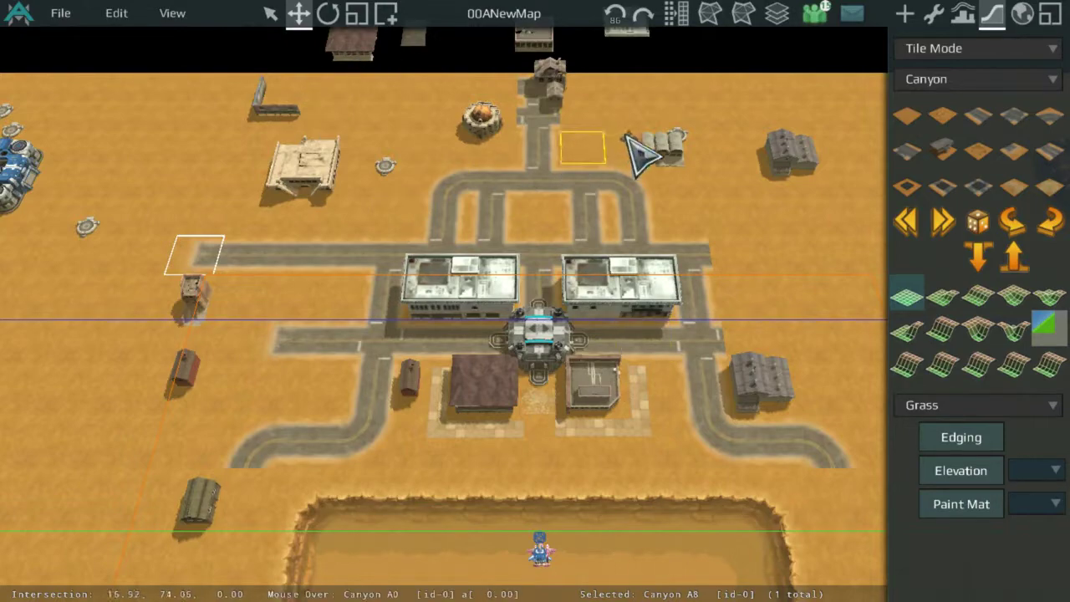
middle_drag(542, 191, 814, 200)
middle_drag(833, 163, 590, 237)
middle_drag(559, 291, 565, 191)
middle_drag(687, 294, 714, 295)
scroll(716, 296, up, 5)
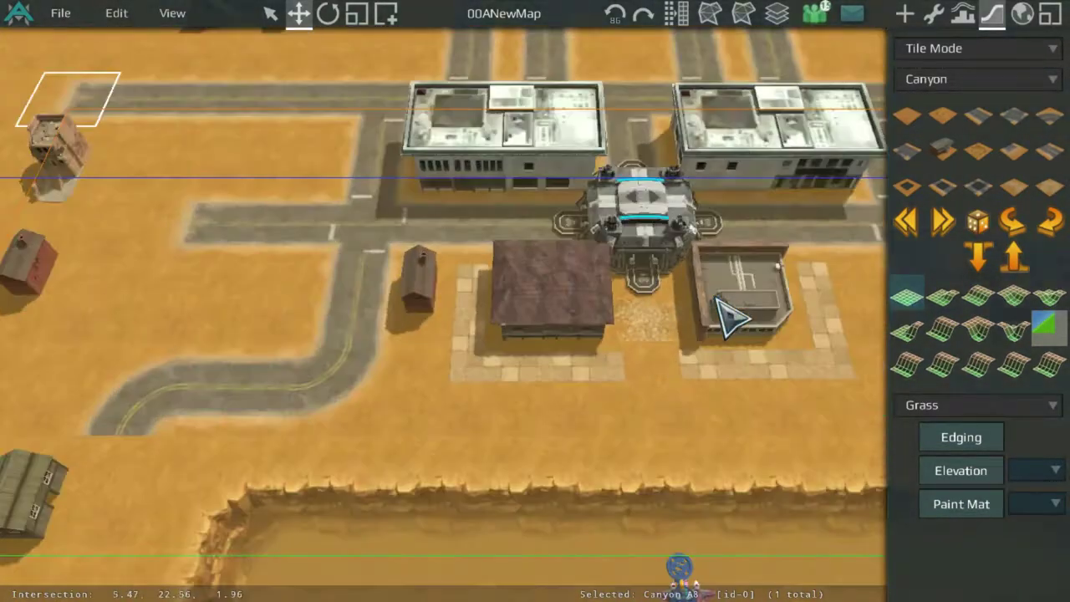
scroll(719, 309, down, 5)
Place the SimpleProps_MiddleBarrier prop between the two buildings and the canyon edge
click(919, 47)
click(945, 70)
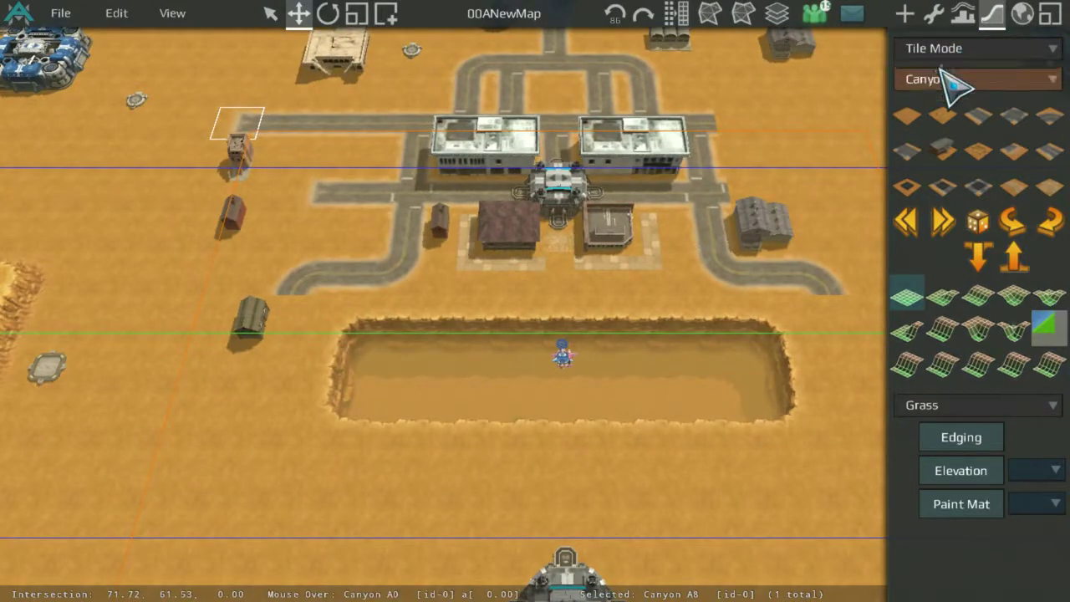
click(904, 14)
click(929, 51)
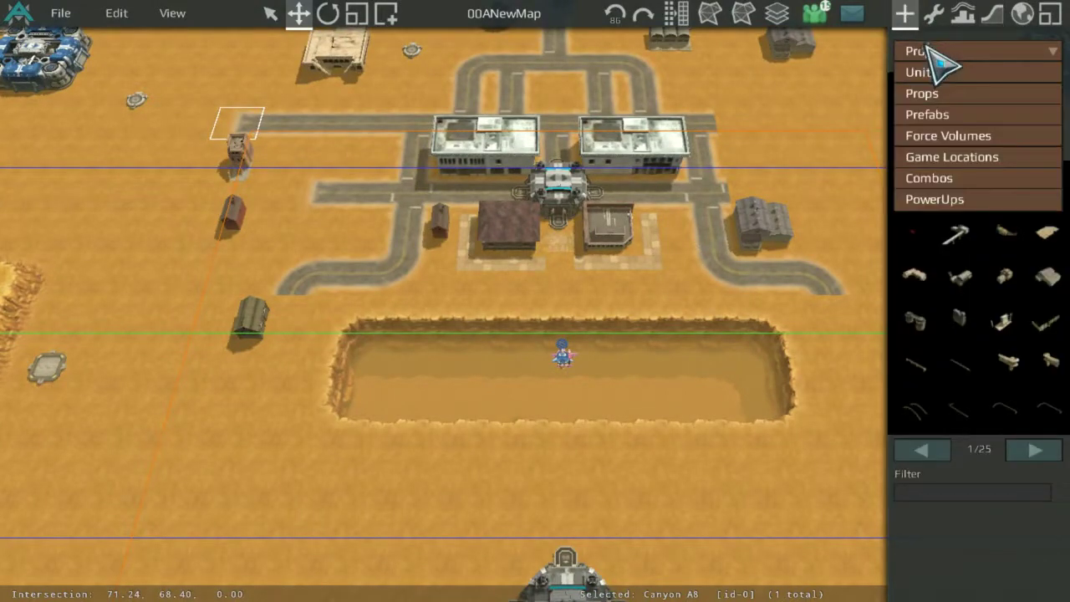
click(926, 49)
scroll(774, 214, up, 5)
scroll(753, 175, down, 1)
middle_drag(747, 162, 773, 213)
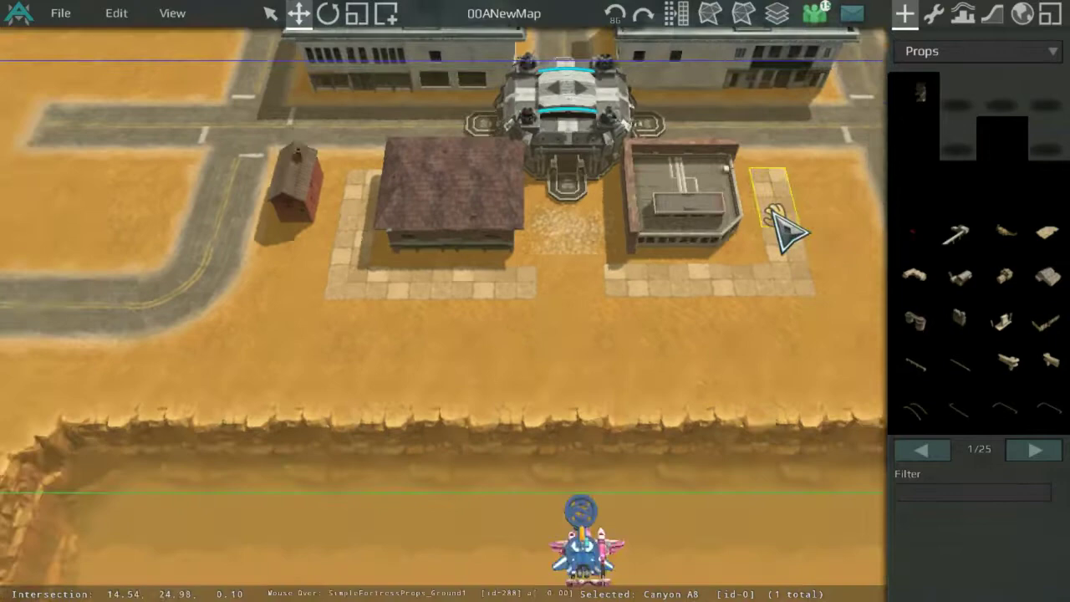
scroll(775, 214, up, 2)
click(995, 238)
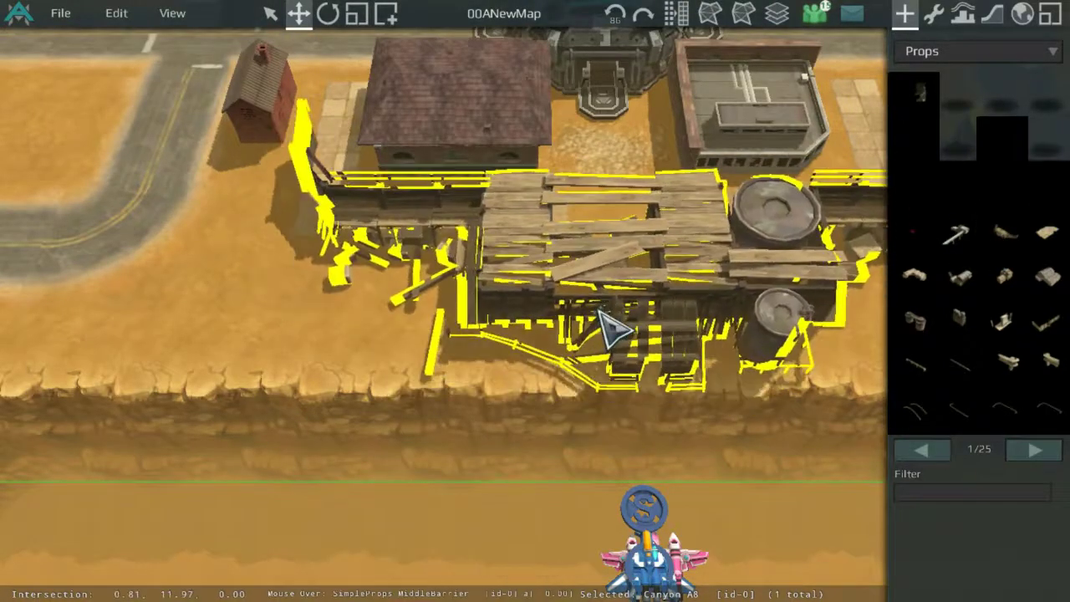
click(615, 263)
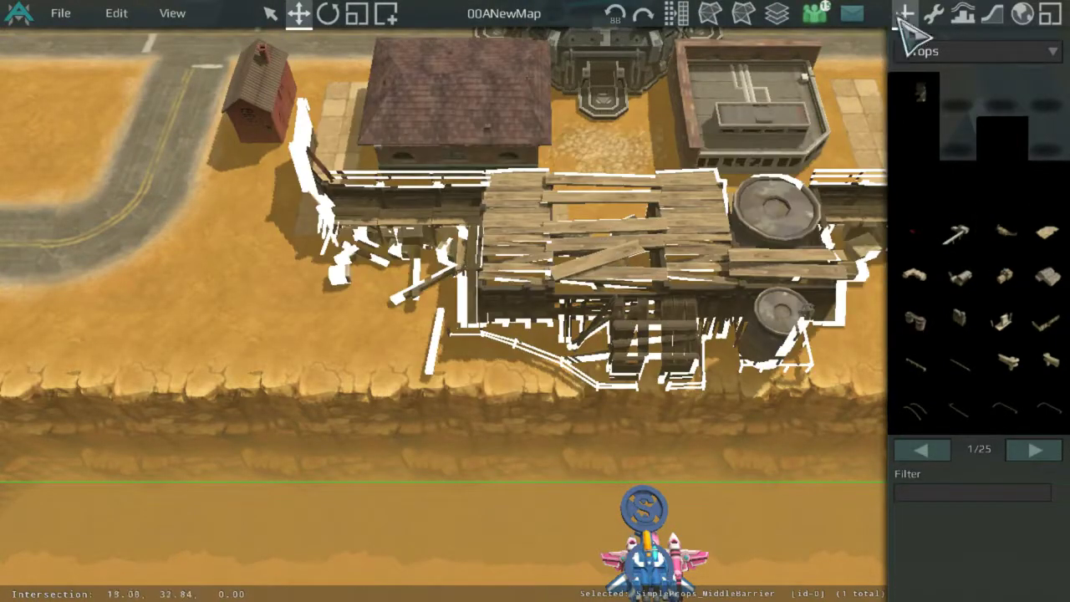
Set the barrier's vertical position to 0, its rotation to 0 0 0 and noCollisionRequest to true
click(932, 14)
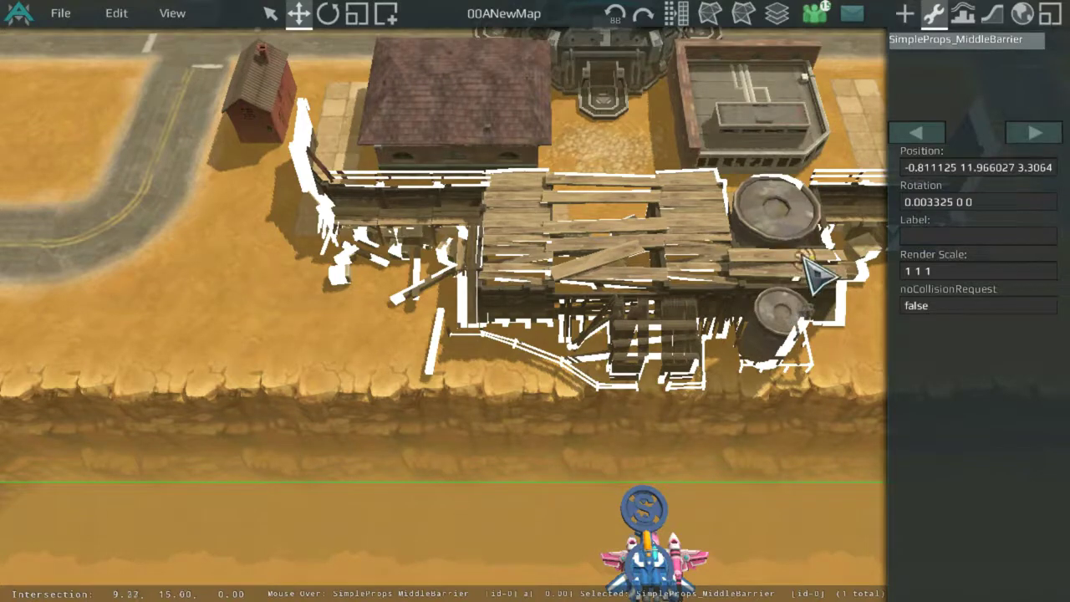
middle_drag(802, 257, 790, 336)
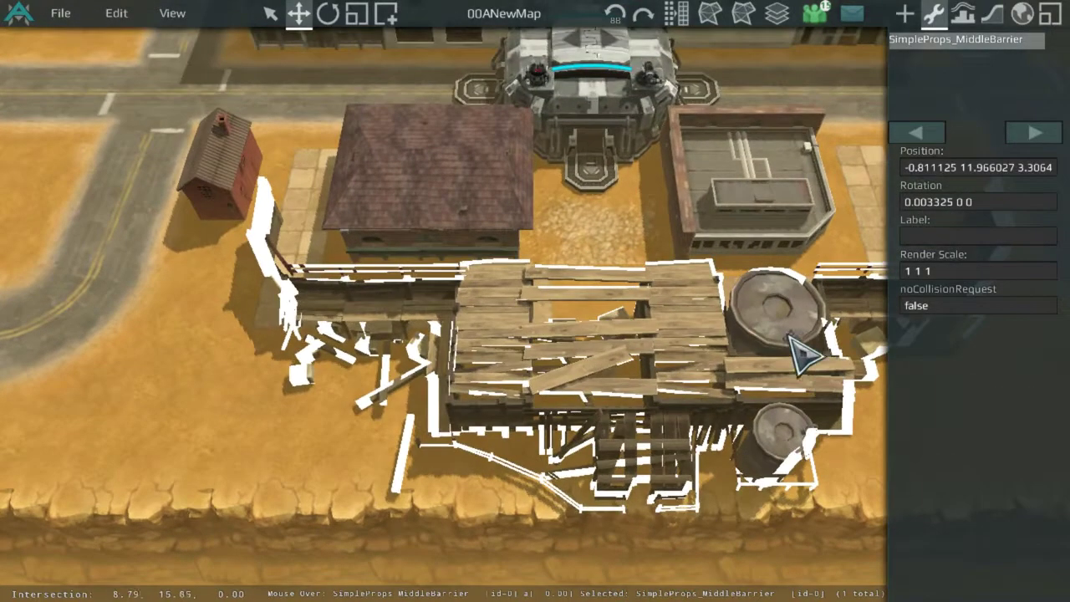
click(733, 381)
click(736, 359)
click(966, 304)
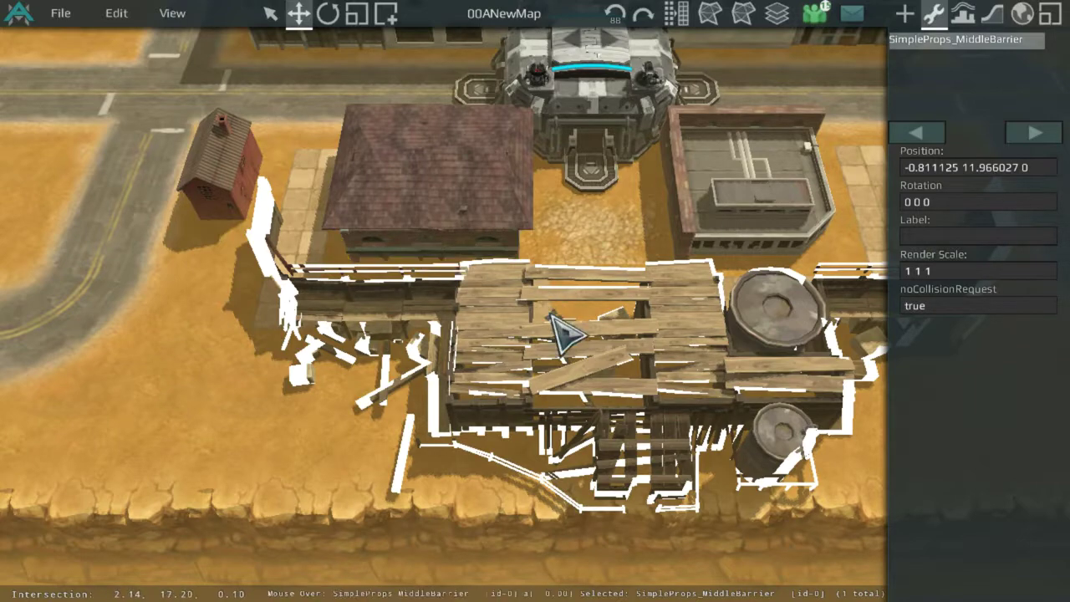
Paste a copy of the barrier in front of the buildings and delete the original
drag(604, 341, 484, 276)
key(ctrl+v)
click(559, 255)
key(Delete)
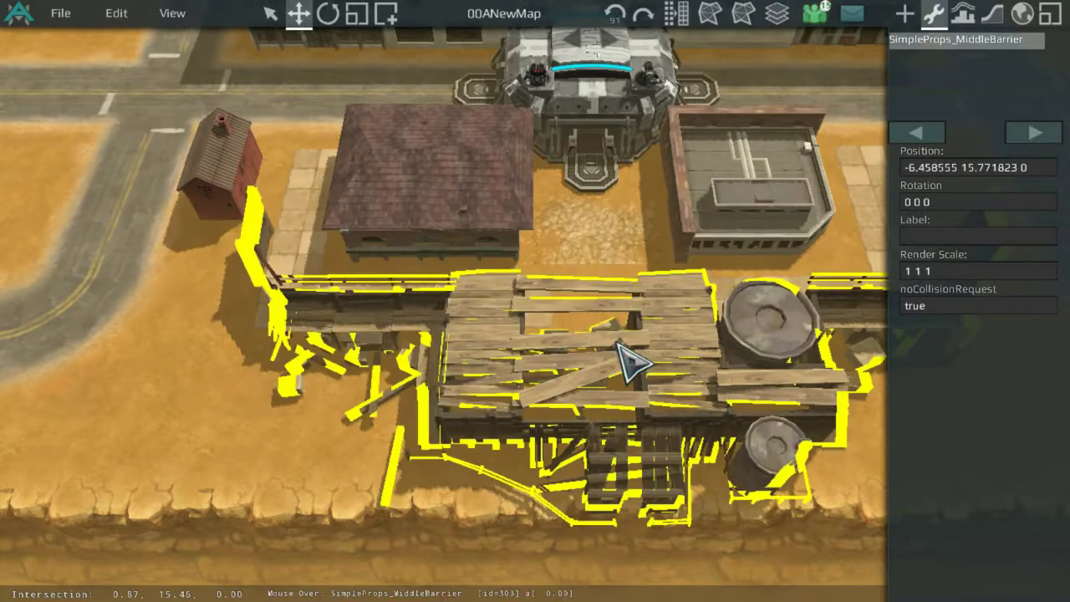
Move the copied barrier south onto the canyon edge, to about -2.15, 8.67
click(616, 344)
middle_drag(616, 345, 547, 253)
drag(548, 253, 610, 428)
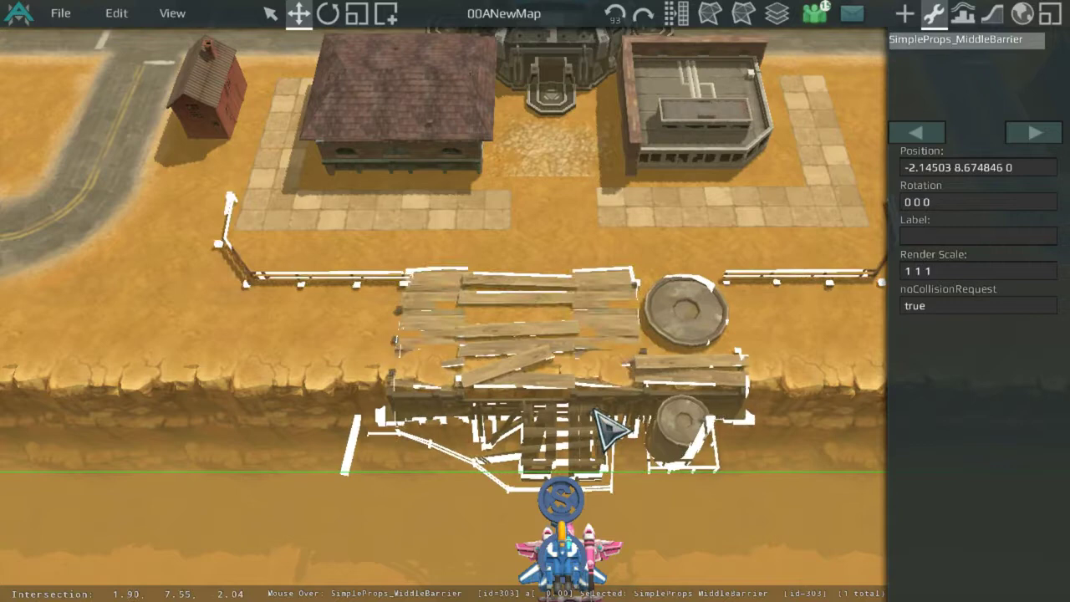
right_click(596, 408)
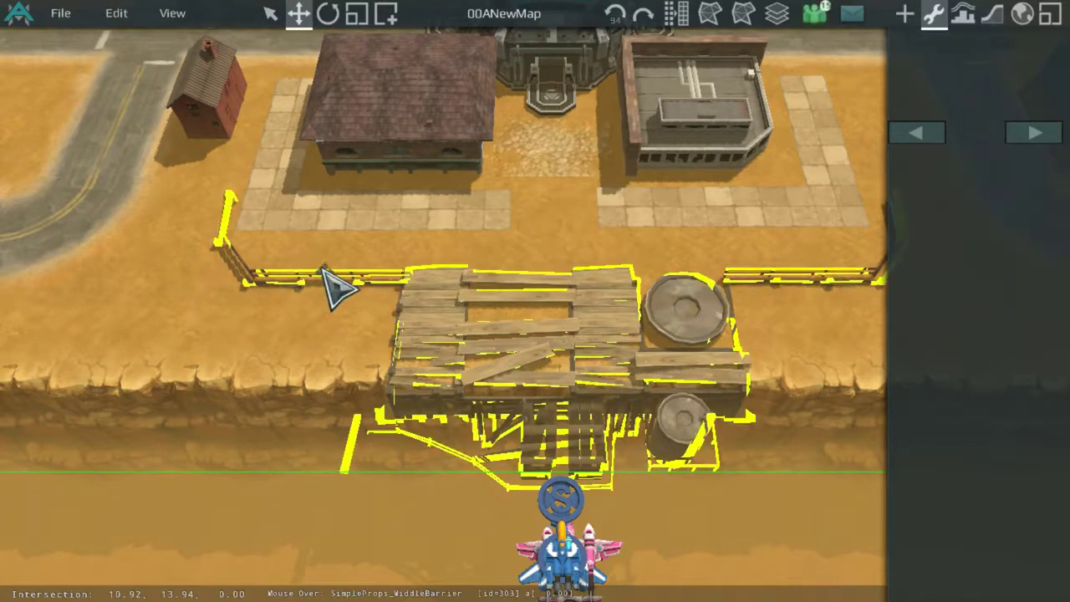
Lower the barrier to a vertical position of about -2.97 so its floating fence sits on the ground
scroll(563, 366, up, 4)
middle_drag(322, 270, 619, 364)
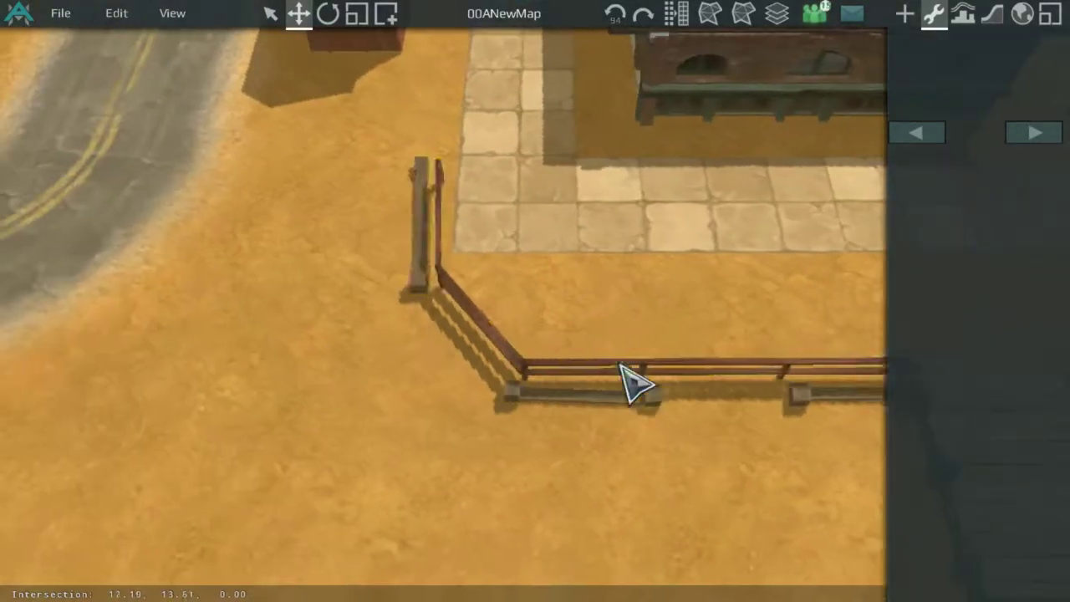
click(554, 376)
scroll(530, 318, down, 5)
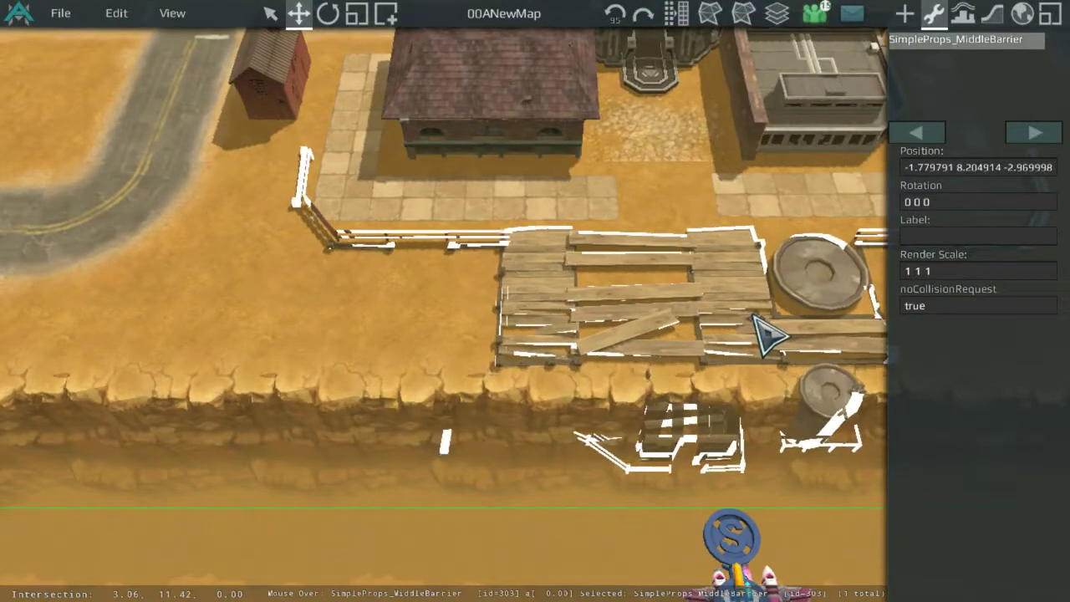
right_click(735, 325)
middle_drag(656, 370, 493, 301)
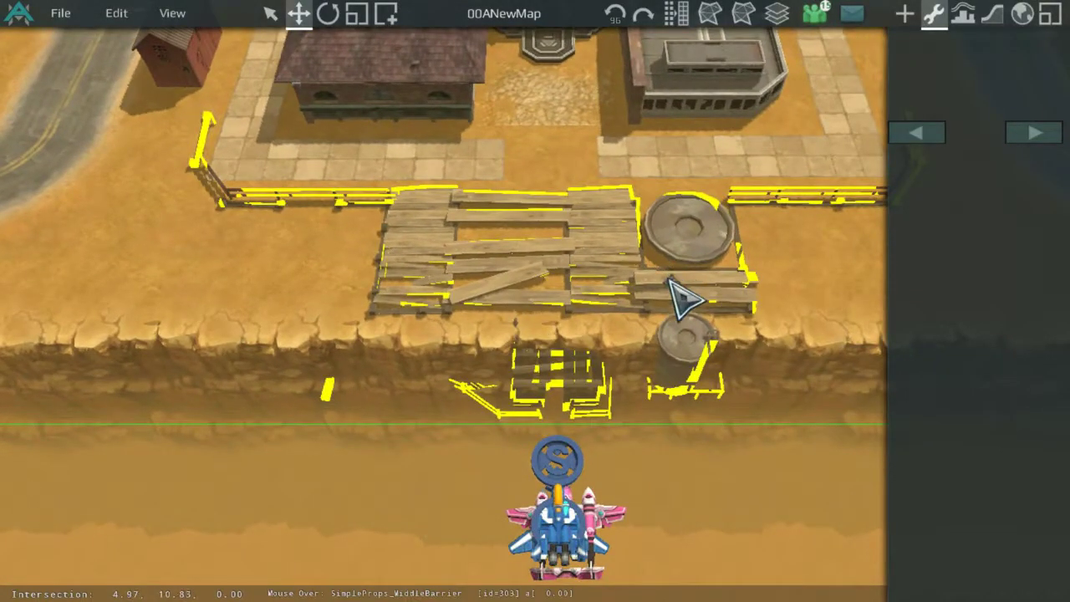
Adjust the barrier's placement between the paving and the canyon edge, ending at about -2.26, 10.53
scroll(684, 297, down, 3)
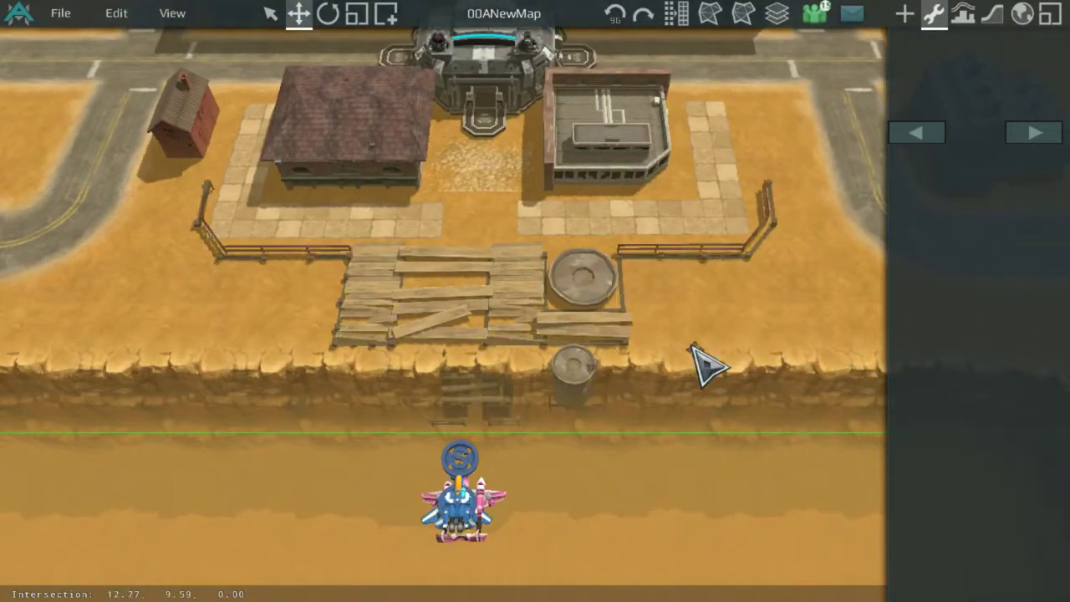
scroll(522, 312, up, 4)
drag(515, 315, 510, 342)
right_click(511, 340)
scroll(539, 309, down, 2)
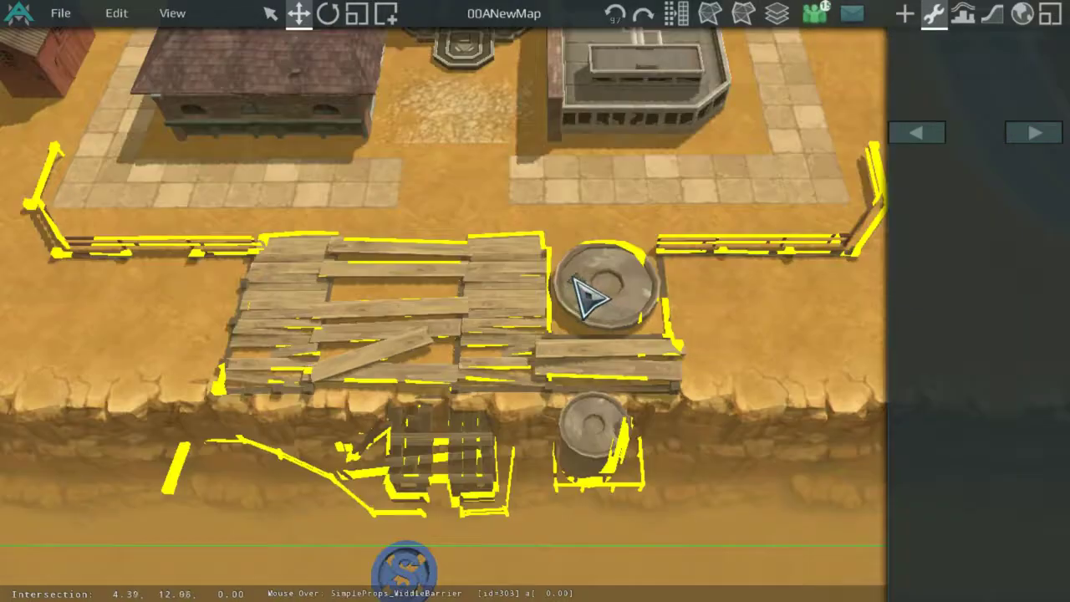
scroll(589, 297, up, 2)
click(532, 296)
scroll(576, 284, down, 3)
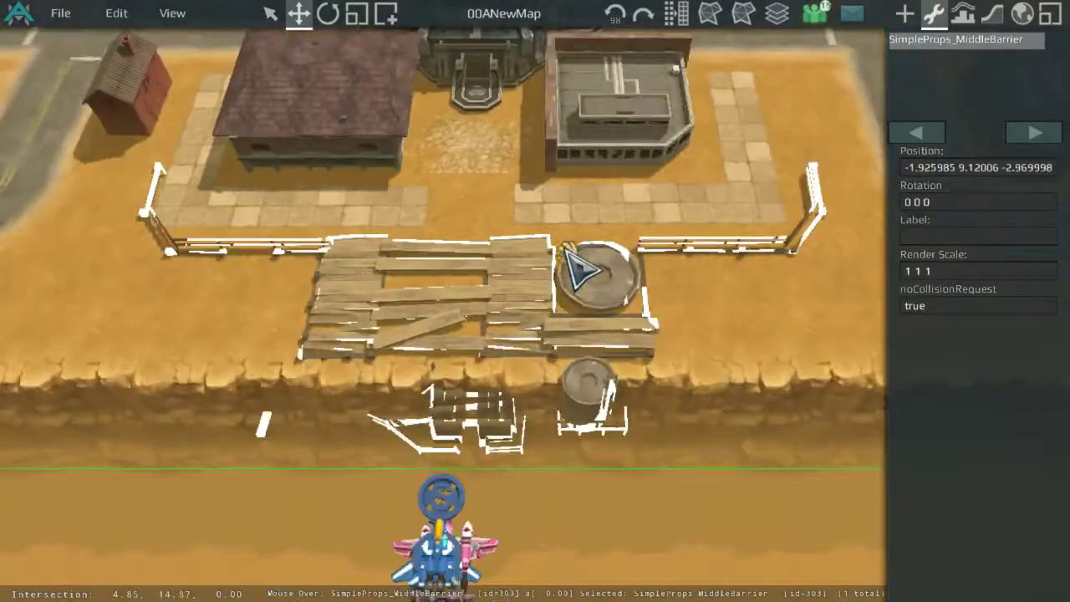
drag(557, 316, 544, 299)
right_click(543, 300)
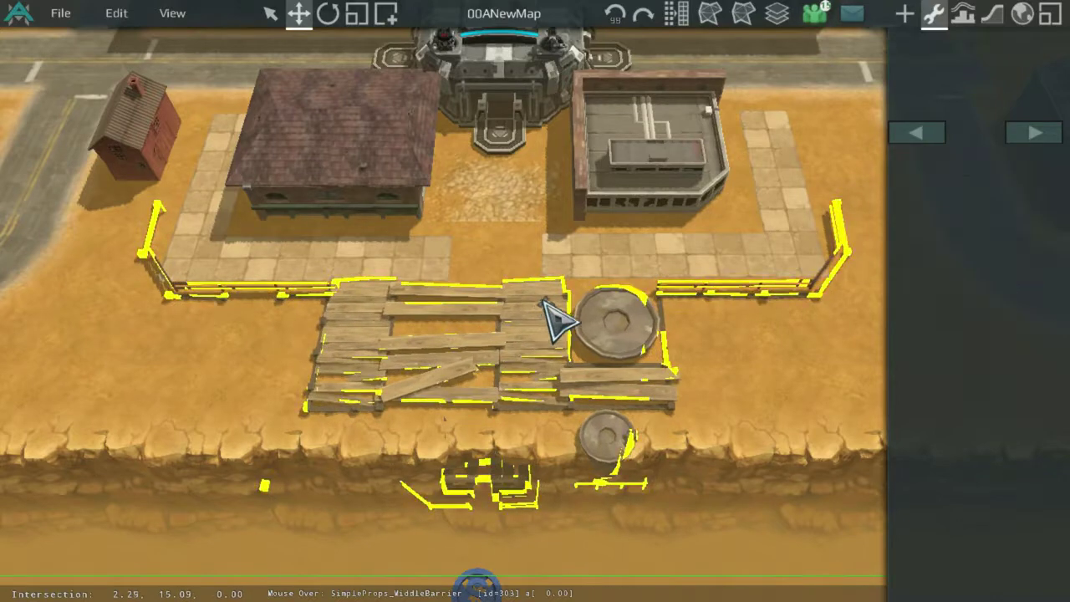
click(650, 358)
Examine the road network, the surrounding buildings and the canyon, ending at the grey-roofed building beside the eastern road
scroll(752, 341, down, 3)
middle_drag(747, 191, 689, 391)
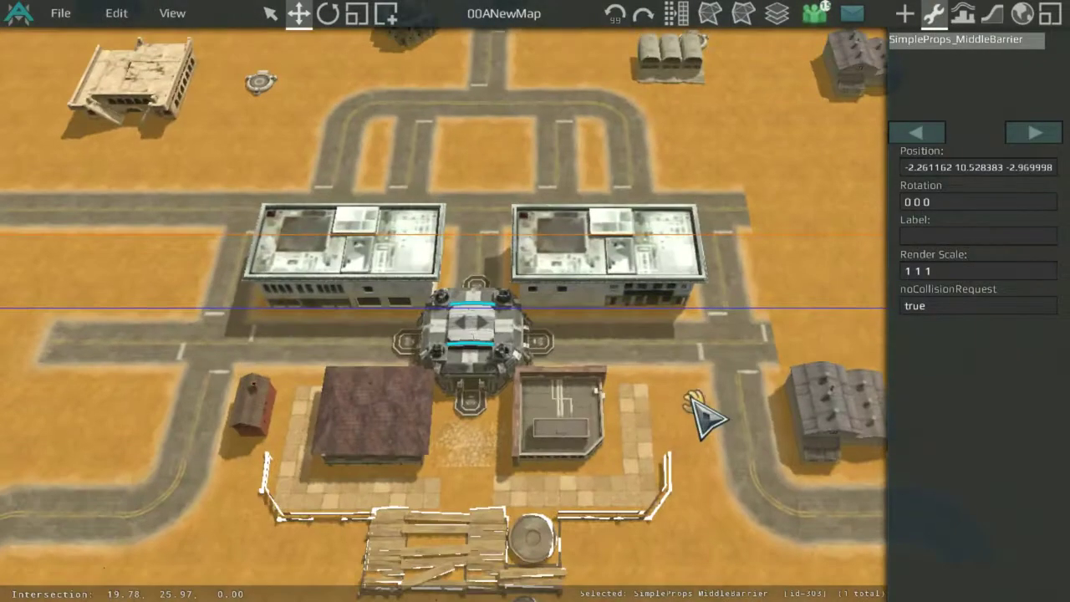
mouse_move(616, 163)
middle_down()
mouse_move(632, 227)
mouse_move(746, 309)
middle_up()
middle_drag(524, 170, 903, 116)
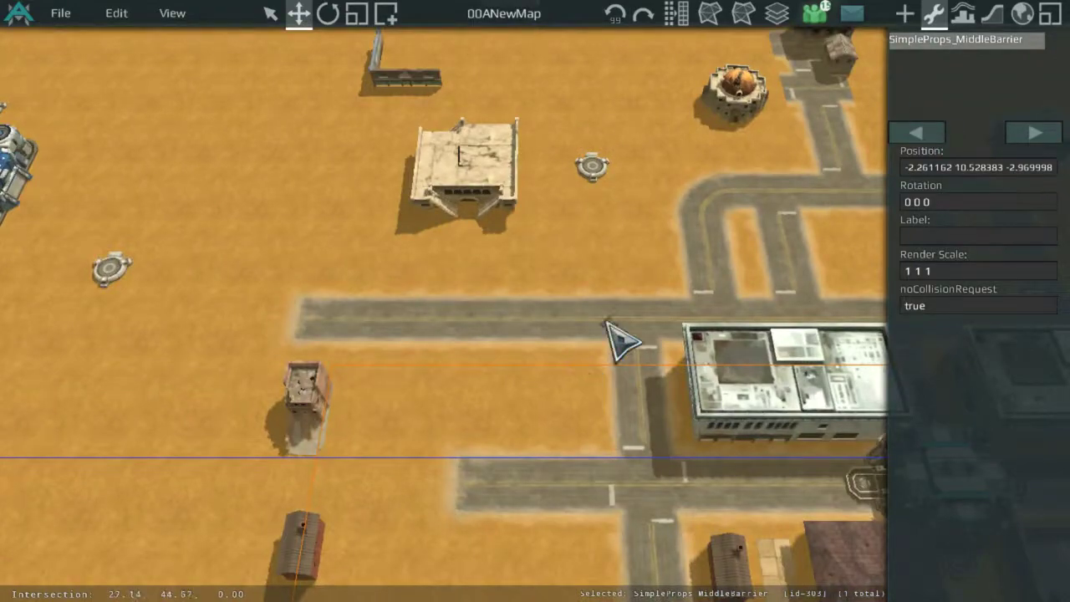
middle_drag(605, 321, 739, 45)
middle_drag(746, 139, 520, 309)
middle_drag(548, 211, 472, 393)
middle_drag(614, 273, 433, 55)
middle_drag(547, 184, 482, 278)
mouse_move(623, 338)
middle_down()
mouse_move(512, 269)
mouse_move(434, 167)
middle_up()
middle_drag(434, 248, 739, 230)
scroll(735, 255, up, 3)
scroll(626, 279, down, 5)
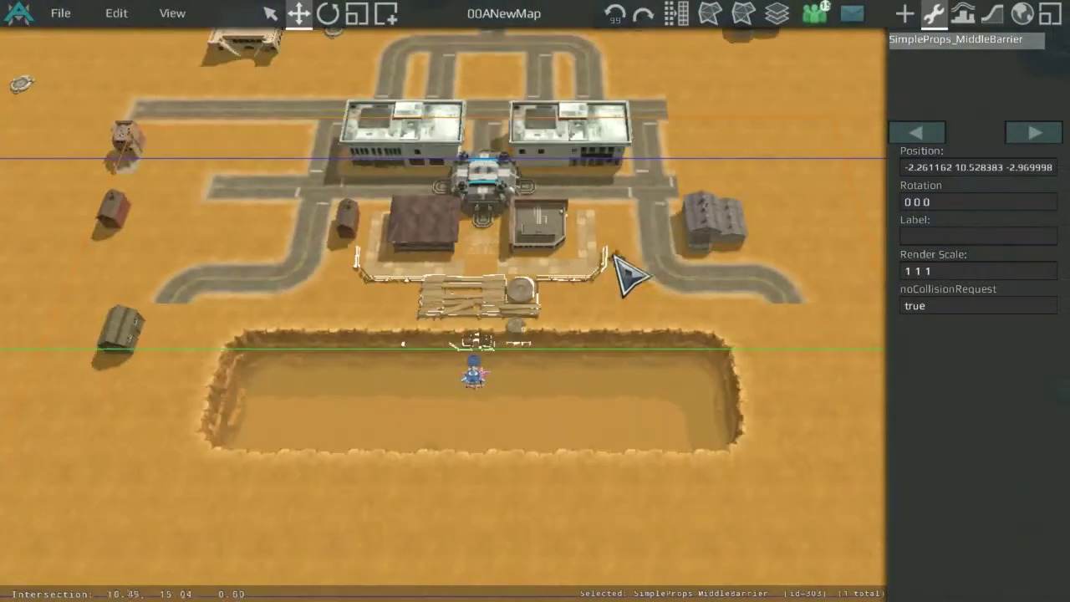
scroll(626, 279, up, 6)
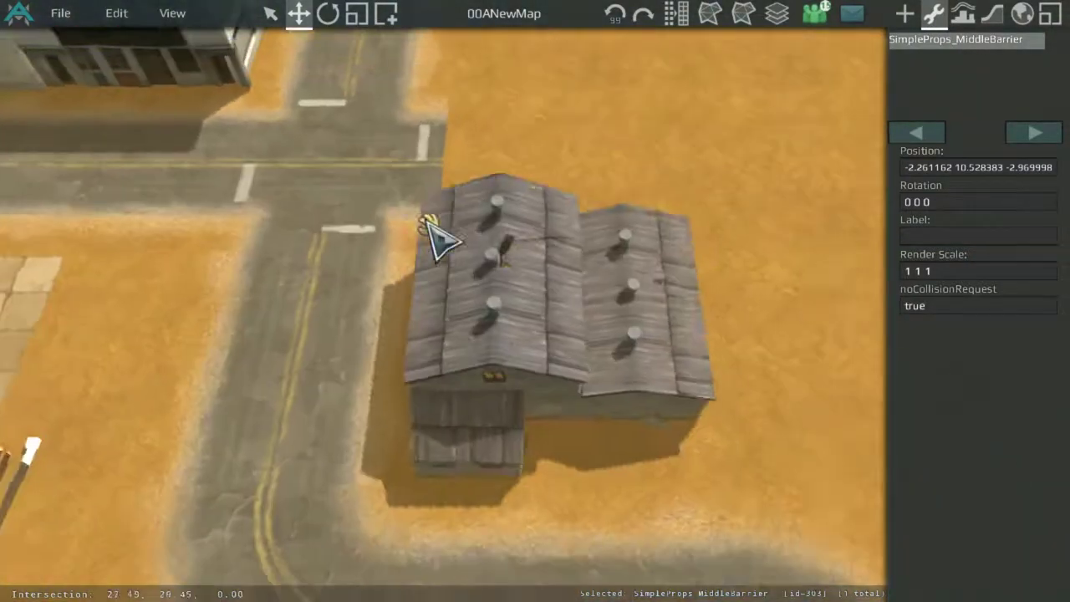
Place two copies of the canyon-edge barrier on the open ground east of the road network
middle_drag(424, 219, 589, 203)
scroll(716, 302, down, 4)
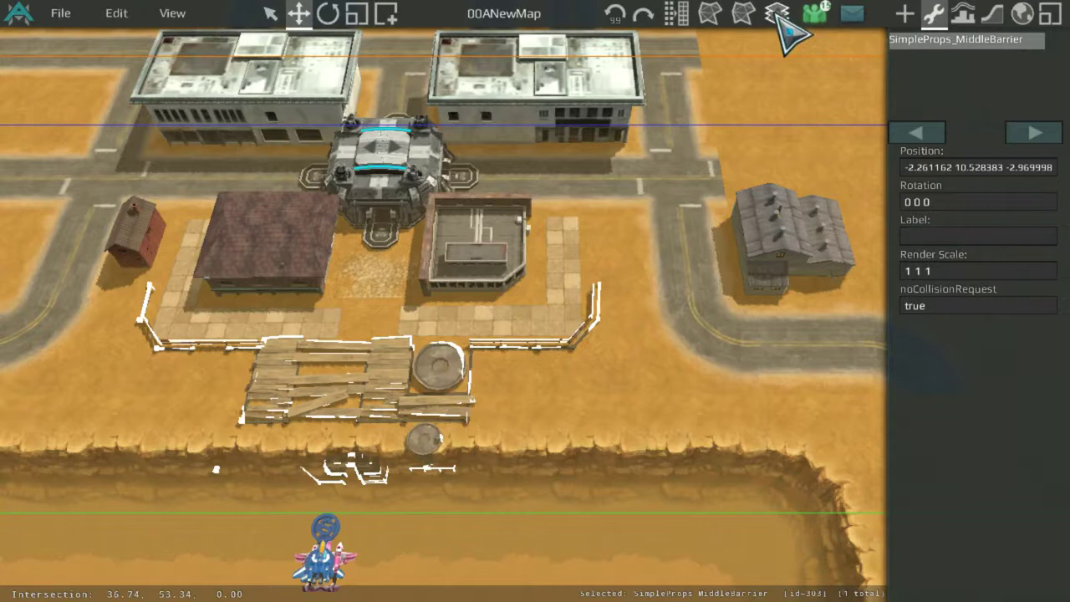
scroll(545, 310, down, 3)
drag(544, 310, 587, 265)
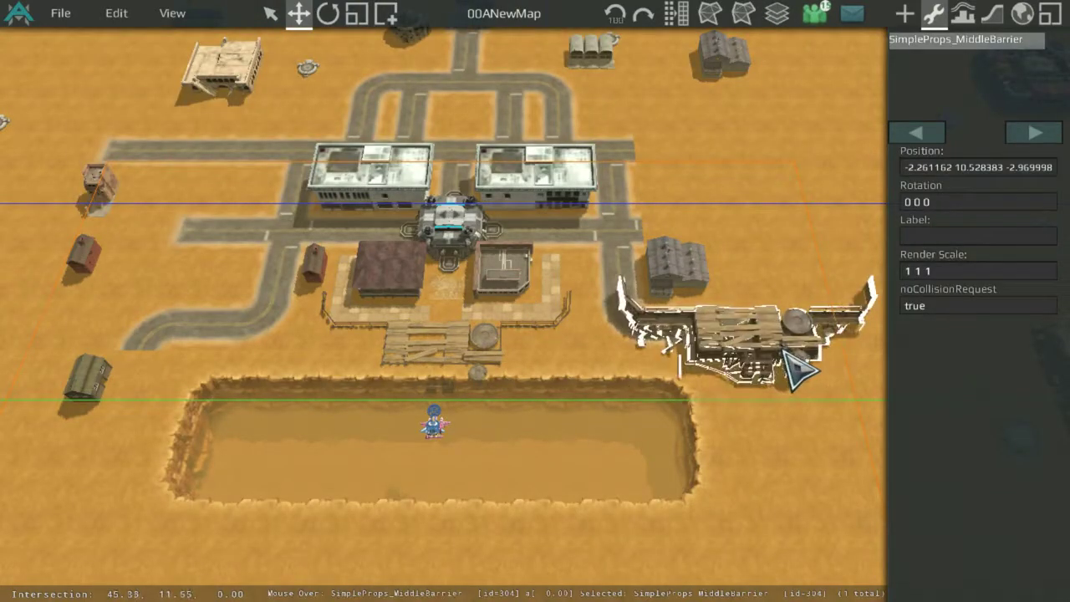
scroll(650, 316, up, 3)
shift+drag(599, 224, 798, 353)
Set noCollisionRequest to false on the second barrier copy
click(1030, 303)
key(BackSpace)
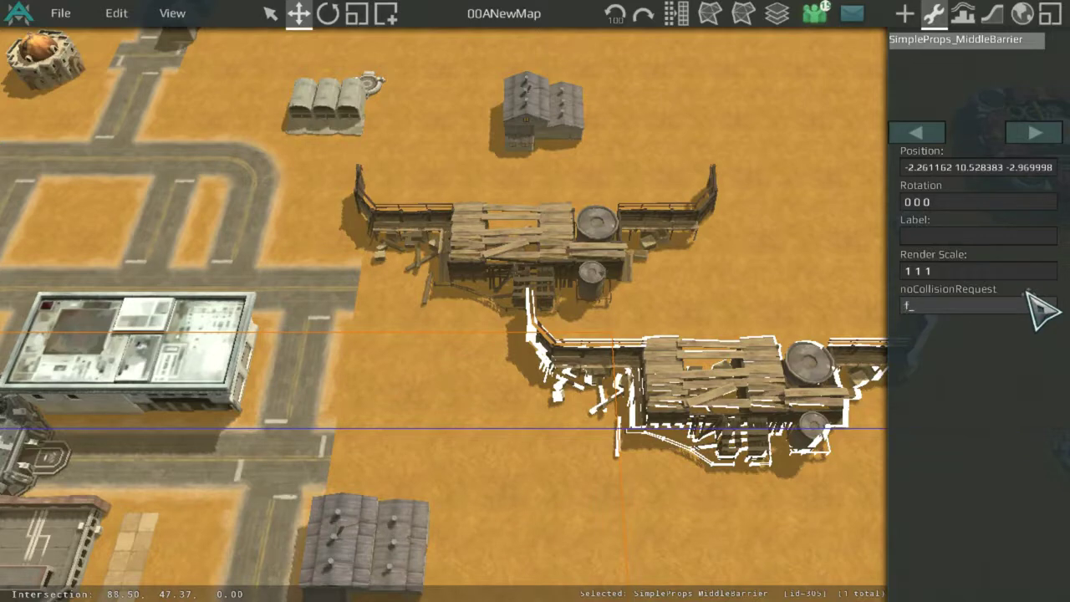
click(836, 404)
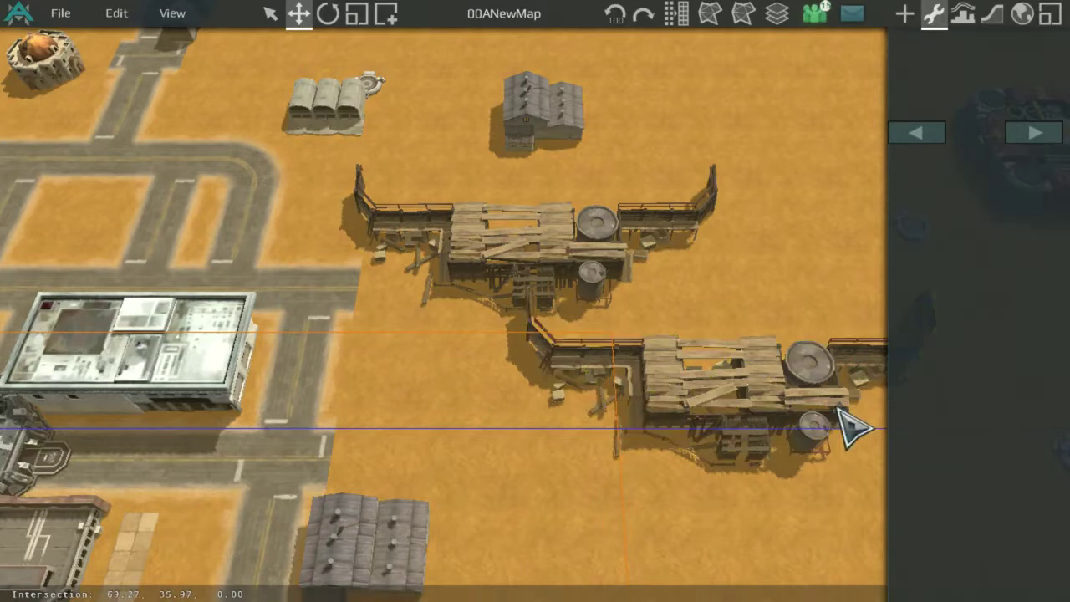
Duplicate the collision-enabled barrier, delete the one it was copied from, and position the duplicate at about 58.43, 25.55
click(756, 385)
shift+drag(757, 385, 756, 473)
click(756, 385)
key(Delete)
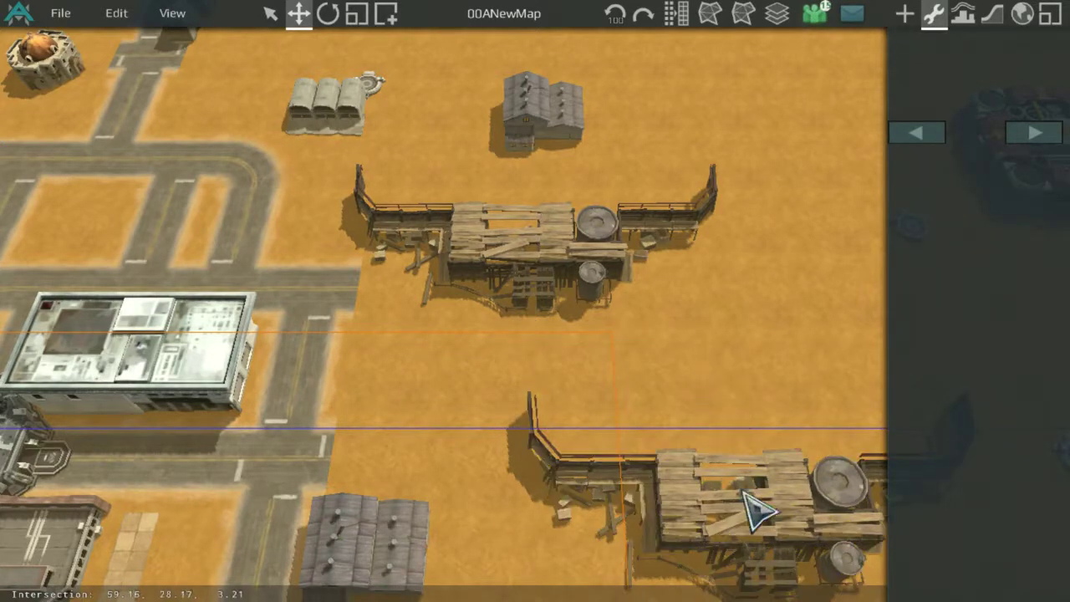
drag(757, 510, 749, 232)
Show the ground overlay and compare the areas around the two barrier copies, including the one with noCollisionRequest set to true
click(742, 12)
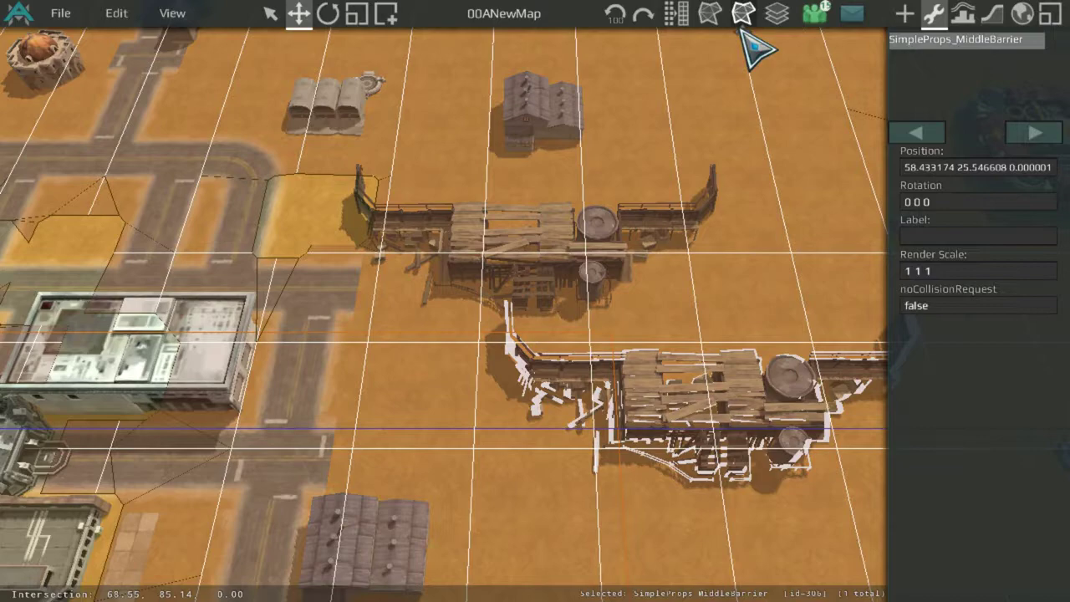
click(742, 15)
scroll(681, 257, up, 4)
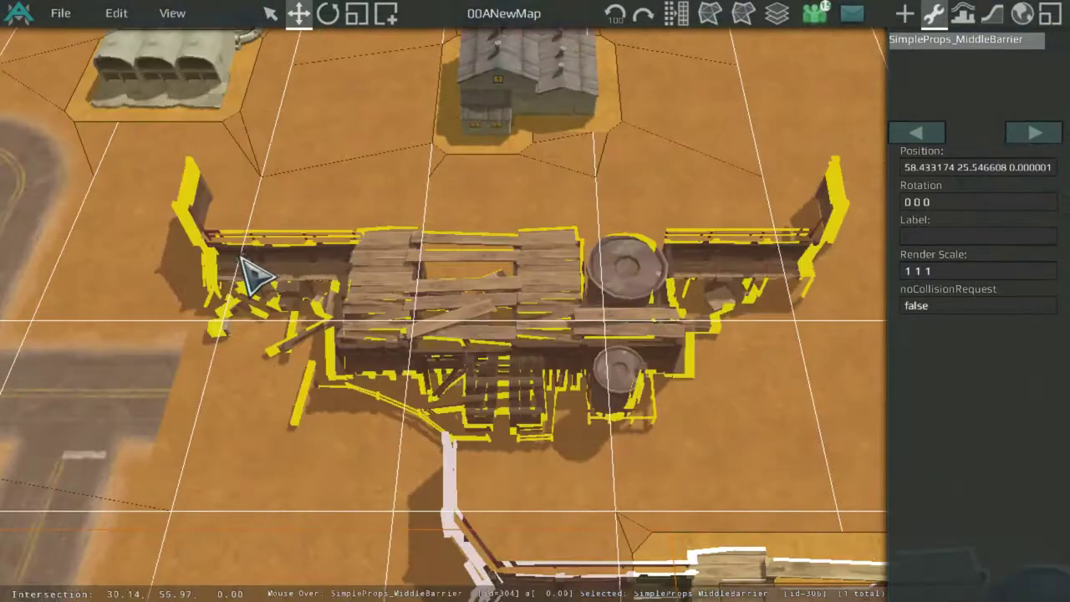
scroll(762, 285, down, 2)
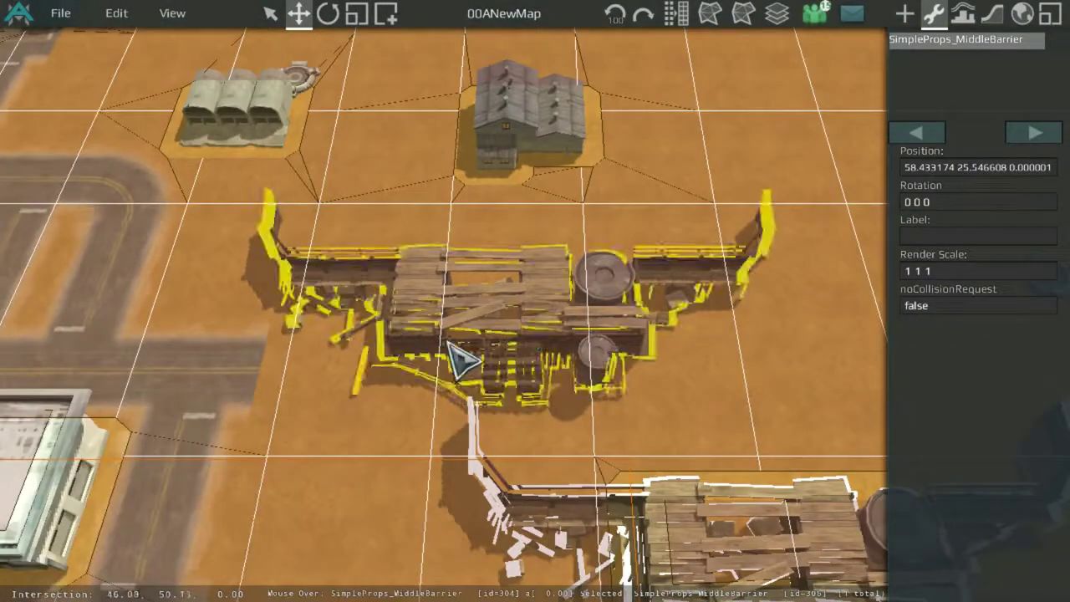
middle_drag(449, 343, 305, 240)
scroll(621, 381, up, 4)
scroll(554, 218, down, 3)
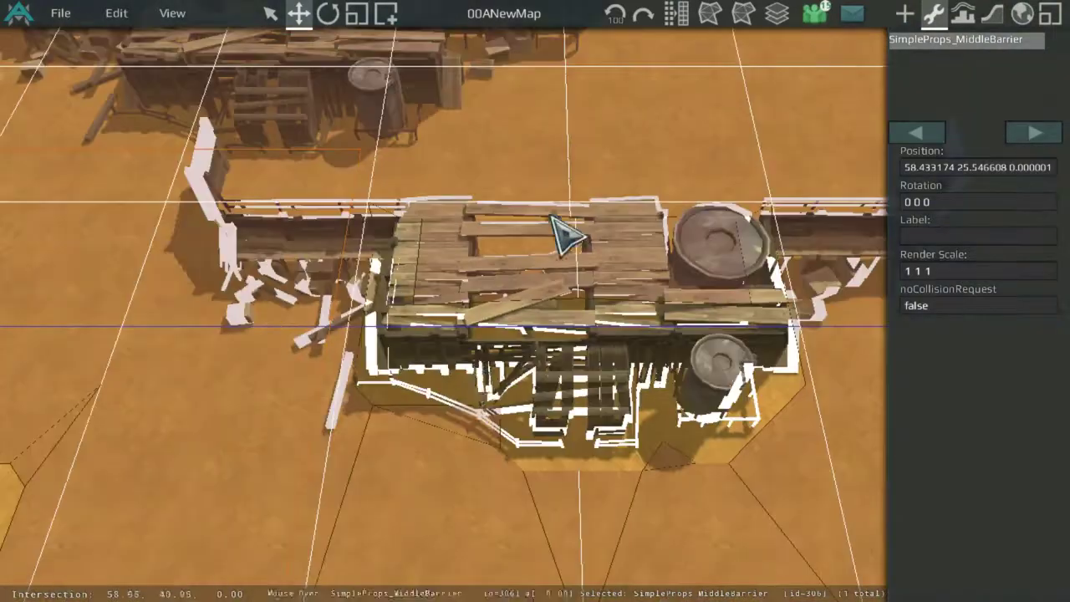
middle_drag(470, 207, 453, 295)
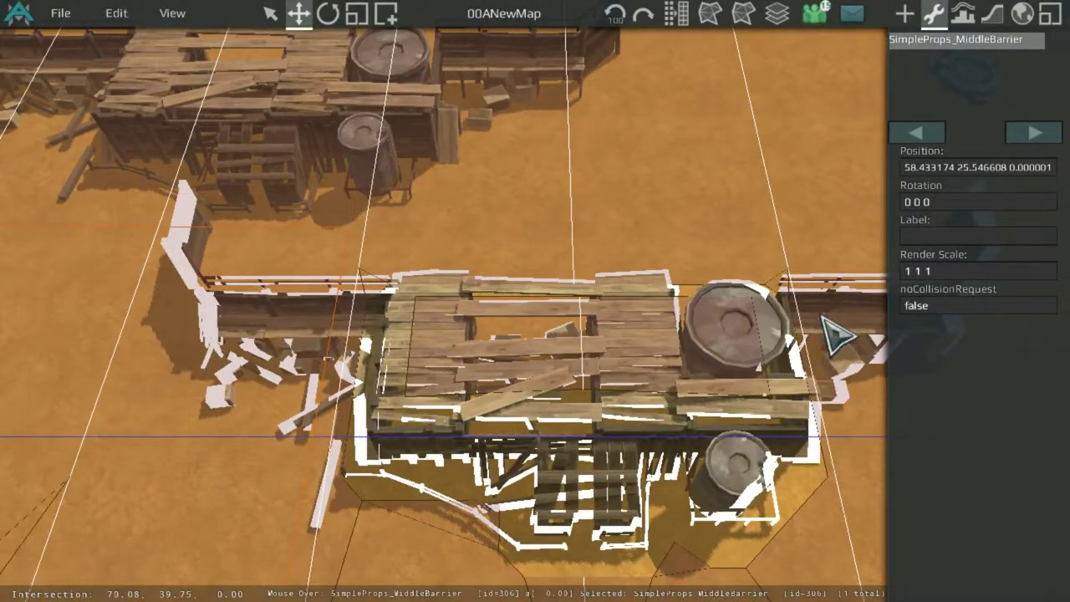
scroll(556, 271, down, 3)
scroll(509, 209, up, 2)
middle_drag(509, 210, 600, 400)
scroll(626, 214, down, 3)
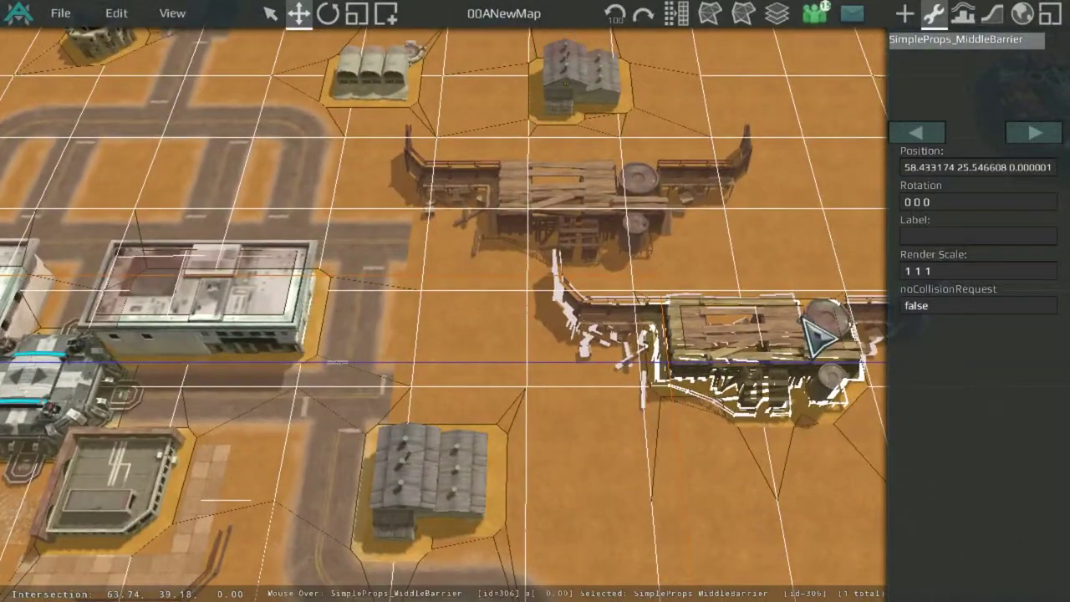
middle_drag(671, 195, 646, 310)
middle_drag(491, 297, 580, 192)
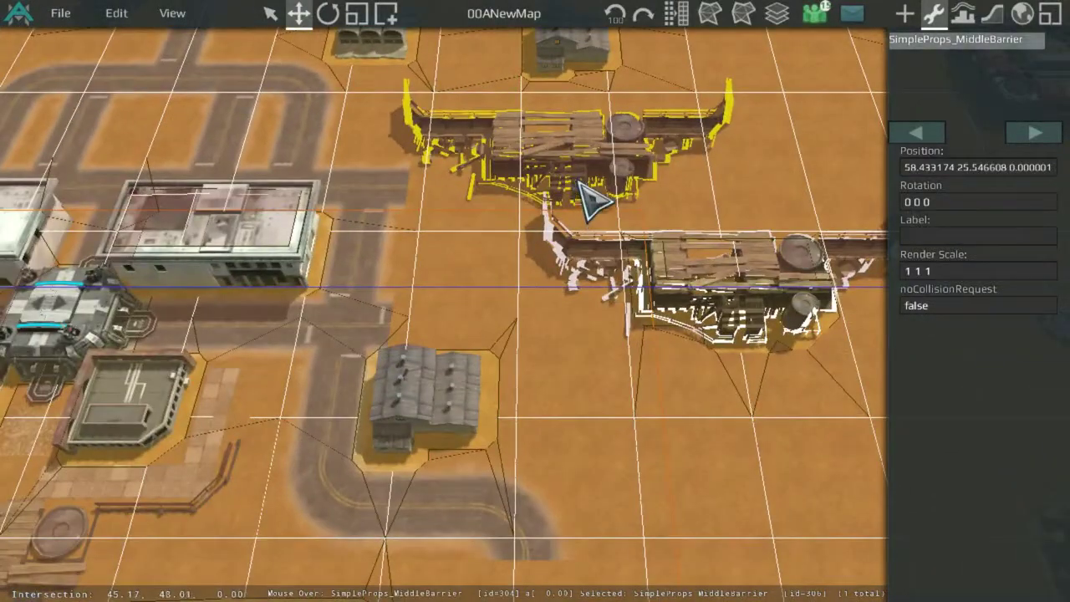
click(582, 171)
middle_drag(631, 216, 831, 139)
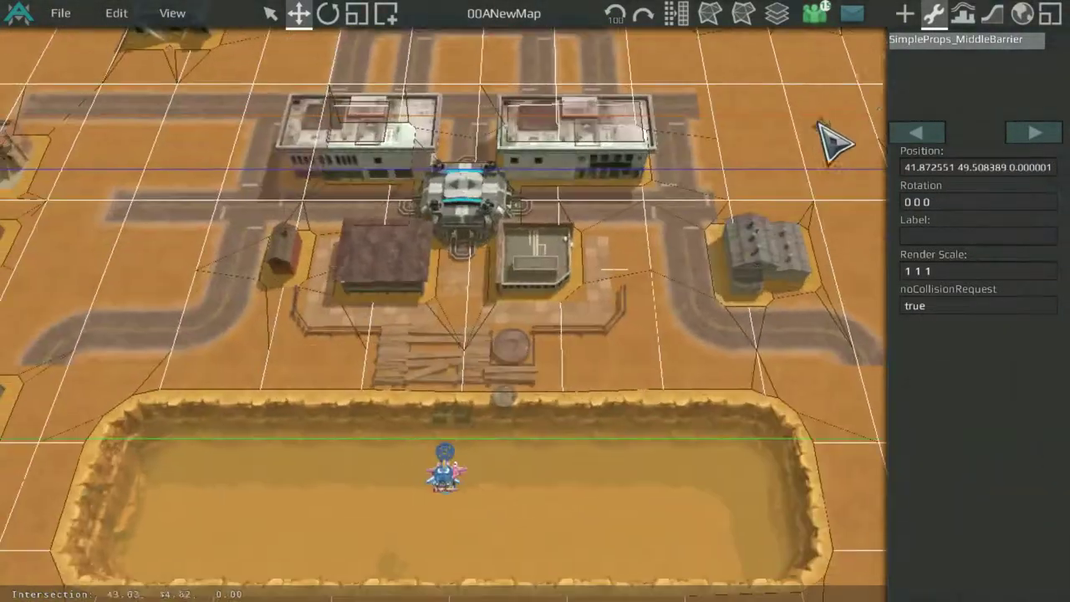
Check the ground overlay around the canyon, the fortress and the western buildings, and hide it
click(712, 18)
click(713, 20)
middle_drag(594, 121, 721, 64)
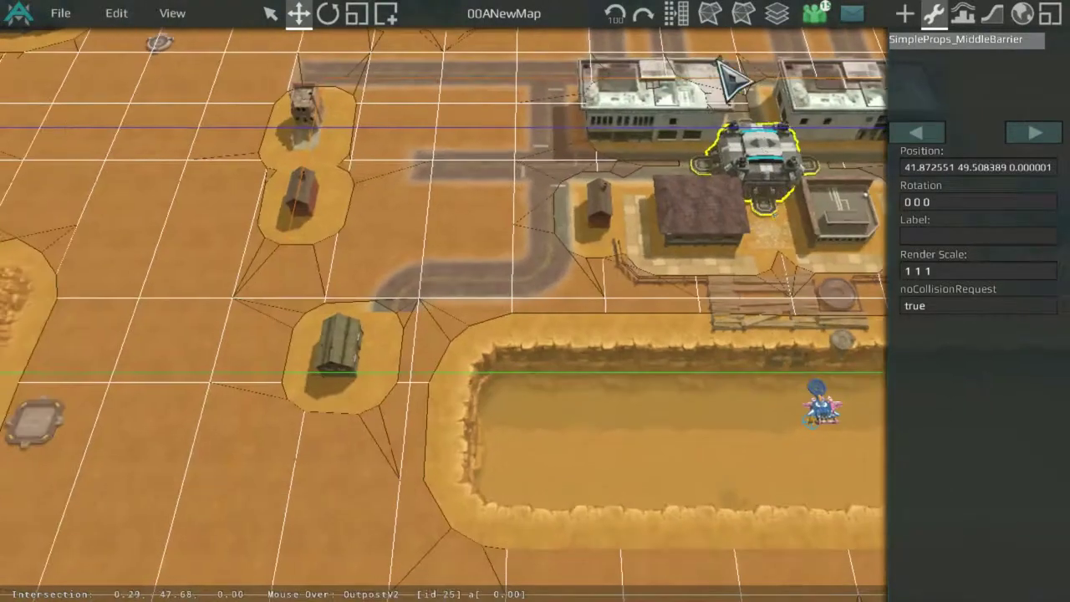
click(705, 19)
Open the Props library and survey the road network and the open ground around the fortress
click(905, 14)
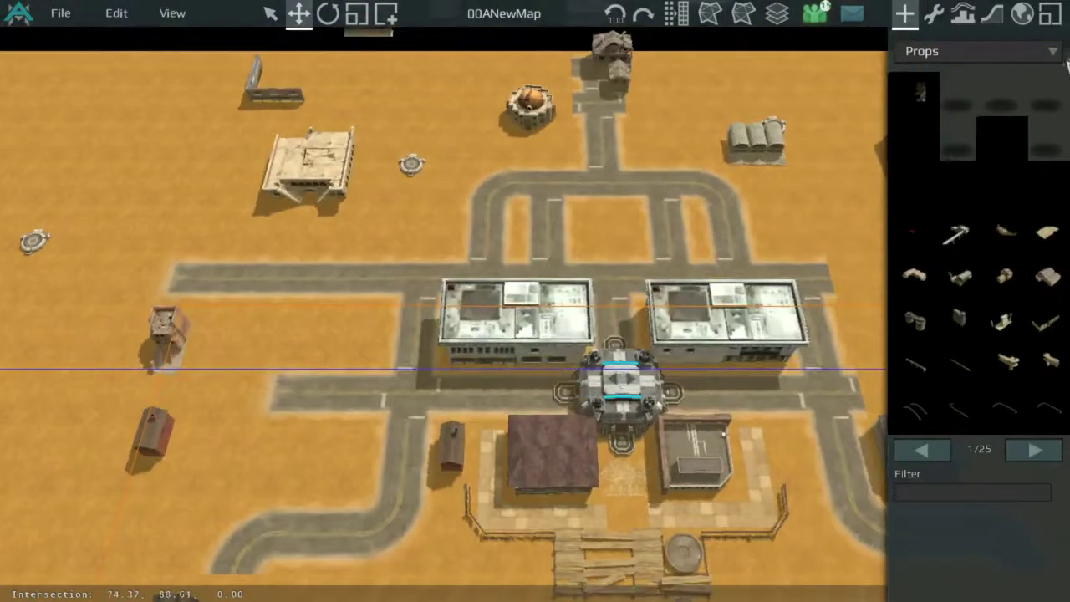
click(1049, 51)
click(982, 91)
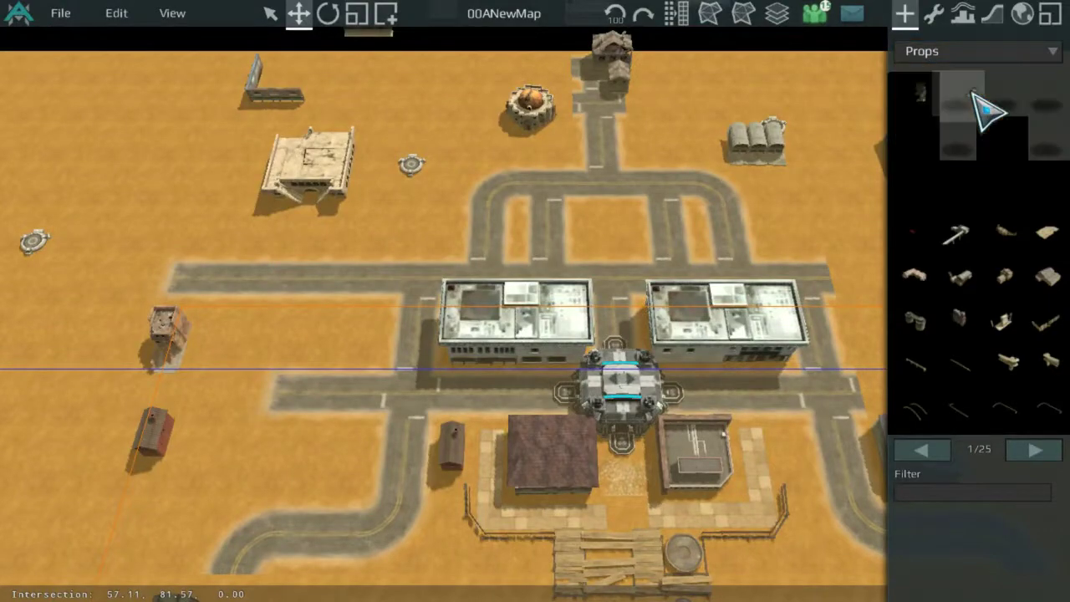
middle_drag(669, 270, 805, 178)
scroll(805, 178, down, 3)
scroll(798, 146, up, 4)
scroll(795, 142, down, 3)
middle_drag(795, 142, 525, 308)
middle_drag(590, 324, 739, 12)
middle_drag(750, 72, 504, 269)
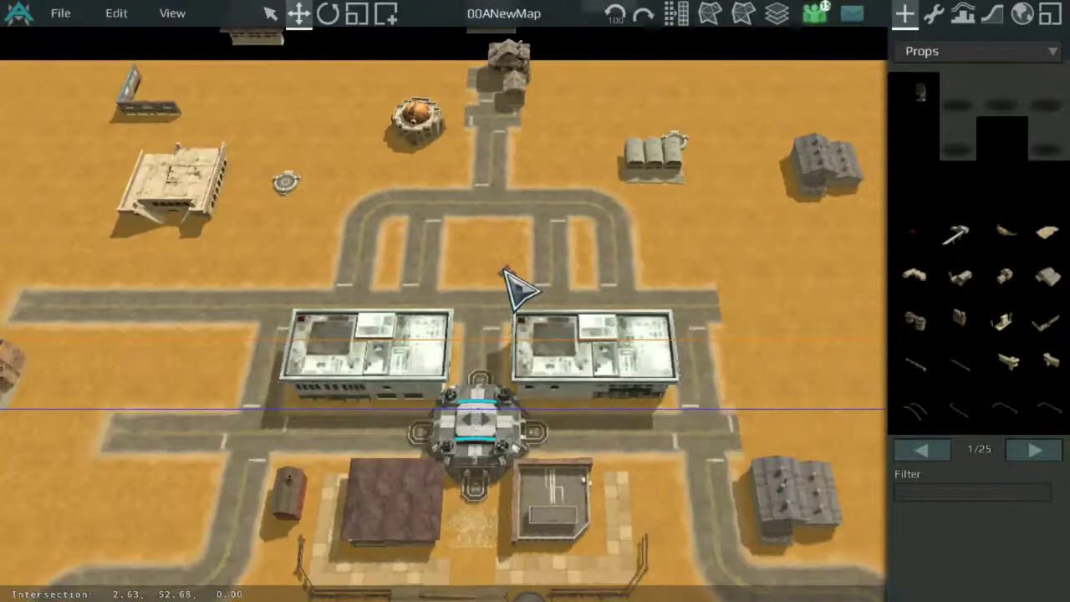
Browse the Props library through page 6 and examine the roads, surrounding buildings and open areas of the map
scroll(577, 180, up, 5)
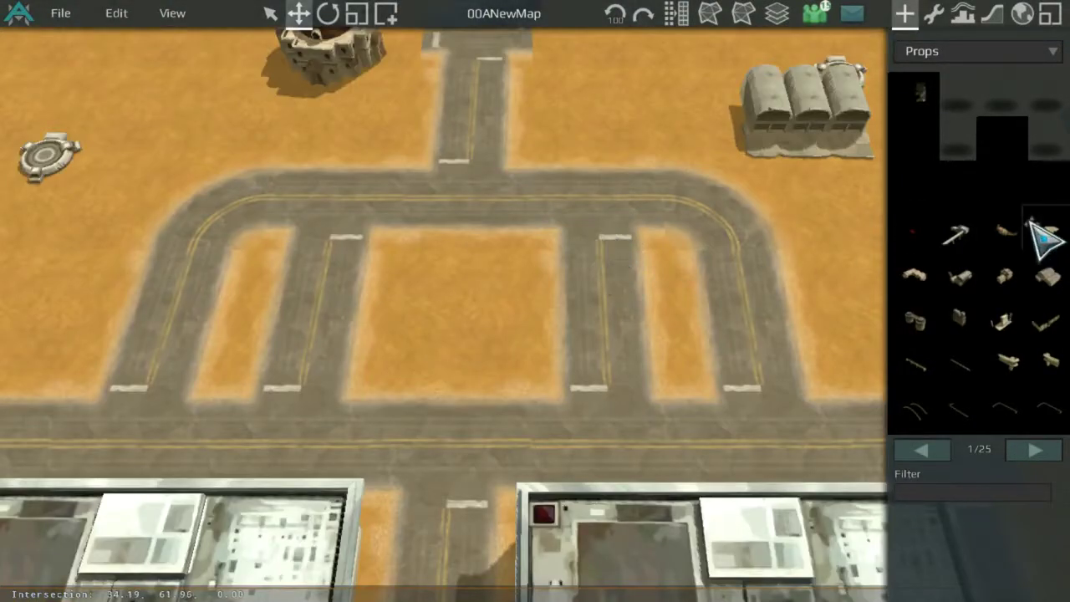
scroll(1029, 222, down, 1)
scroll(786, 221, up, 2)
middle_drag(786, 221, 955, 211)
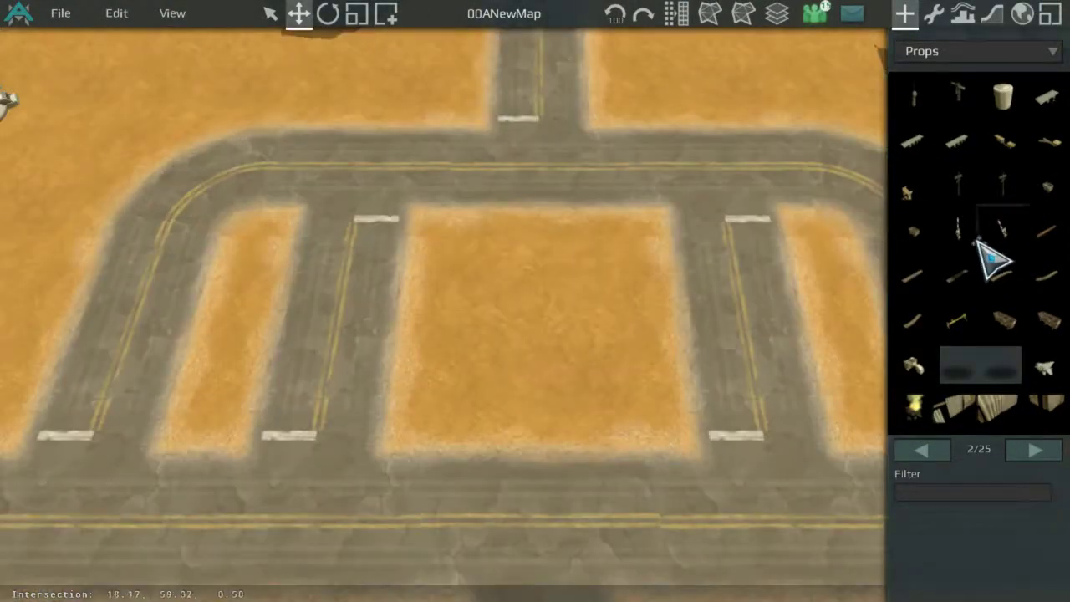
scroll(953, 376, down, 4)
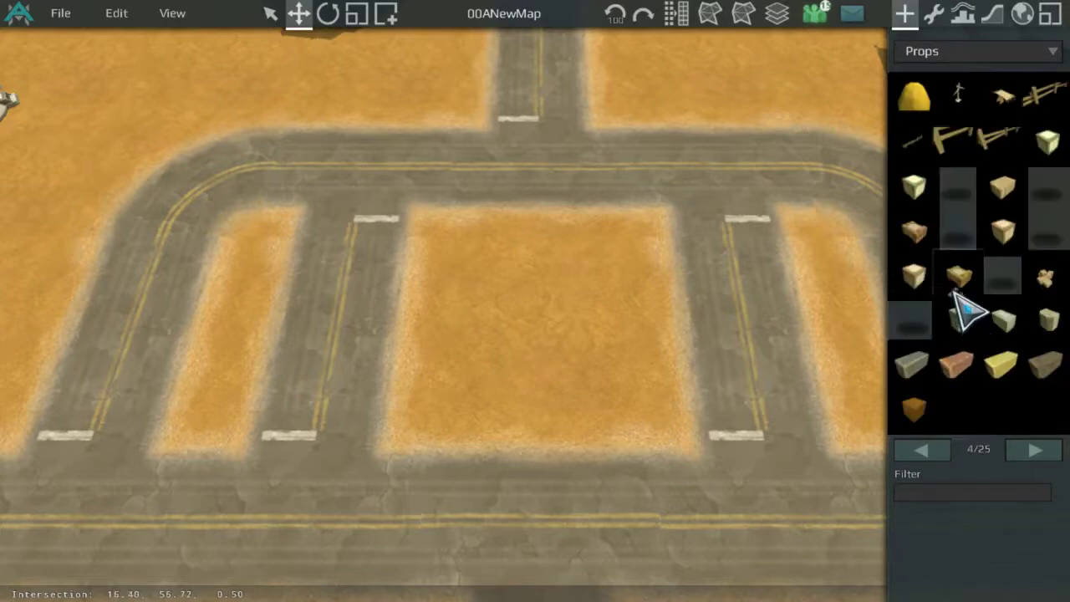
scroll(773, 327, down, 3)
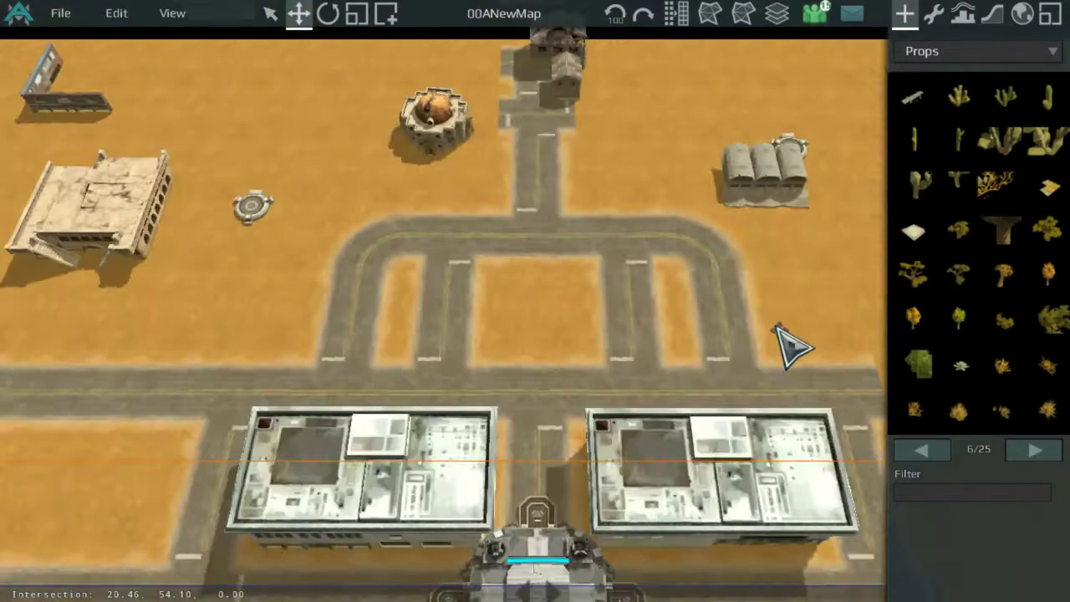
middle_drag(620, 568, 564, 366)
middle_drag(531, 173, 645, 305)
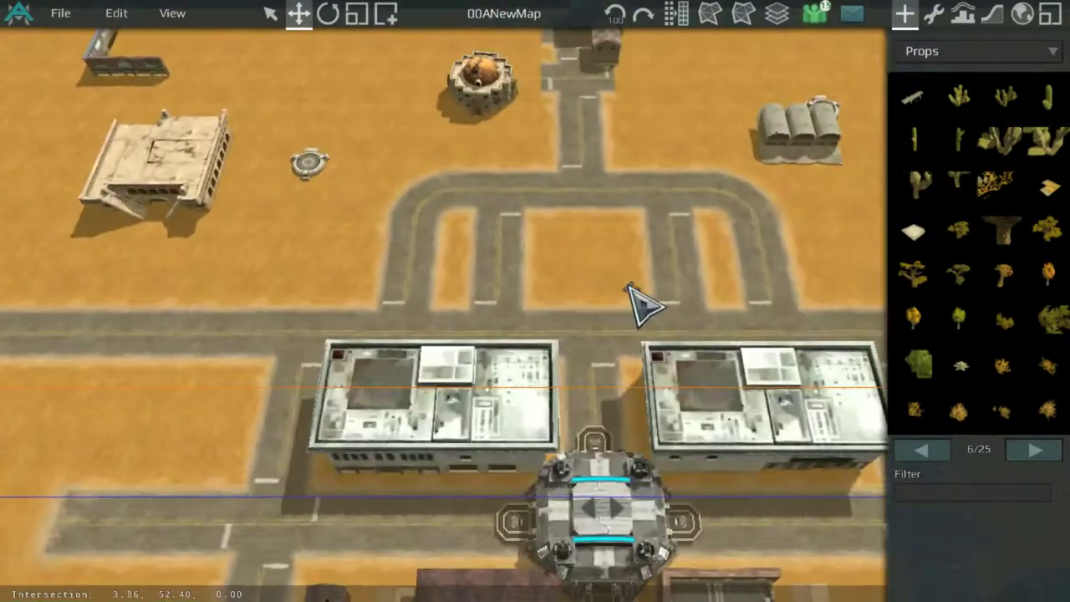
middle_drag(608, 234, 270, 126)
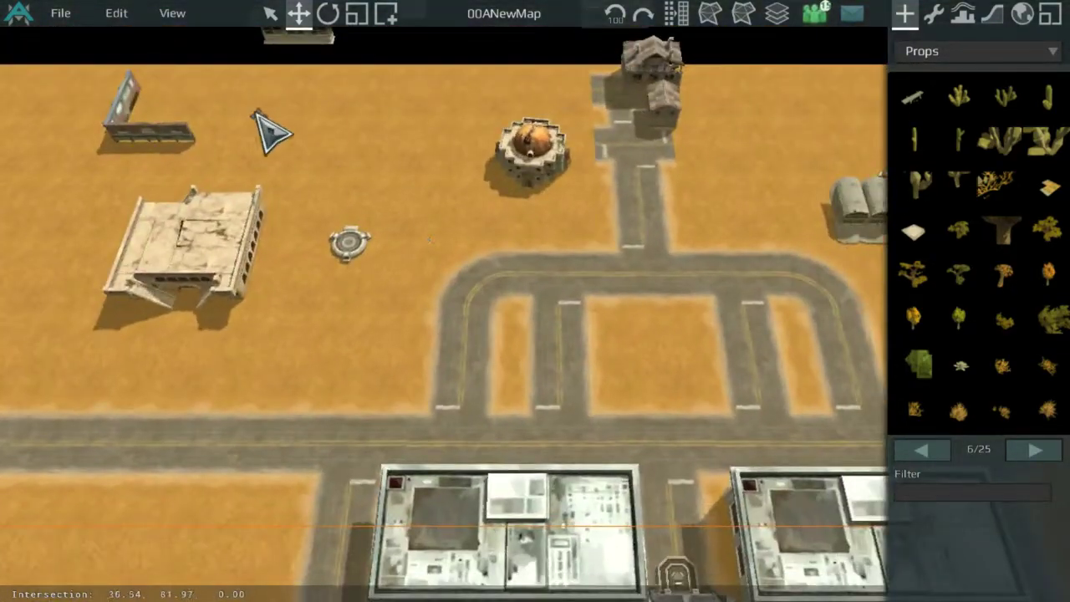
middle_drag(294, 257, 540, 329)
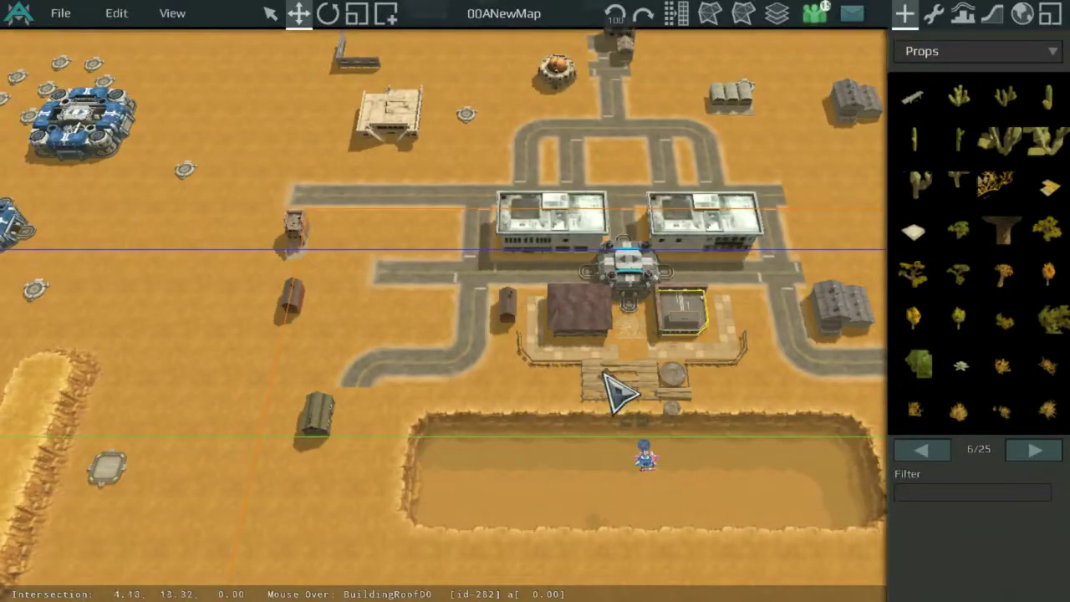
scroll(619, 392, up, 6)
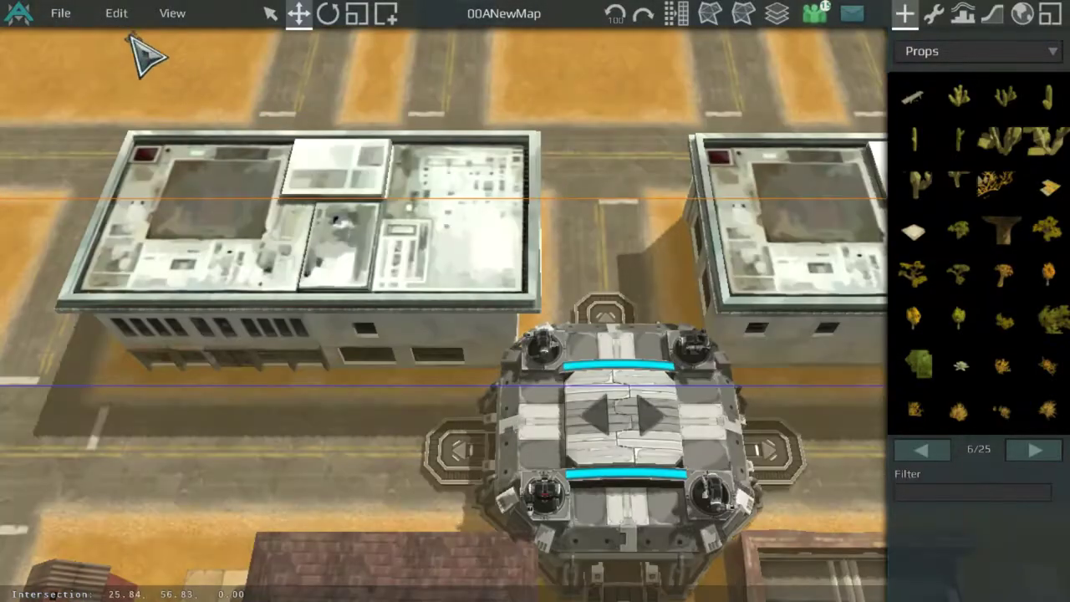
click(62, 14)
click(84, 102)
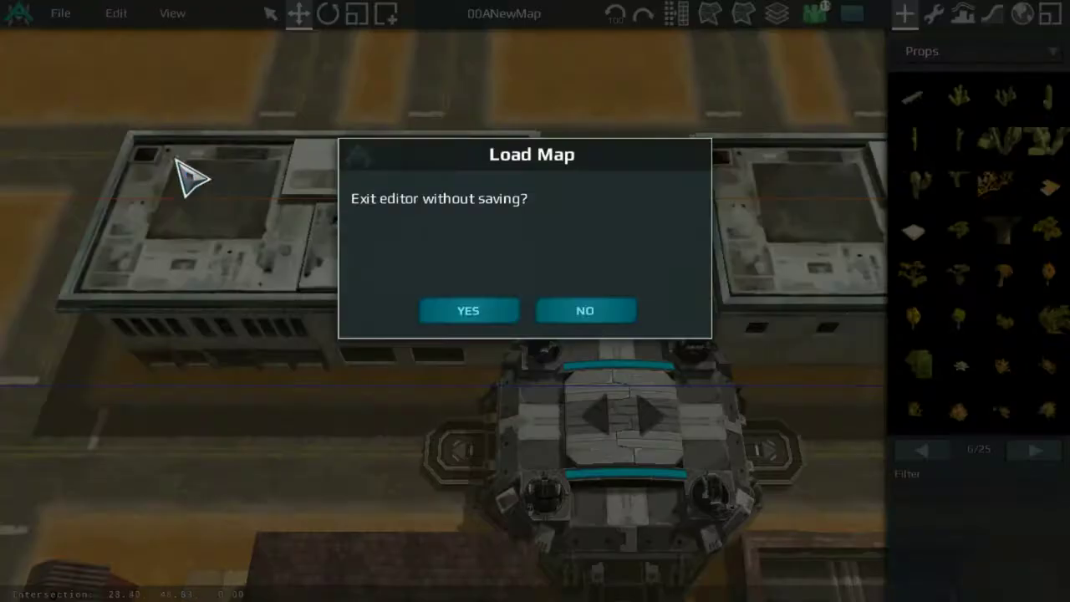
click(499, 305)
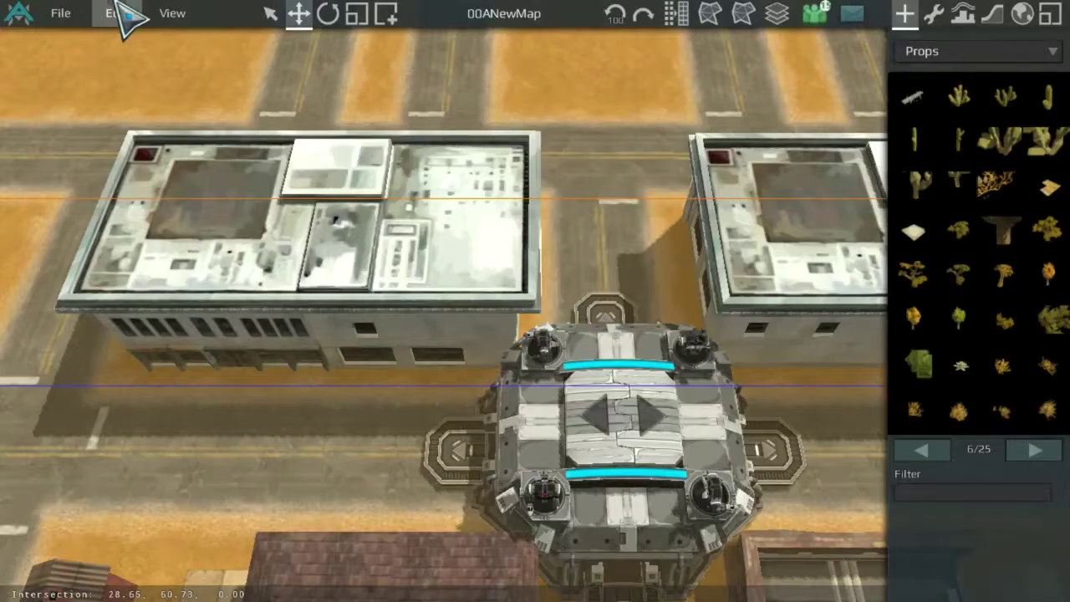
Save the current map and open 00ANewMapTest from the user's own maps
click(60, 14)
click(47, 58)
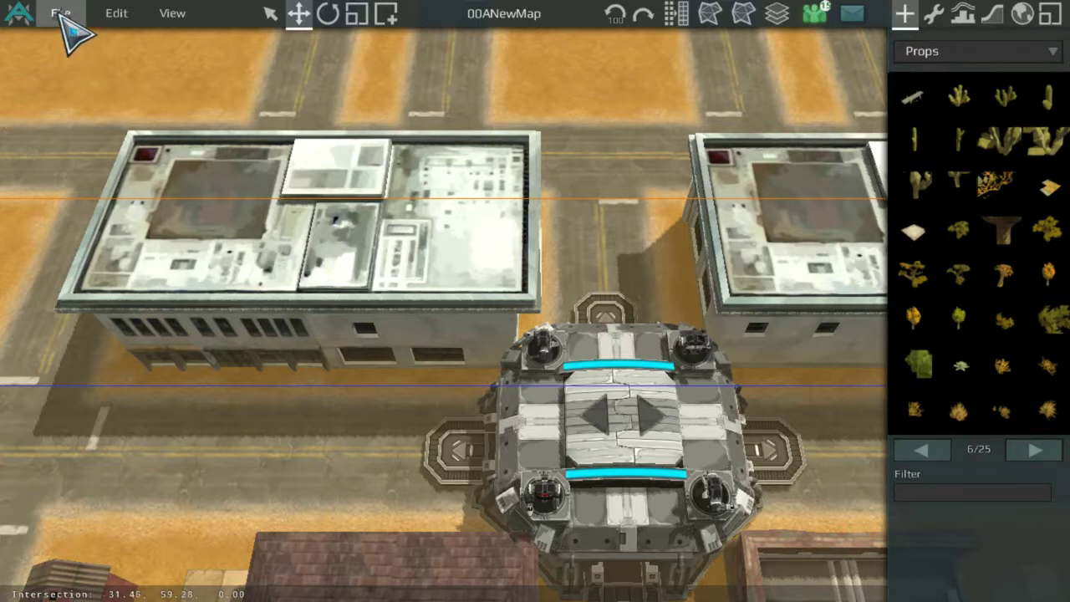
click(66, 13)
click(77, 101)
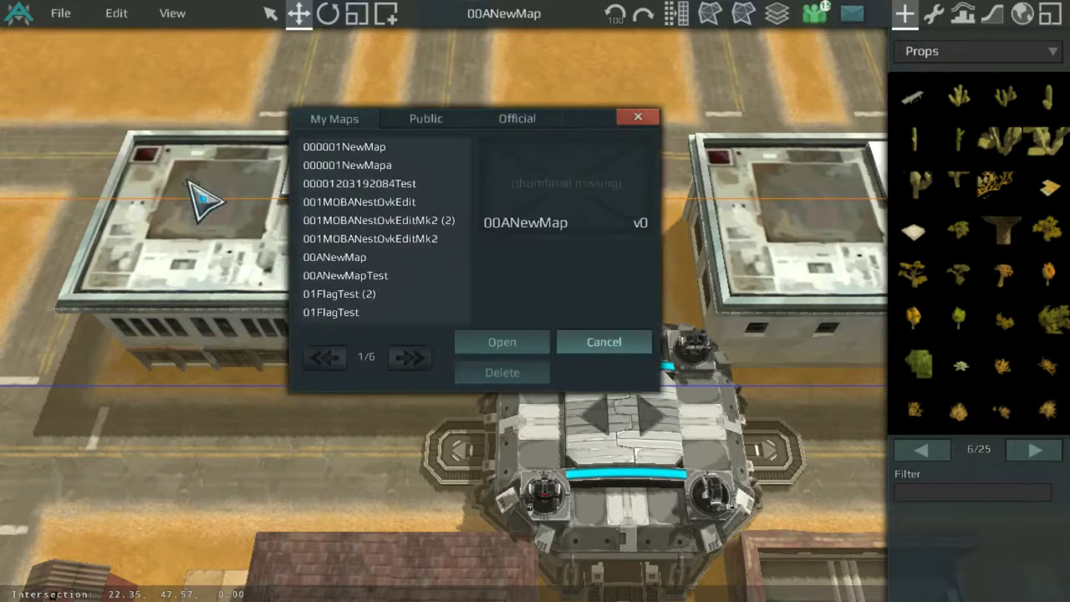
click(414, 275)
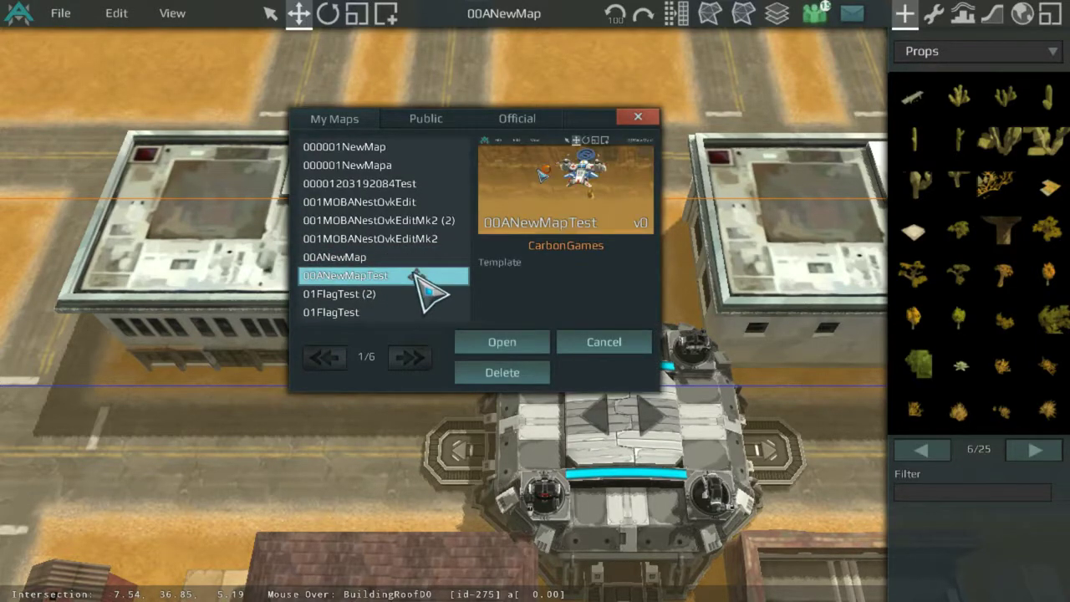
double_click(414, 271)
Examine the central town of 00ANewMapTest, including its roads, buildings, grass plots, boundary walls and the canyon edge
scroll(415, 271, down, 5)
middle_drag(414, 271, 391, 410)
scroll(409, 266, up, 2)
mouse_move(430, 227)
middle_down()
mouse_move(423, 365)
mouse_move(443, 226)
middle_up()
scroll(657, 275, down, 2)
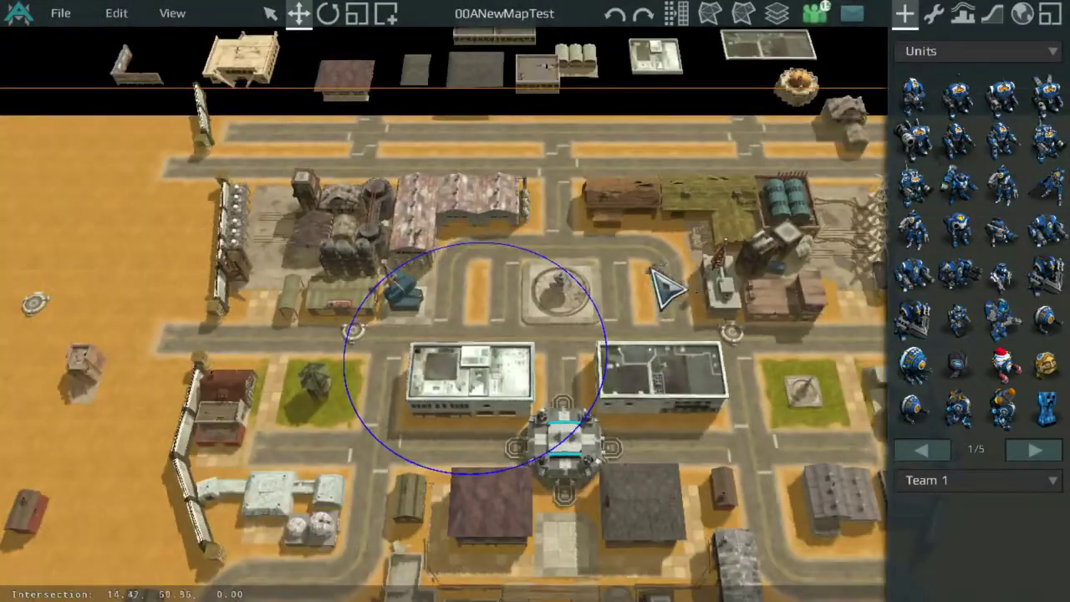
middle_drag(456, 144, 436, 261)
middle_drag(522, 269, 244, 154)
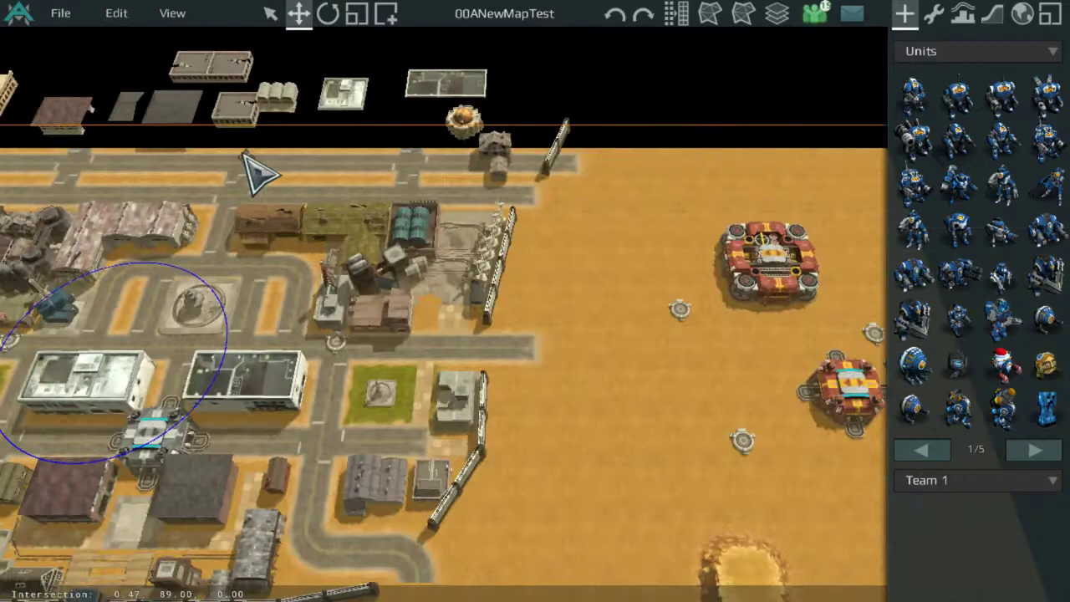
middle_drag(505, 130, 638, 119)
scroll(638, 120, up, 5)
middle_drag(367, 265, 422, 145)
scroll(701, 209, up, 1)
scroll(430, 163, down, 5)
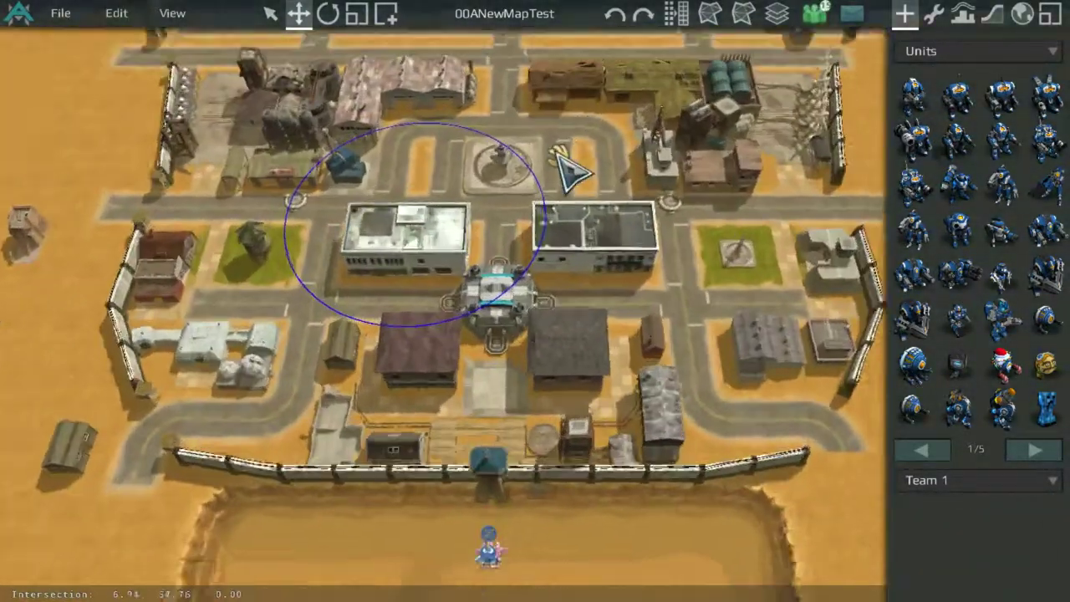
scroll(552, 251, down, 2)
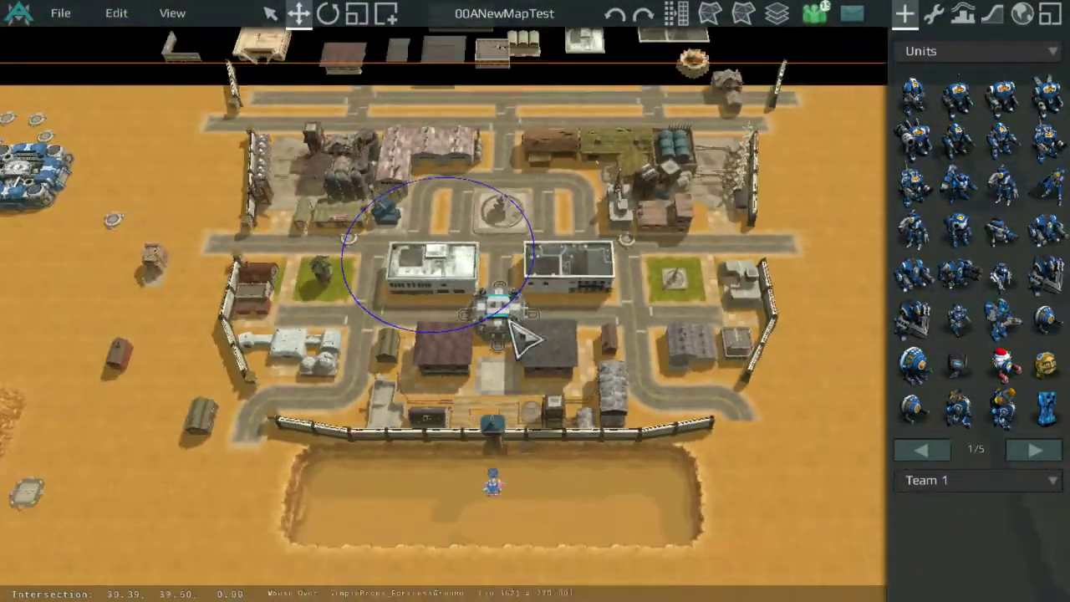
scroll(500, 338, up, 2)
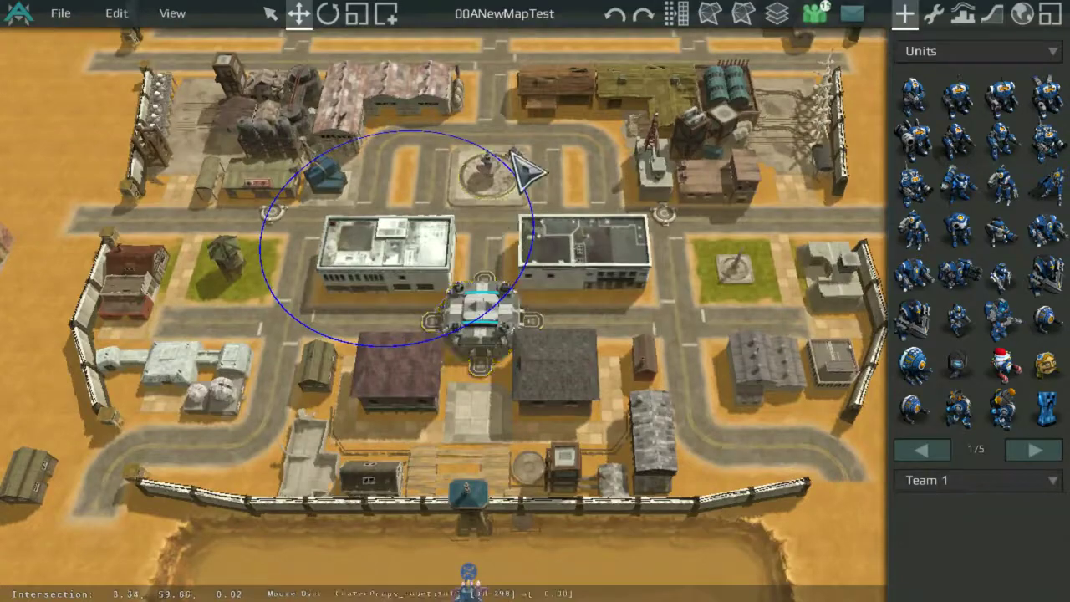
Survey the town's northern roads, power compound, boundary walls and the buildings beyond the map's northern edge
scroll(513, 154, up, 2)
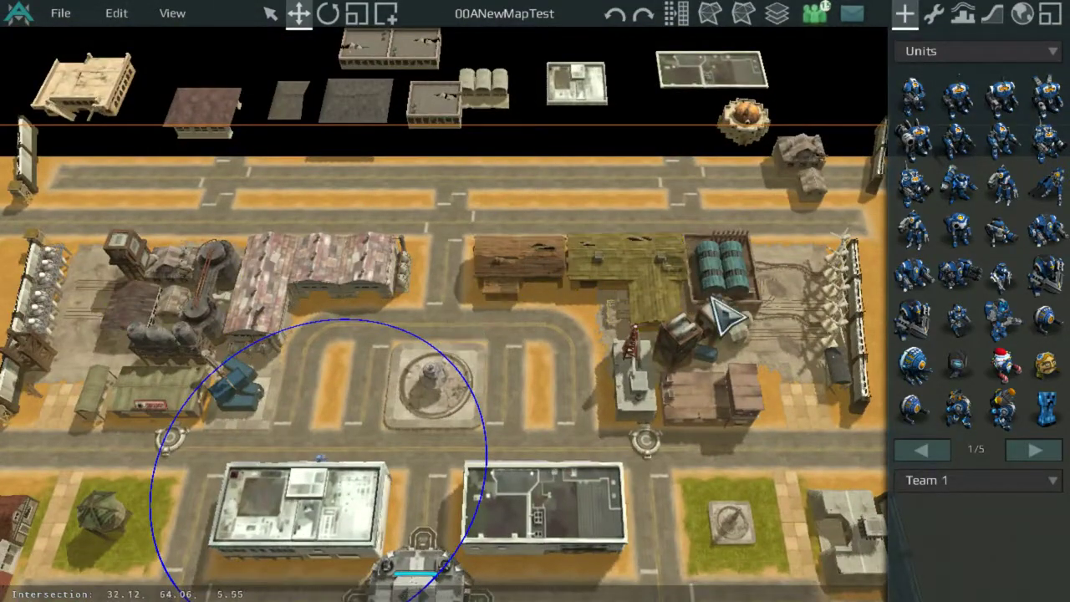
scroll(702, 268, up, 2)
middle_drag(695, 241, 812, 348)
scroll(519, 213, down, 2)
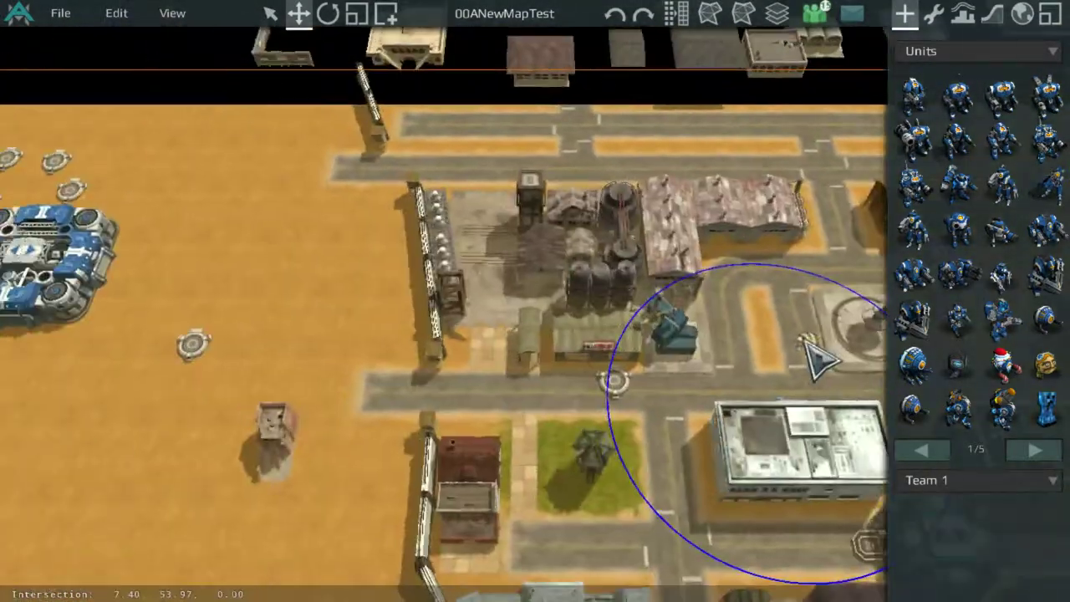
scroll(736, 263, up, 2)
middle_drag(736, 263, 467, 224)
scroll(535, 254, down, 2)
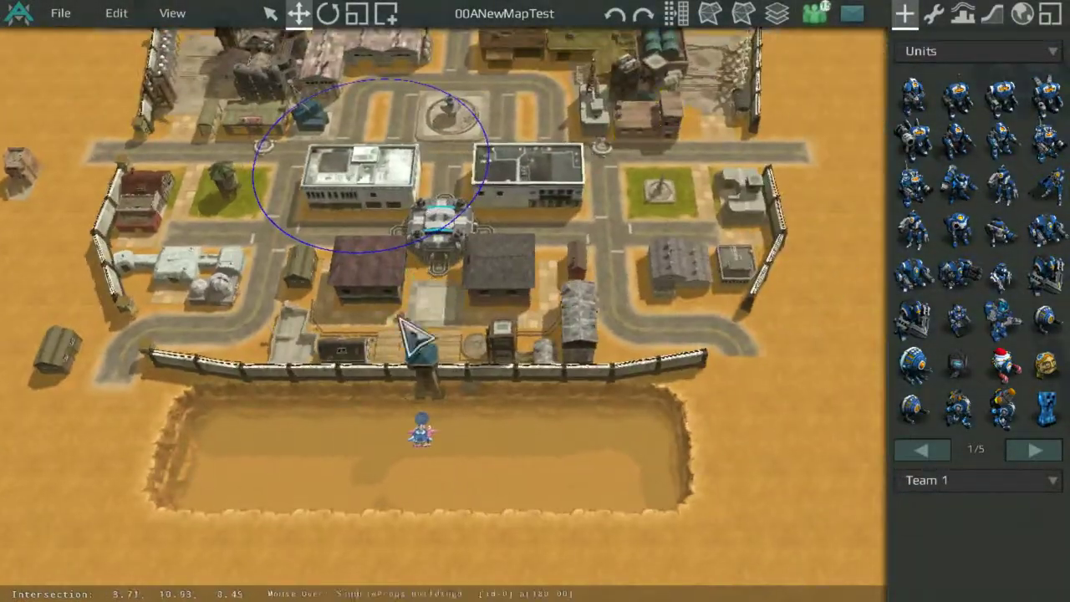
middle_drag(665, 130, 405, 334)
scroll(618, 218, up, 3)
middle_drag(676, 175, 546, 306)
scroll(546, 306, up, 2)
scroll(585, 209, down, 2)
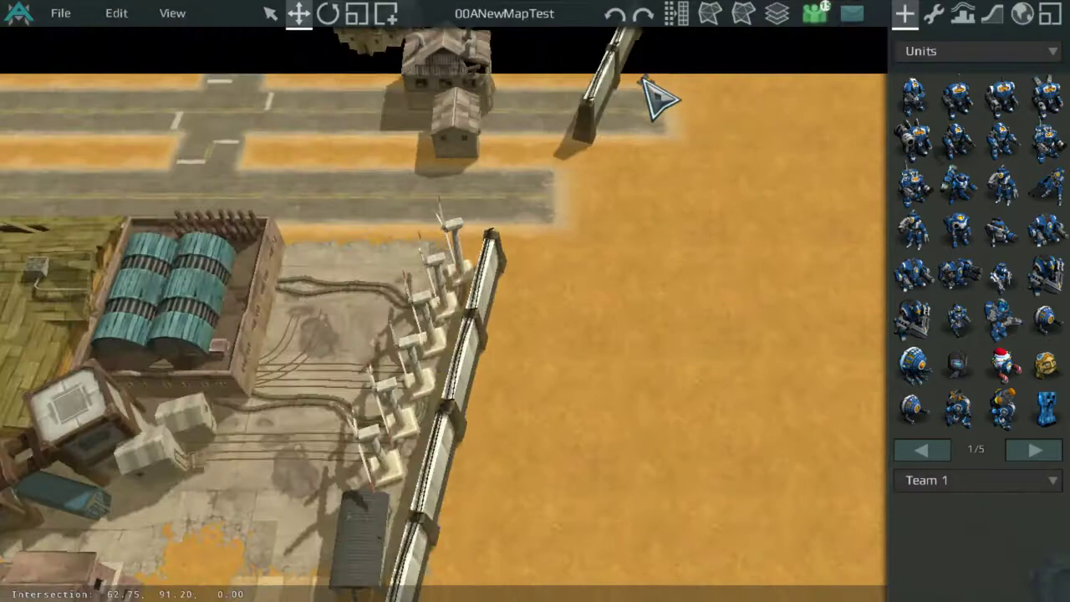
middle_drag(627, 119, 567, 261)
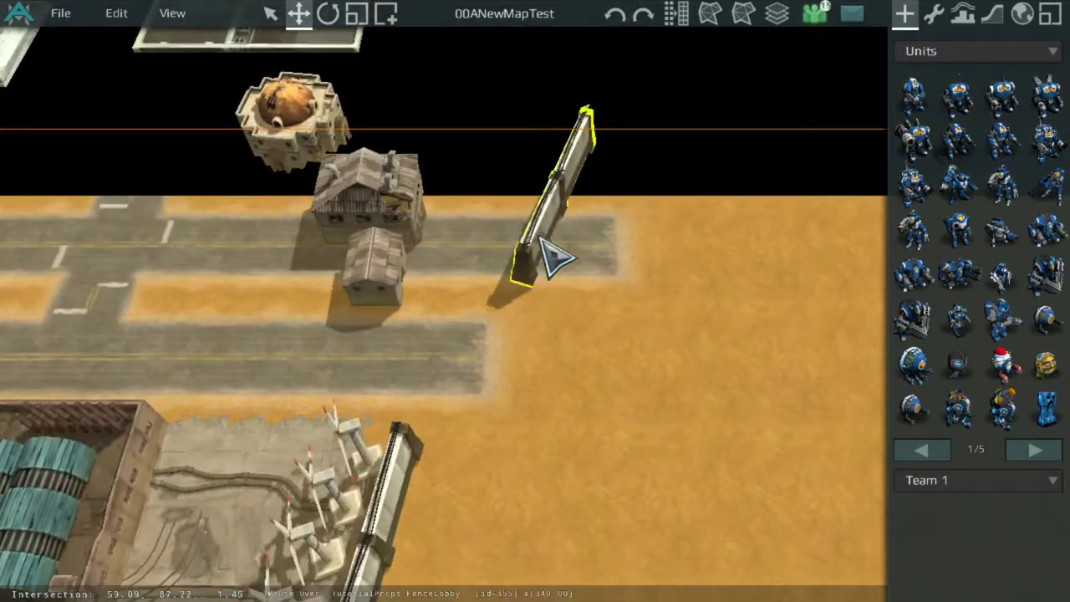
scroll(554, 259, down, 3)
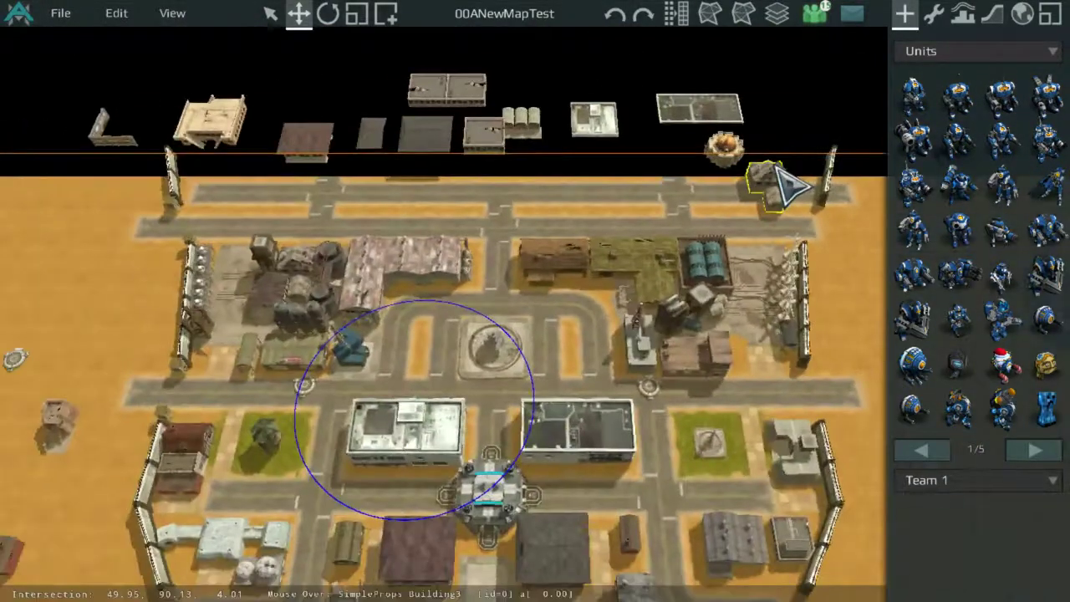
Examine the western part of the town, including the shelters, container stack, grass plot, roads and buildings along the wall
click(992, 13)
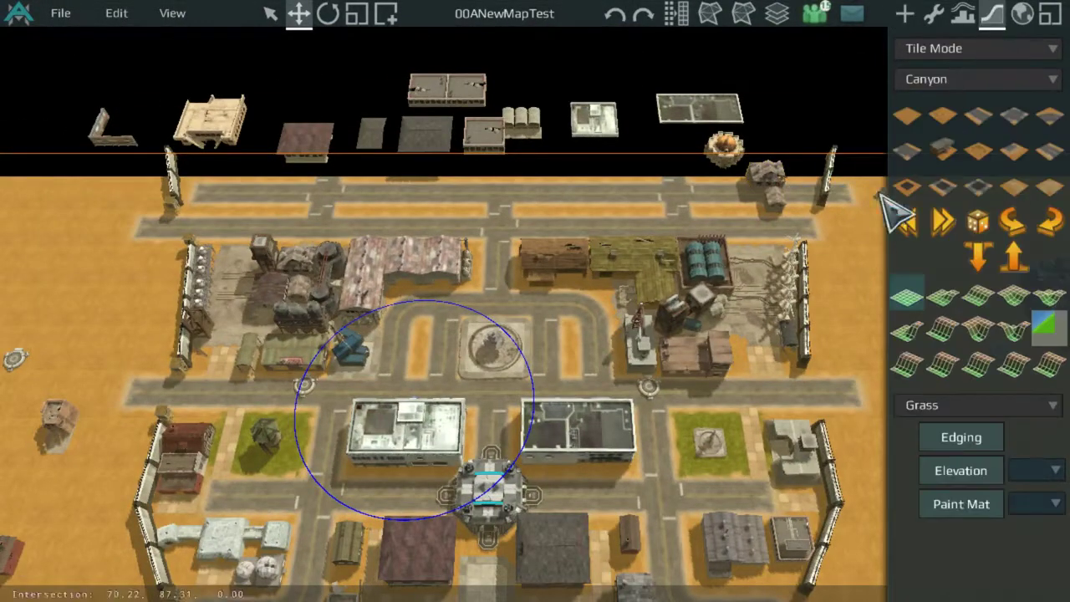
click(940, 12)
scroll(461, 256, up, 3)
middle_drag(334, 360, 570, 224)
middle_drag(501, 326, 577, 142)
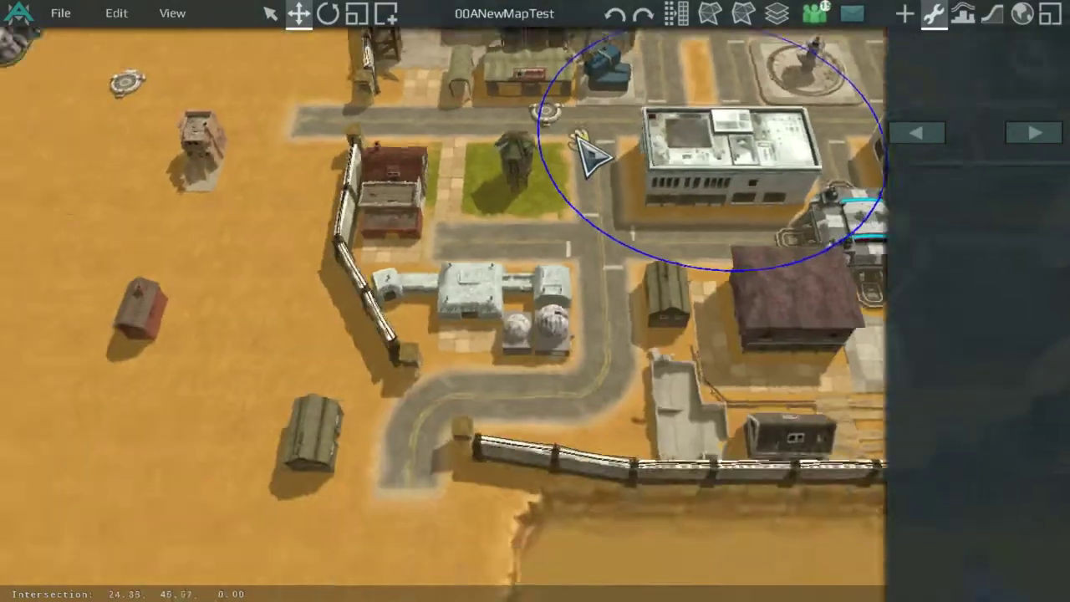
scroll(576, 146, up, 2)
middle_drag(522, 213, 570, 425)
scroll(492, 355, down, 2)
middle_drag(618, 140, 508, 276)
scroll(508, 276, up, 3)
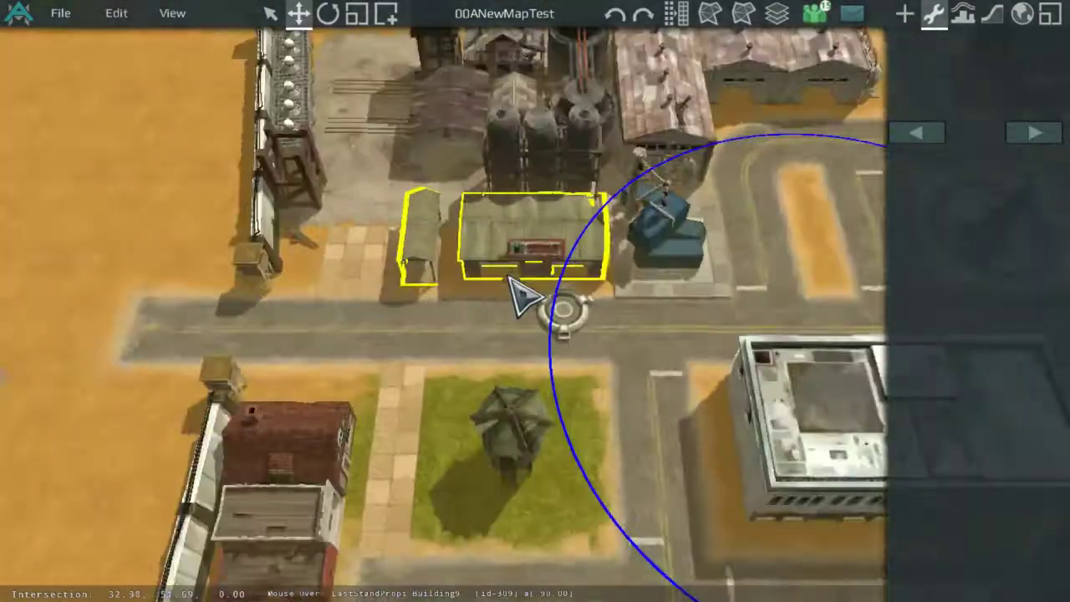
scroll(506, 175, down, 5)
scroll(611, 310, up, 4)
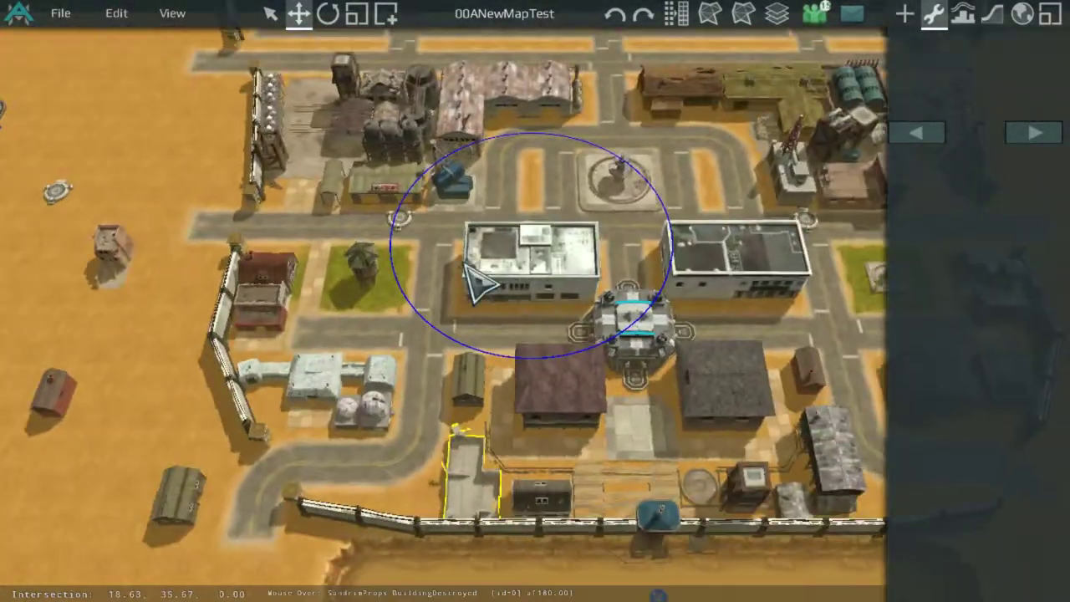
scroll(623, 260, up, 5)
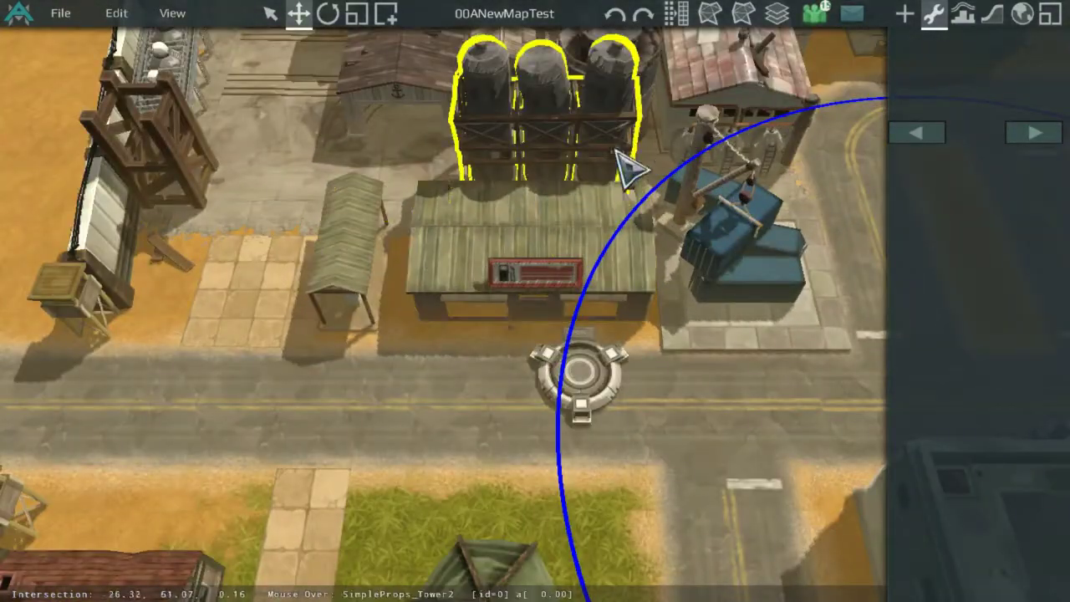
scroll(561, 426, down, 5)
scroll(410, 393, up, 4)
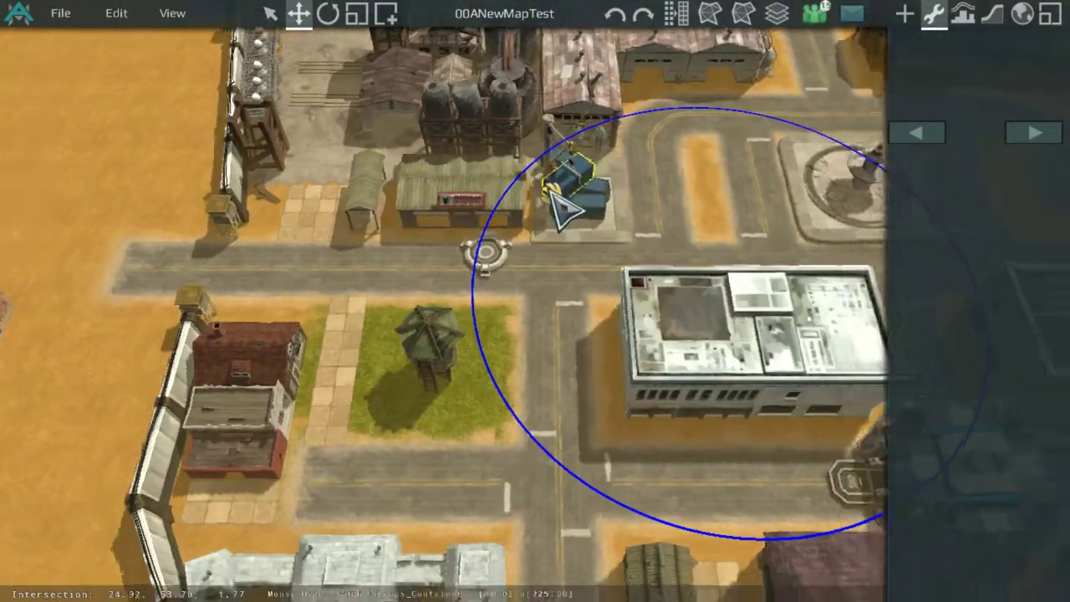
Examine the western boundary fence and industrial compound, and compare them with the overall town layout down to the canyon
middle_drag(552, 194, 500, 163)
middle_drag(166, 176, 466, 201)
scroll(435, 192, up, 2)
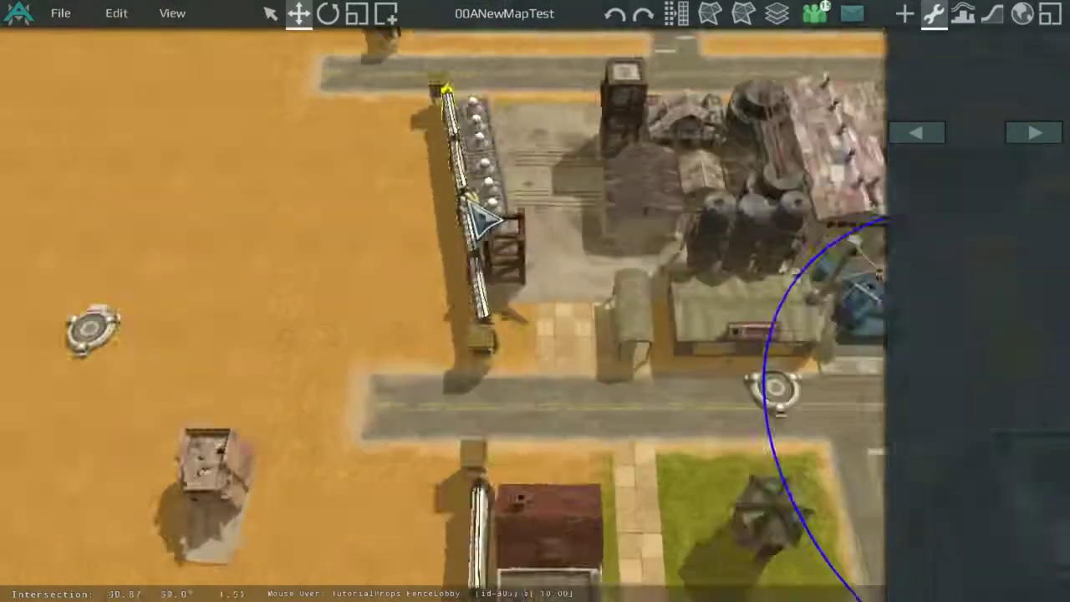
middle_drag(790, 465, 475, 527)
middle_drag(627, 141, 558, 259)
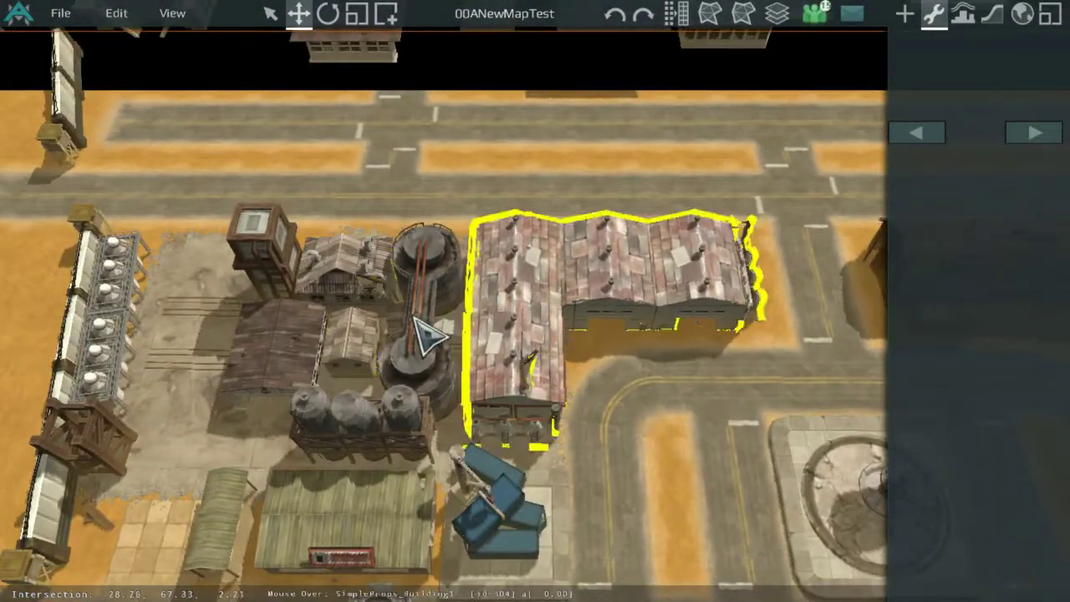
scroll(421, 322, down, 5)
middle_drag(514, 347, 366, 272)
middle_drag(526, 299, 517, 176)
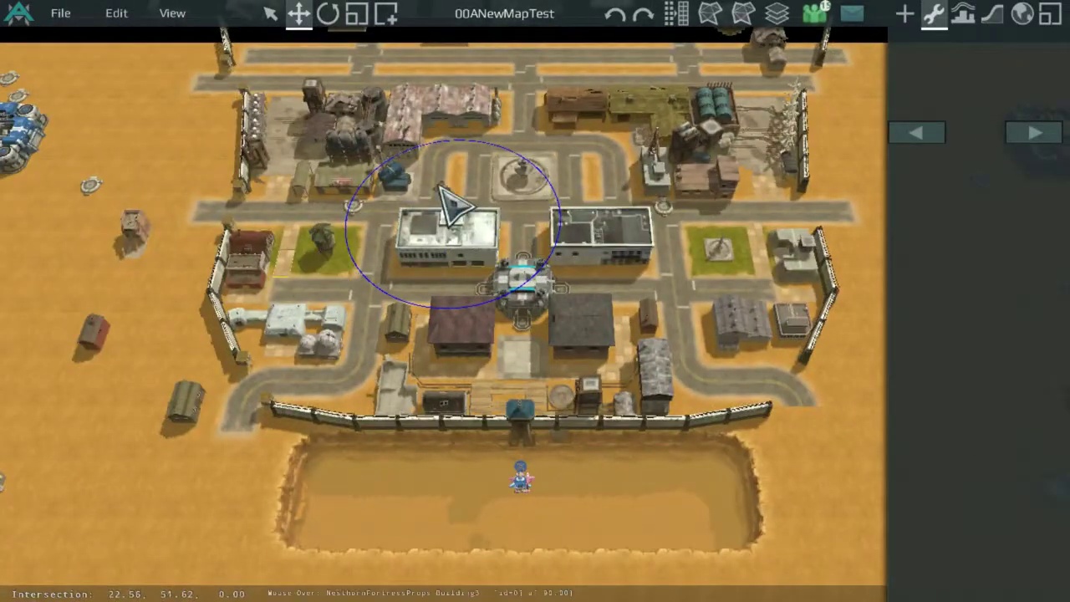
scroll(389, 226, up, 3)
middle_drag(286, 333, 438, 269)
middle_drag(580, 357, 577, 184)
middle_drag(458, 206, 312, 502)
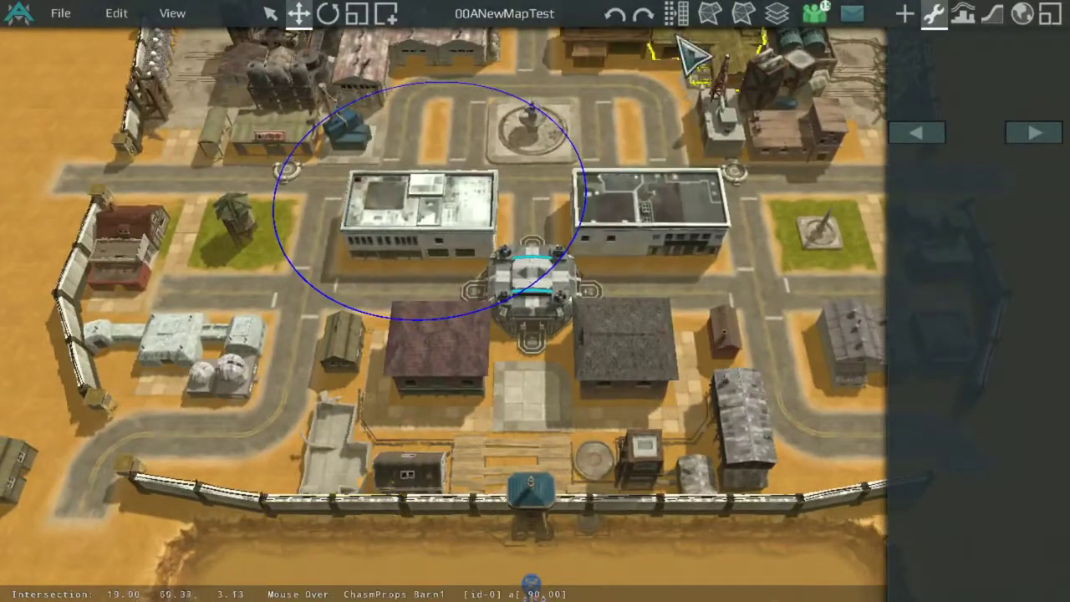
Turn on the navigation mesh overlay and check it around the town's buildings and roads
click(700, 8)
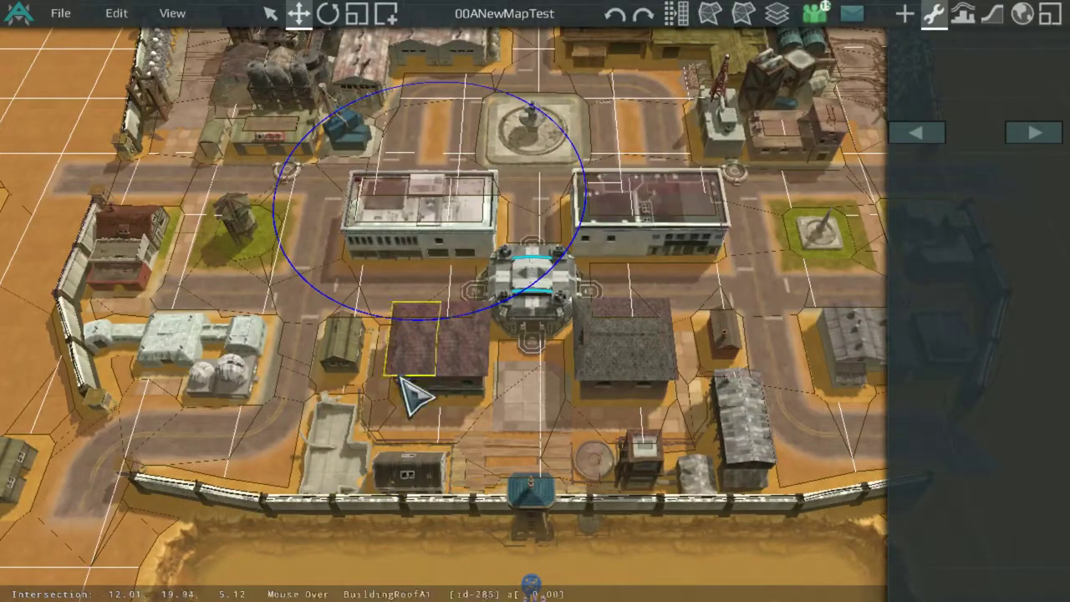
scroll(386, 248, up, 1)
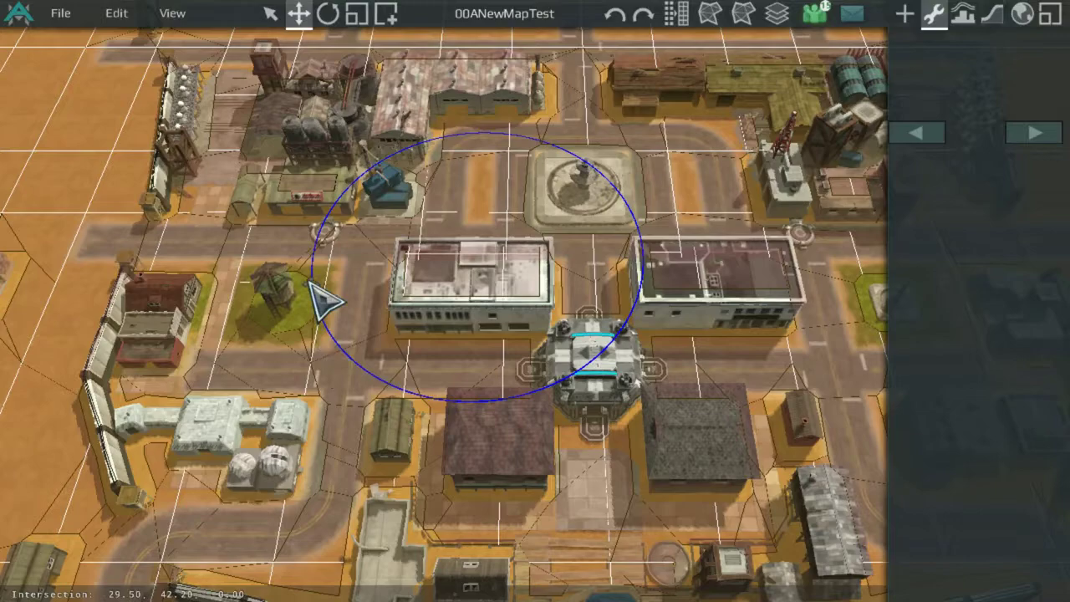
scroll(359, 393, up, 3)
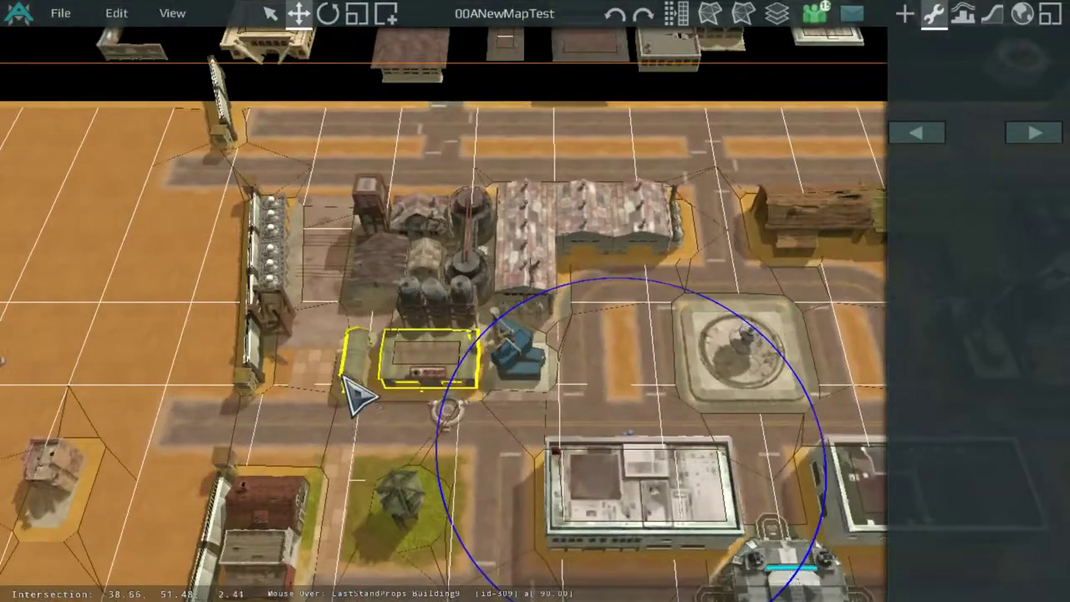
scroll(368, 311, down, 2)
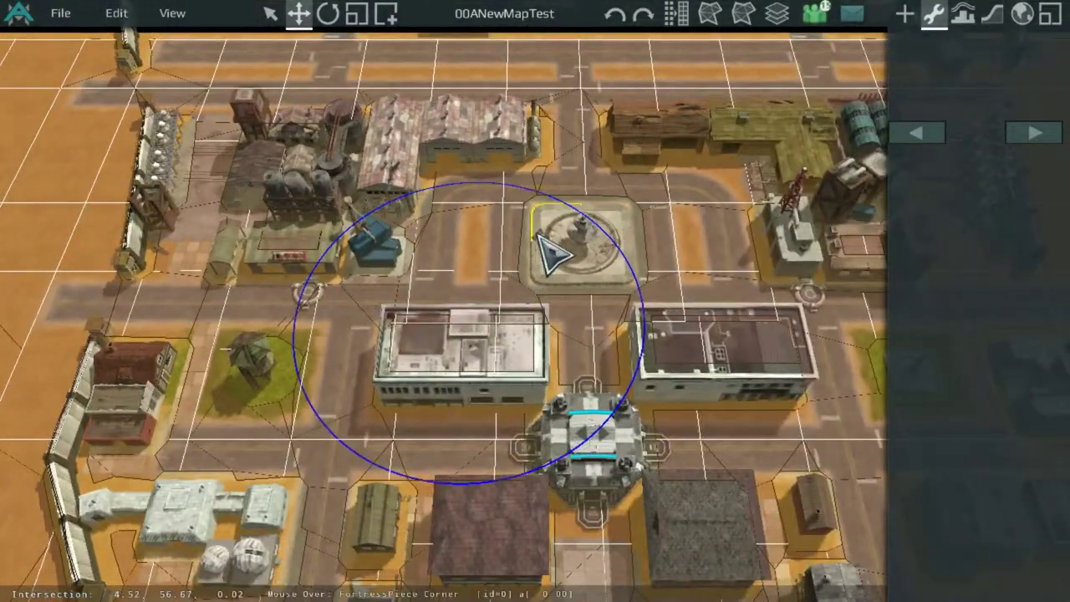
Inspect the navigation mesh outline around the fountain plaza and the two white buildings beside the fortress
middle_drag(537, 235, 470, 355)
scroll(530, 327, up, 3)
middle_drag(530, 328, 522, 349)
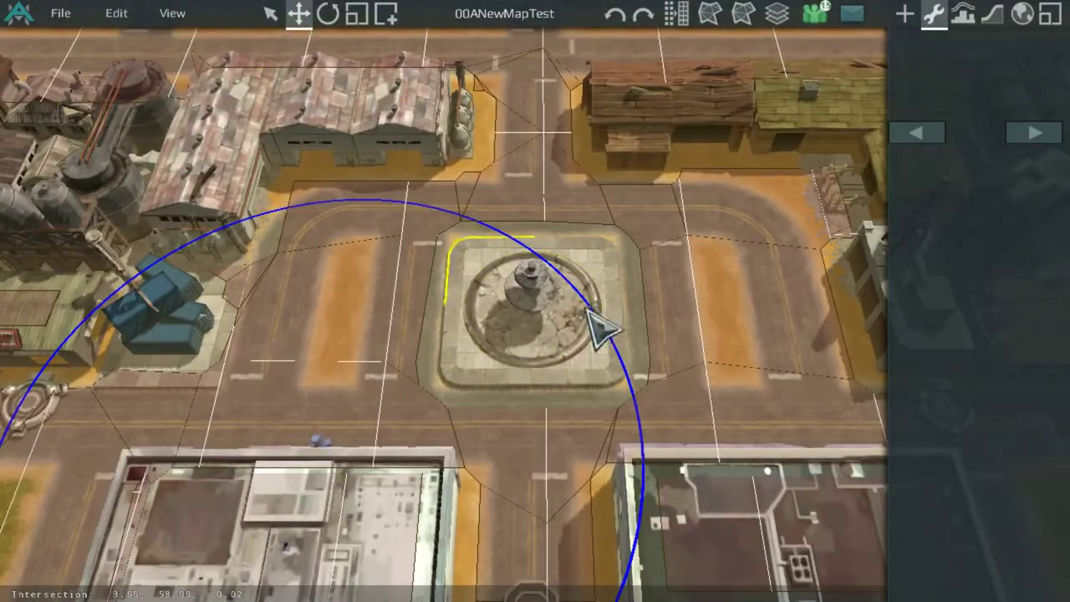
scroll(657, 323, down, 3)
scroll(649, 323, up, 5)
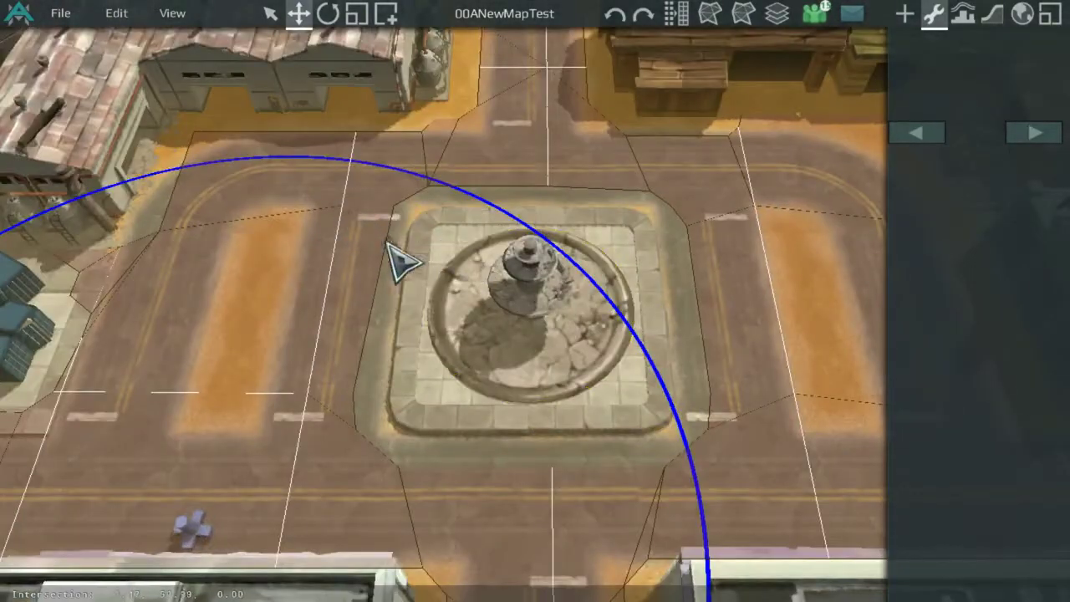
middle_drag(401, 256, 250, 301)
scroll(554, 435, down, 4)
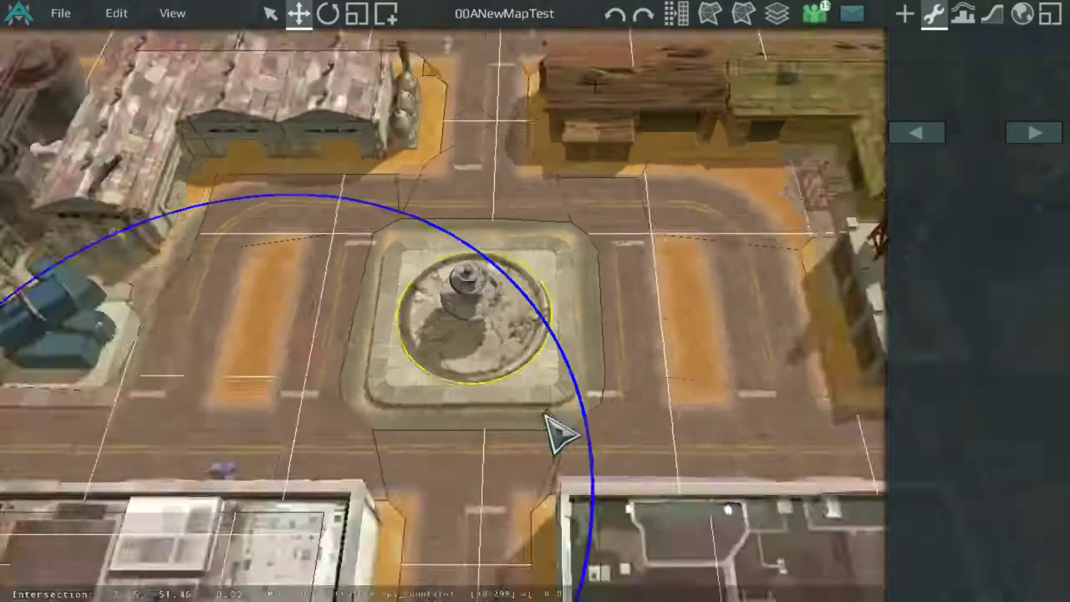
scroll(418, 275, up, 3)
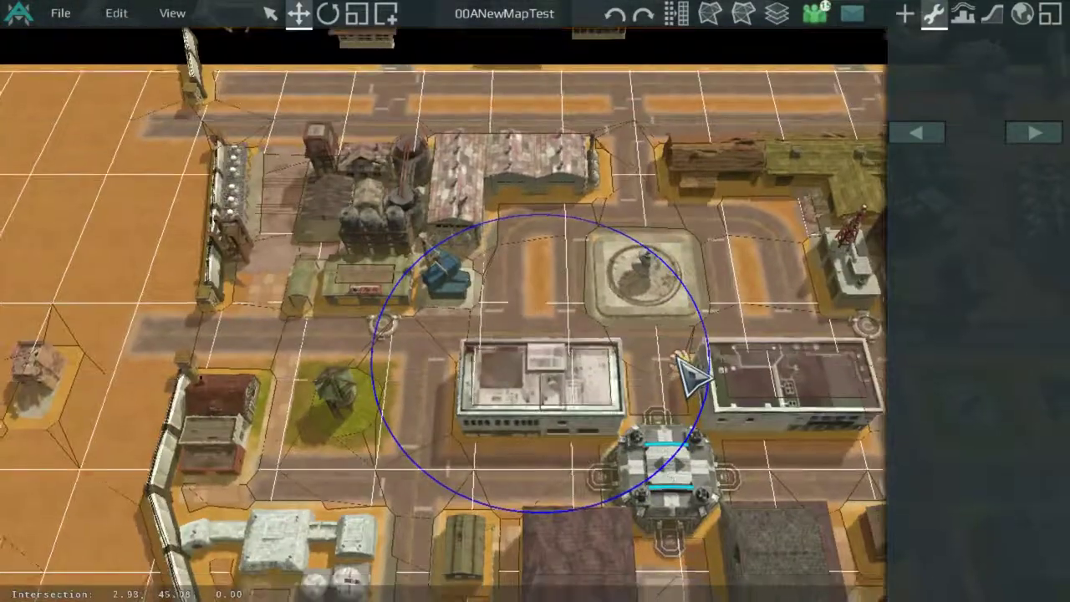
scroll(693, 370, up, 4)
Open 00ANewMap from the user's own maps
click(78, 20)
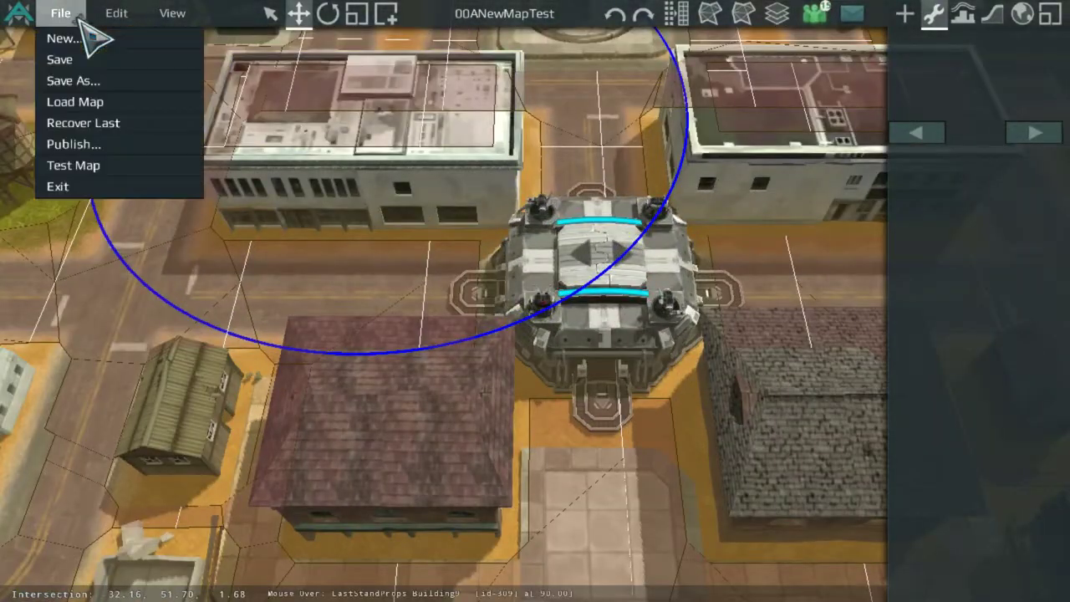
scroll(443, 135, down, 4)
middle_drag(188, 131, 354, 217)
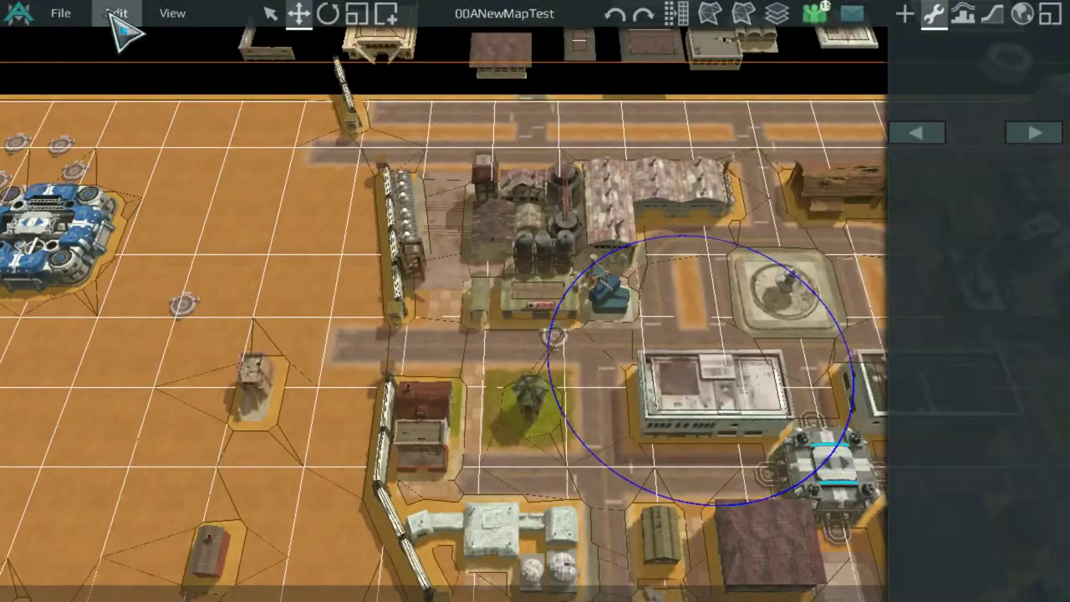
click(62, 13)
click(84, 98)
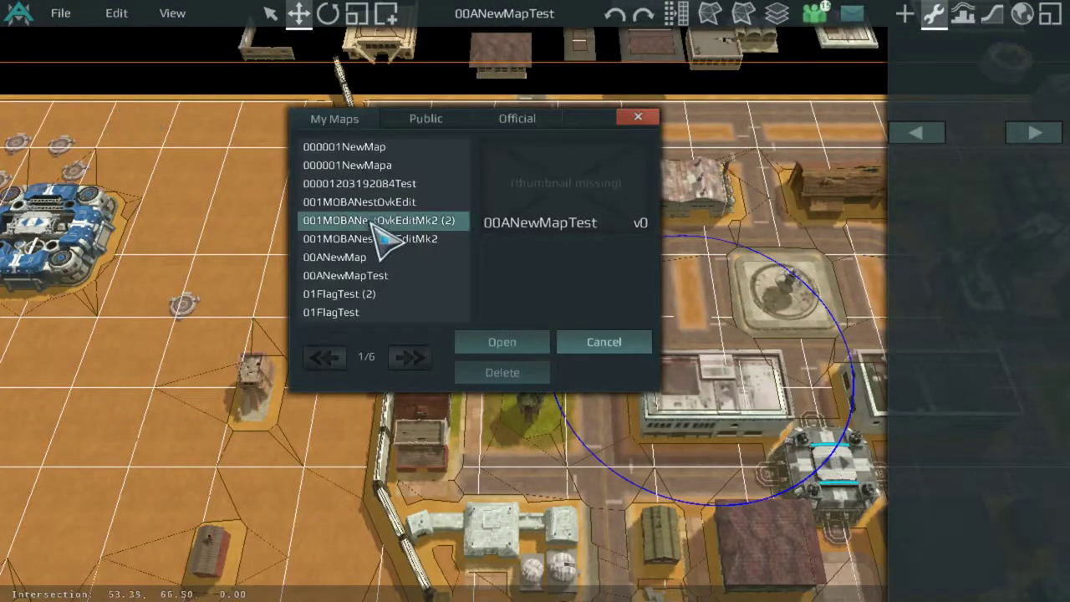
click(389, 256)
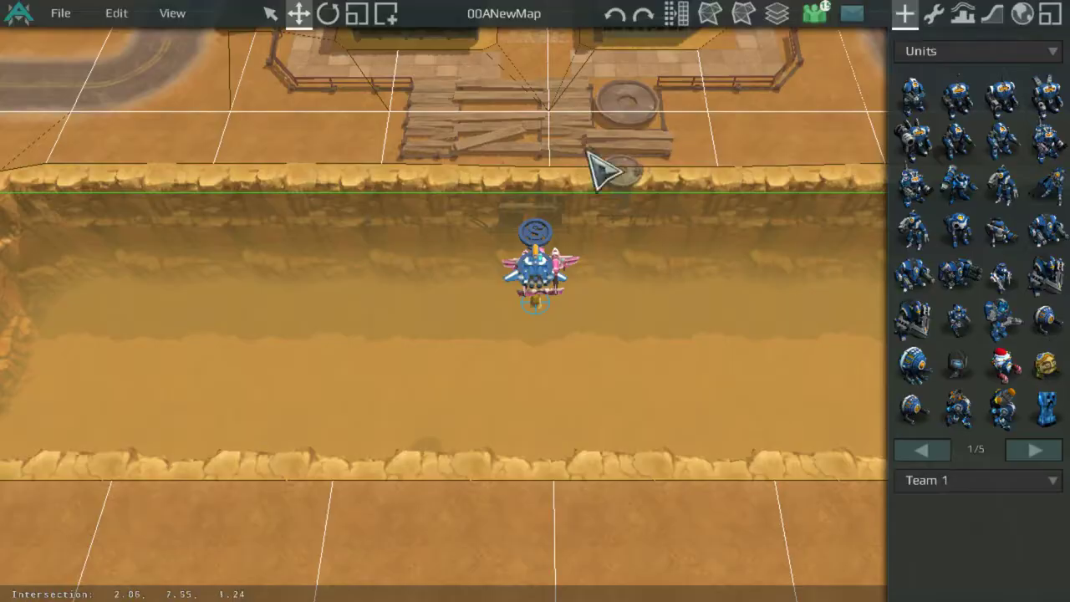
Read the Map Bounds message in the inbox, compare it with the map's Map Bounds settings, and close the inbox
scroll(753, 55, down, 4)
middle_drag(718, 48, 827, 150)
click(850, 11)
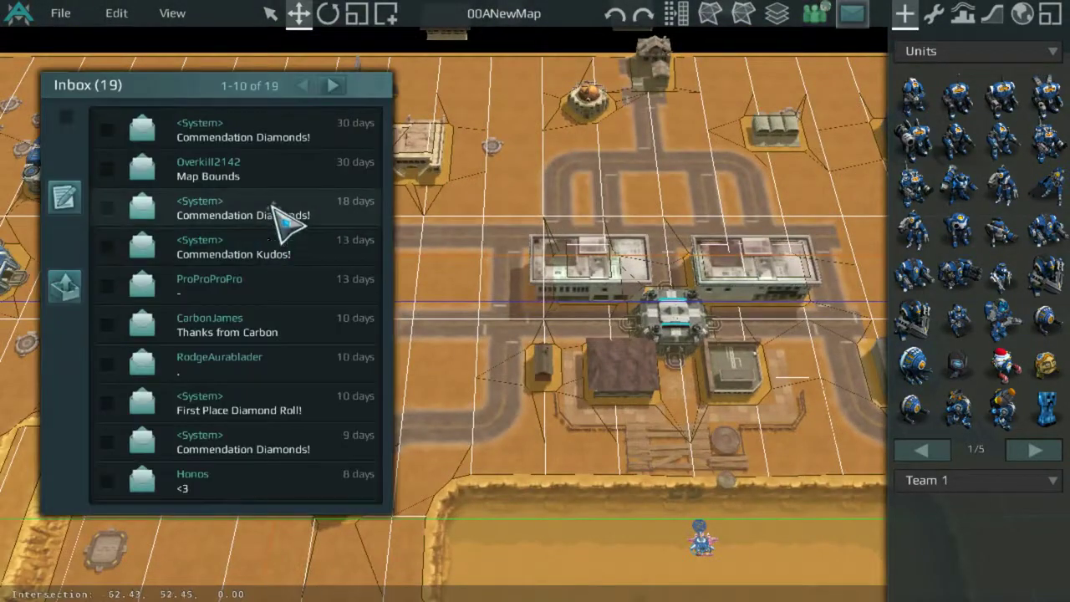
click(293, 176)
click(1020, 15)
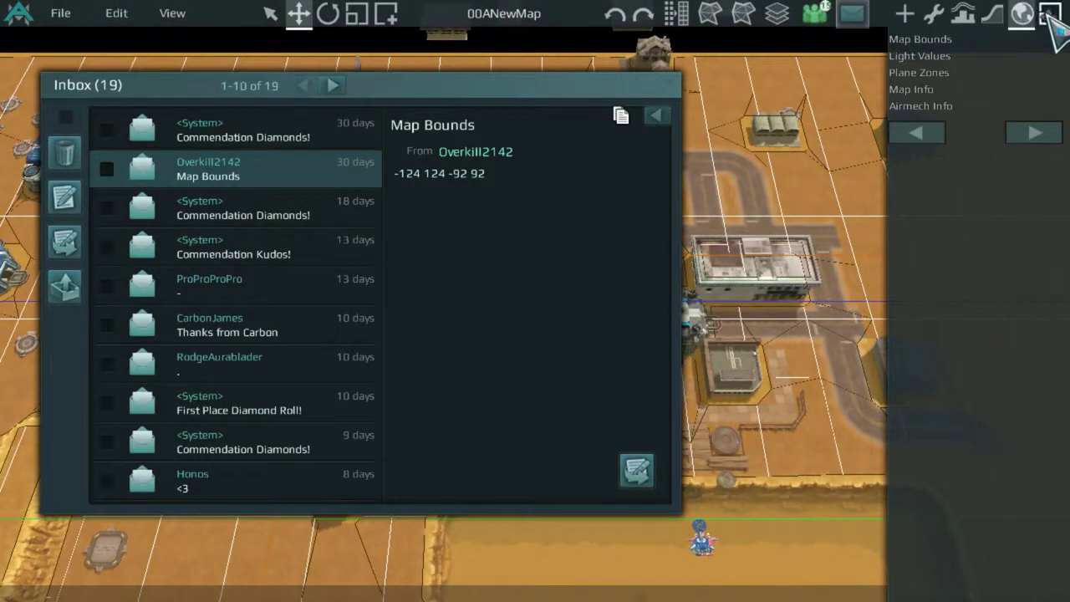
click(919, 40)
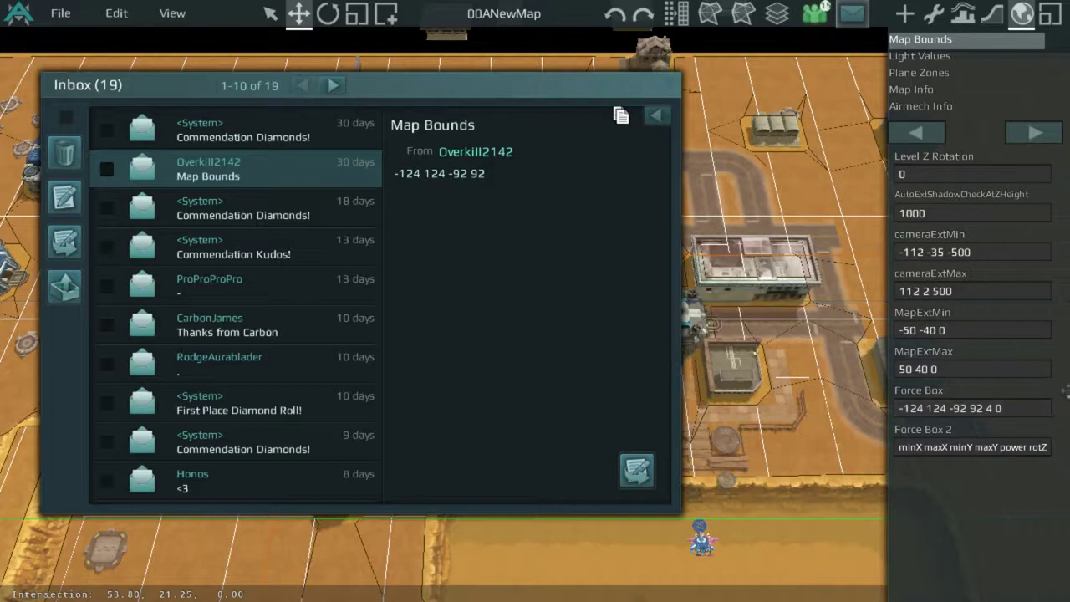
click(658, 81)
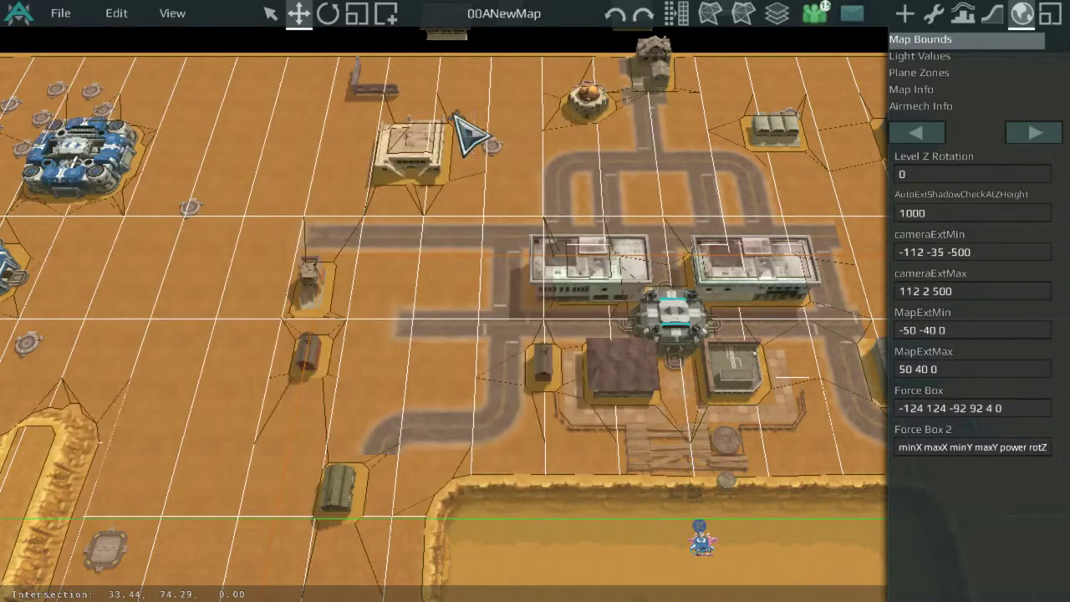
Examine the terrain corner at the map's northwestern edge and read its coordinates for the map bounds
scroll(179, 159, up, 2)
scroll(264, 158, up, 3)
scroll(629, 299, up, 3)
middle_drag(437, 220, 660, 370)
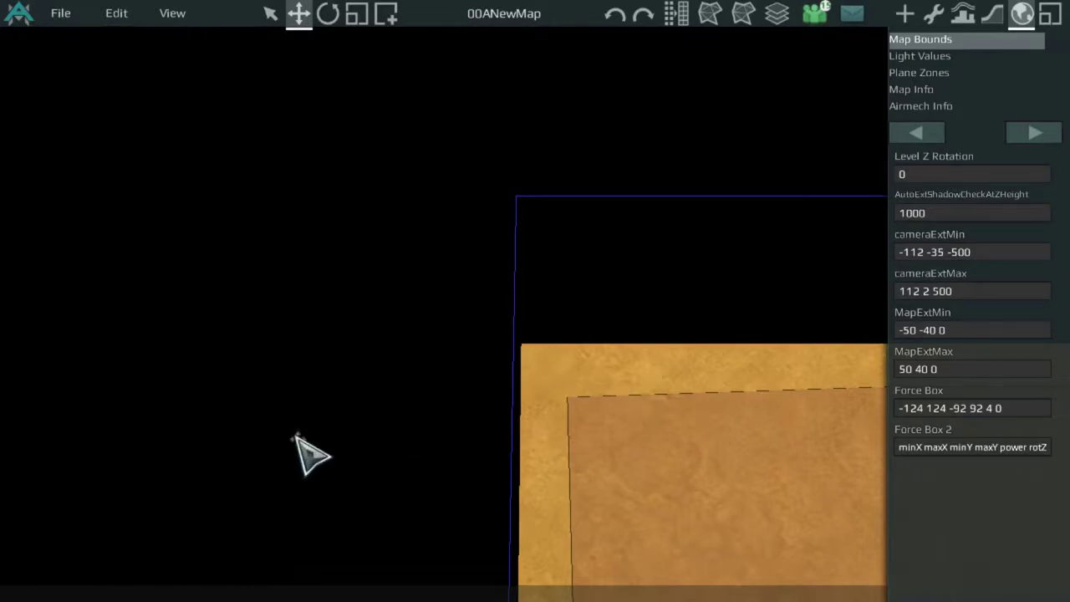
middle_drag(805, 428, 185, 327)
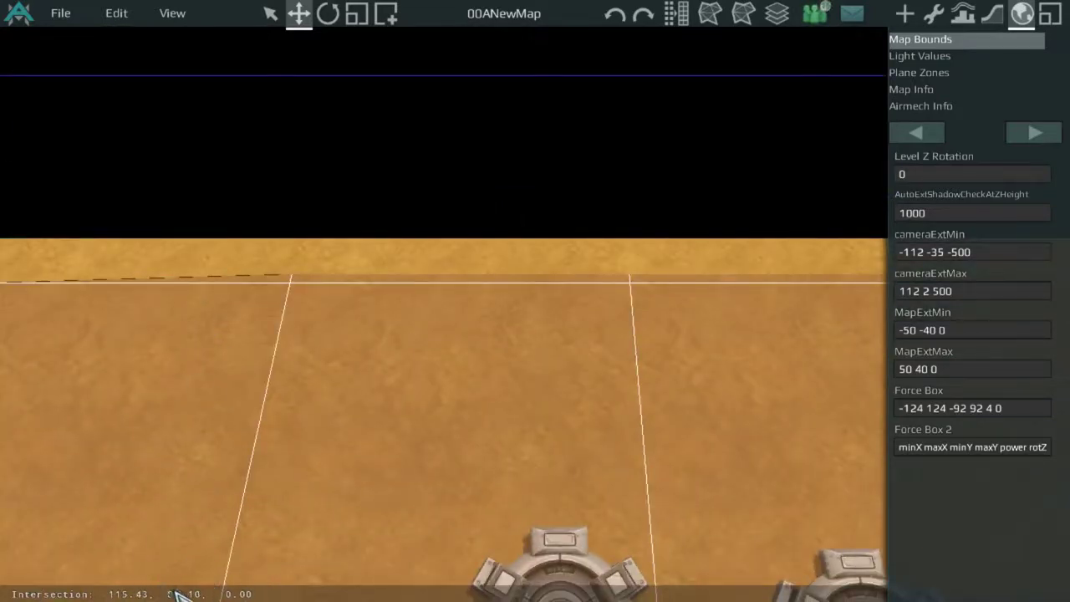
middle_drag(101, 379, 528, 498)
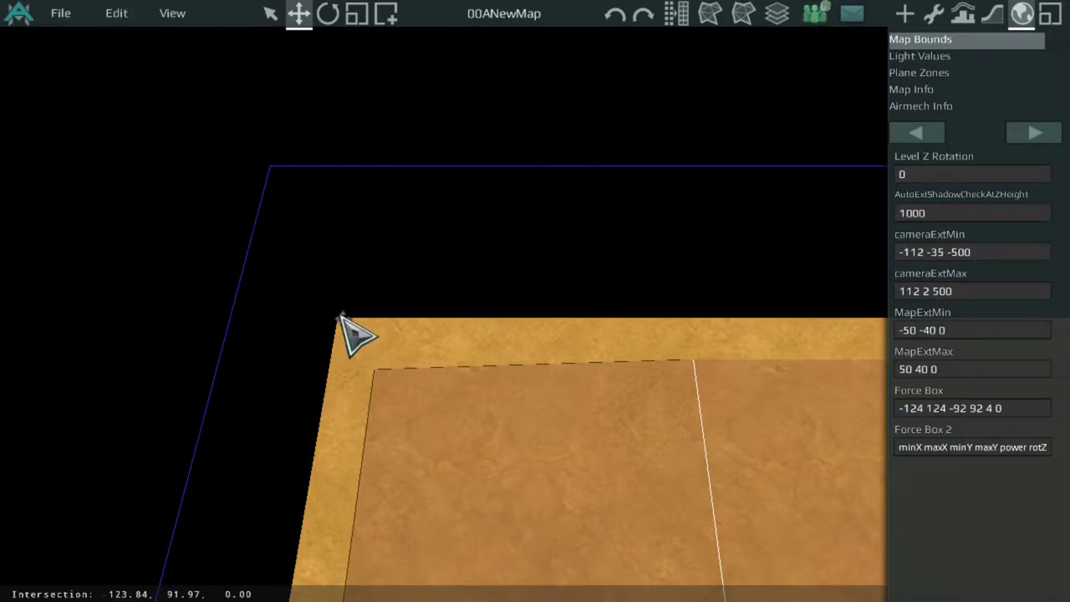
Survey the whole map from its northwestern corner and inspect the bounds outline around the northeastern terrain corner
scroll(351, 318, down, 5)
middle_drag(752, 359, 33, 268)
scroll(791, 351, down, 3)
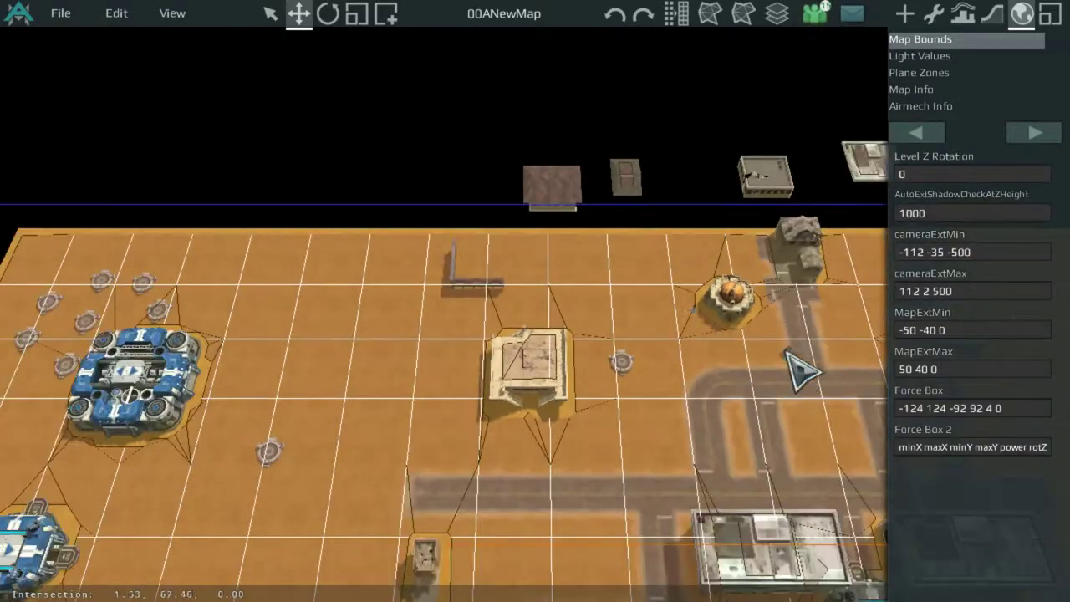
middle_drag(791, 351, 209, 167)
scroll(509, 136, down, 8)
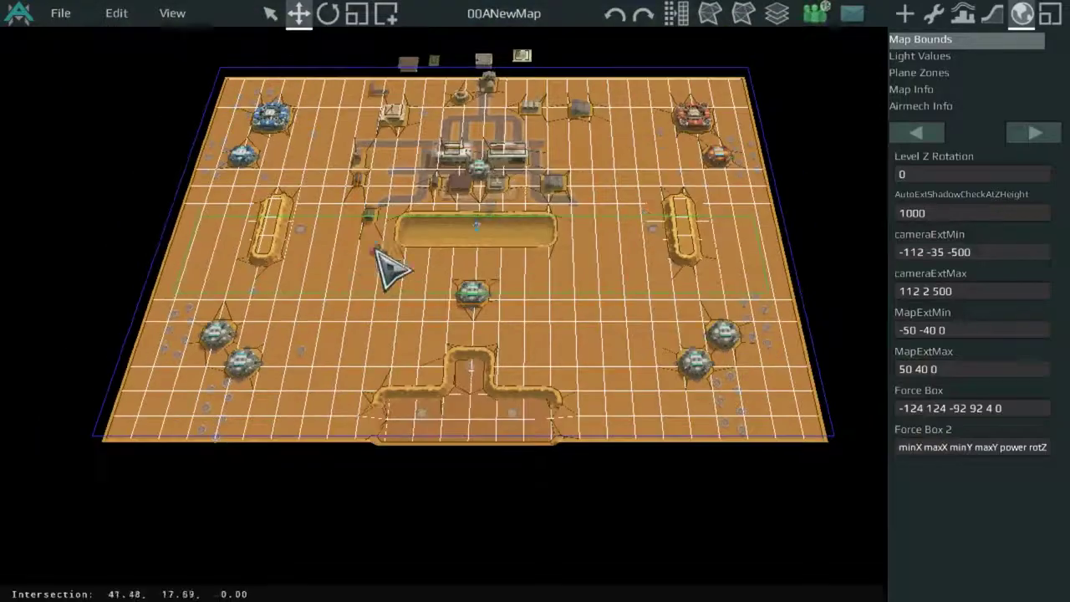
scroll(764, 148, up, 2)
middle_drag(764, 149, 786, 138)
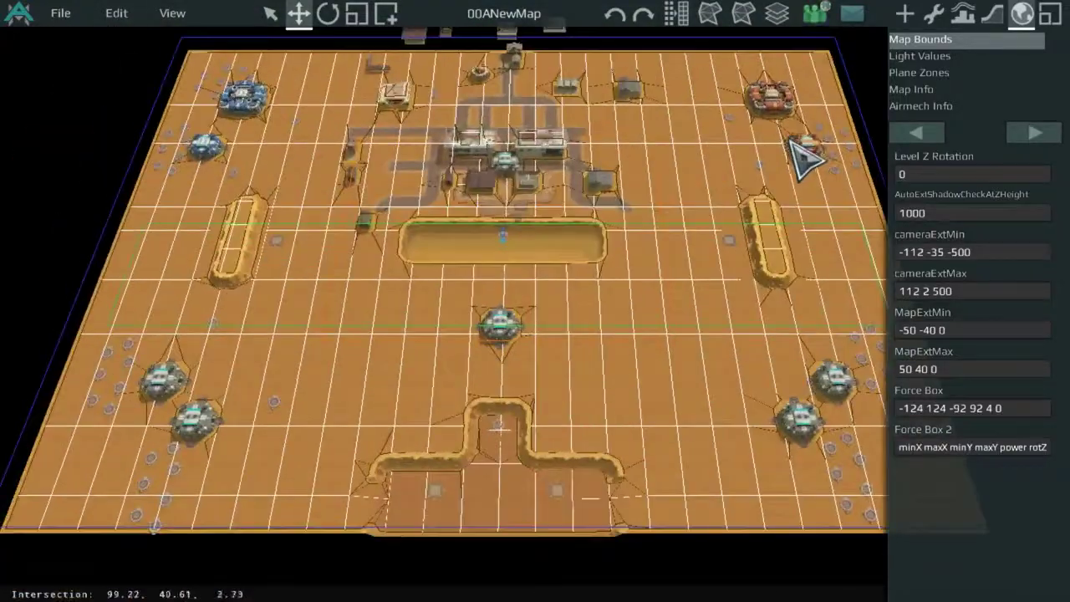
middle_drag(640, 283, 413, 207)
scroll(484, 312, up, 5)
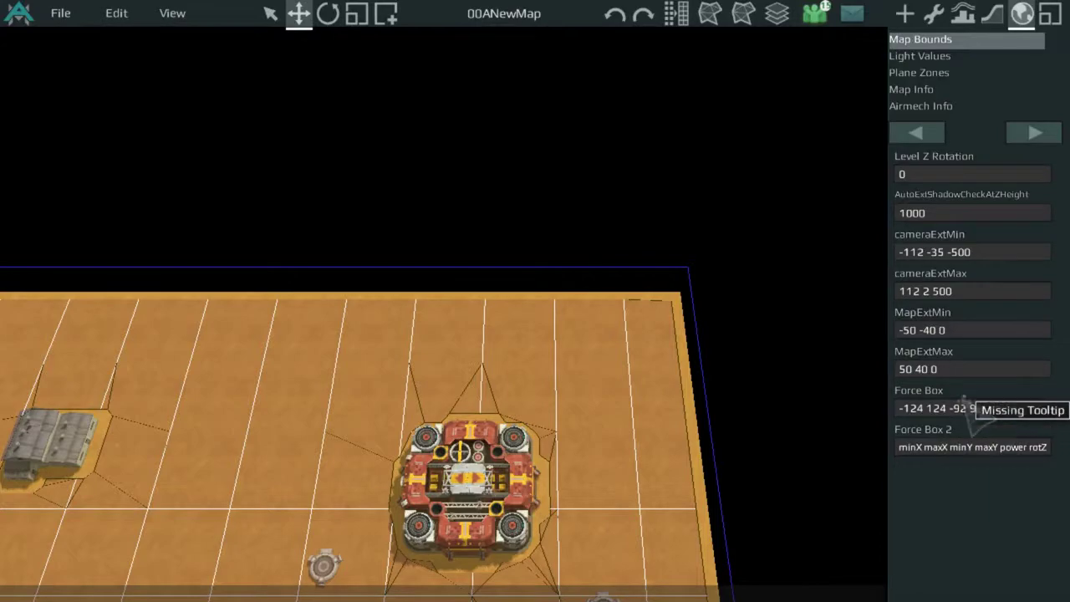
Compare the camera bounds outline with the outer force box outline and the terrain edges across the map
scroll(574, 394, down, 8)
middle_drag(636, 337, 797, 310)
scroll(788, 446, up, 3)
scroll(789, 446, down, 4)
middle_drag(580, 347, 562, 445)
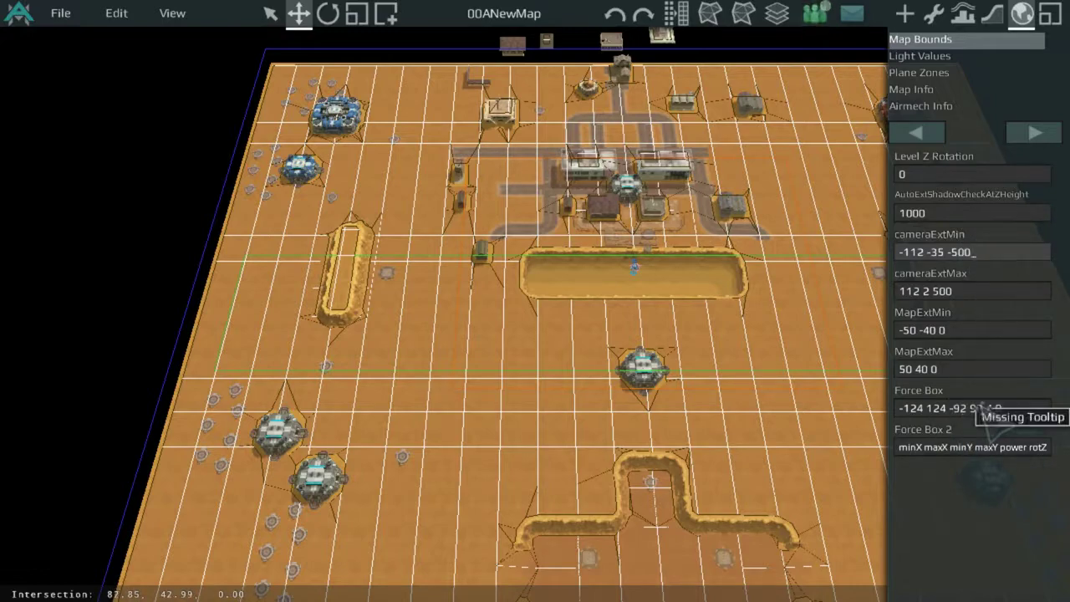
middle_drag(798, 244, 672, 257)
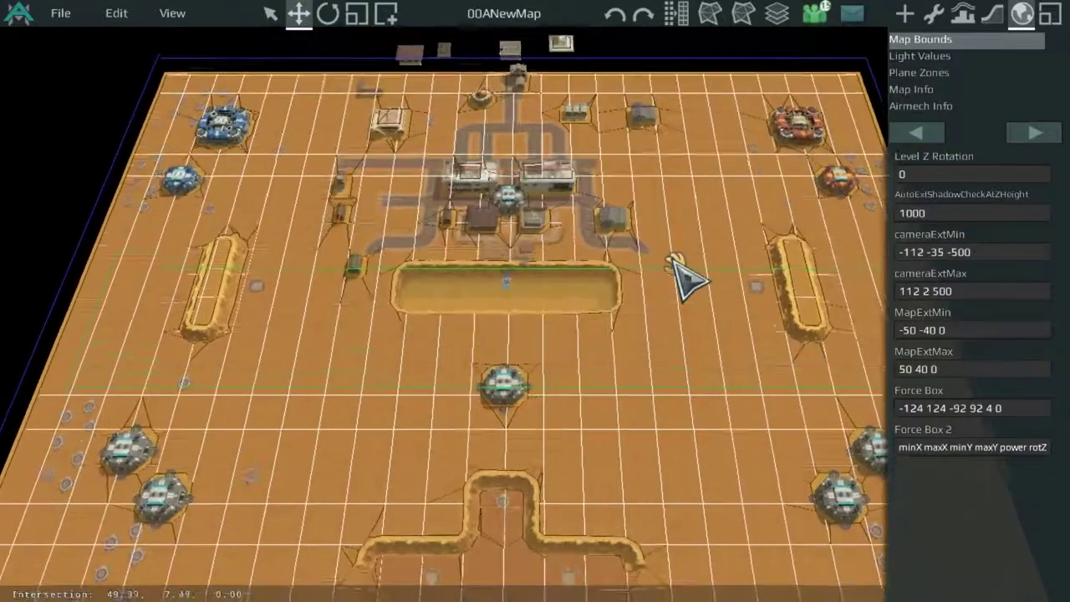
scroll(711, 222, down, 2)
middle_drag(736, 230, 421, 268)
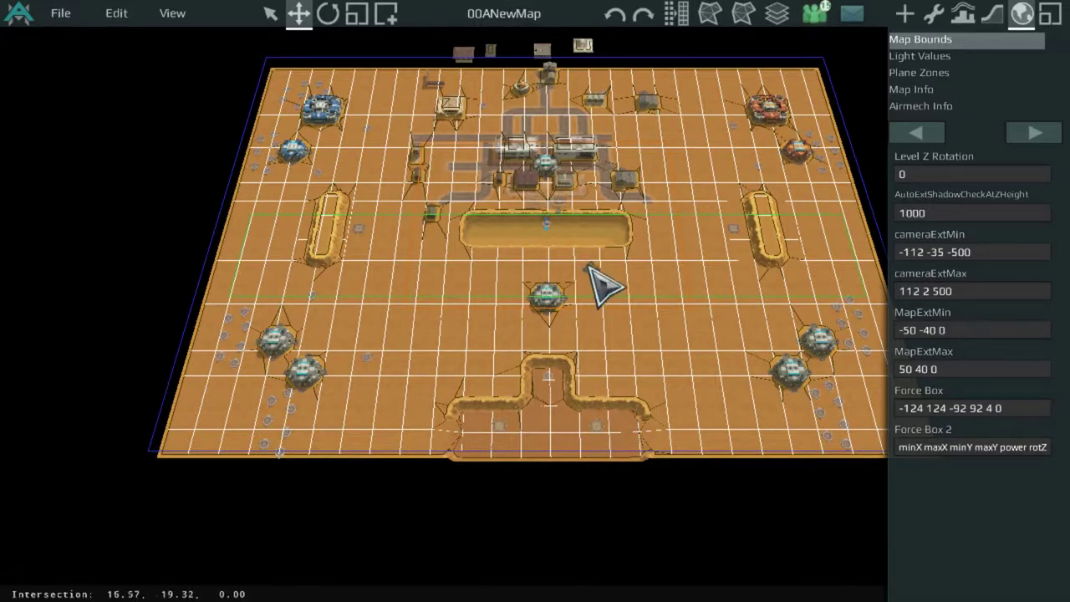
scroll(476, 325, up, 3)
middle_drag(461, 306, 450, 315)
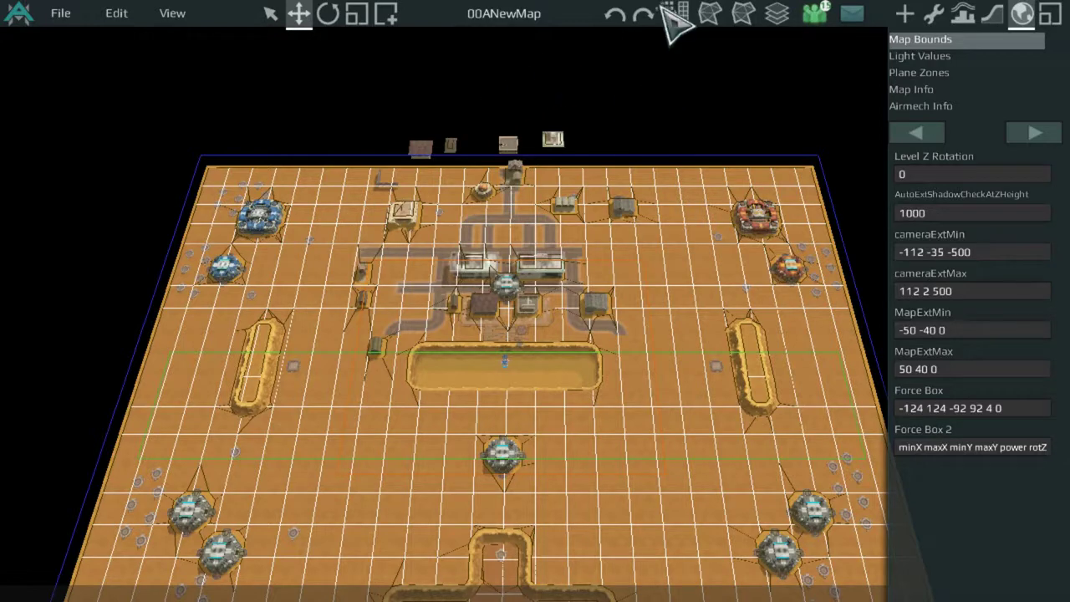
Set the map's cameraExtMin to -124 -92 -500 and check the camera bounds outline at the southwestern corner
scroll(661, 251, up, 5)
scroll(619, 372, down, 2)
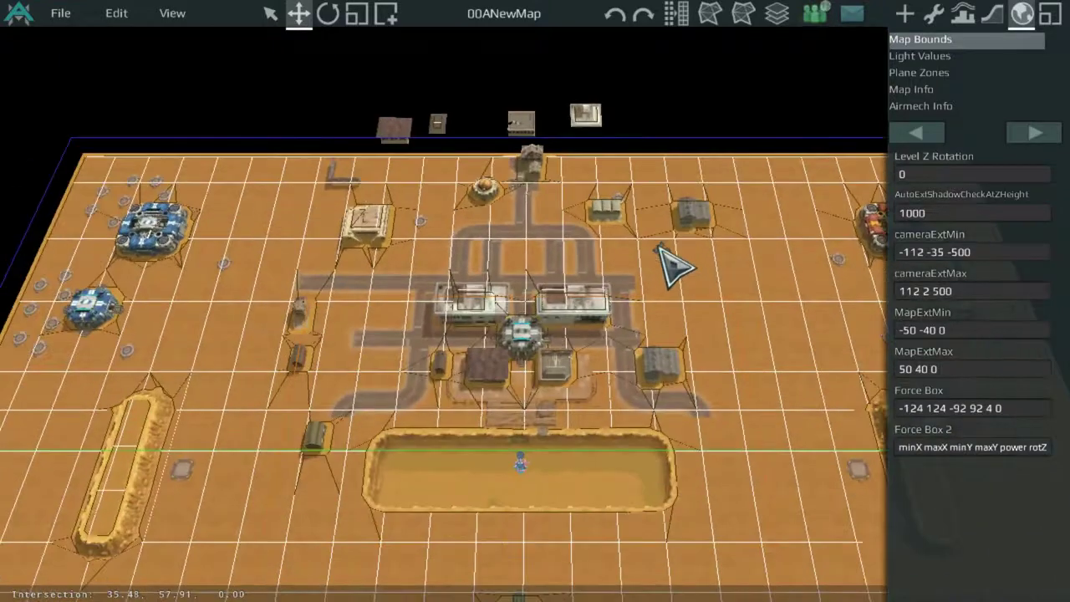
scroll(652, 282, down, 3)
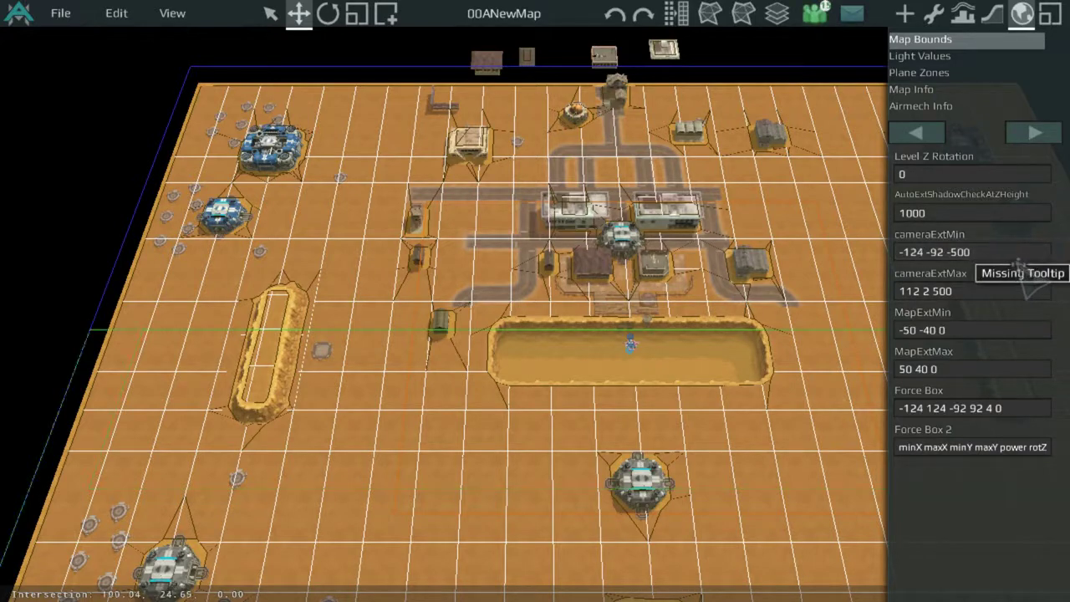
middle_drag(373, 403, 482, 174)
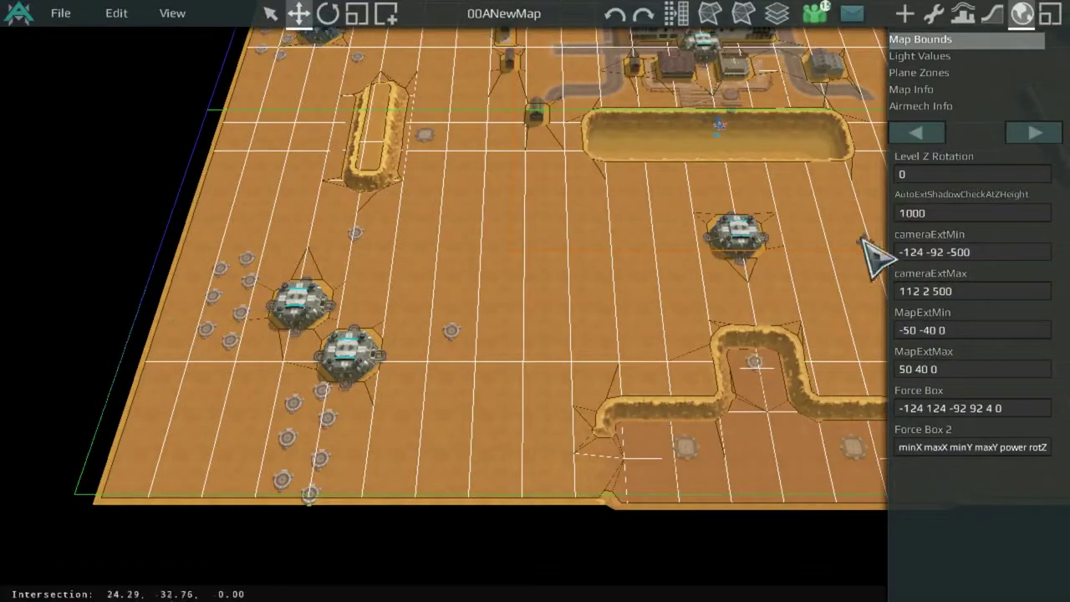
Set the map's cameraExtMax to 124 92 500 and check the camera bounds outline around the terrain
click(1007, 291)
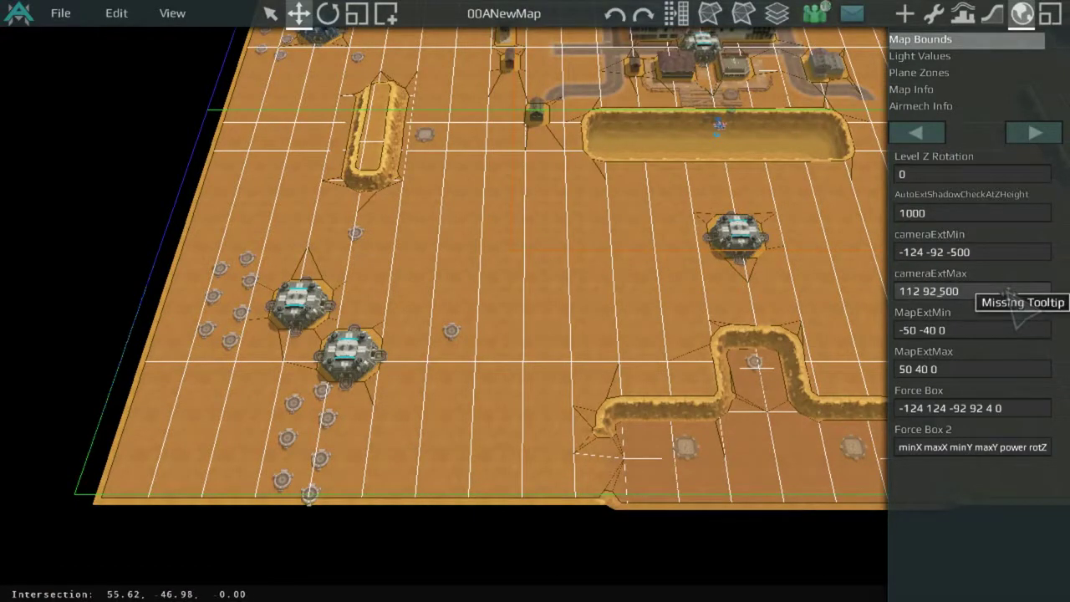
text(24)
key(Return)
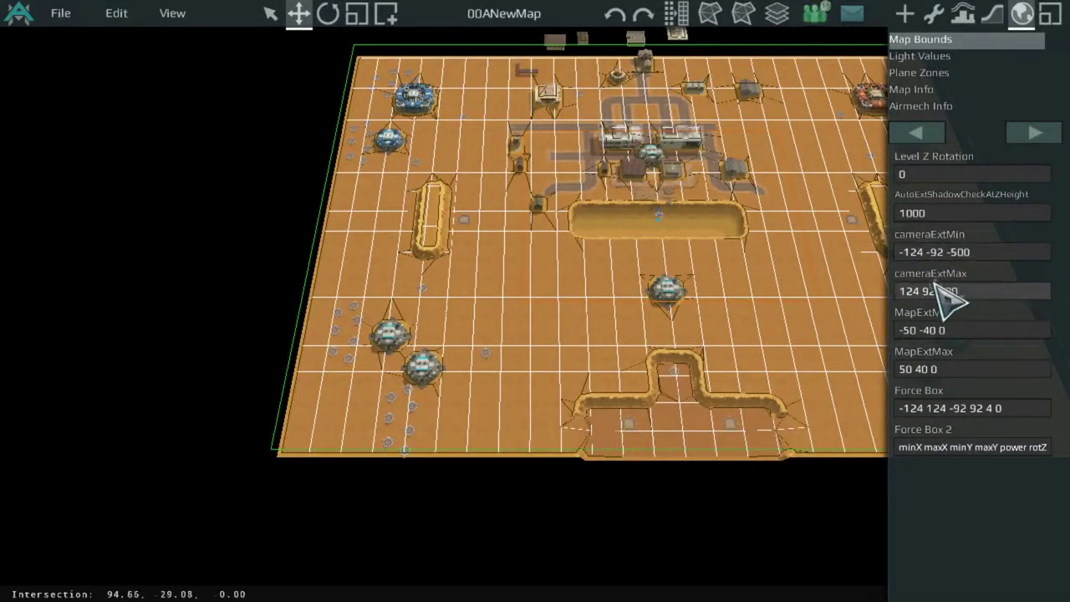
scroll(630, 193, down, 3)
middle_drag(619, 236, 587, 210)
scroll(614, 209, up, 2)
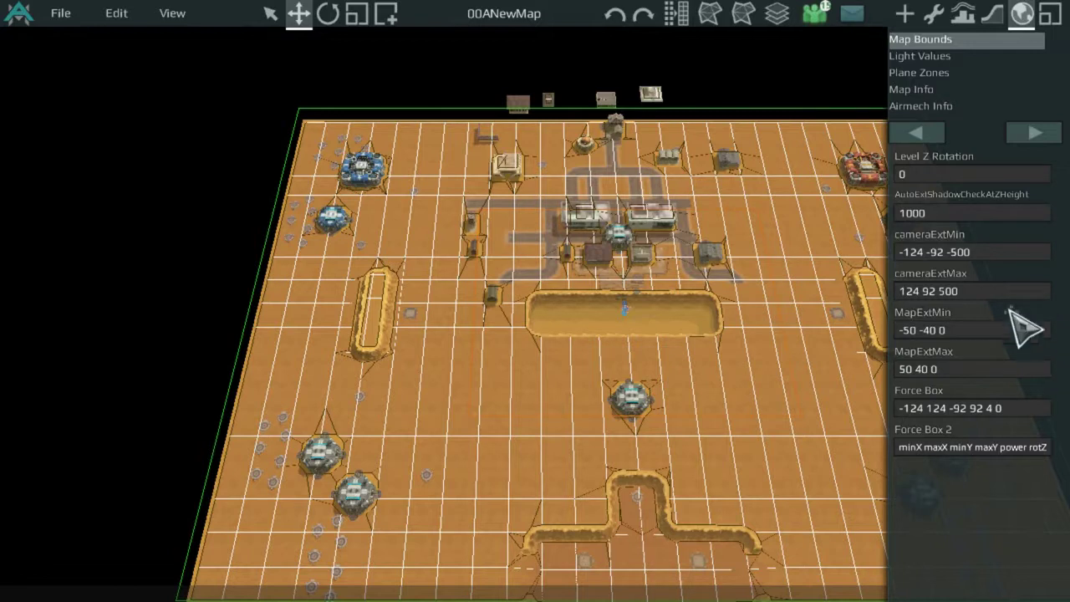
Set MapExtMin to -124 -92 0 and MapExtMax to 124 92 0
click(1004, 322)
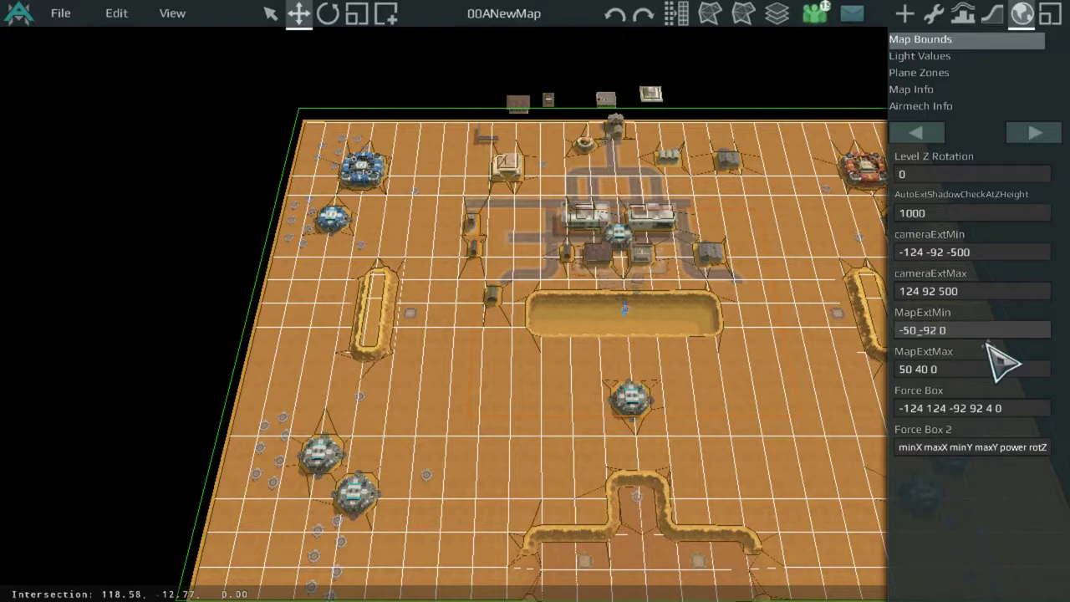
text(4)
click(1001, 361)
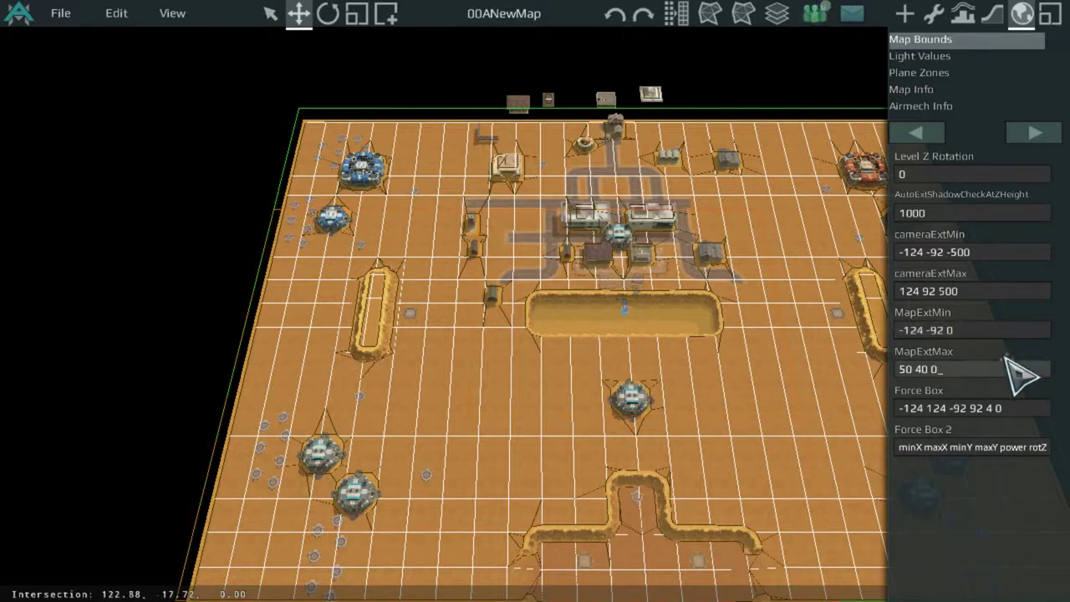
key(BackSpace)
key(BackSpace)
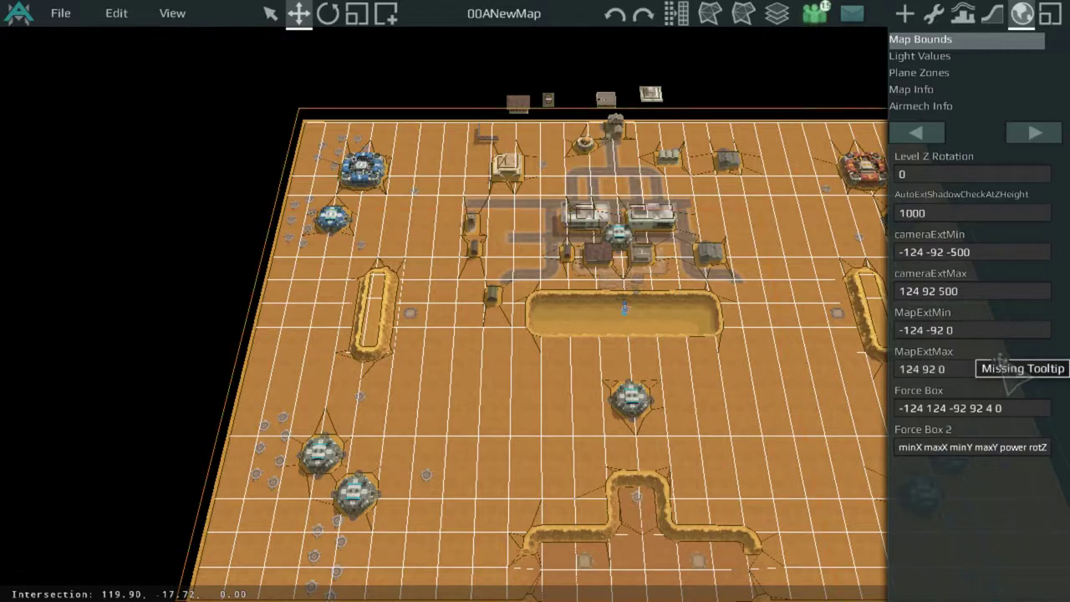
Review the new map extents against the terrain edge and the Map Bounds values
scroll(712, 334, down, 3)
scroll(640, 268, up, 4)
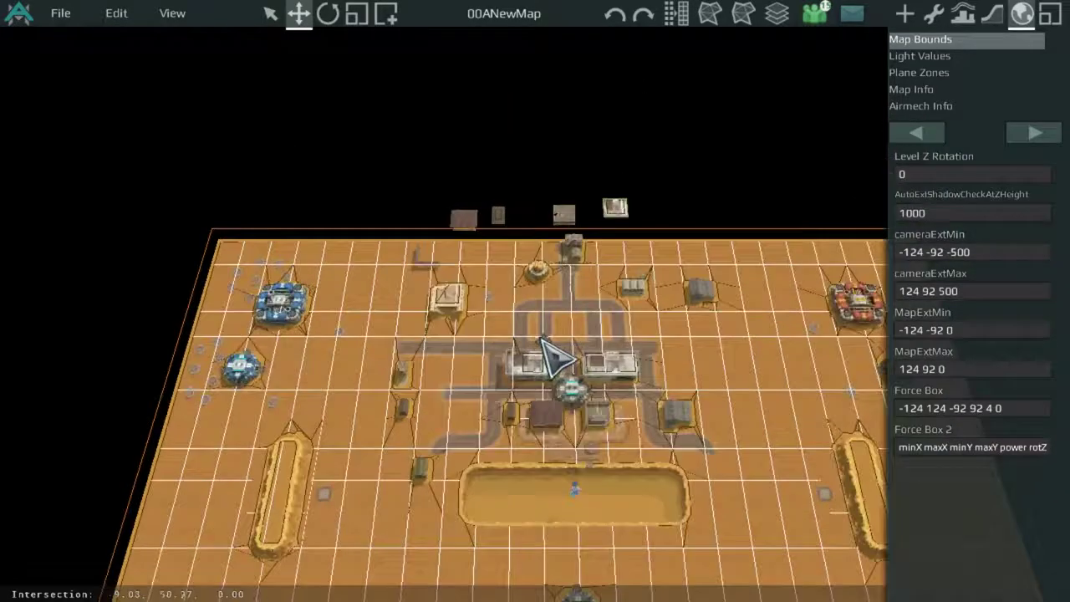
scroll(551, 344, up, 3)
key(s)
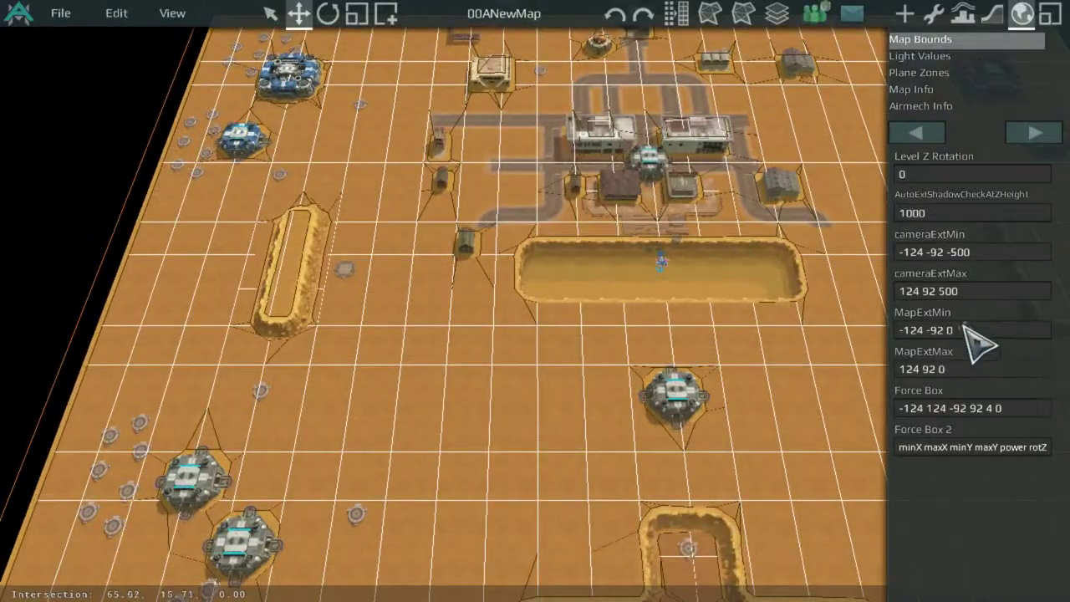
click(955, 331)
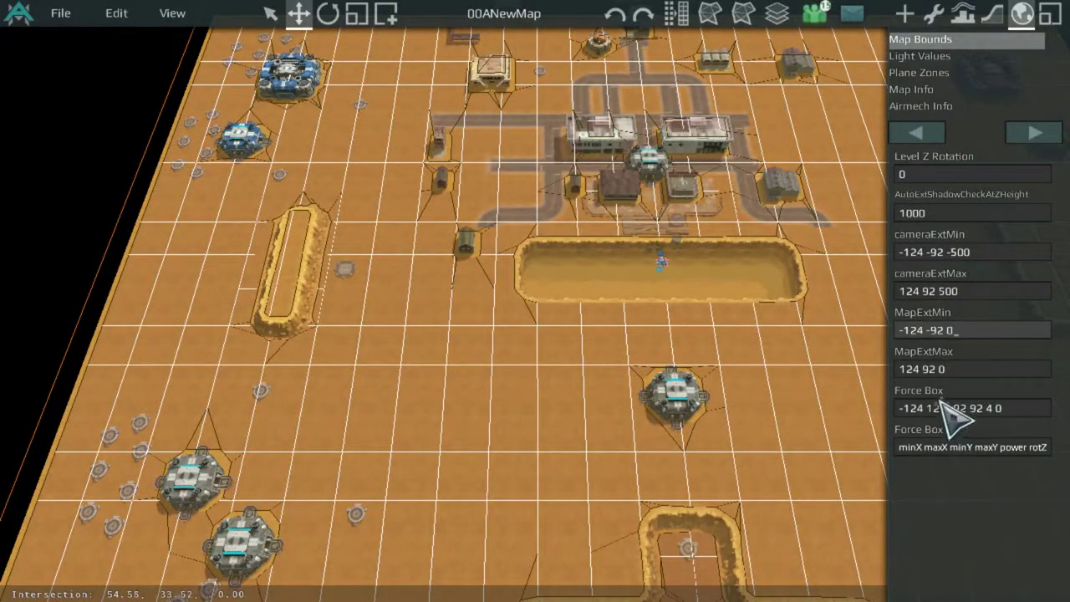
scroll(626, 375, down, 2)
scroll(611, 282, up, 4)
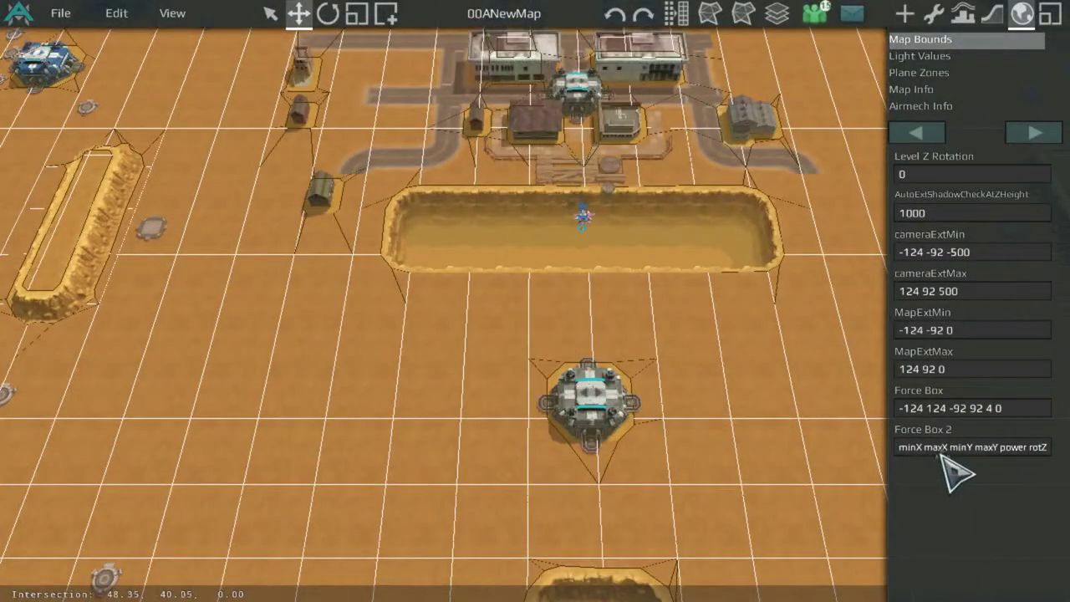
Save the map with its updated bounds
scroll(680, 362, up, 3)
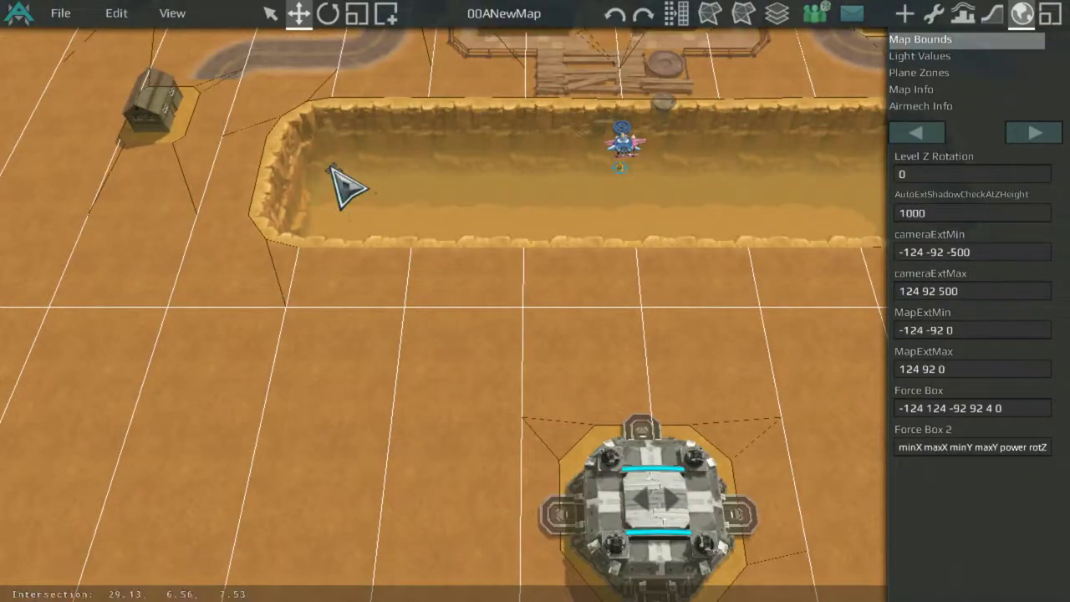
scroll(332, 167, up, 2)
click(60, 12)
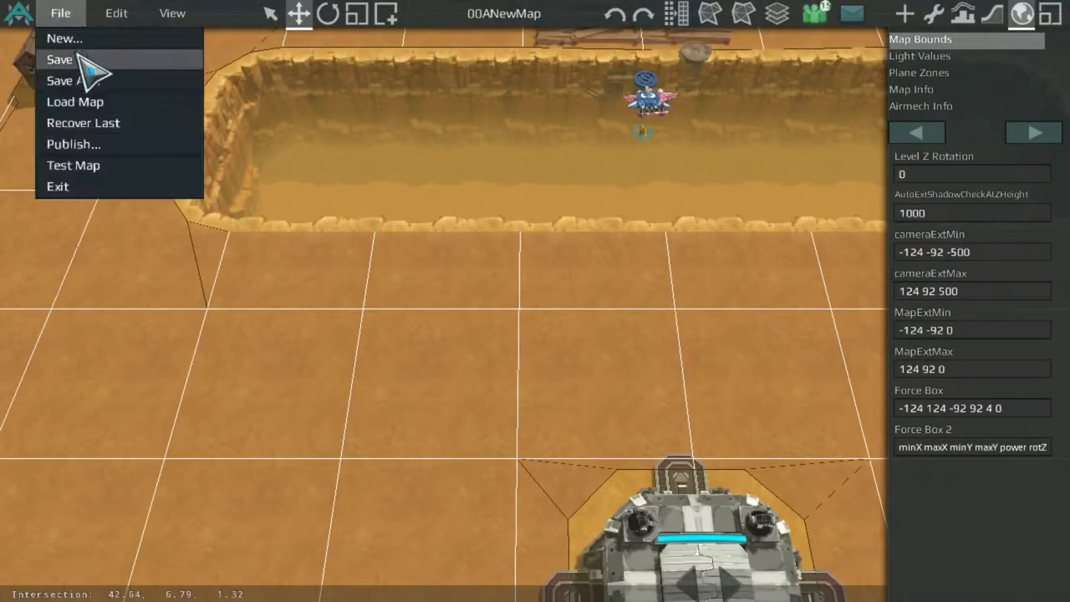
click(78, 59)
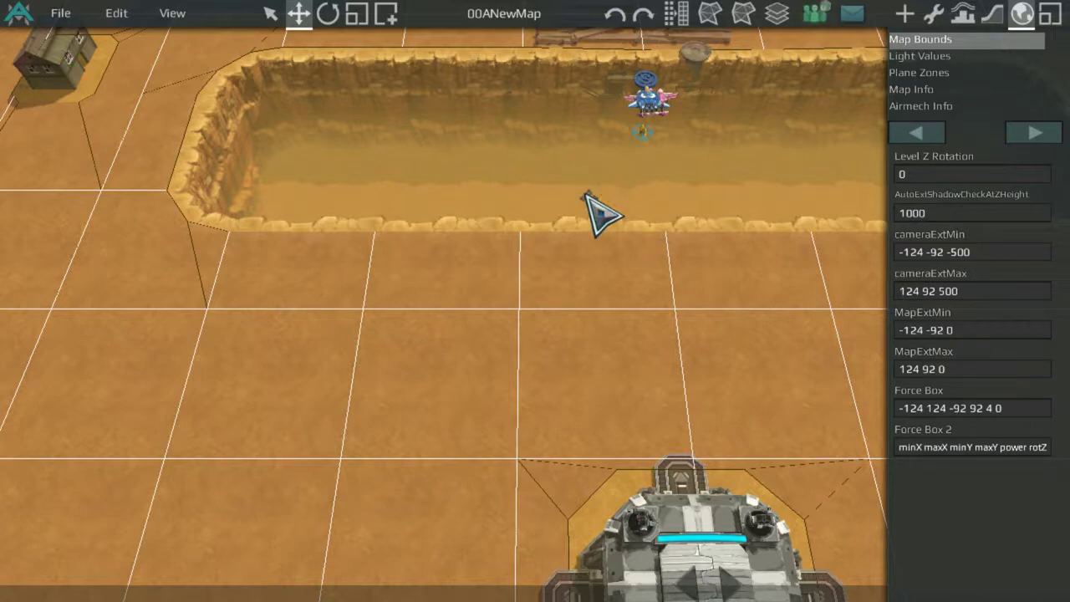
Examine the layout of bases, outposts, pit and central fortress buildings across the whole map
scroll(593, 209, down, 5)
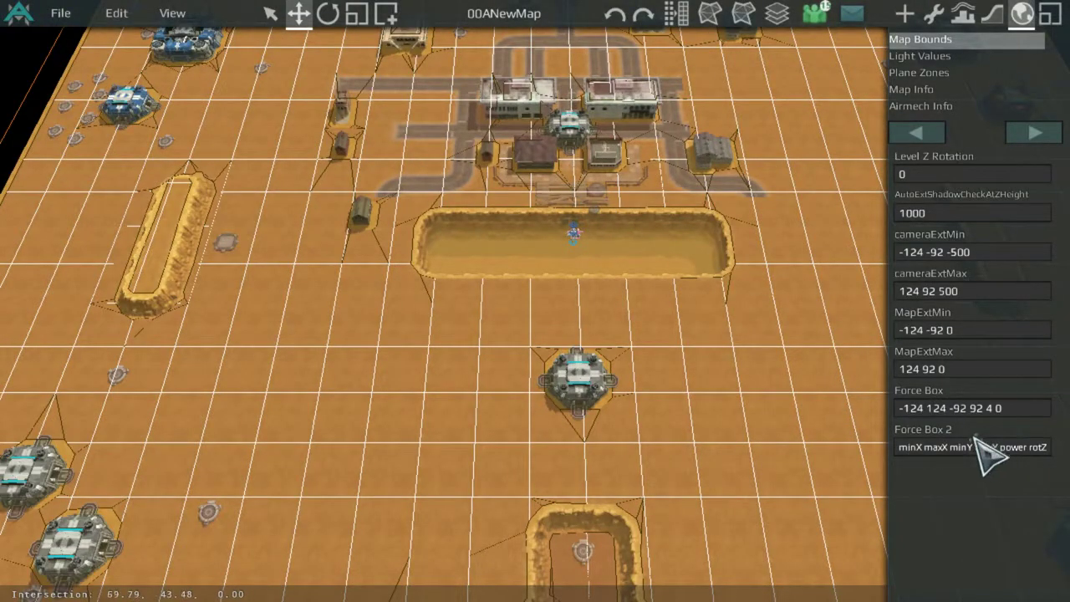
scroll(613, 351, down, 5)
scroll(633, 306, up, 7)
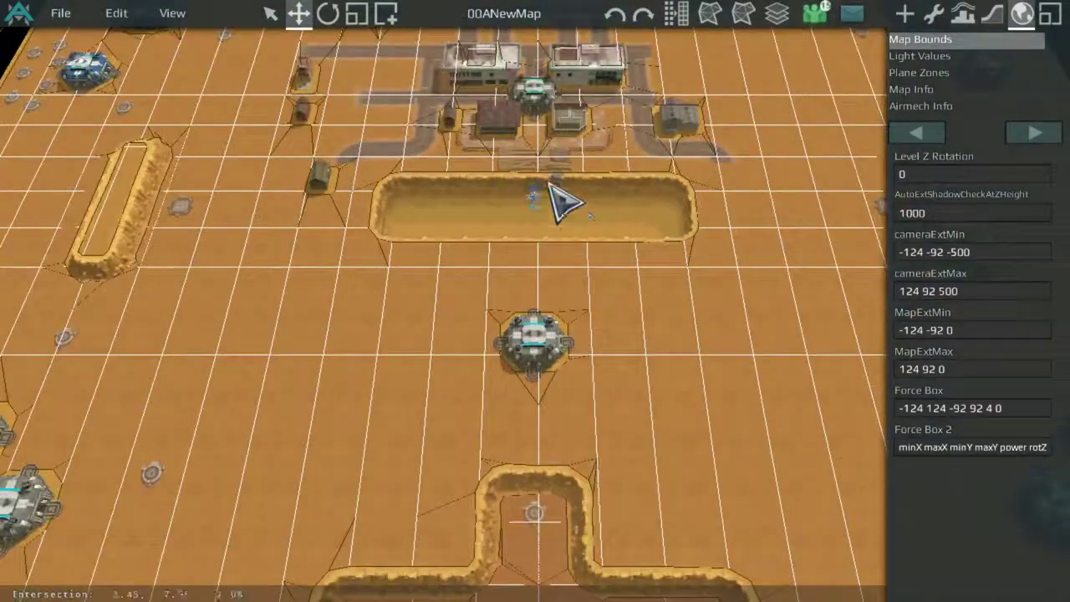
scroll(535, 376, down, 5)
scroll(563, 327, up, 3)
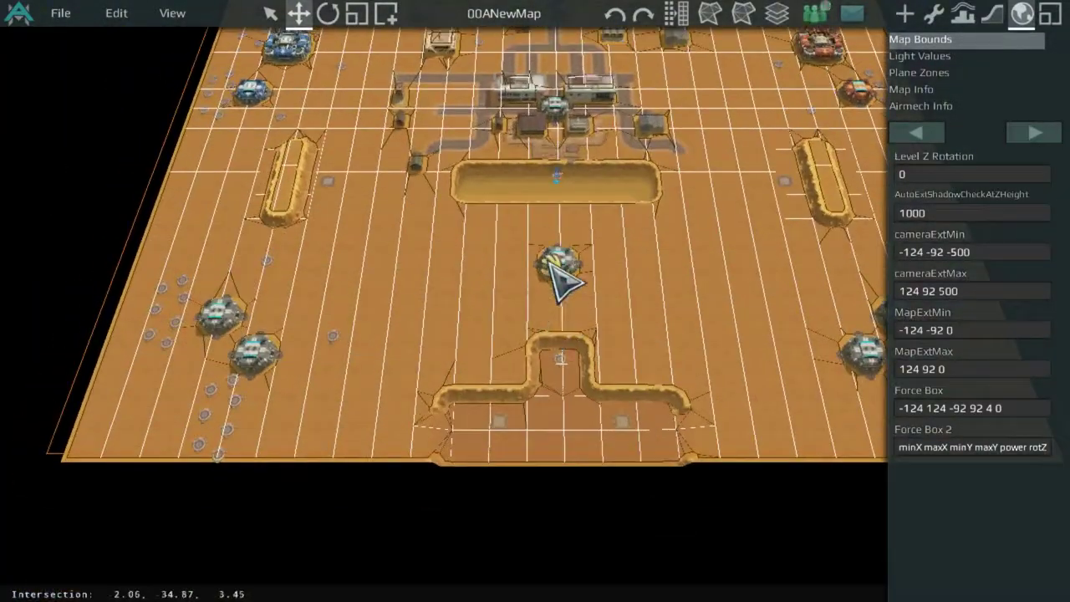
scroll(563, 284, up, 3)
scroll(562, 328, down, 3)
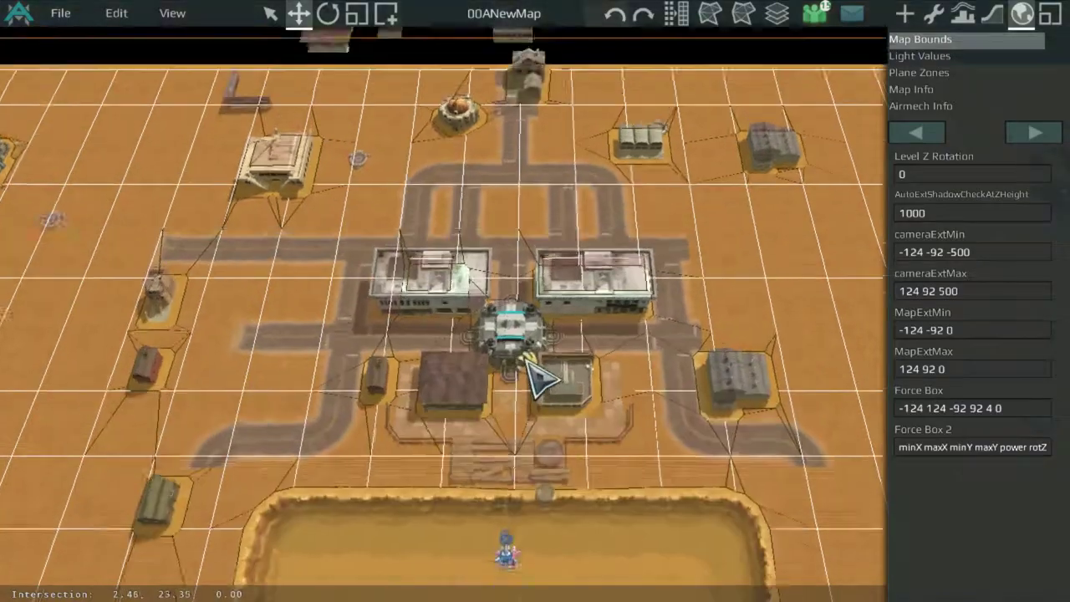
scroll(577, 308, up, 2)
scroll(556, 305, down, 2)
scroll(563, 327, down, 5)
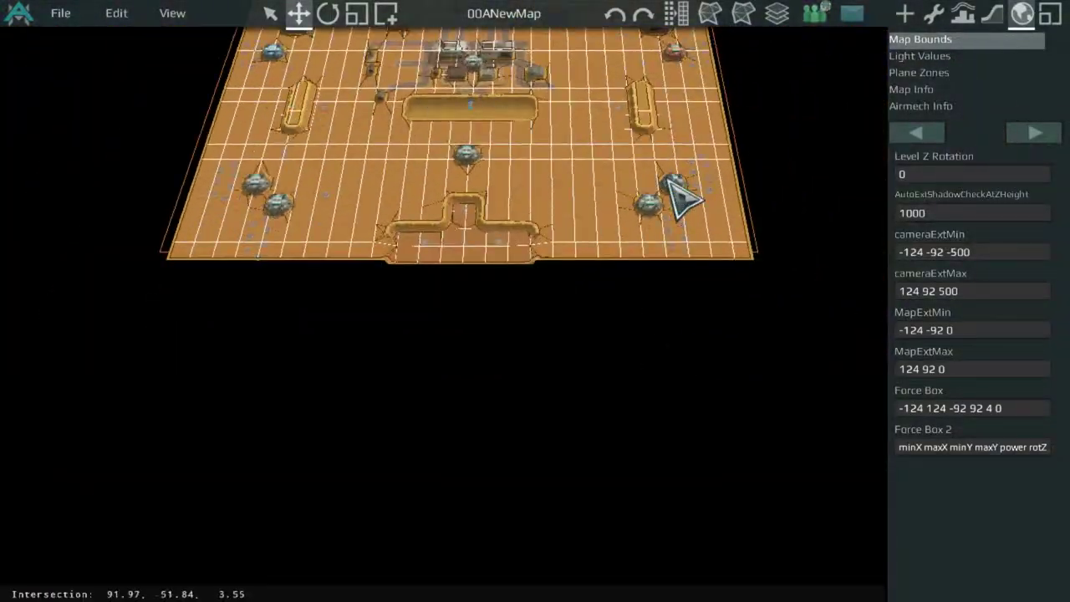
key(Home)
middle_drag(717, 134, 644, 196)
scroll(631, 194, up, 3)
scroll(655, 219, up, 4)
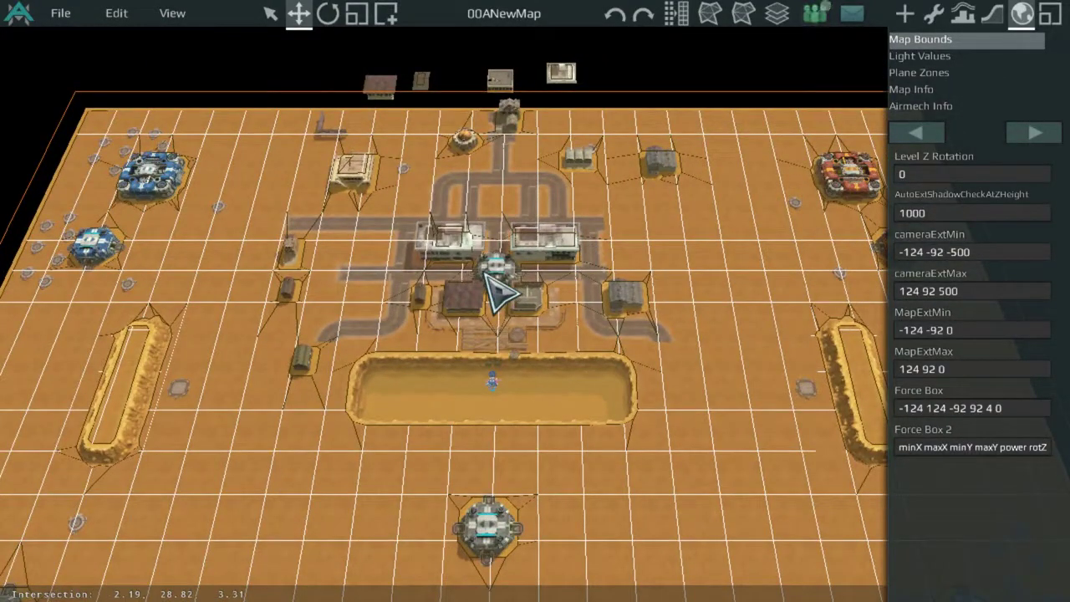
scroll(569, 351, up, 5)
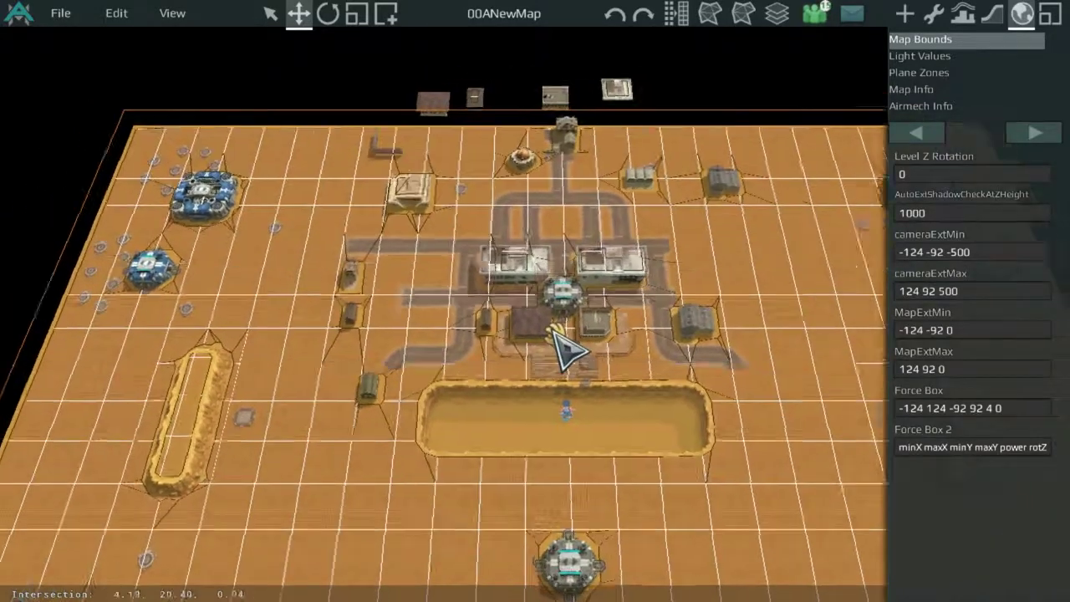
Open 00ANewMapTest from the user's own maps
click(62, 14)
click(87, 103)
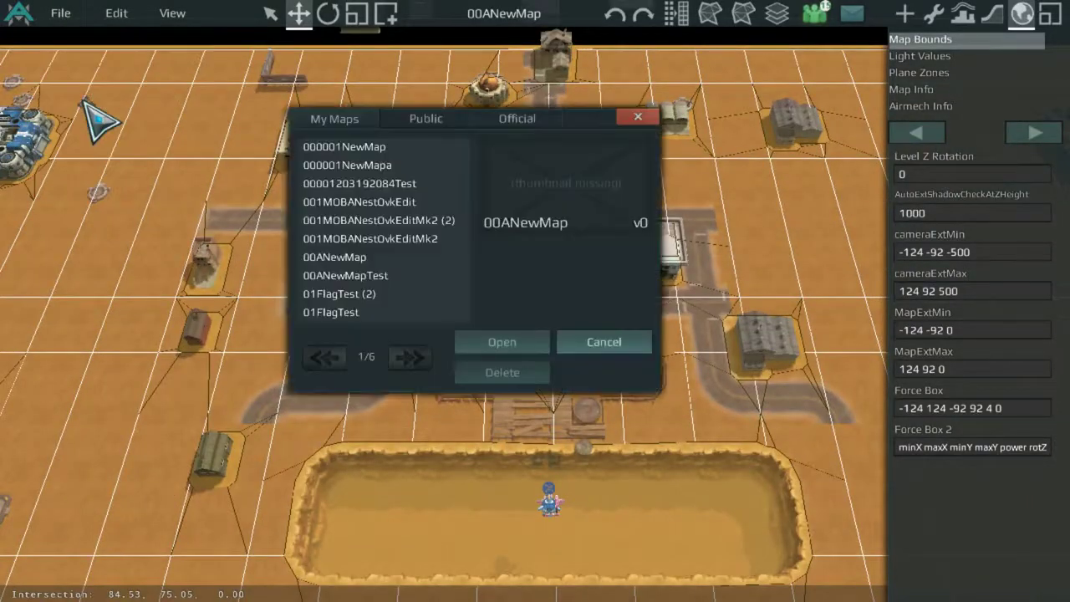
double_click(413, 276)
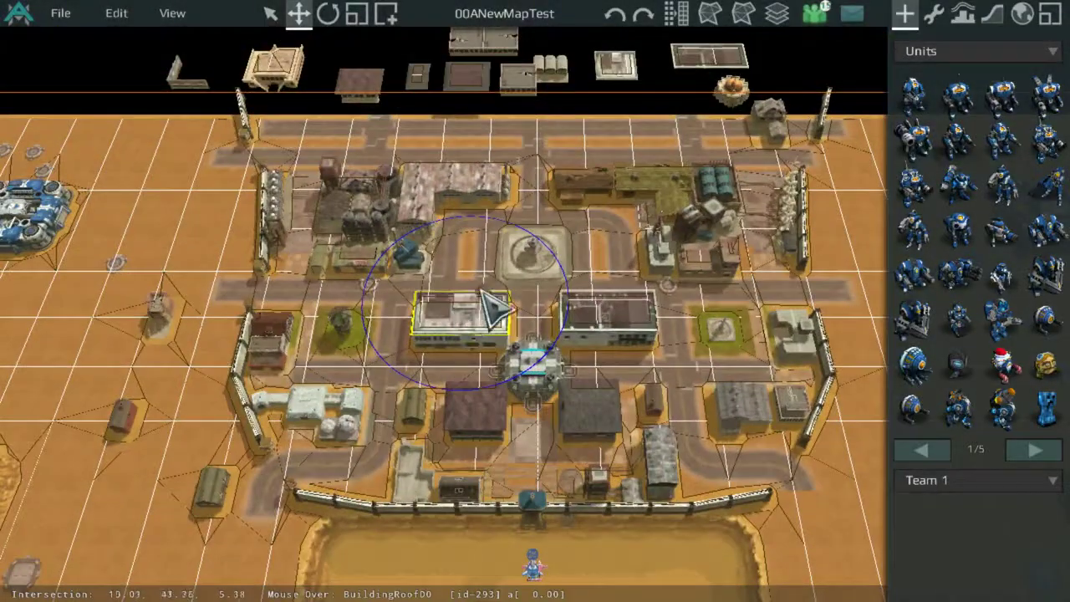
Look over the walled fortress town, from the northern roads and fountain plaza down to the southern gate
scroll(548, 260, up, 5)
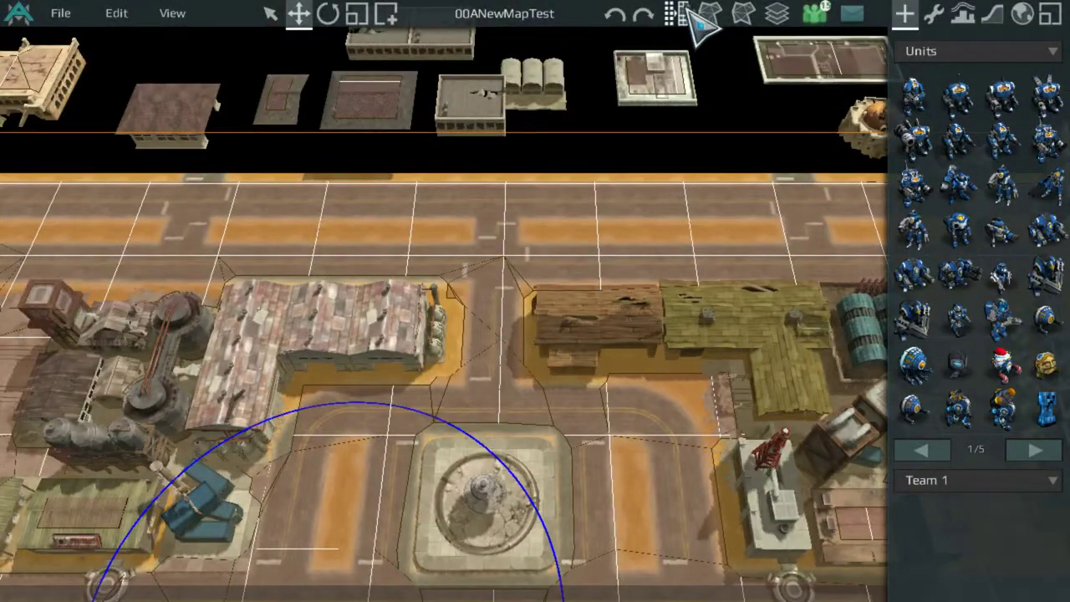
scroll(573, 267, down, 5)
scroll(509, 267, up, 4)
middle_drag(424, 411, 586, 255)
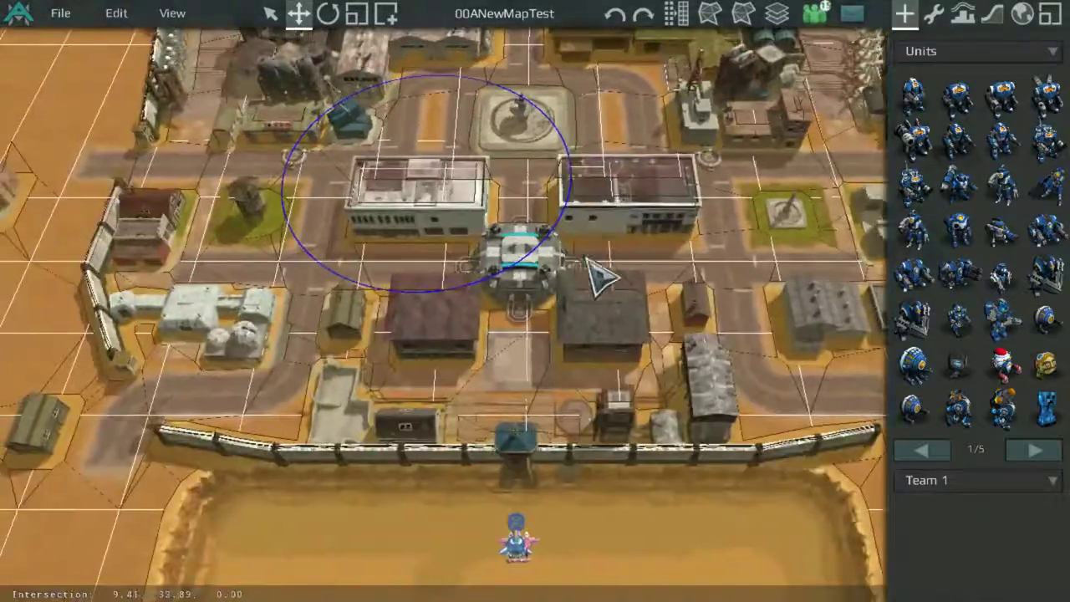
Hide the pathing mesh overlay so the fortress town's terrain and buildings show without mesh lines
click(720, 8)
click(719, 7)
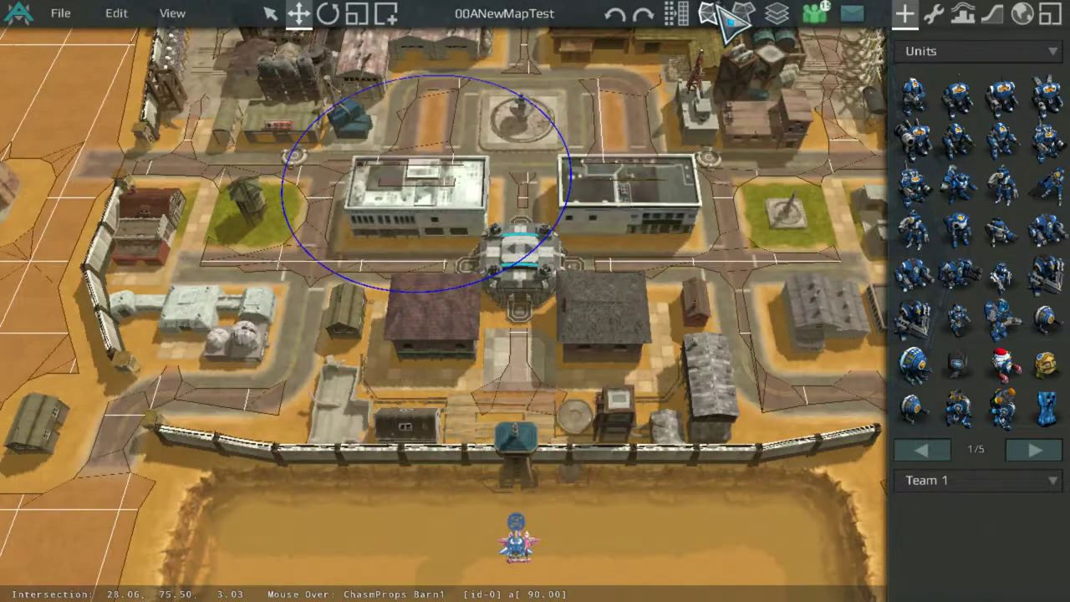
scroll(643, 83, down, 5)
scroll(644, 83, up, 2)
click(705, 9)
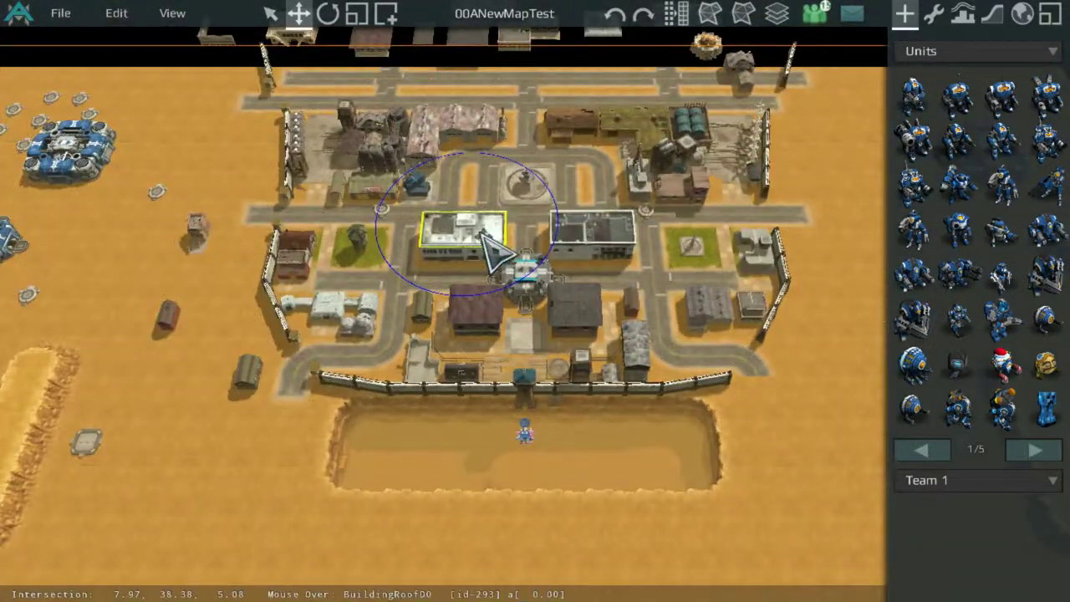
Examine the town's layout without overlays, covering the western industrial block, fountain plaza, central buildings, eastern park and perimeter walls
scroll(281, 351, up, 2)
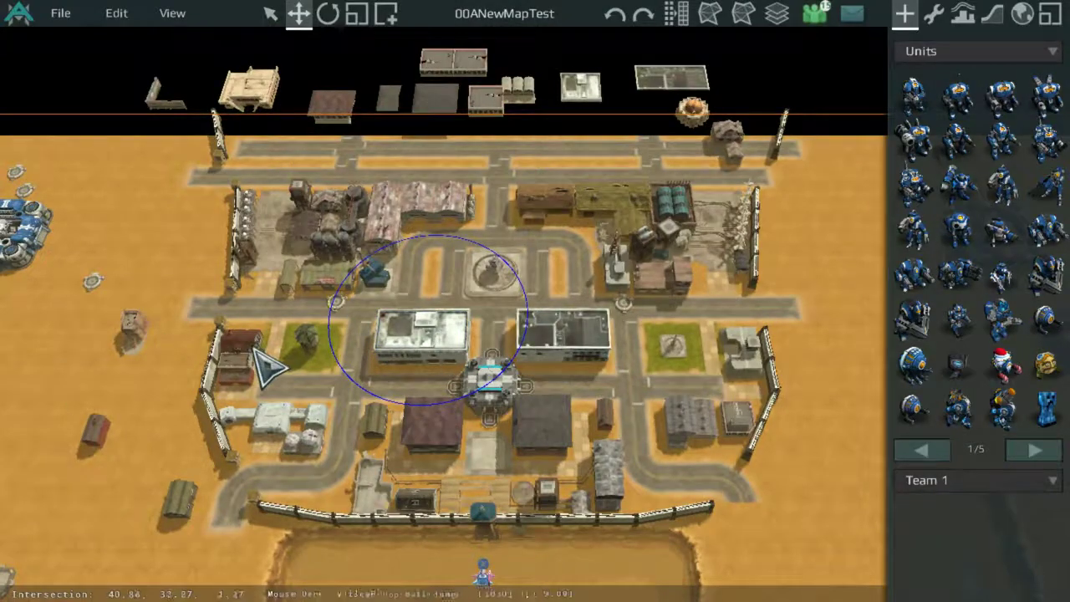
middle_drag(251, 344, 491, 254)
scroll(490, 254, up, 4)
scroll(408, 102, down, 4)
scroll(423, 125, up, 2)
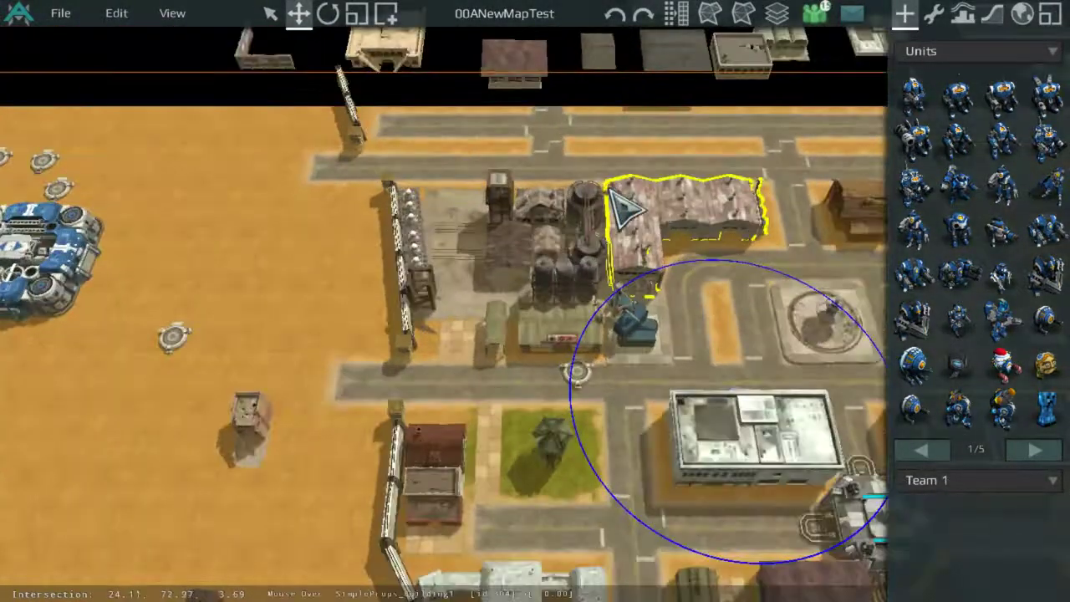
middle_drag(645, 361, 362, 352)
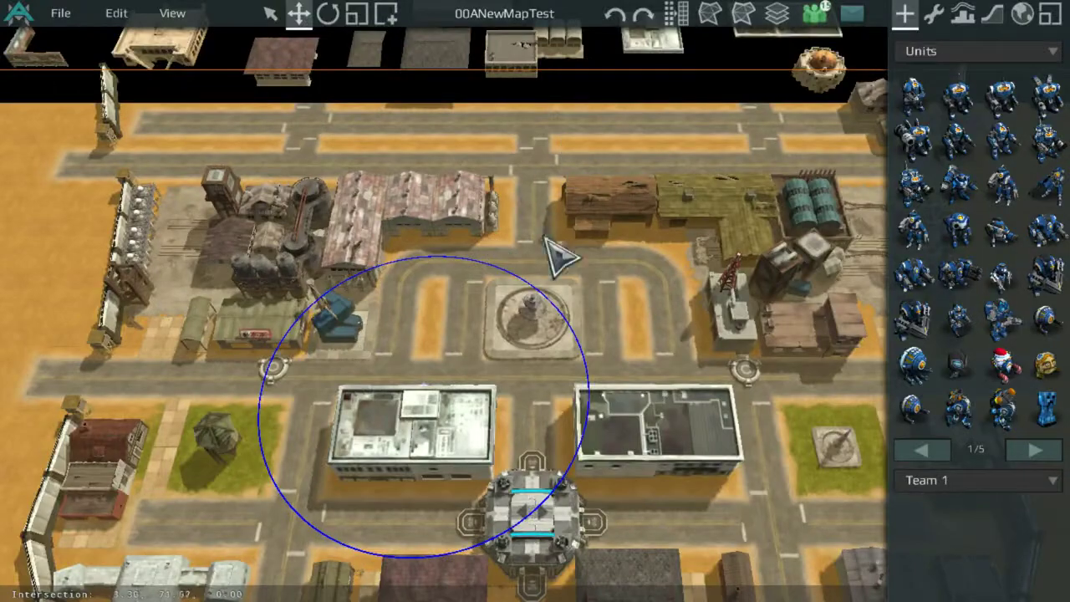
scroll(425, 317, down, 4)
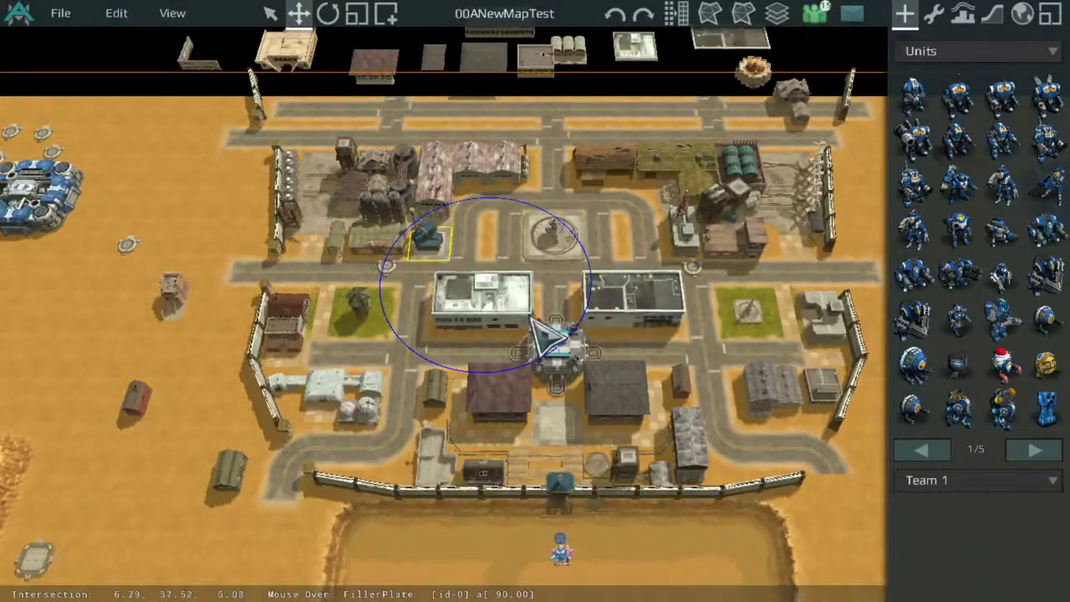
scroll(489, 309, up, 3)
scroll(472, 289, down, 3)
scroll(530, 210, up, 4)
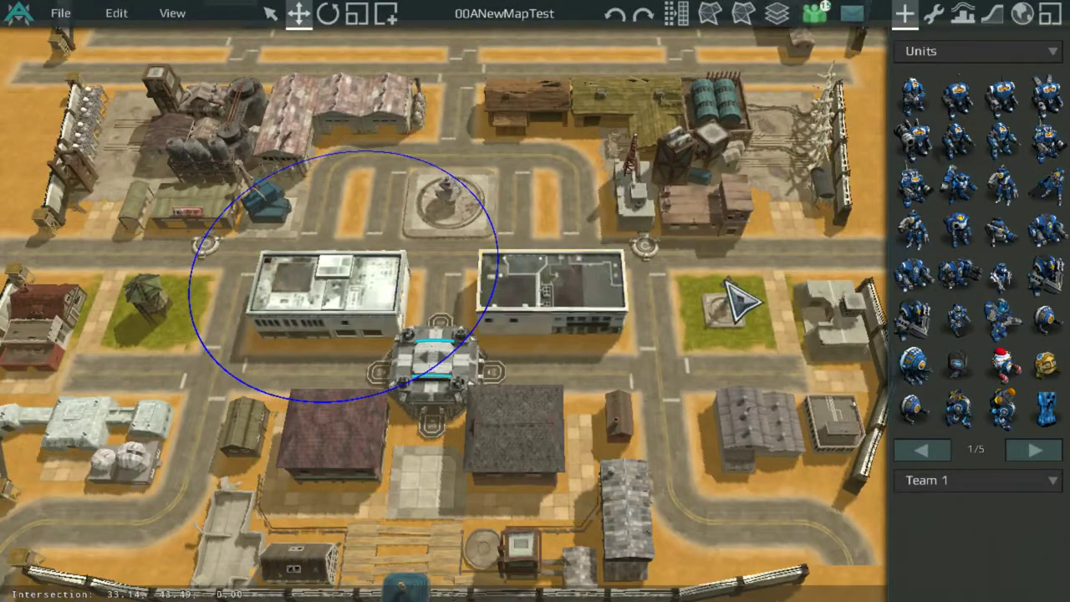
middle_drag(653, 307, 755, 266)
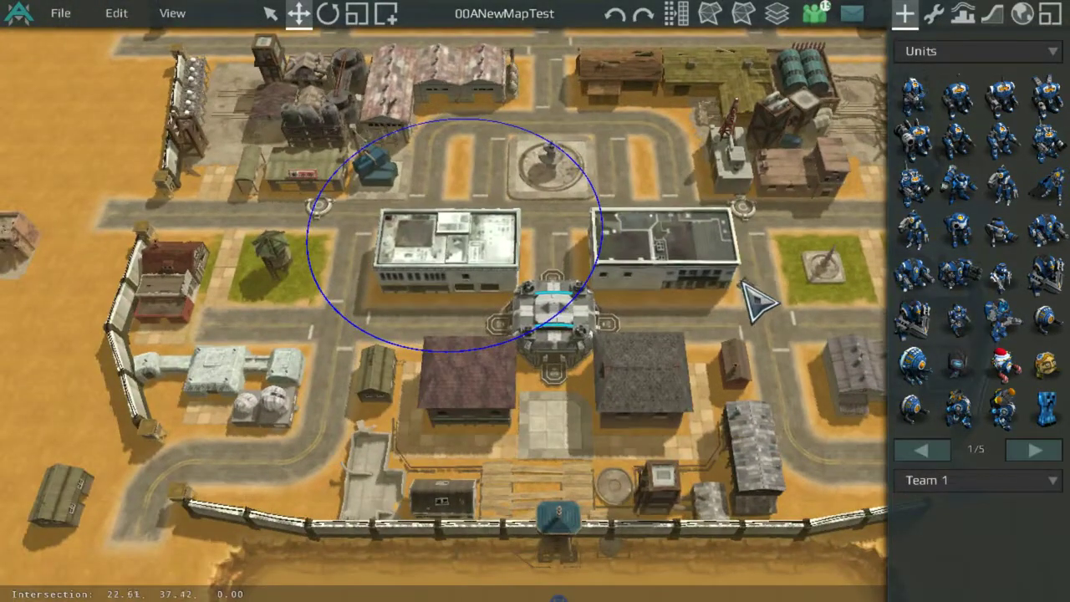